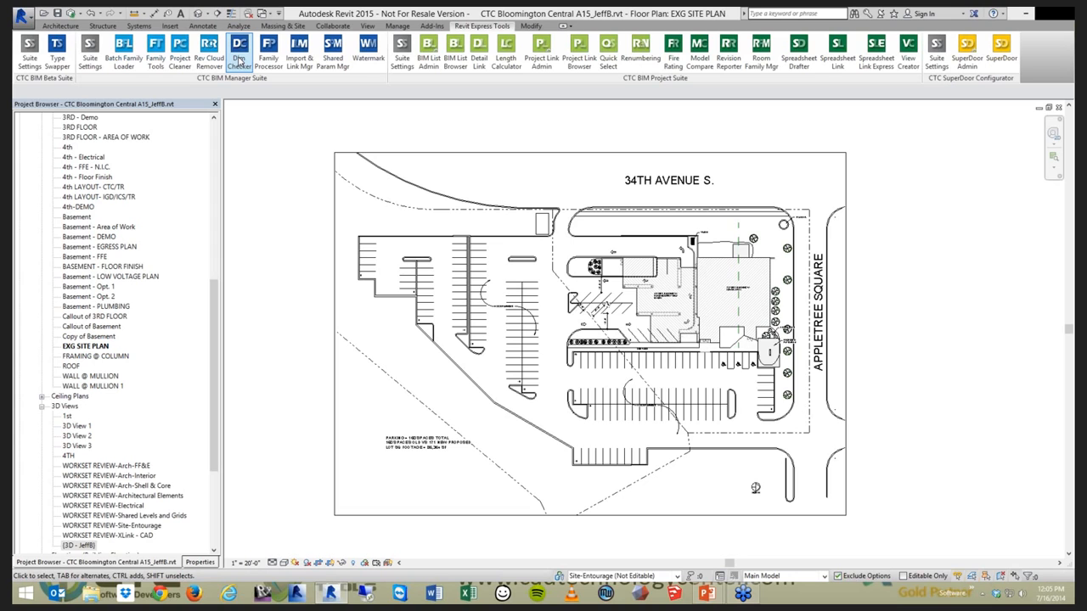
Open the Dimension Checker and review its text field and phrase filter options, keeping only Replace with Text enabled, and close it.
left_click(239, 56)
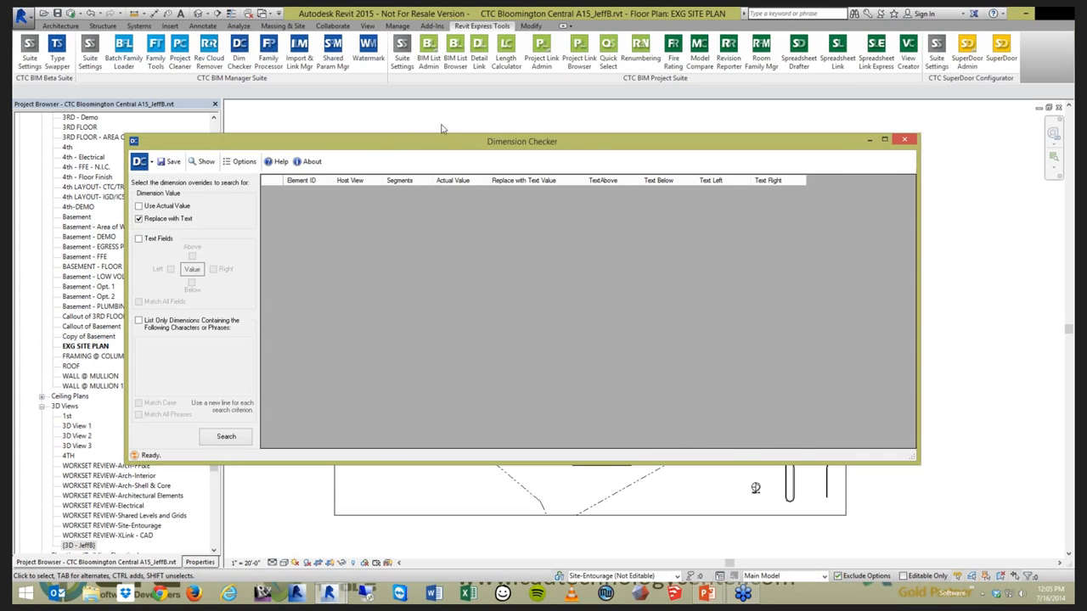
left_click_drag(396, 147, 467, 124)
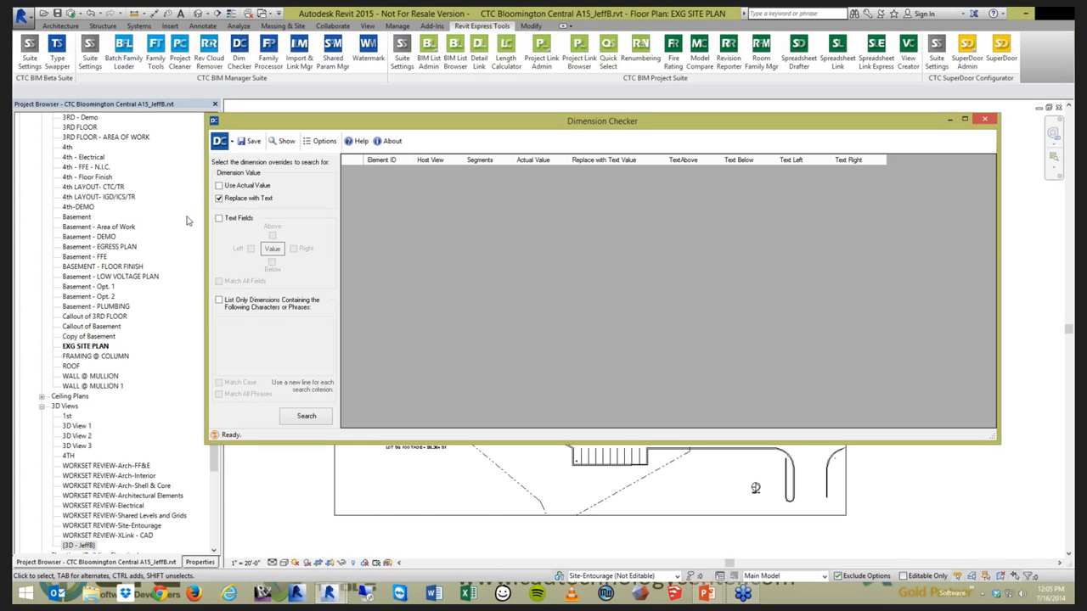
left_click(218, 219)
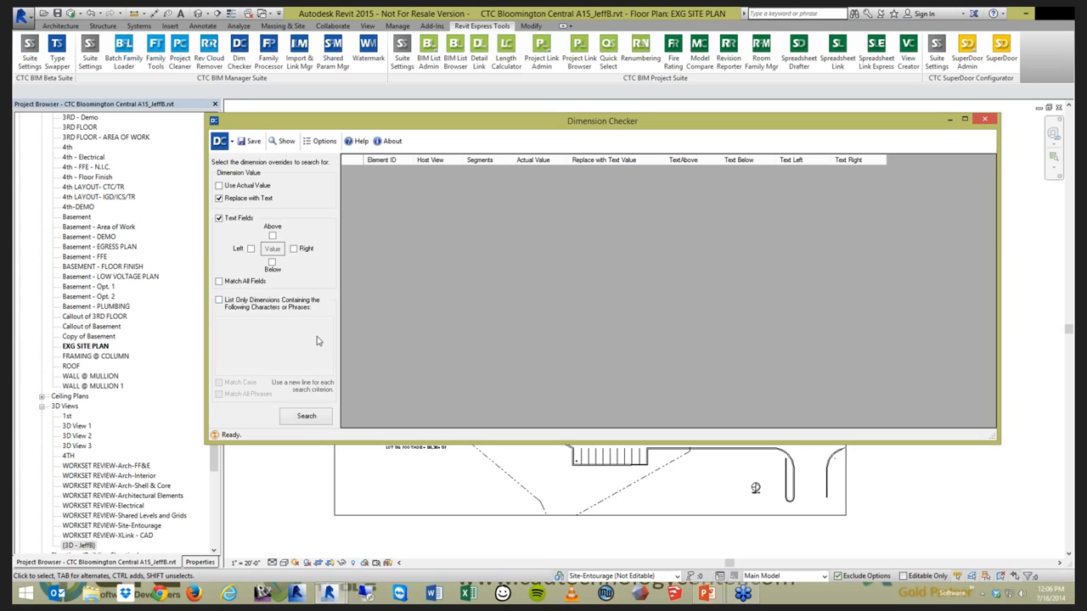
left_click(227, 307)
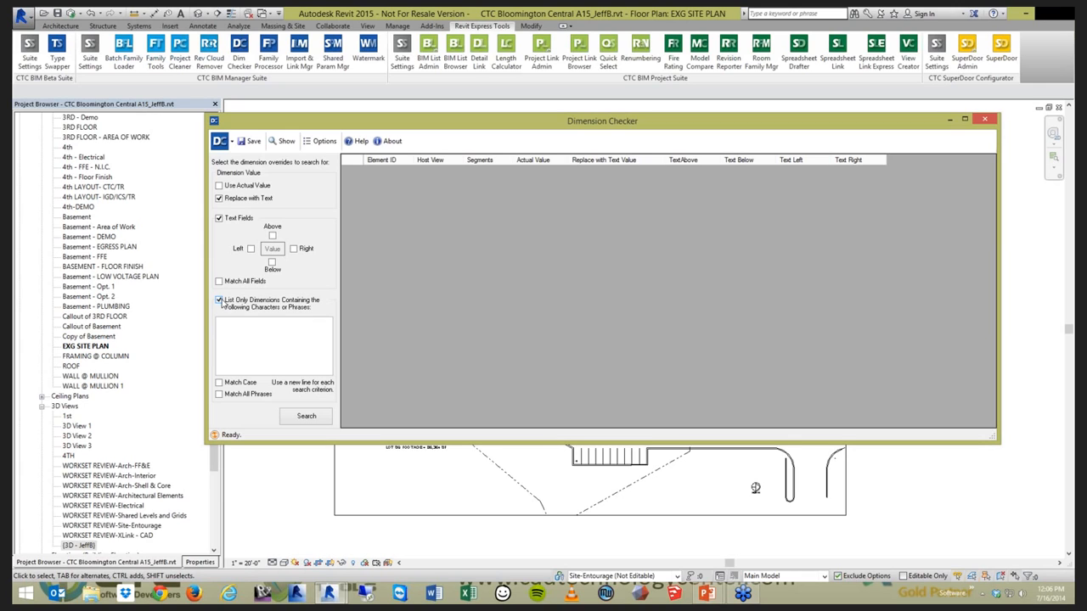
left_click(220, 301)
left_click(218, 220)
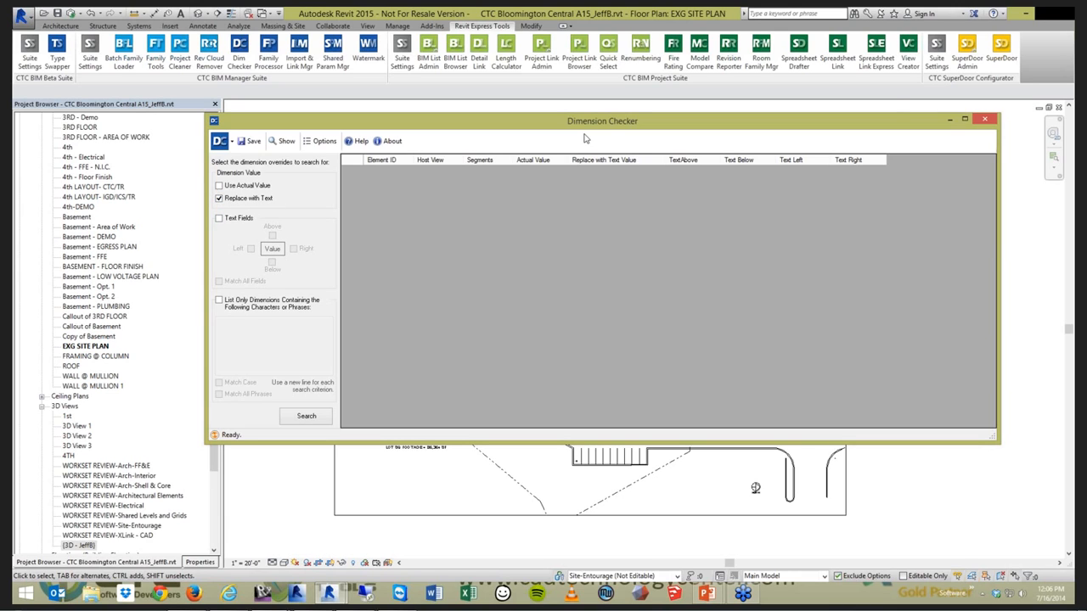
left_click(983, 120)
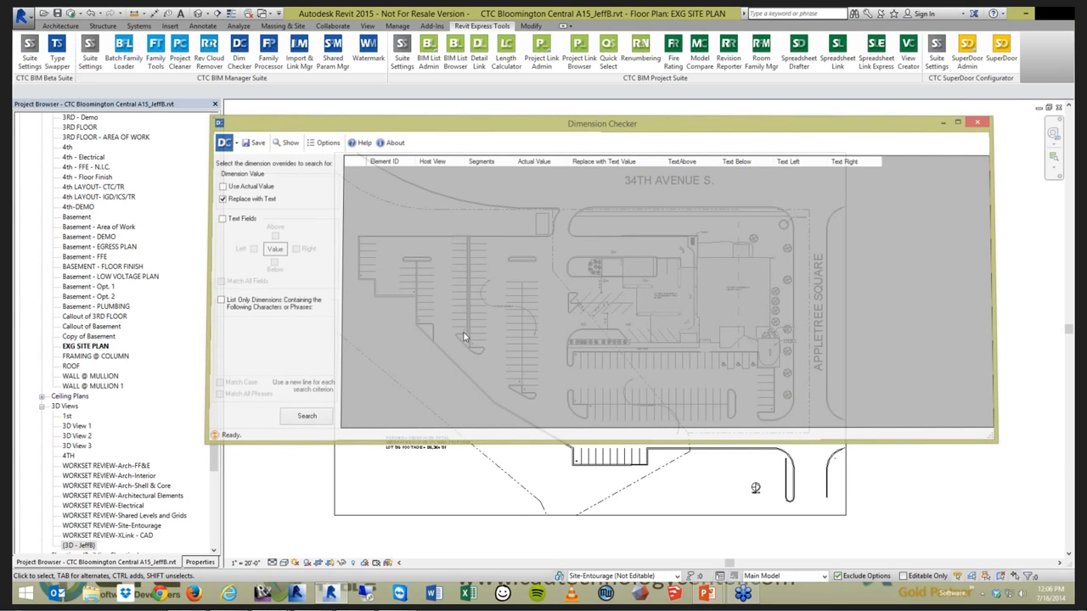
Place an aligned dimension from the long double line of the parking row to the centre line of the neighbouring stall row.
scroll(486, 314, "up", 3)
key("d")
key("i")
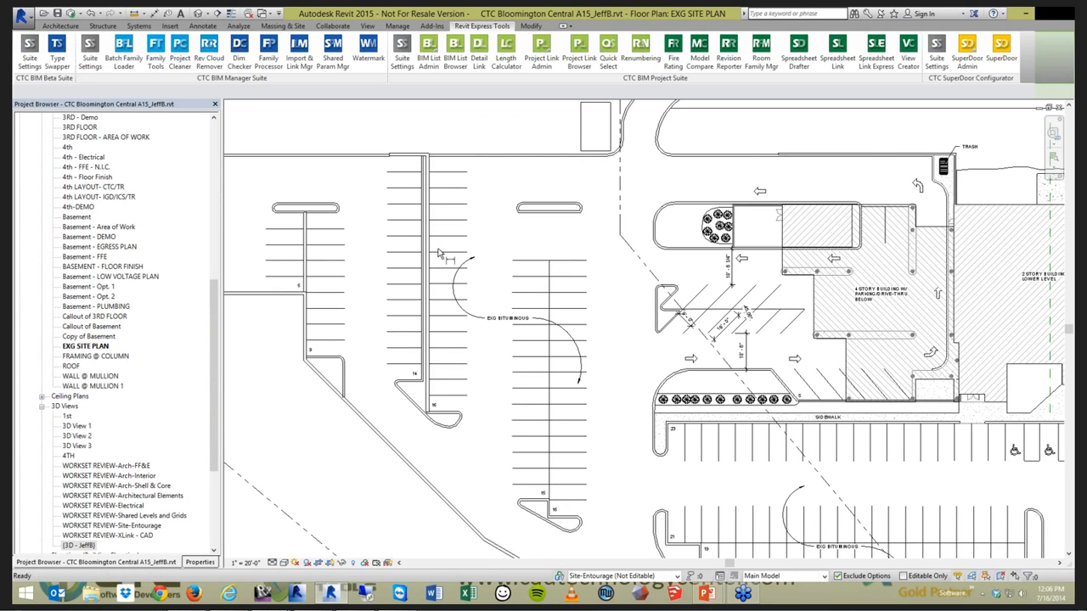
left_click(431, 306)
left_click(548, 296)
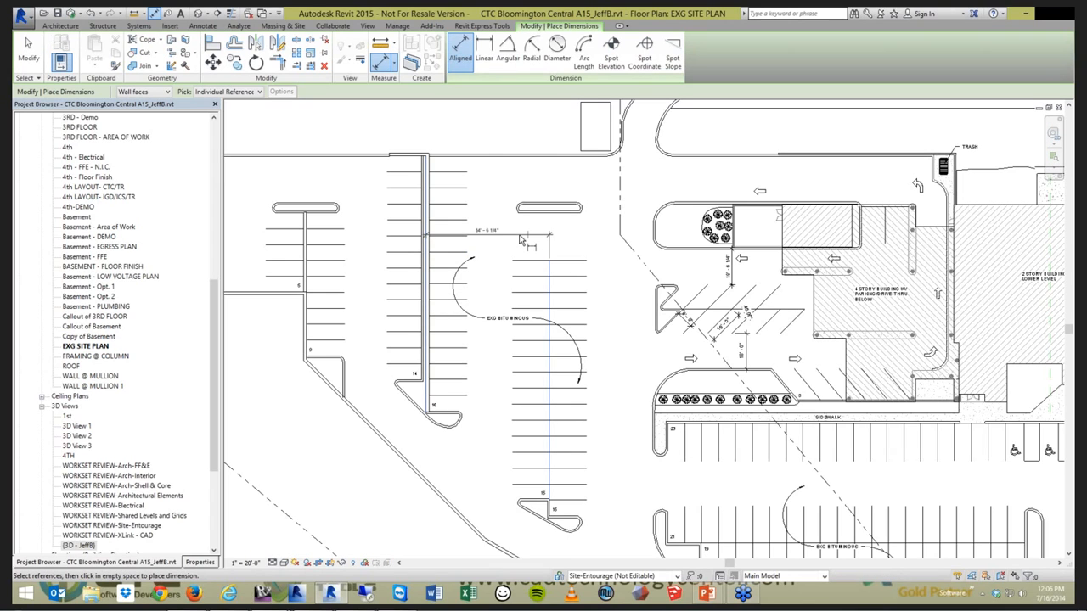
scroll(522, 241, "up", 3)
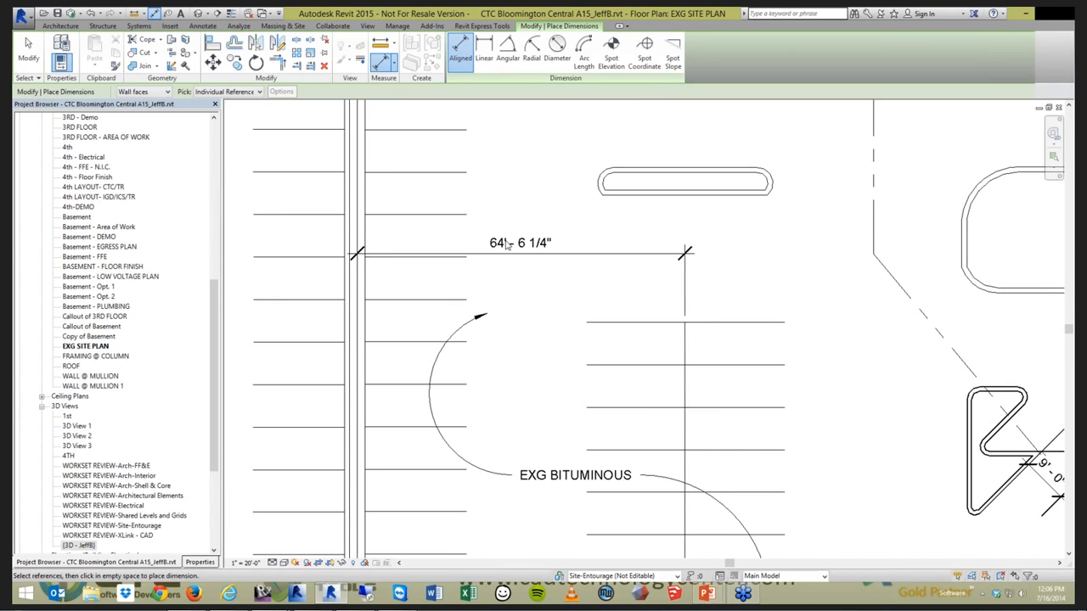
Override the new parking dimension's value with the replacement text 64' - 6".
double_click(507, 243)
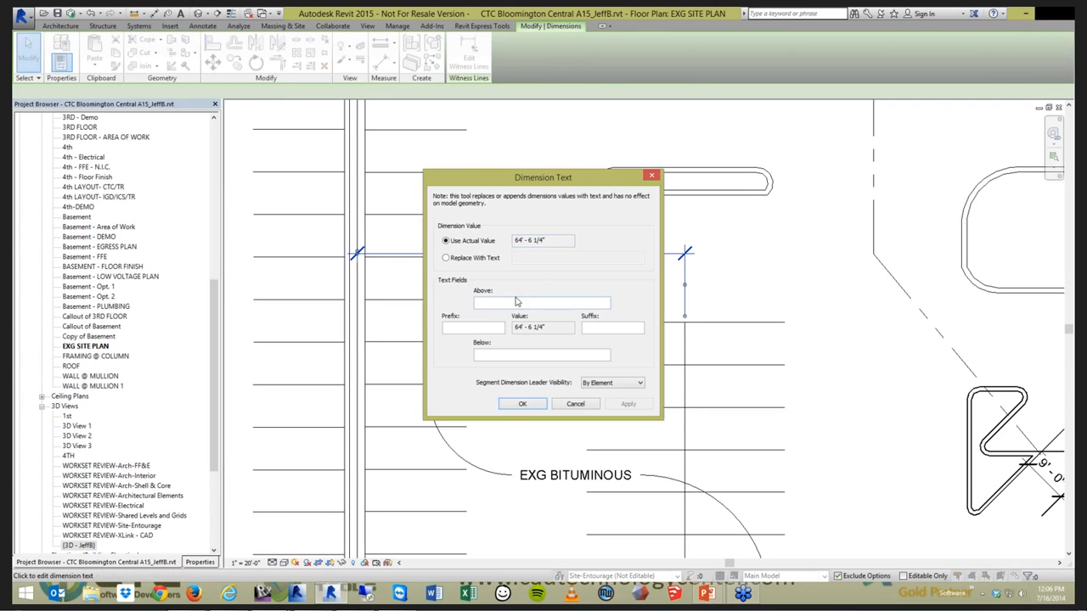
left_click(467, 260)
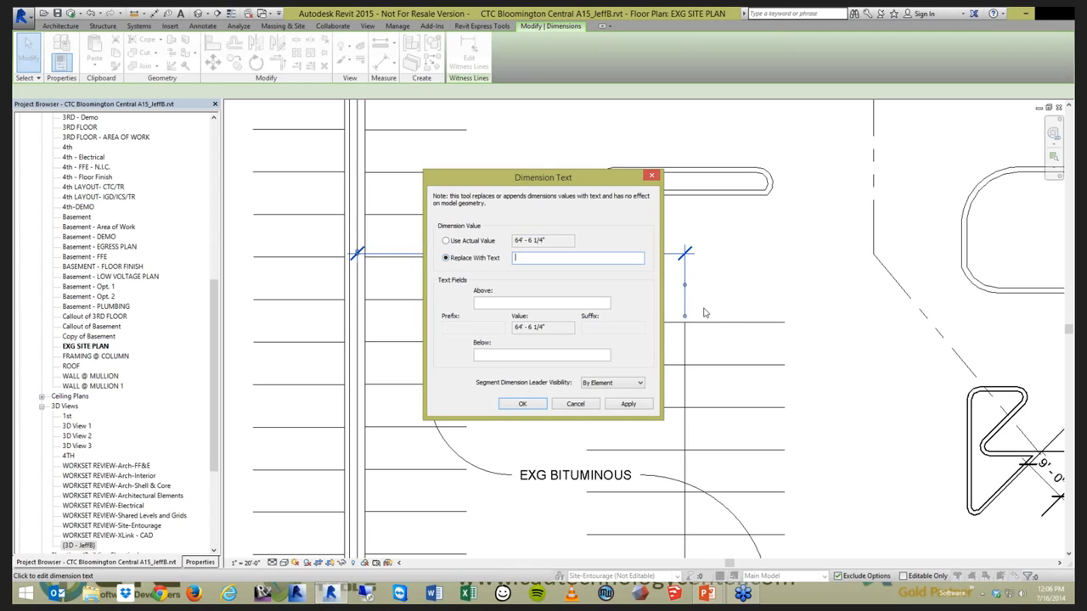
type("64' - 6\"")
left_click(530, 407)
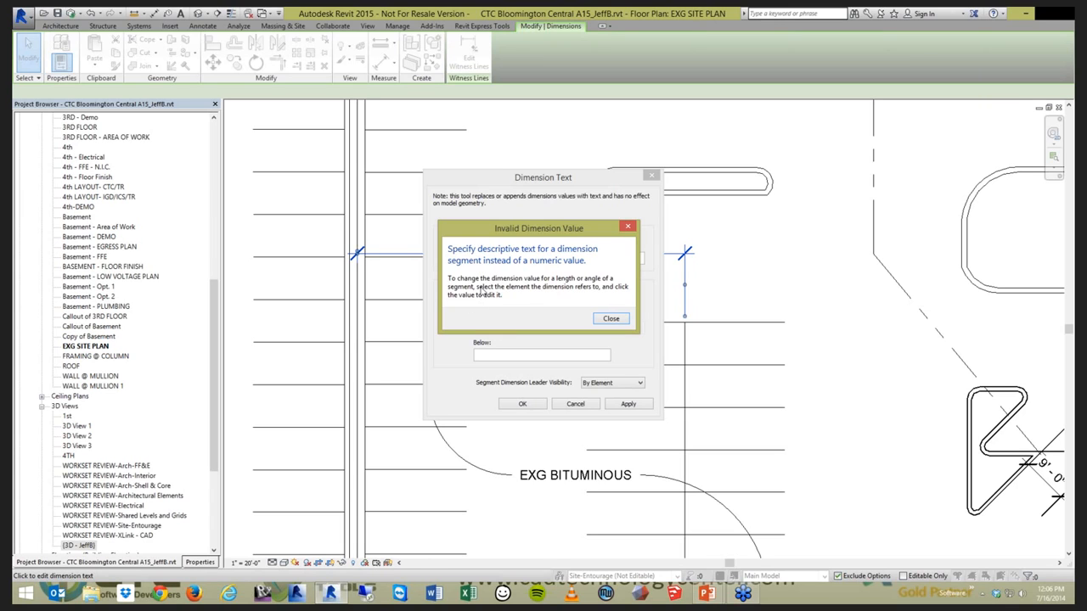
left_click(611, 319)
left_click(565, 258)
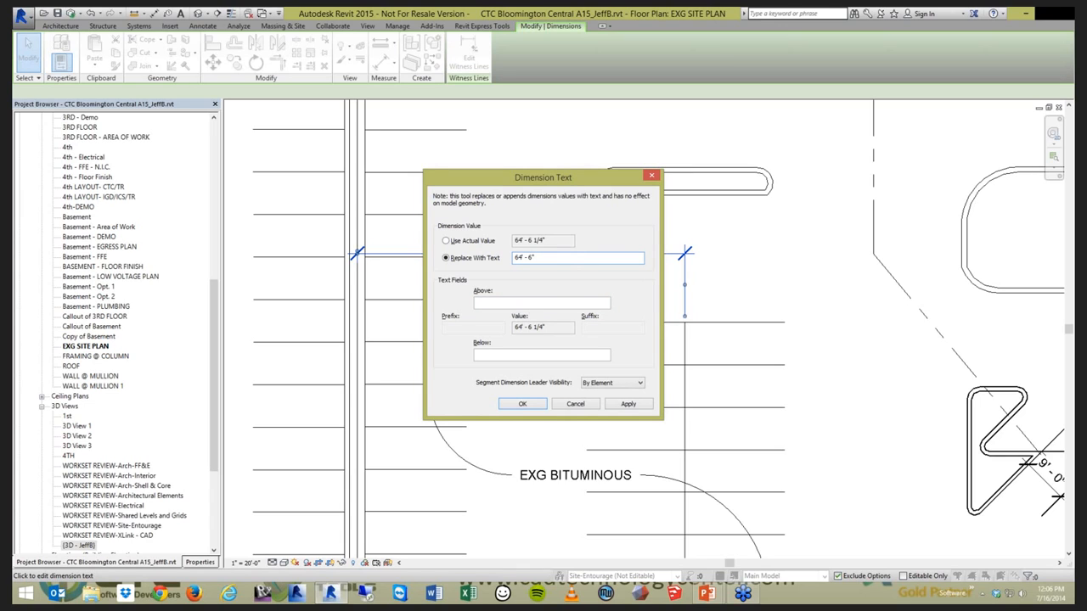
left_click(528, 303)
left_click(522, 404)
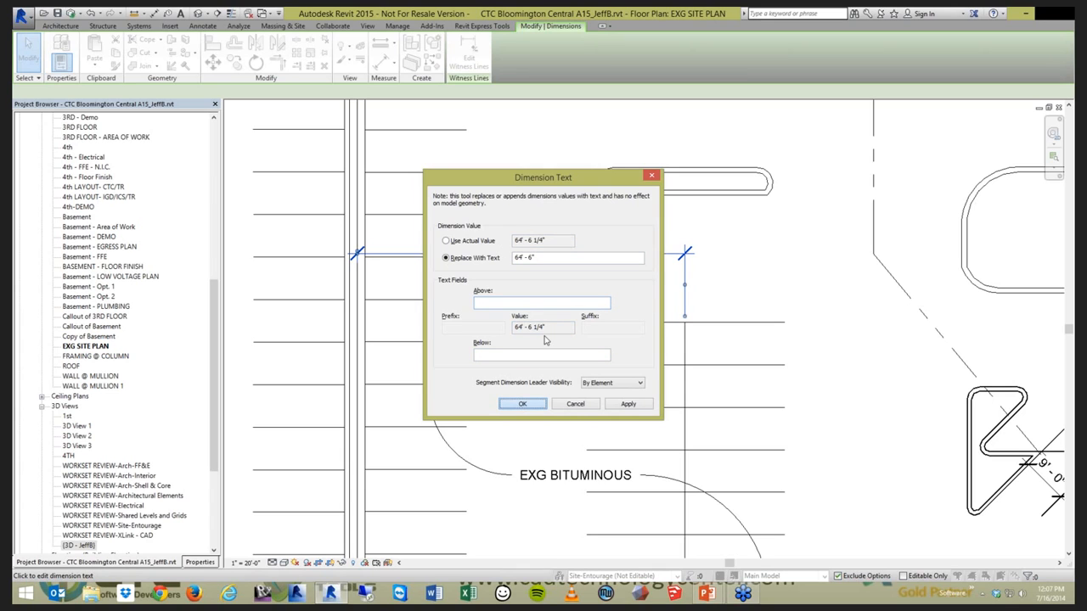
left_click(544, 323)
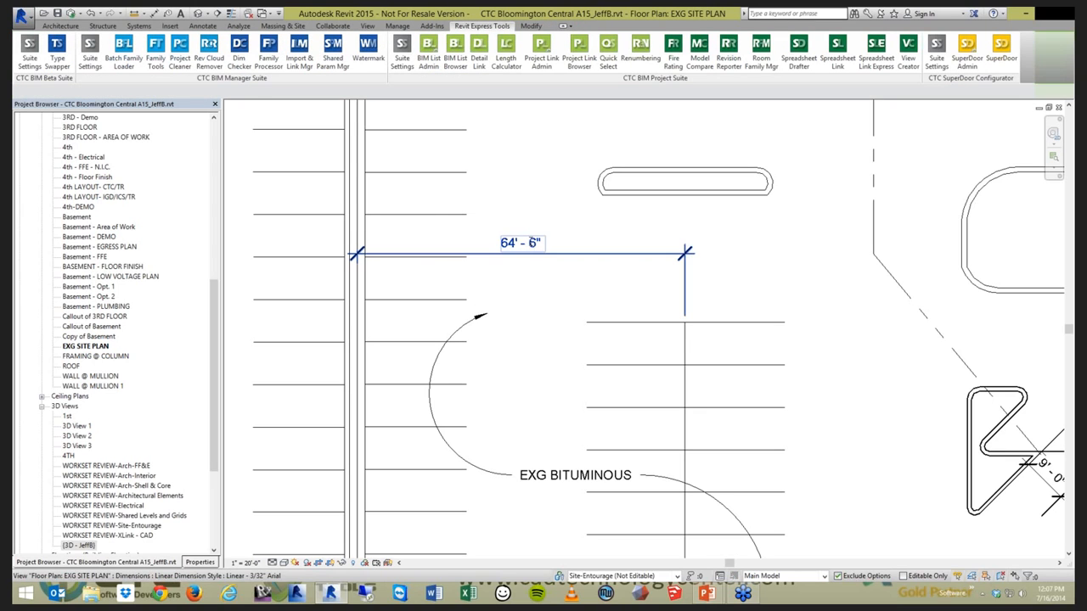
Reopen the parking dimension's text settings to compare its actual value with the override, and deselect the dimension.
double_click(532, 244)
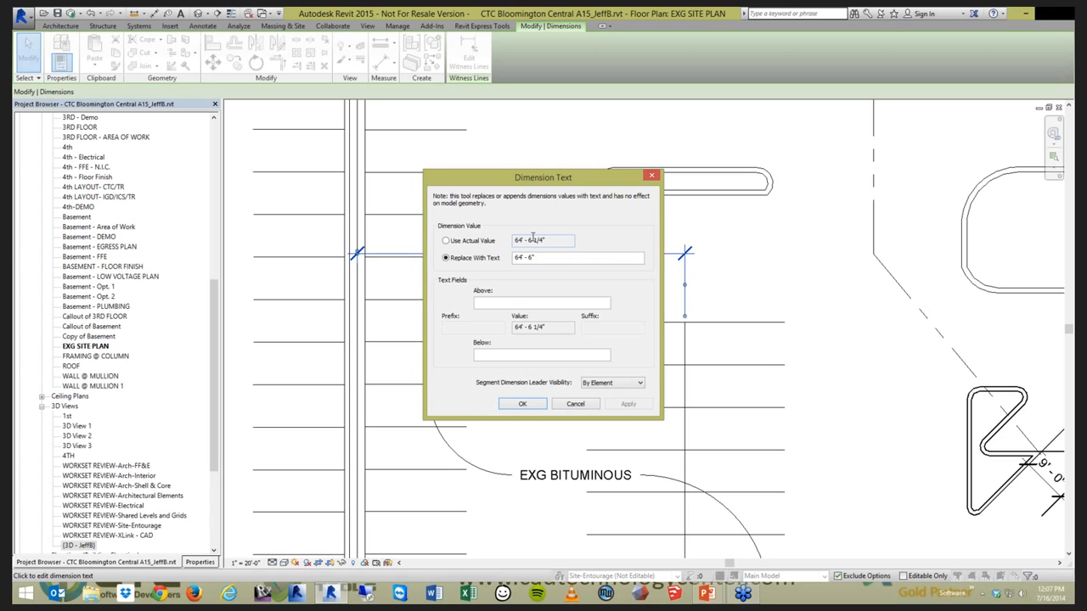
key("Return")
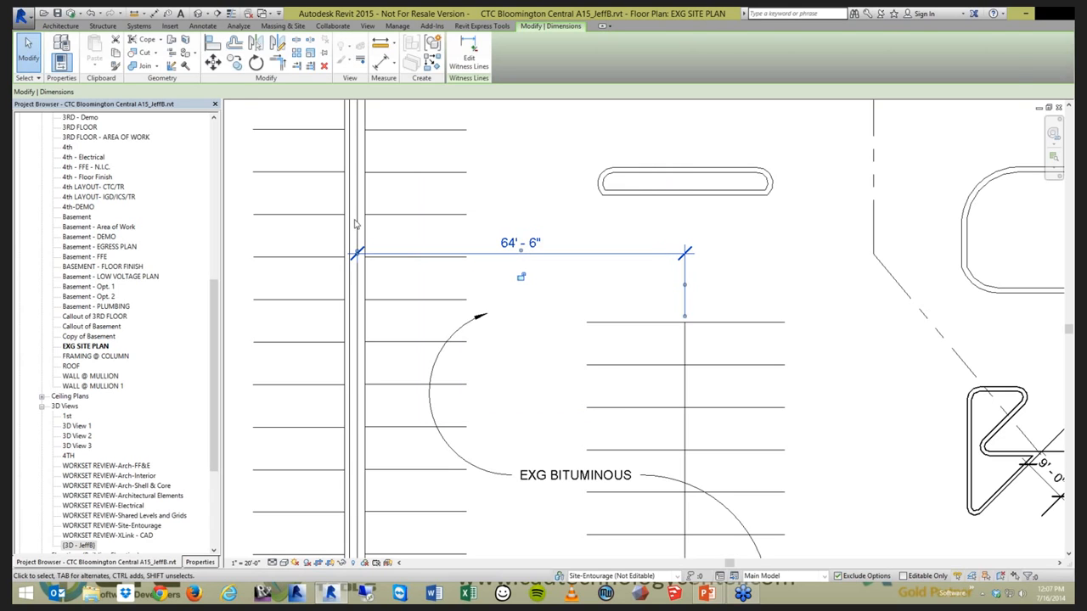
key("Escape")
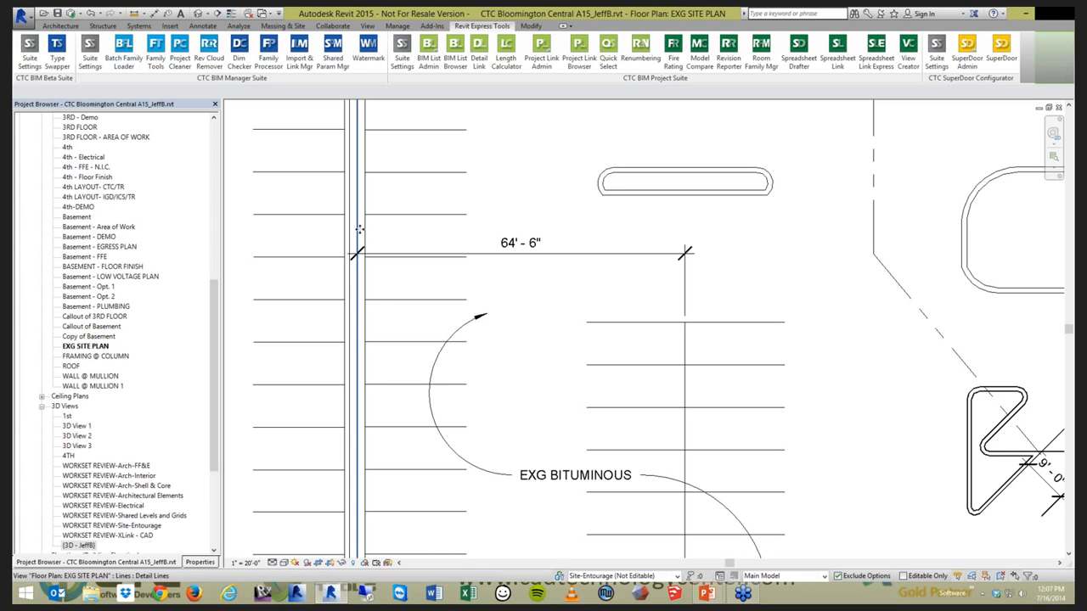
Move the detail line at the parking dimension's left end outward, to about 75' - 0" from the other dimensioned line.
left_click(359, 227)
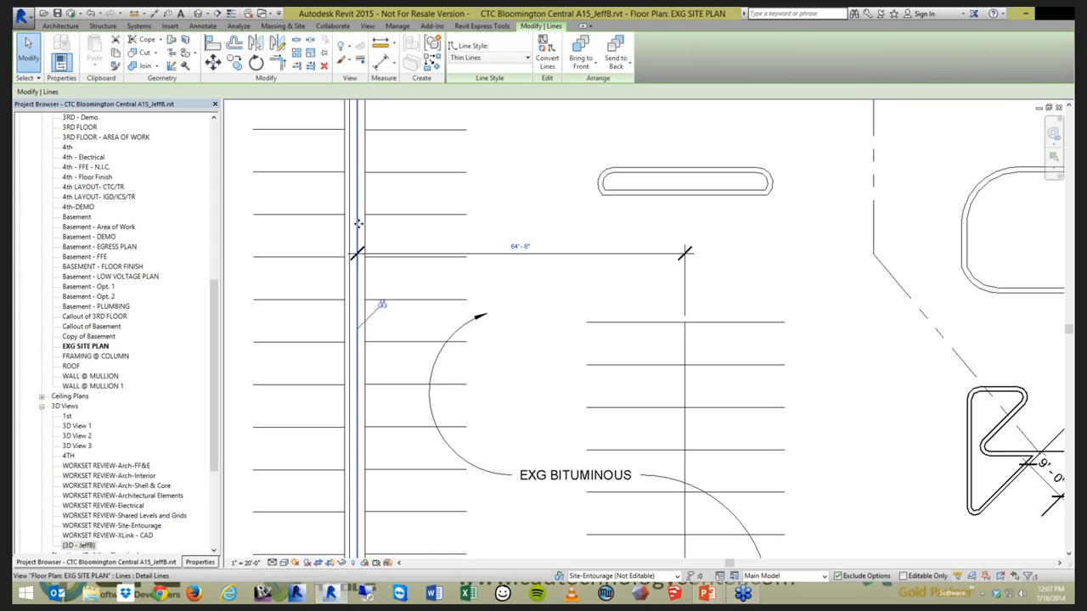
left_click_drag(359, 224, 305, 223)
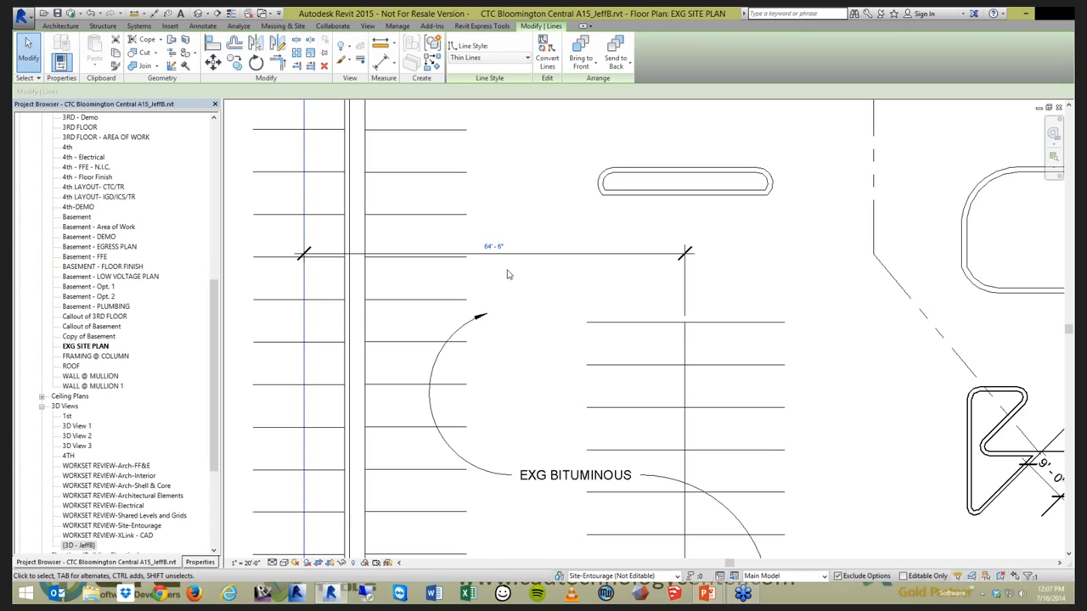
Search the project with the Dimension Checker for dimensions replaced with text and select the EXG SITE PLAN entry.
left_click(486, 27)
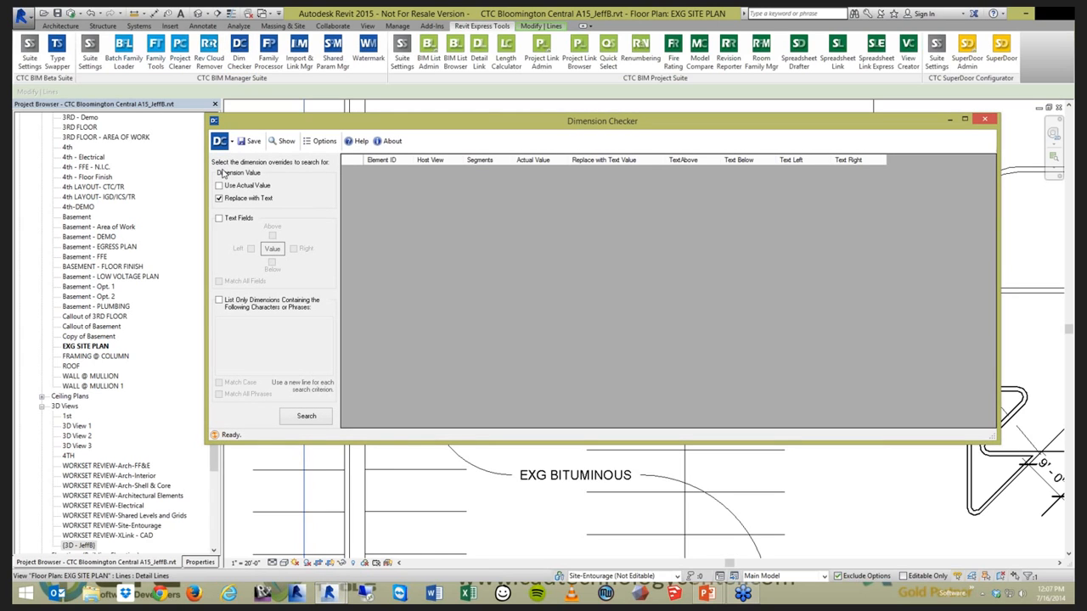
left_click(307, 419)
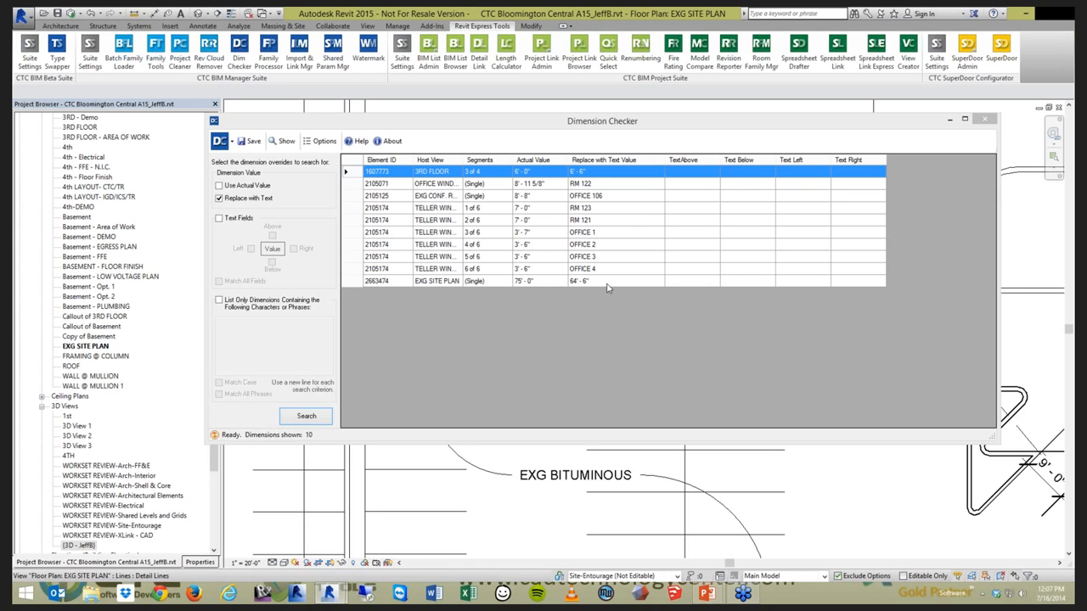
left_click(580, 281)
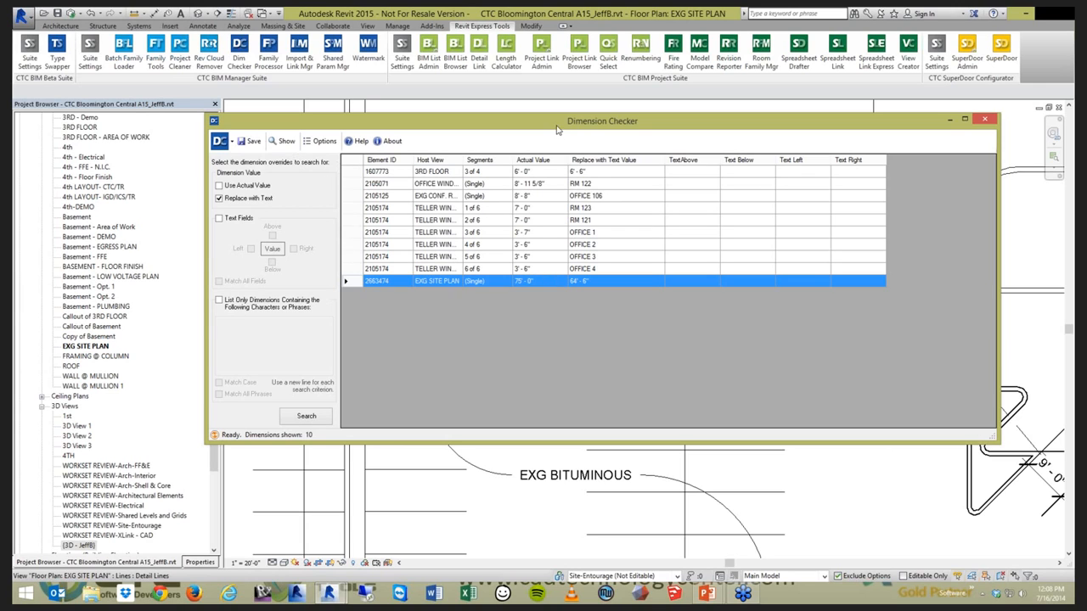
Show the overridden 3RD FLOOR dimension from the results in its host view and close the Dimension Checker.
mouse_move(557, 127)
left_mouse_down()
mouse_move(545, 346)
mouse_move(512, 295)
mouse_move(467, 262)
left_mouse_up()
left_click(393, 281)
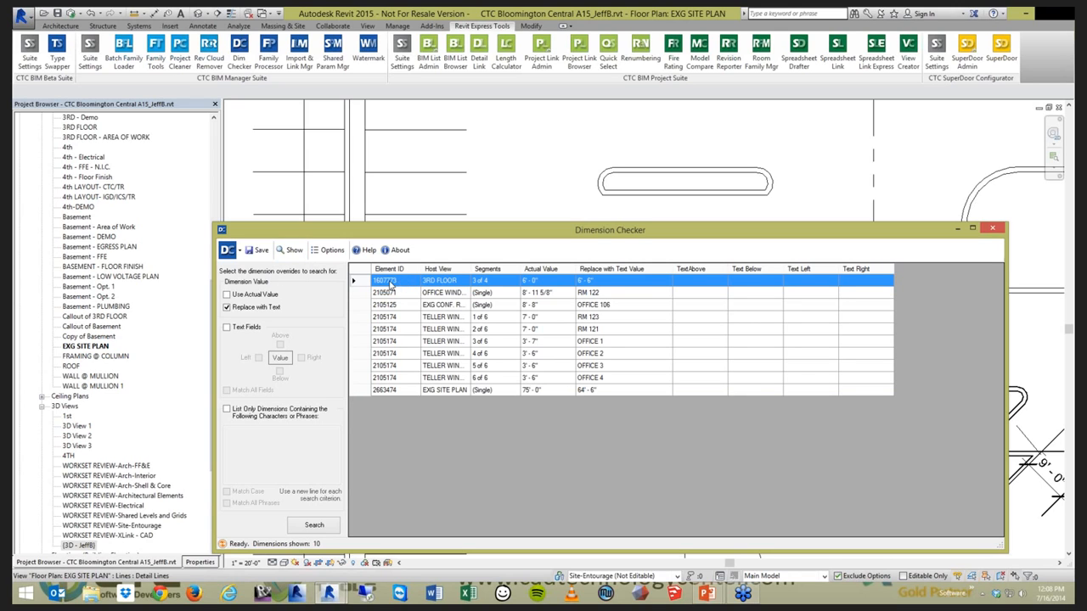
left_click(292, 251)
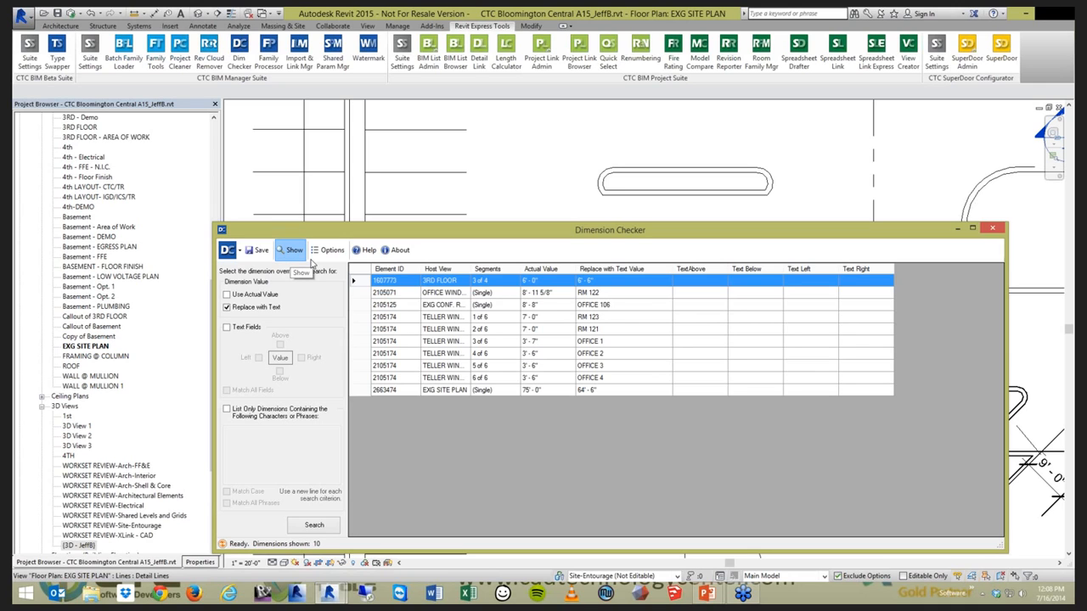
left_click(995, 229)
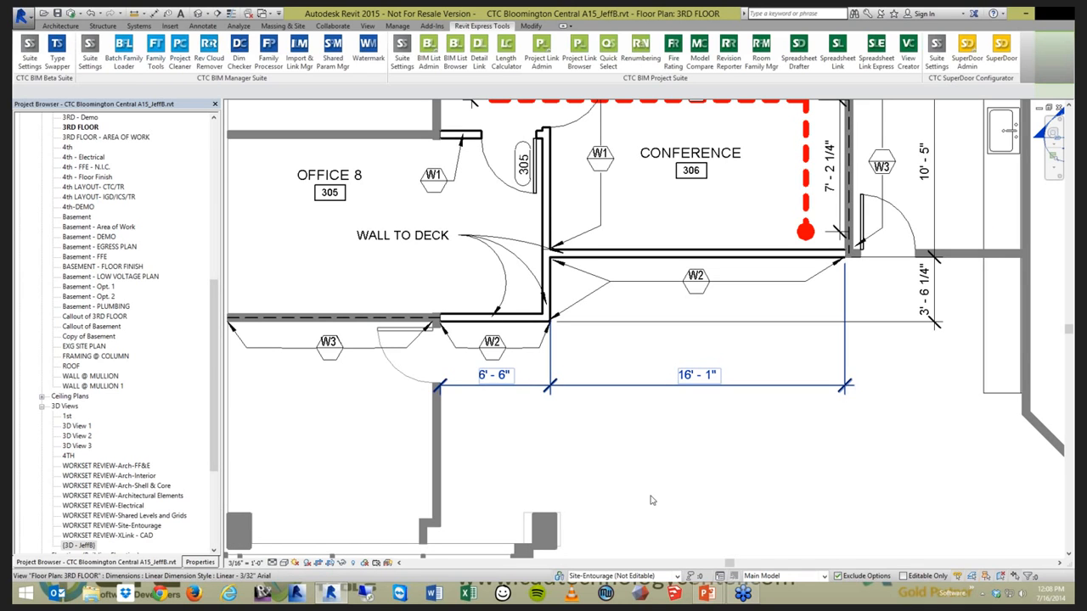
Set the overridden 6' - 6" dimension segment below the W2 wall tag to use its actual value.
left_click(491, 377)
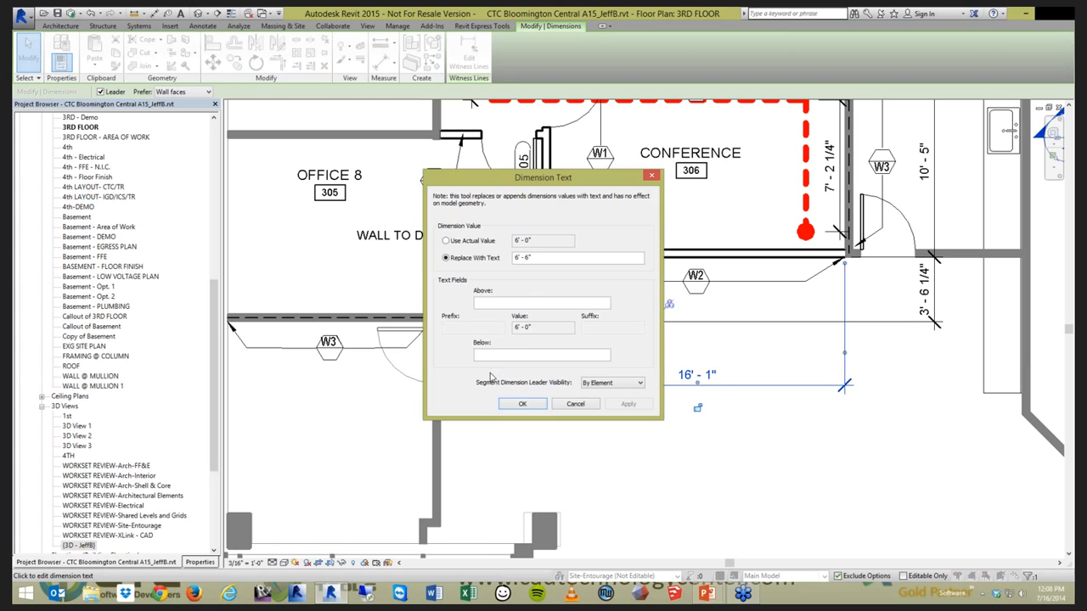
left_click(465, 242)
key("Return")
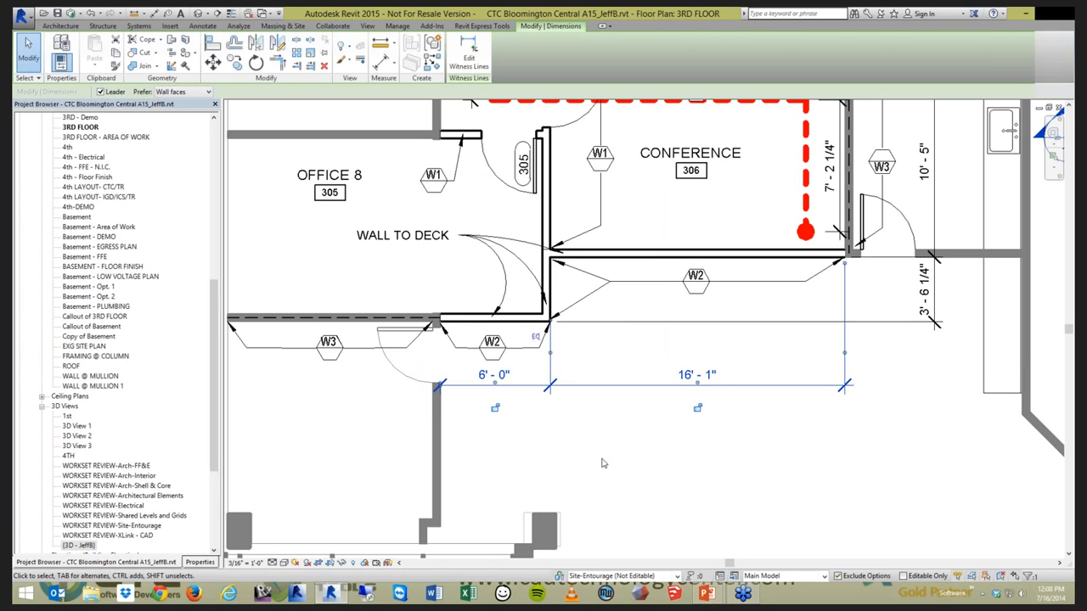
key("Escape")
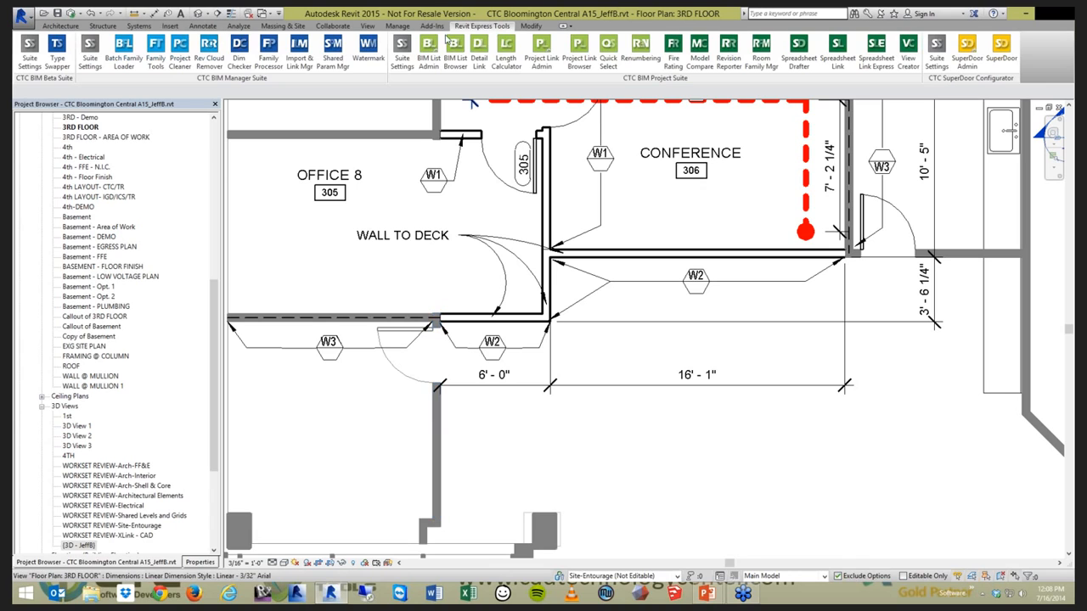
Search again for dimensions replaced with text and show the OFFICE 1 segment in the TELLER WINDOWS elevation, examining the whole dimension string.
left_click(240, 44)
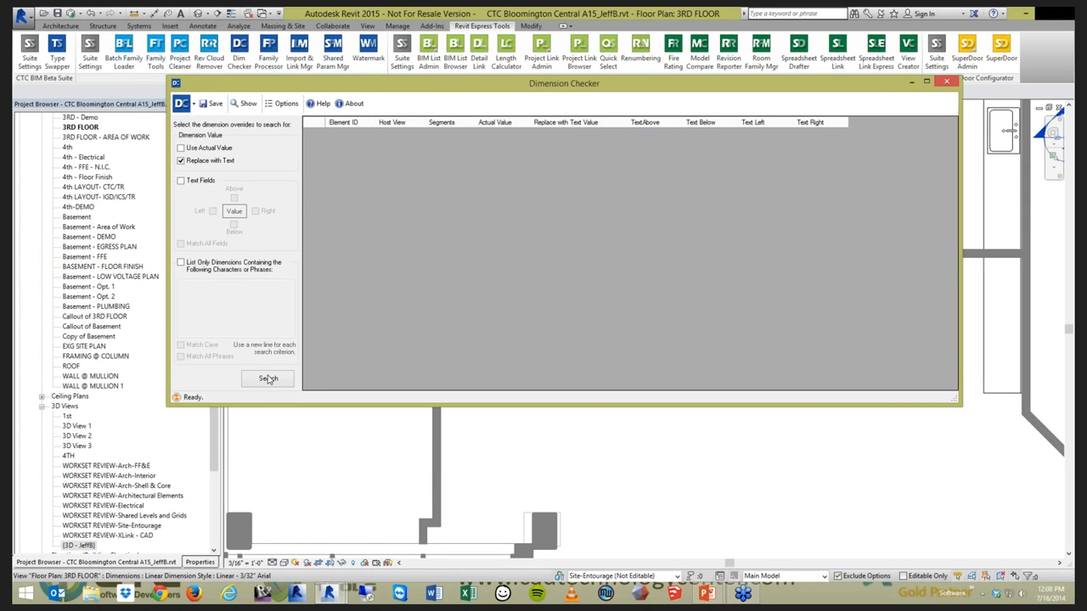
left_click(268, 378)
left_click(539, 182)
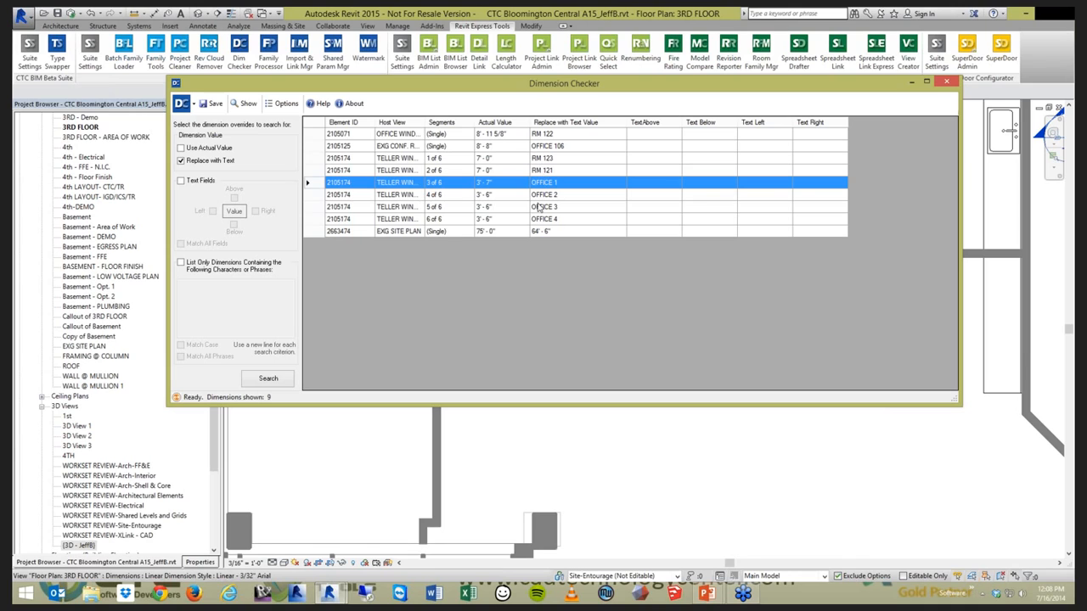
left_click(248, 104)
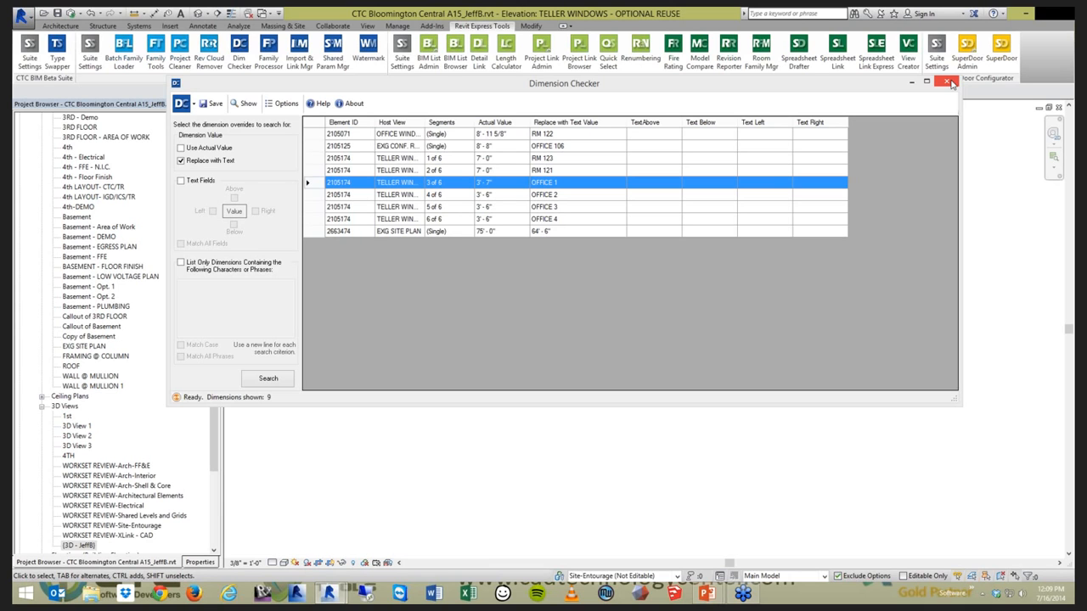
left_click(951, 83)
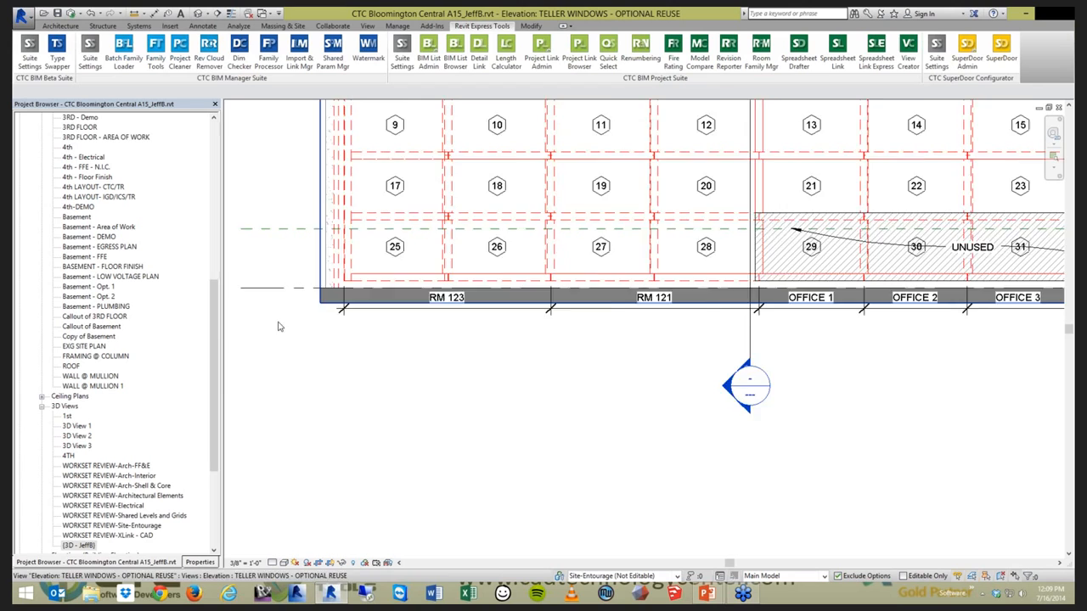
middle_click_drag(373, 293, 279, 326)
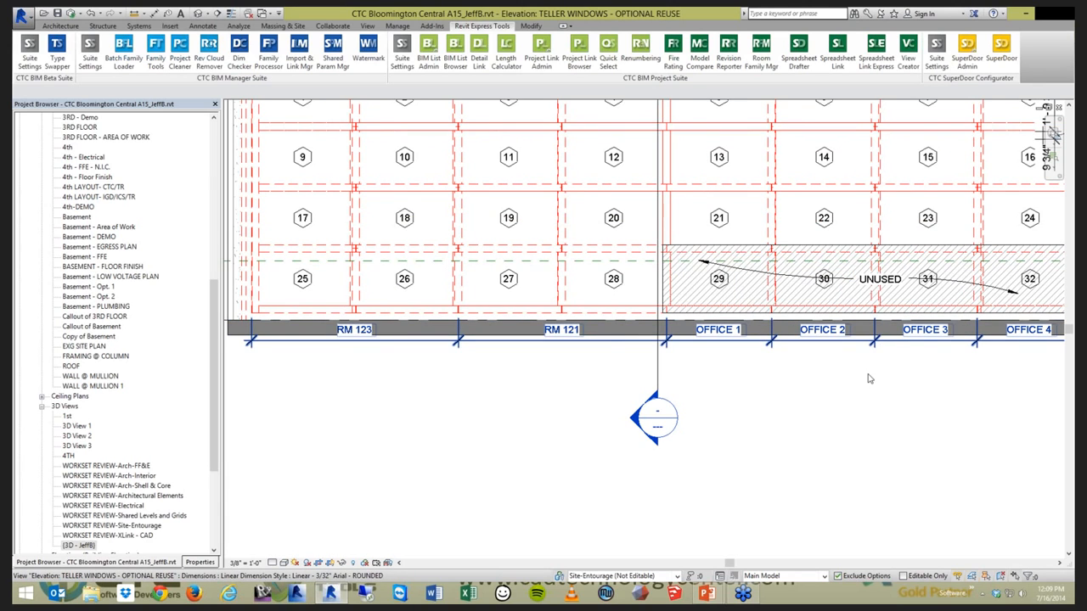
middle_click_drag(941, 372, 860, 381)
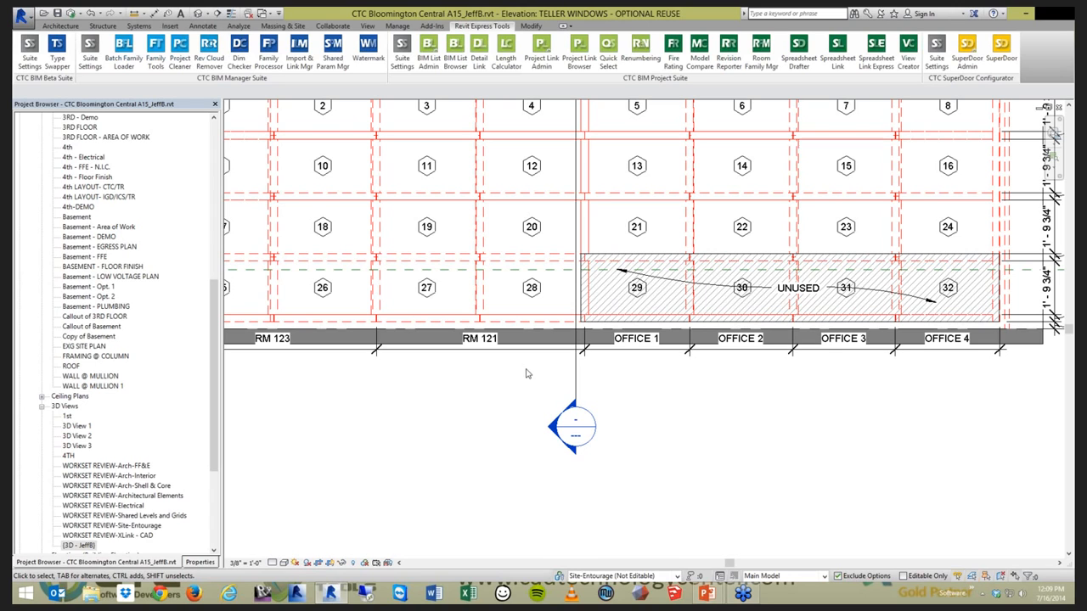
Open the Import and Link Manager and examine the imported Front Desk.dwg and Accessible Parking.dwg entries.
scroll(635, 298, "down", 3)
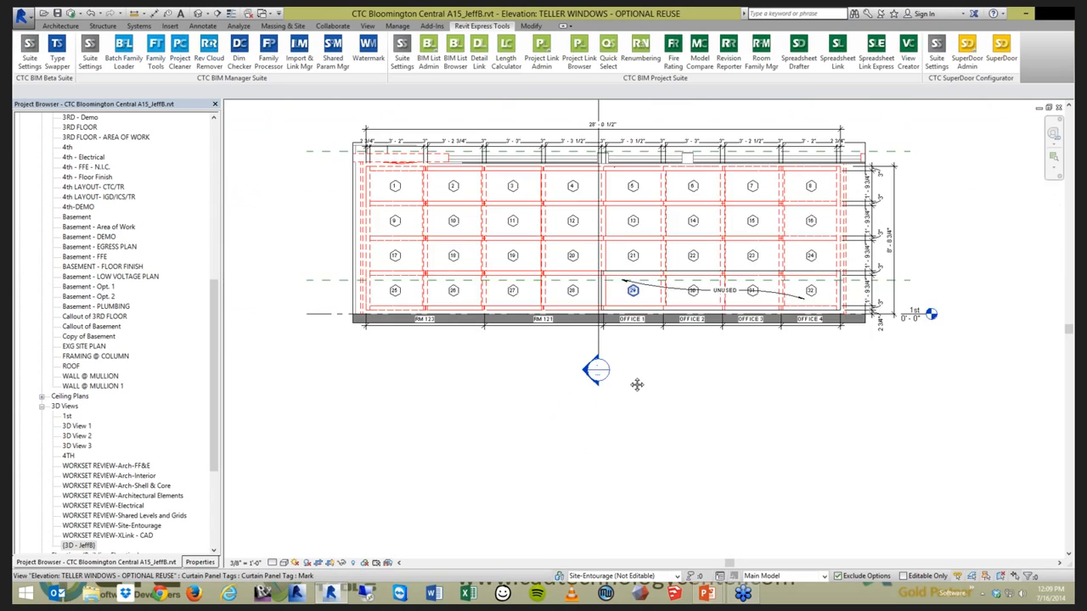
middle_click_drag(637, 385, 684, 375)
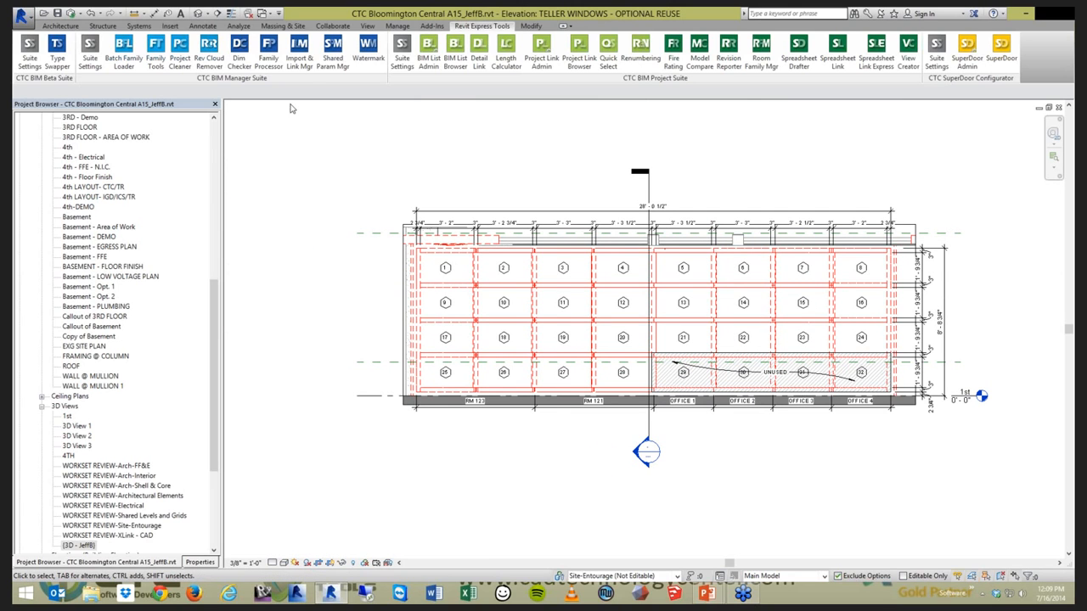
left_click(299, 53)
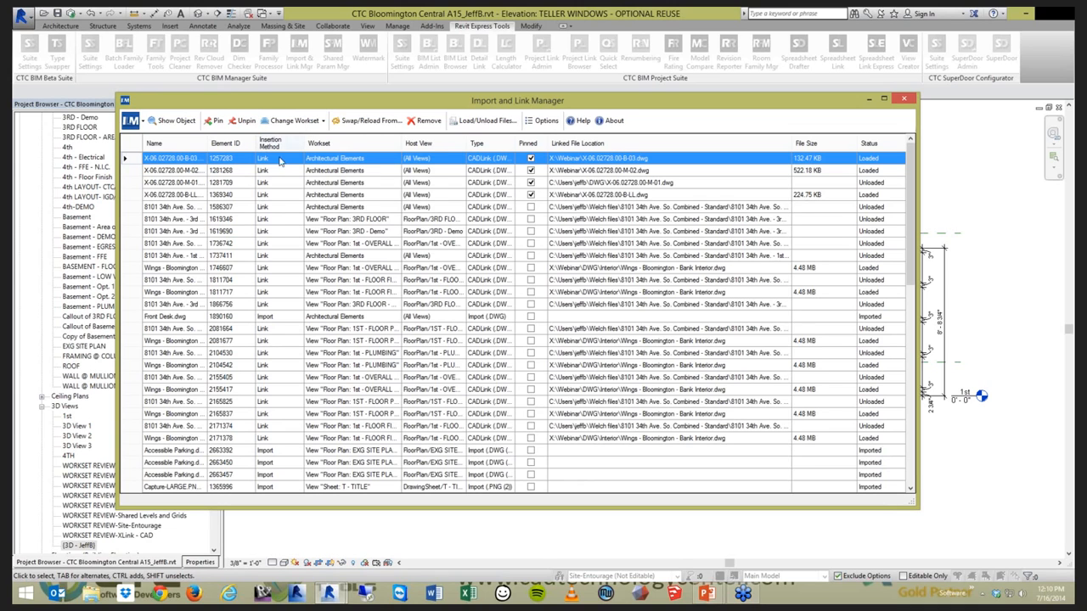
left_click(266, 318)
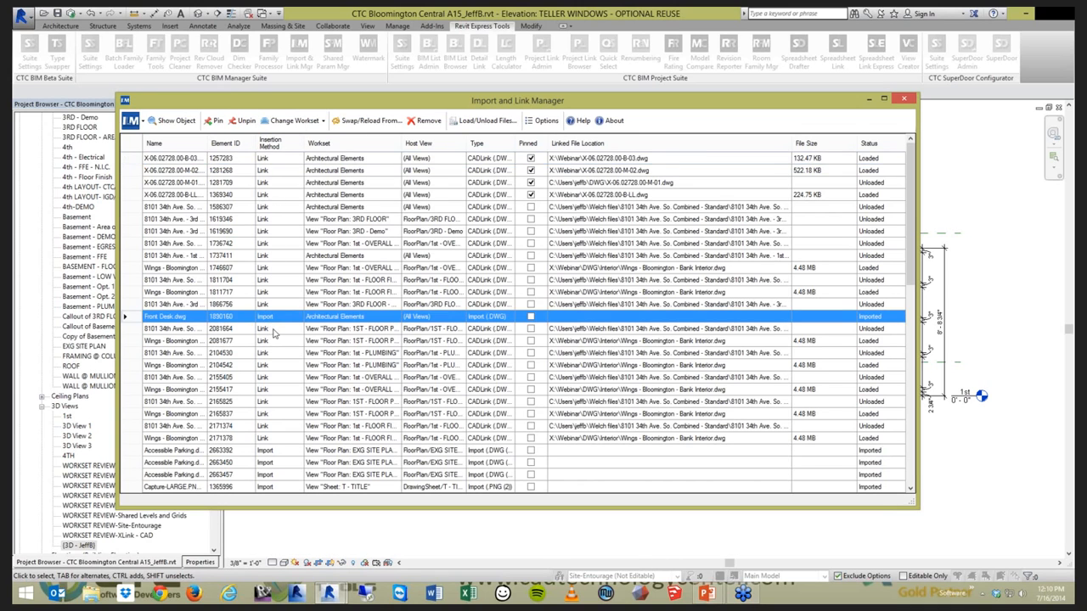
left_click(278, 455)
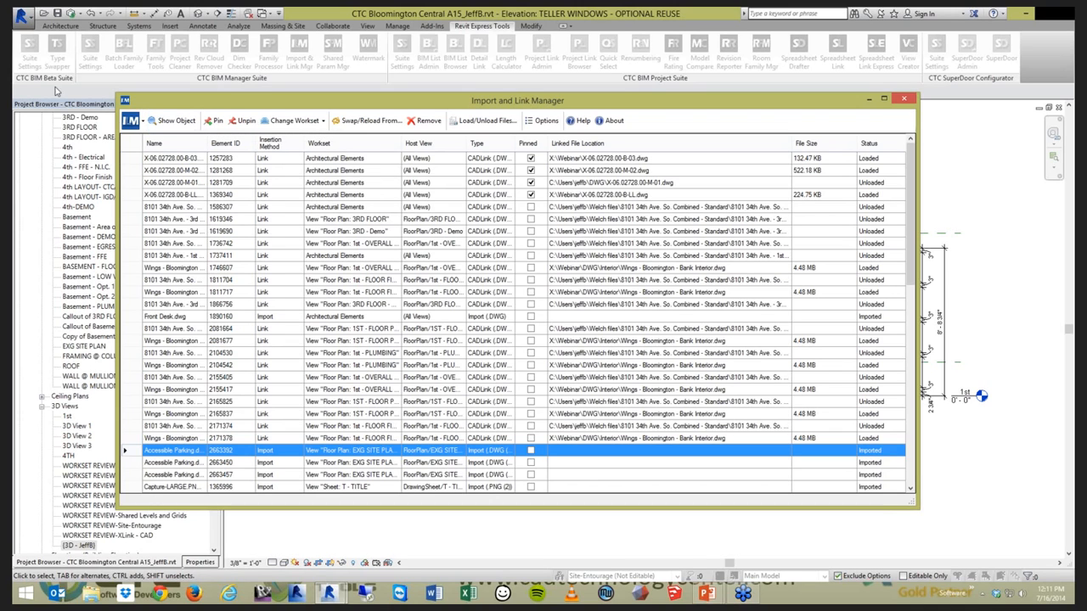
Sort the imports and links by name and widen the Name column until the full file names fit.
left_click(172, 144)
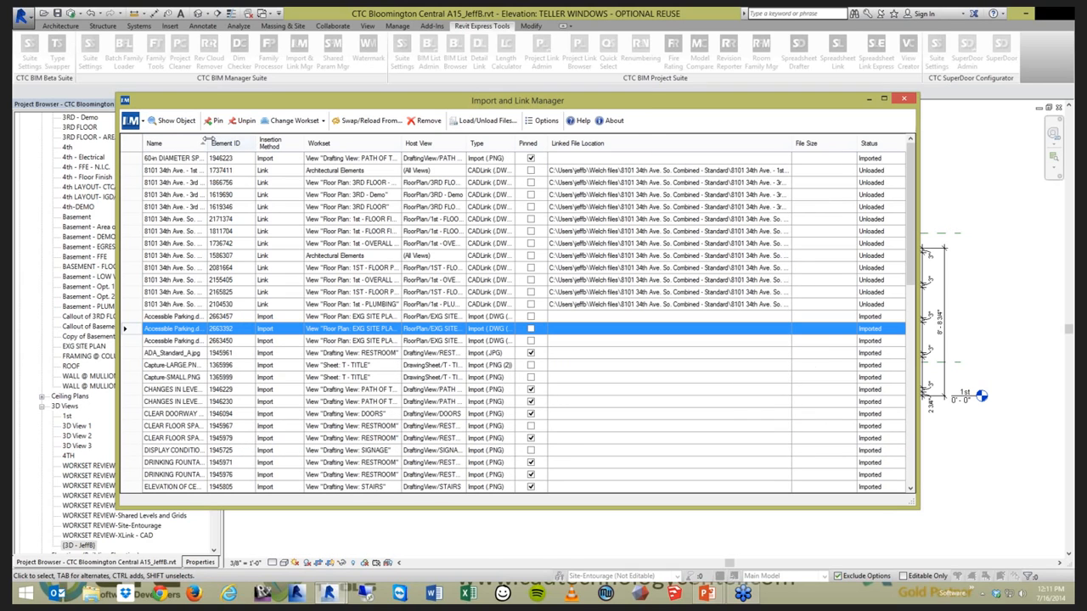
left_click_drag(207, 140, 302, 146)
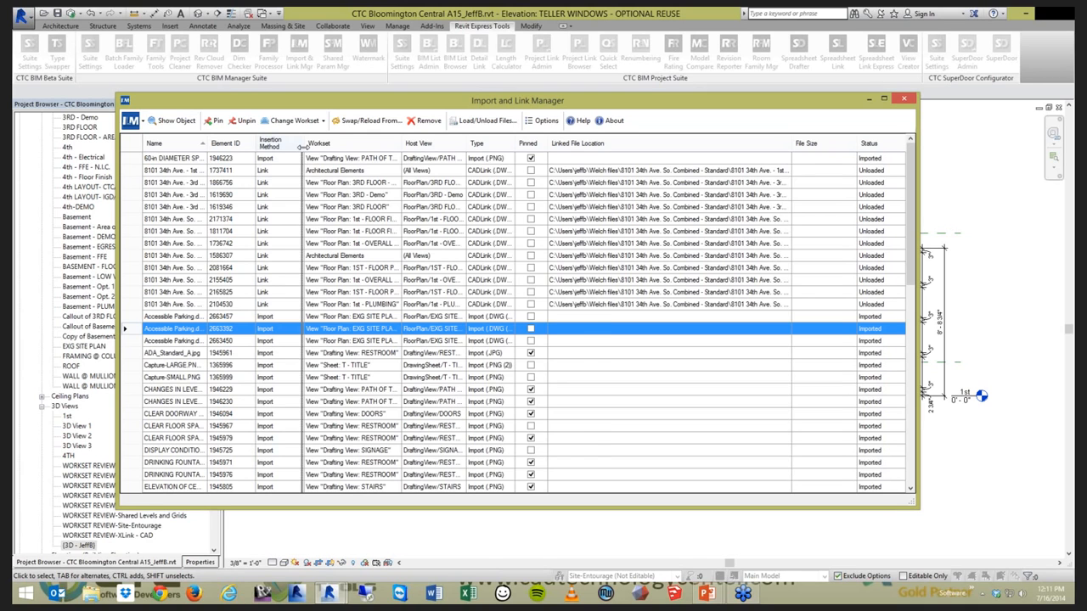
left_click_drag(303, 147, 304, 147)
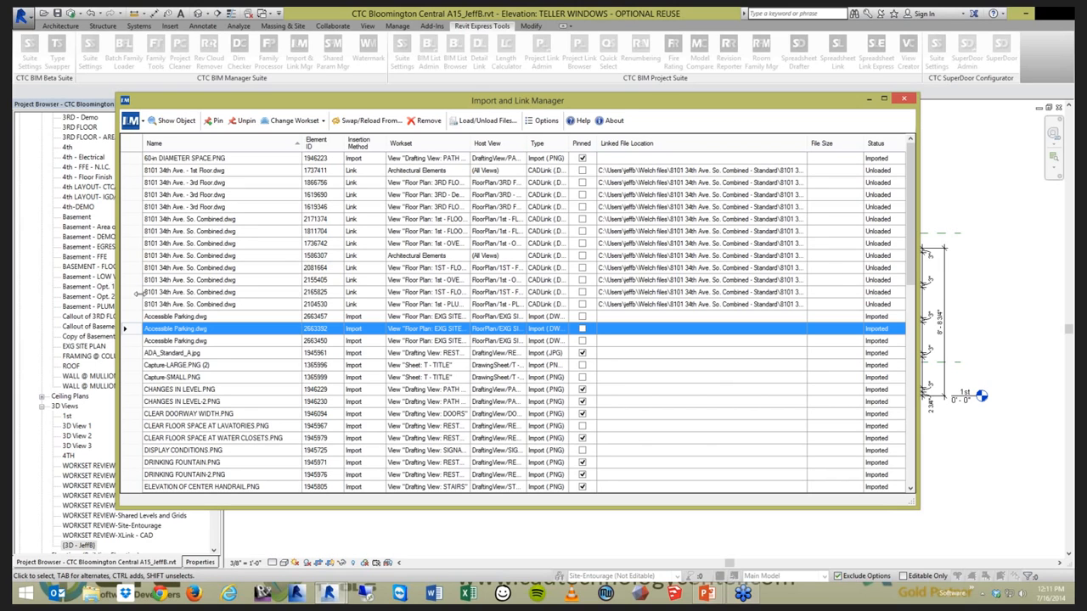
Show the first Accessible Parking.dwg import in its EXG SITE PLAN host view and close the Import and Link Manager.
left_click(157, 318)
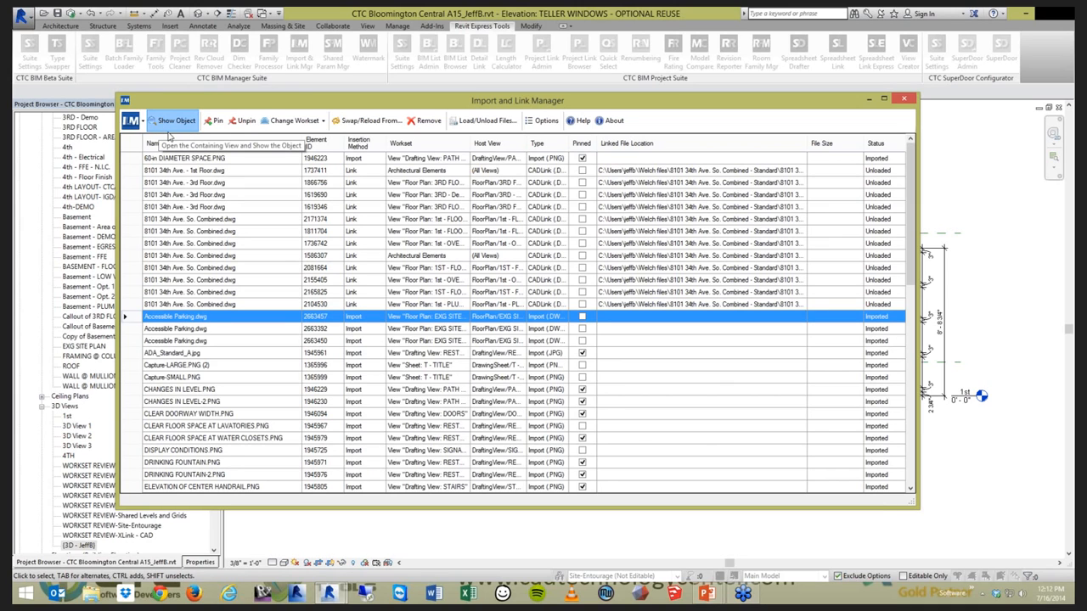
left_click(169, 134)
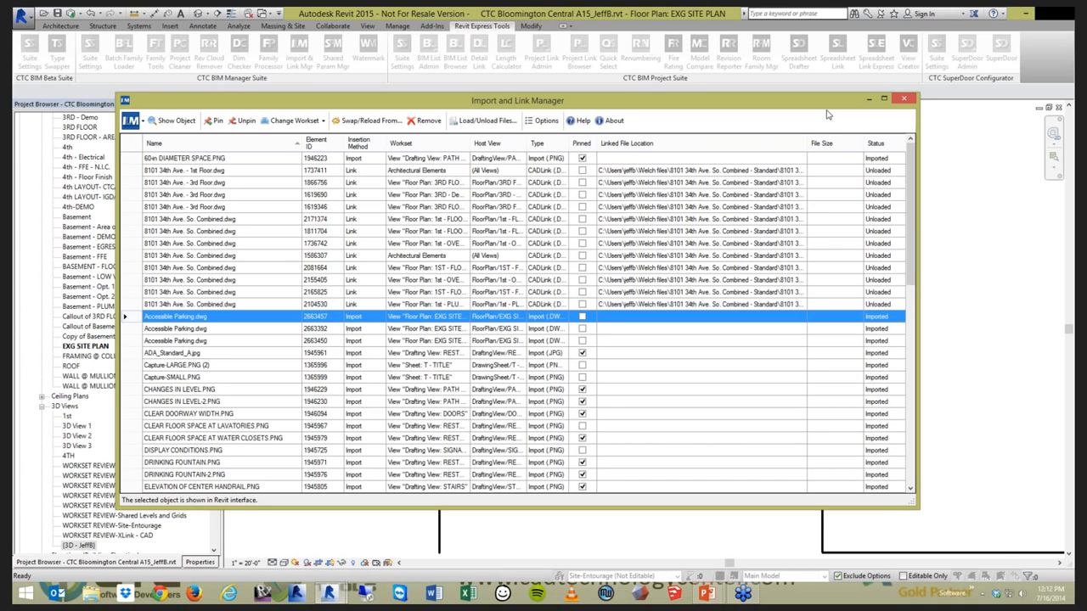
left_click_drag(827, 110, 764, 142)
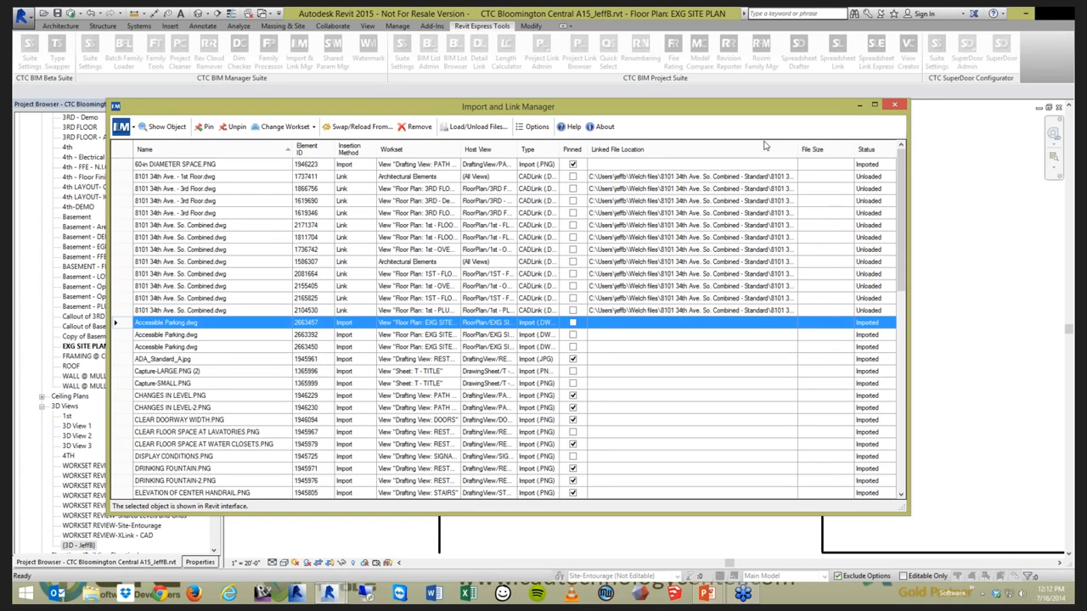
key("Escape")
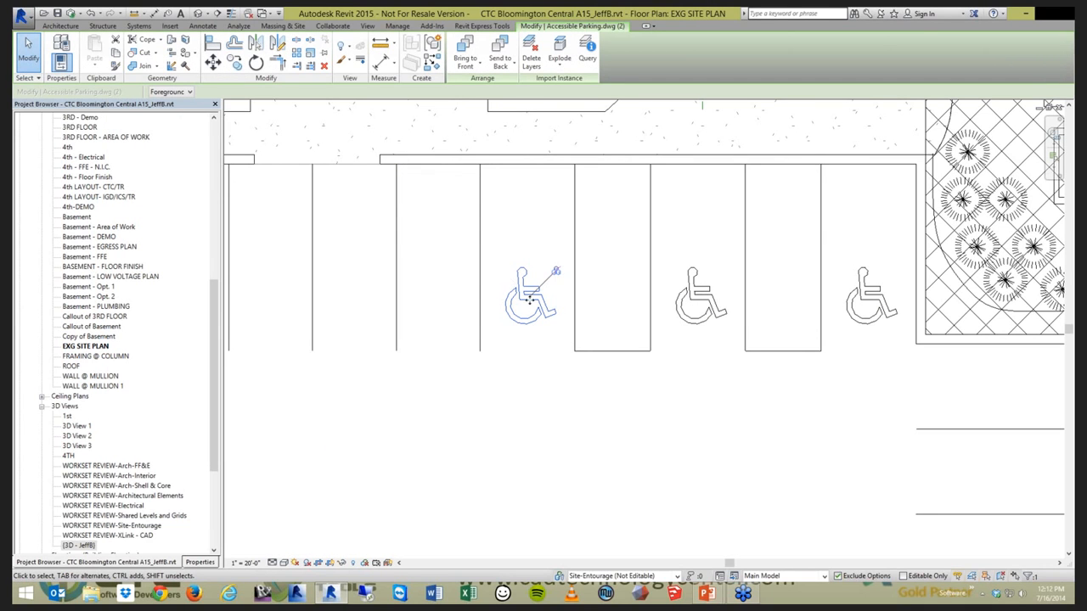
Inspect the highlighted accessible parking symbol and add the other two parking symbols to the selection.
scroll(518, 285, "up", 4)
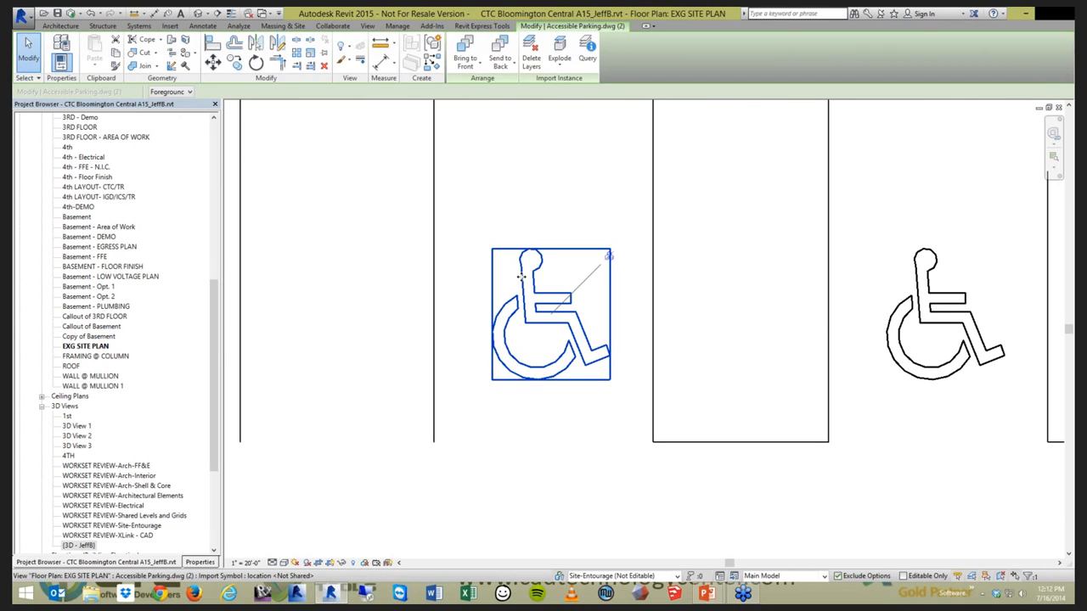
scroll(521, 277, "up", 1)
middle_click_drag(513, 322, 472, 343)
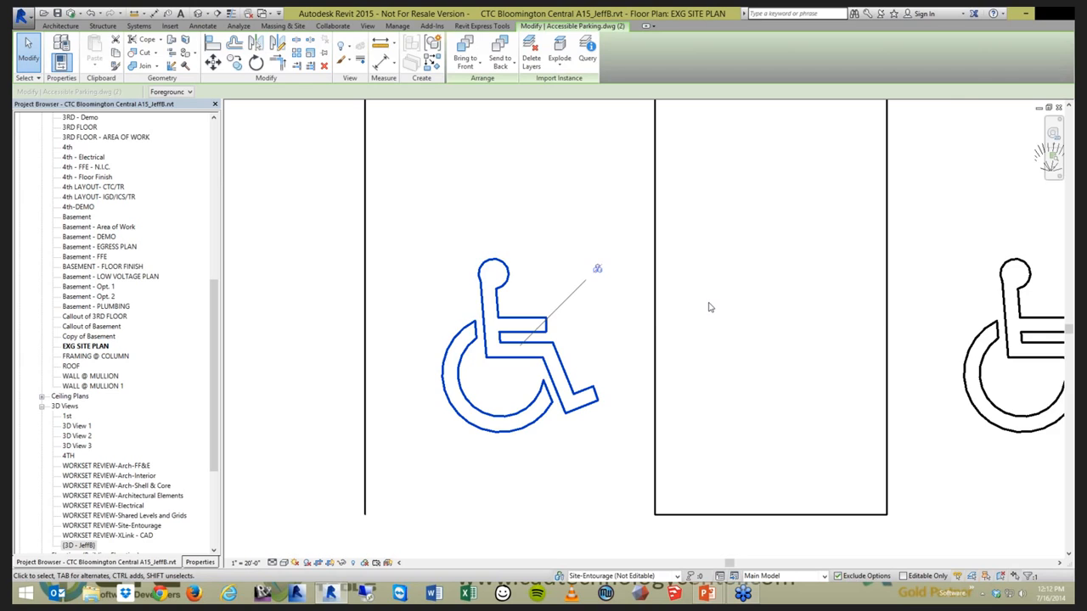
scroll(641, 312, "down", 2)
left_click(641, 312, "ctrl")
left_click(905, 327, "ctrl")
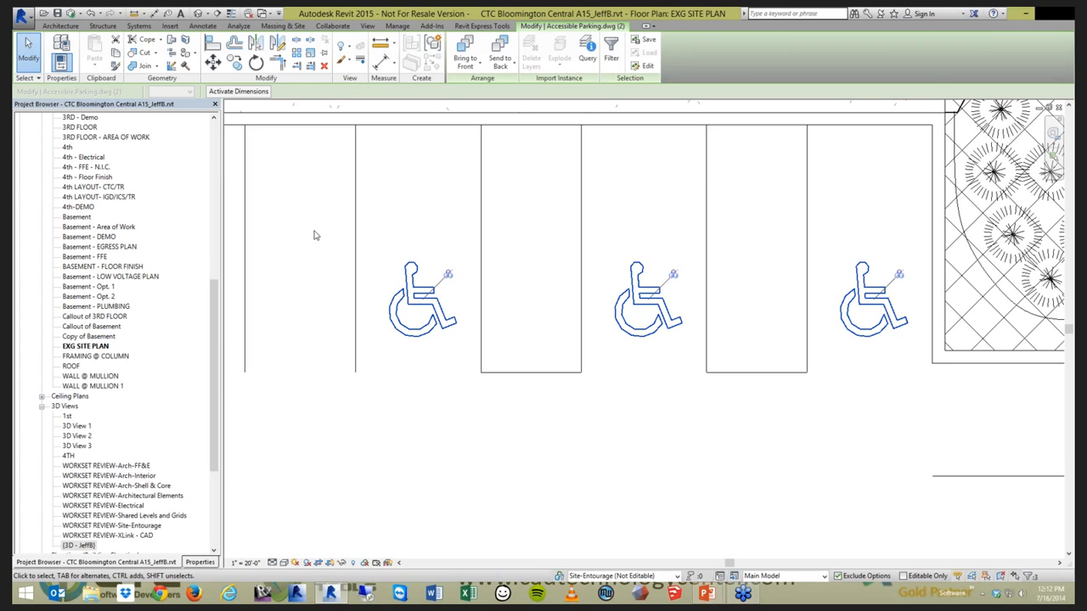
Reopen the Import and Link Manager, sort the entries by status with unloaded links first, and fit the Name column to its contents.
left_click(467, 28)
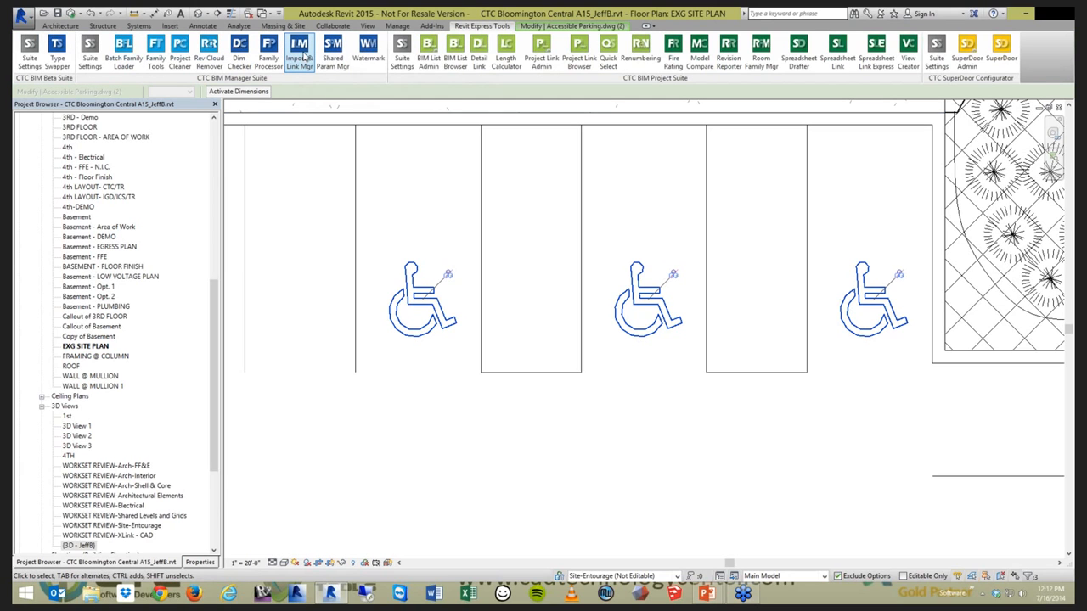
left_click(307, 57)
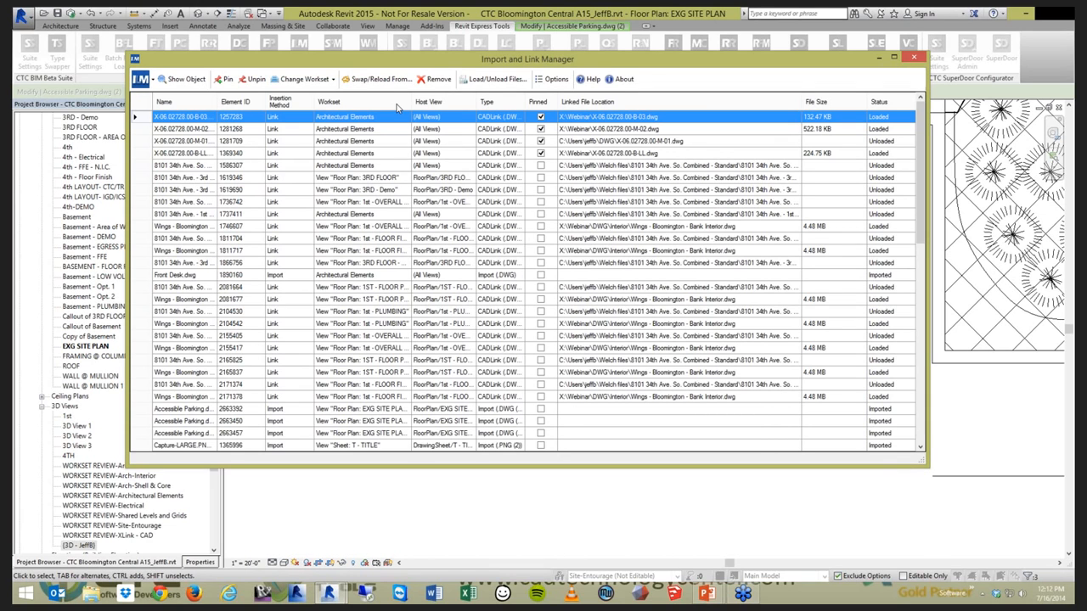
left_click(296, 105)
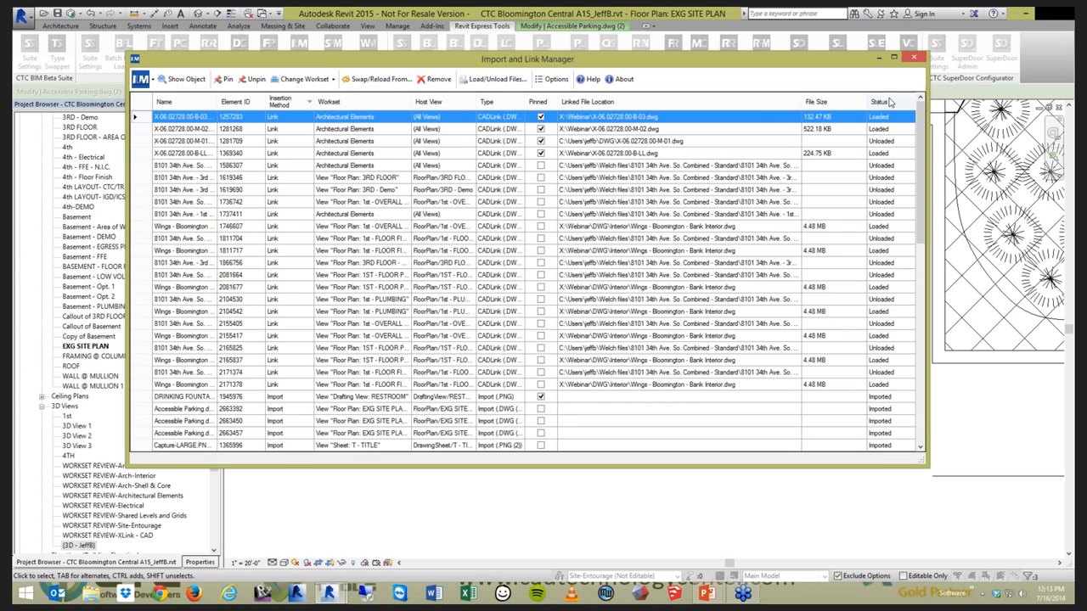
left_click(889, 102)
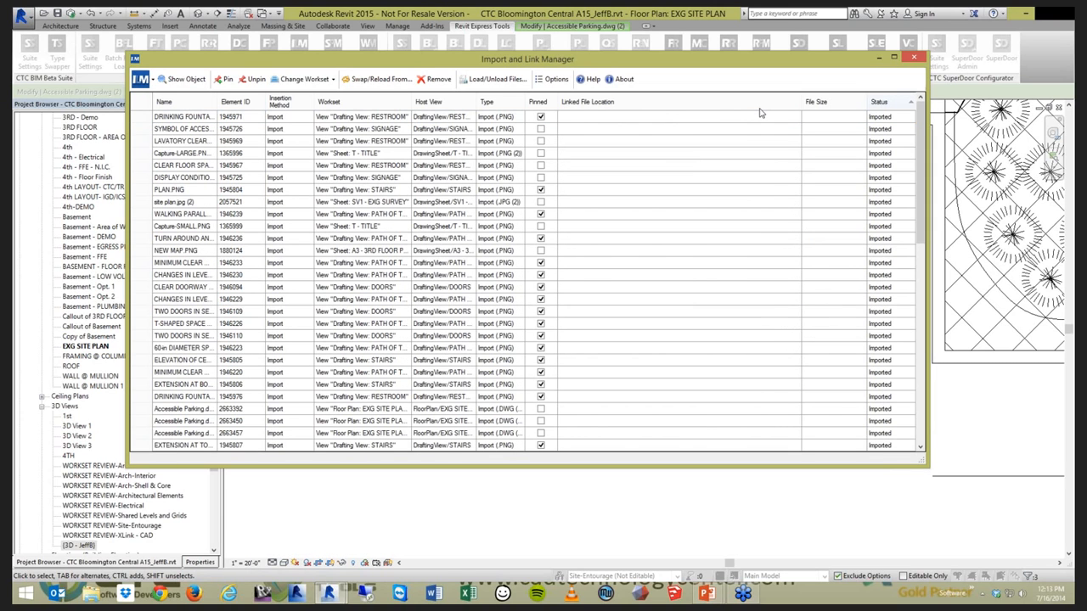
left_click(896, 265)
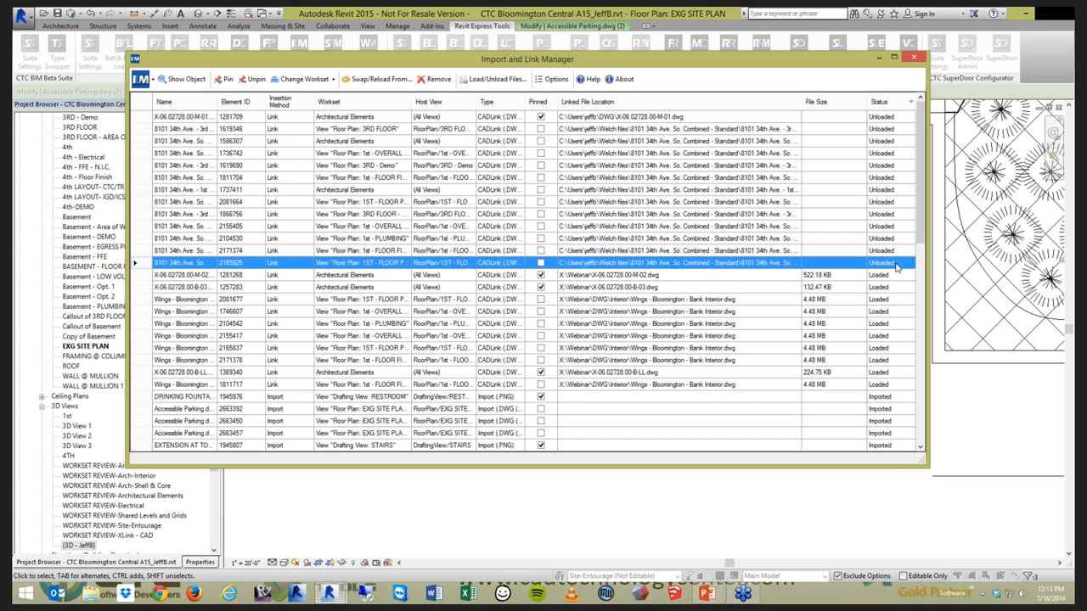
double_click(217, 102)
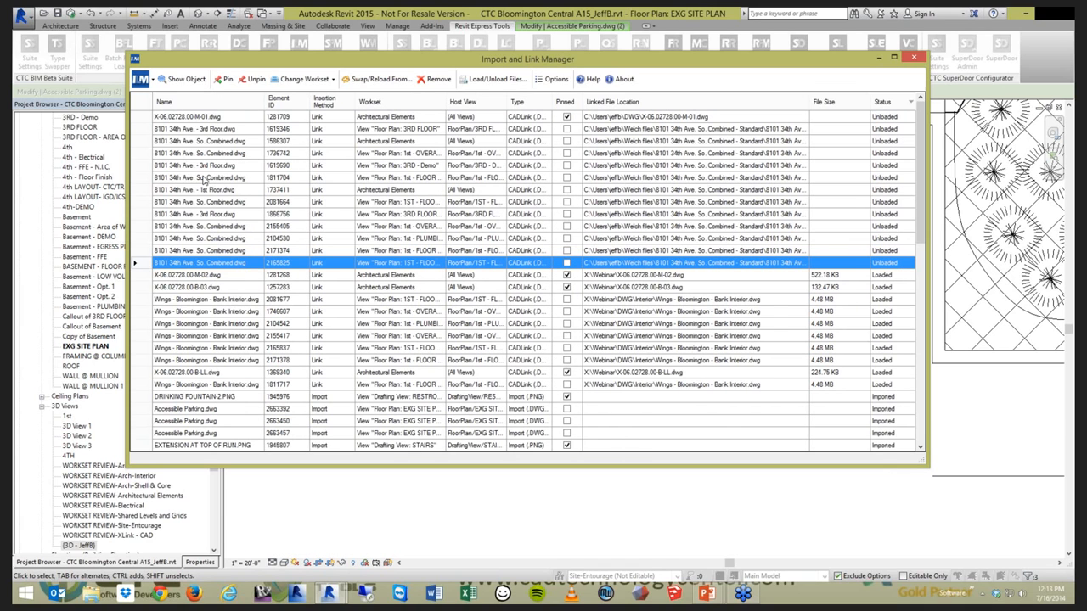
Remove the unpinned unloaded Combined, 3rd Floor and 1st Floor DWG links from the project.
double_click(204, 179)
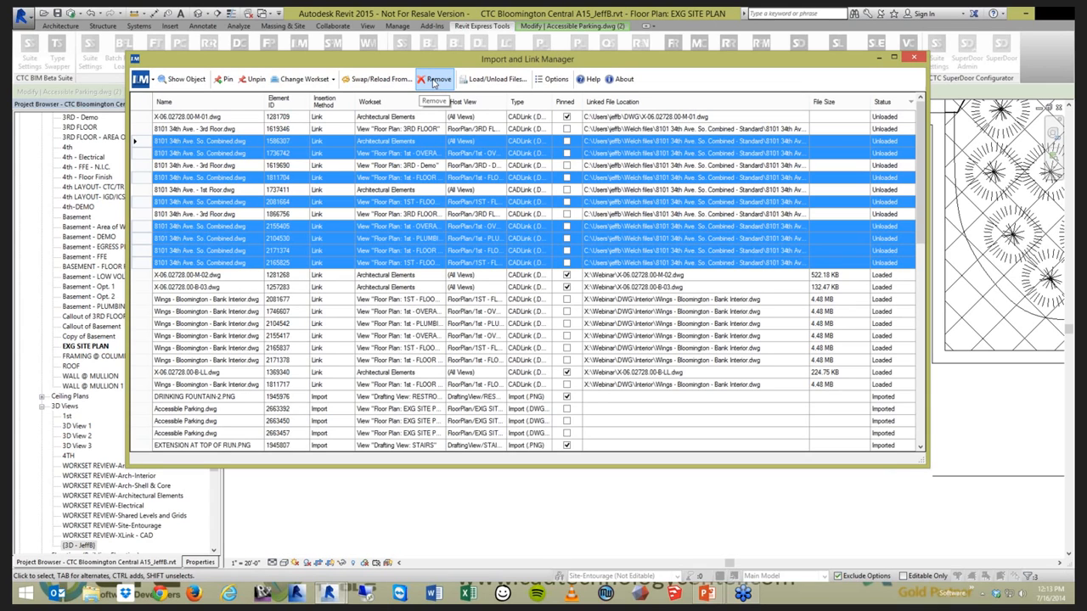
left_click(434, 80)
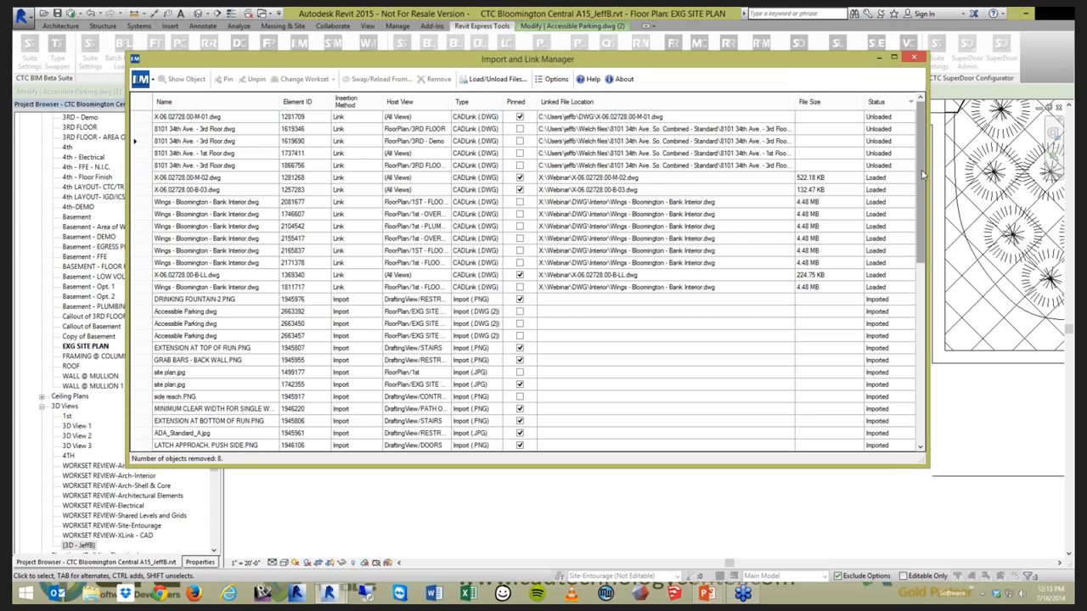
left_click_drag(922, 177, 922, 186)
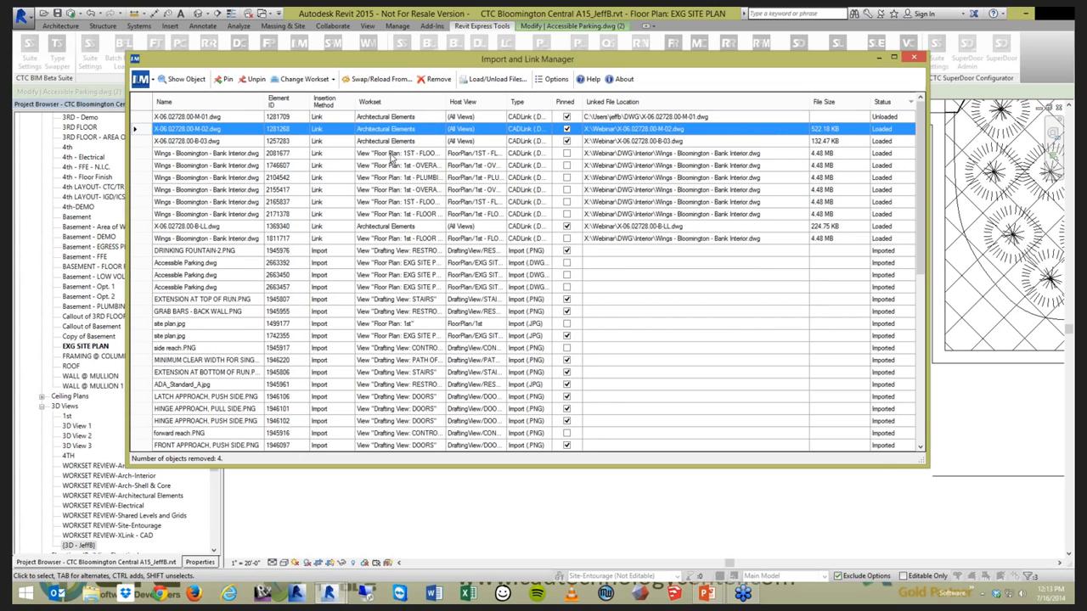
Sort the entries by insertion method and examine the worksets of the Wings - Bloomington - Bank Interior.dwg links.
left_click(392, 158)
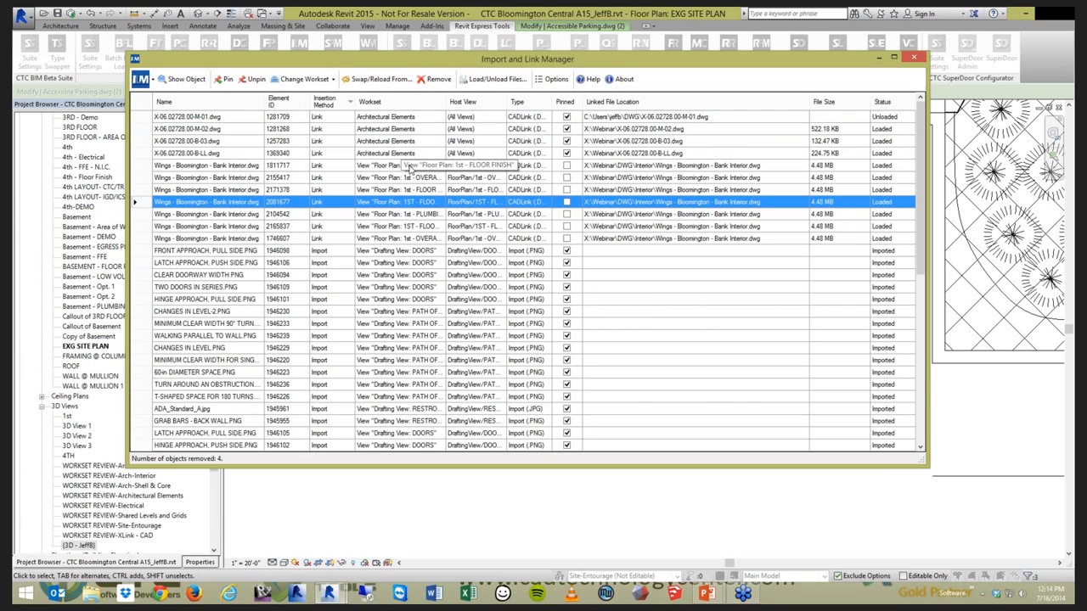
left_click(410, 168)
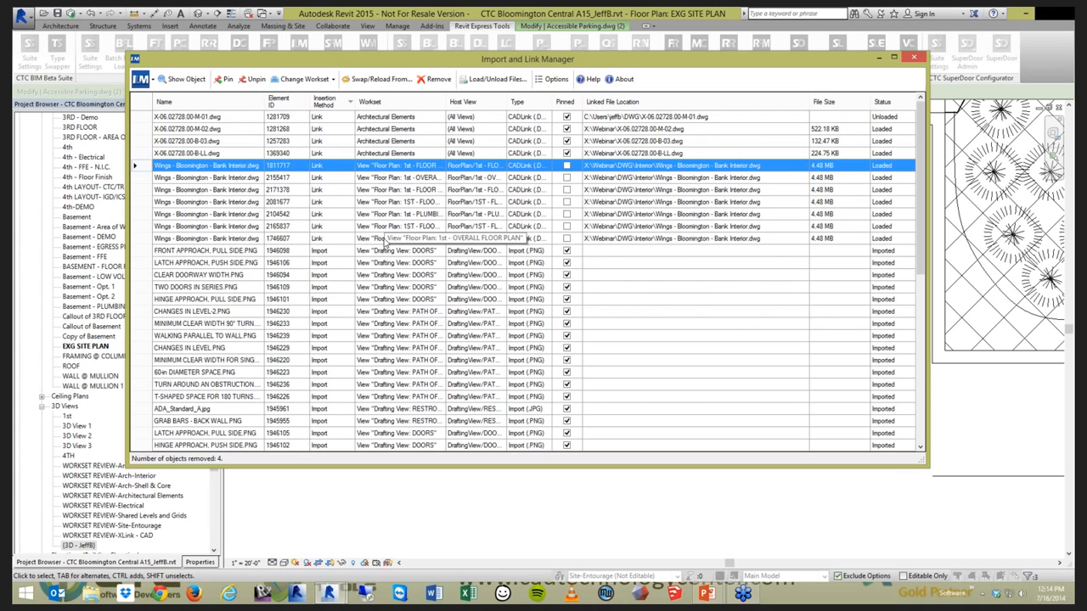
left_click(399, 117)
left_click(399, 145, "shift")
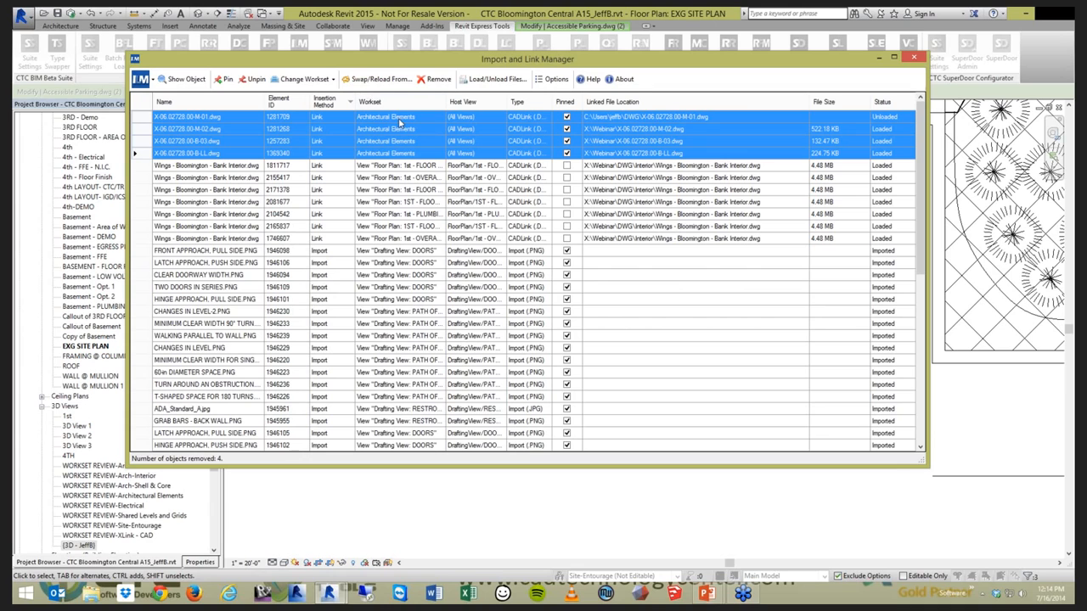
left_click(329, 80)
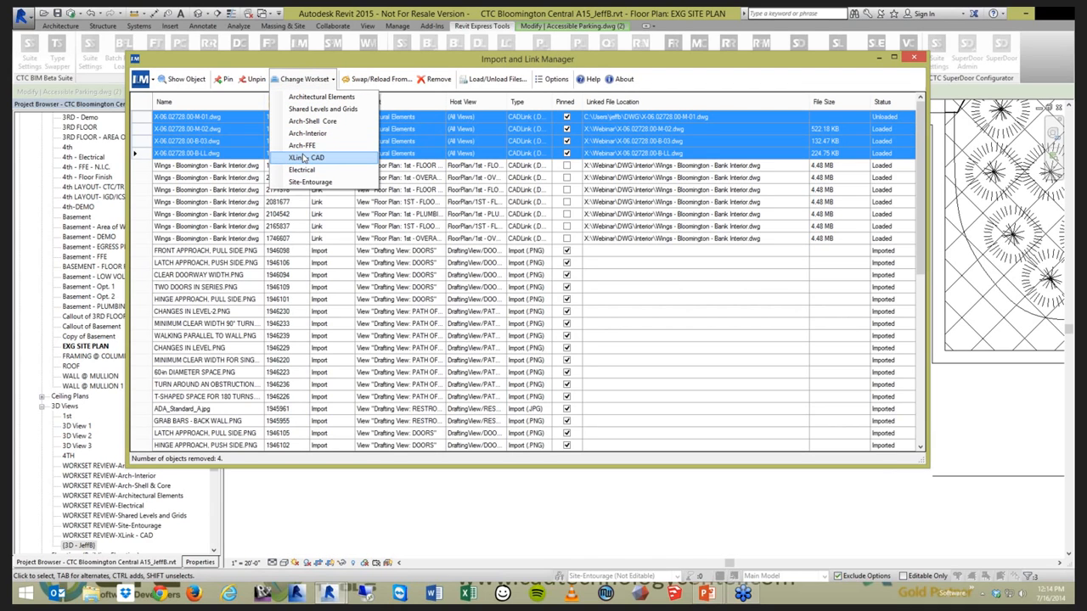
left_click(431, 155)
Change the workset of the four X-06.02728.00 DWG links to XLink - CAD.
left_click(361, 118)
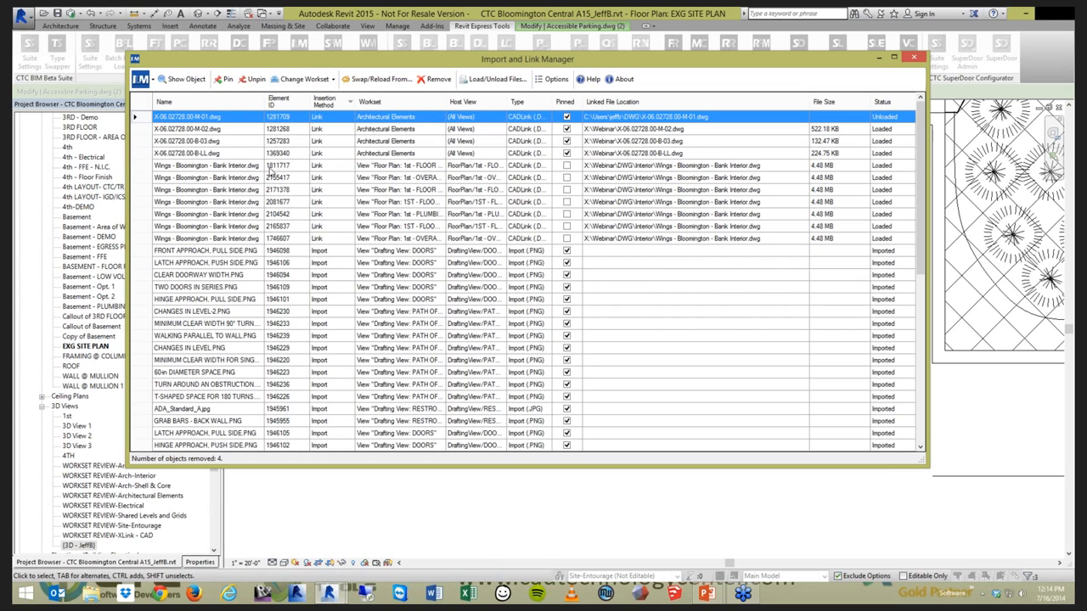
left_click(181, 155, "shift")
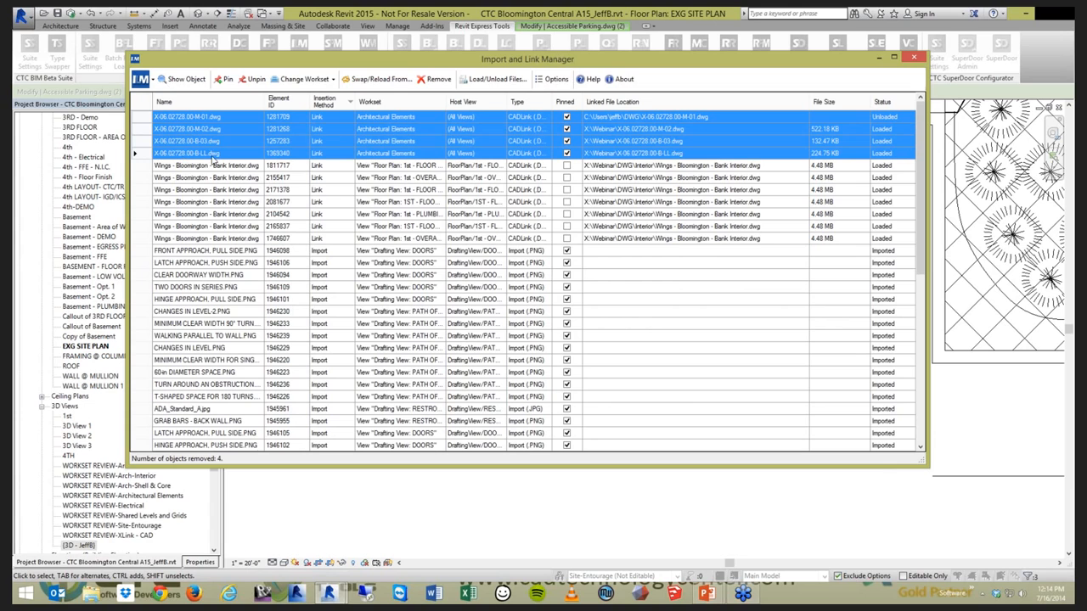
left_click(333, 81)
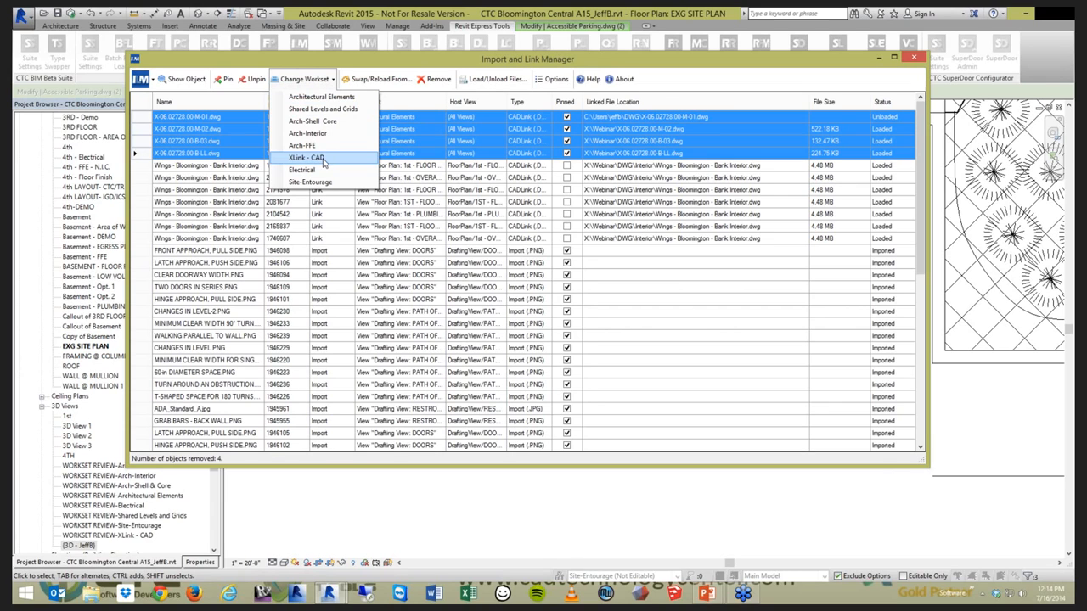
left_click(323, 158)
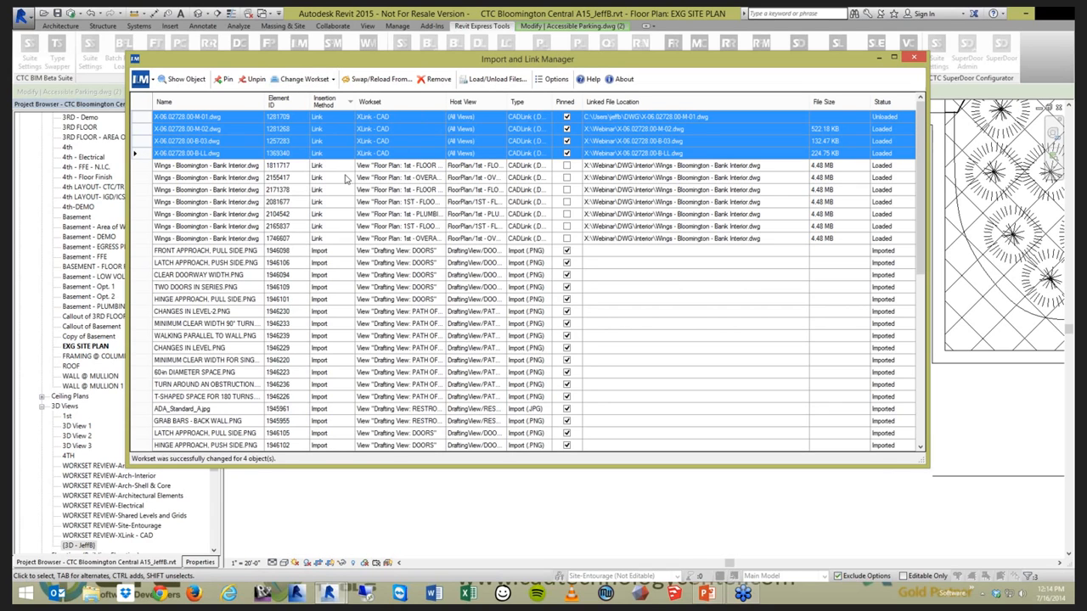
Reload the unloaded X-06.02728.00-M-01.dwg link from its copy in X:\Webinar\DWG, keeping Link as the insertion method.
left_click(601, 215)
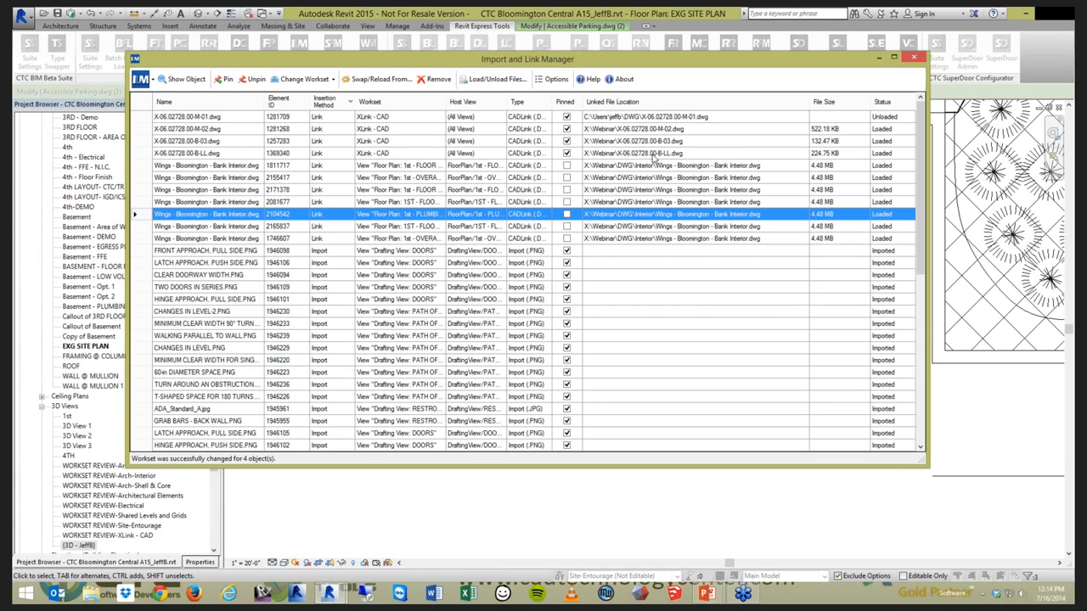
left_click(604, 154)
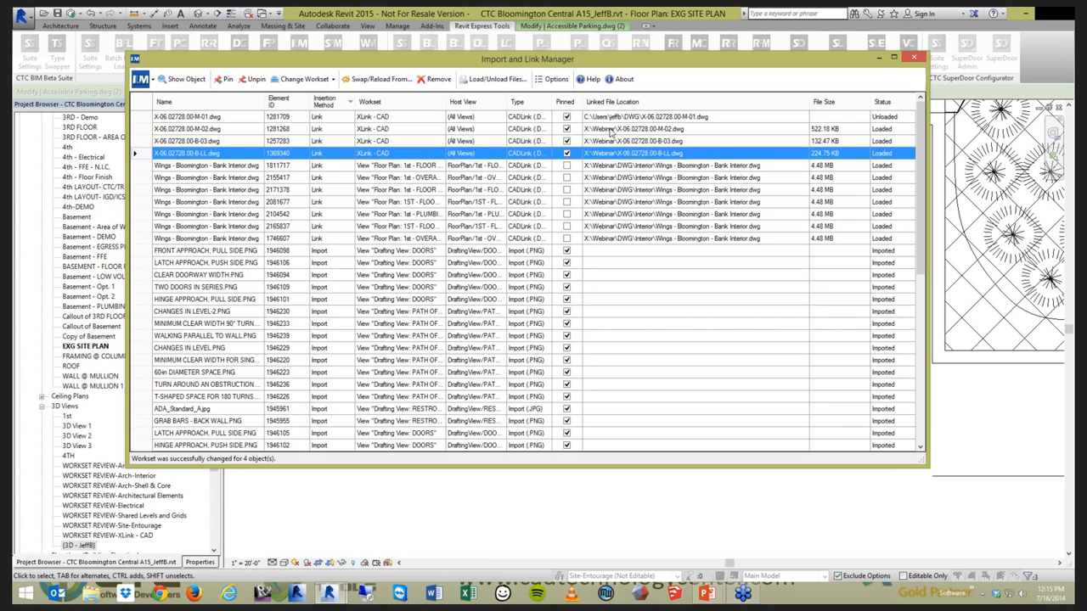
left_click(609, 129, "shift")
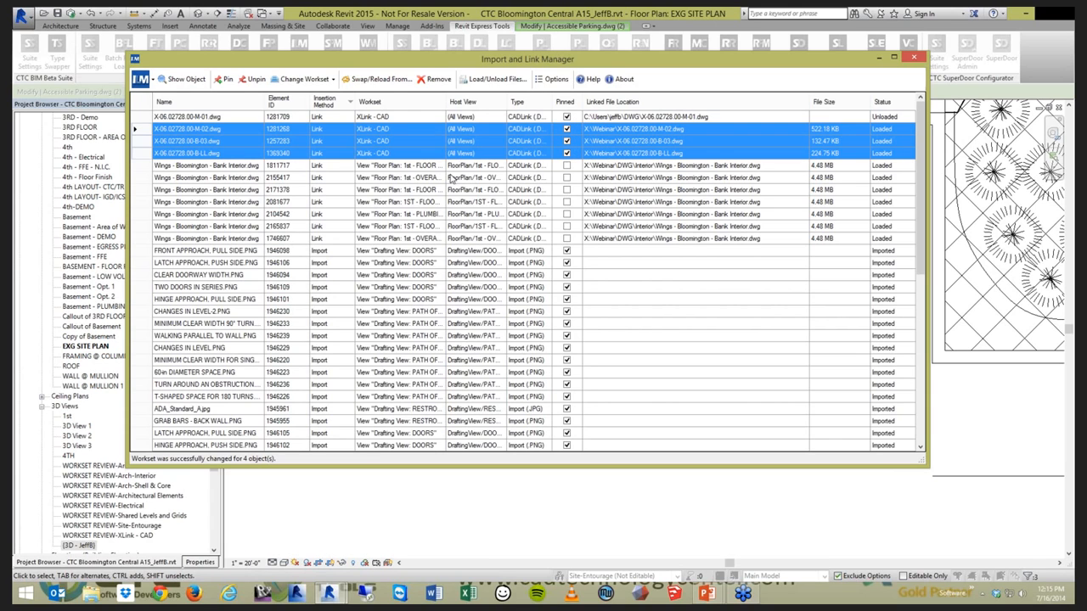
left_click(612, 119)
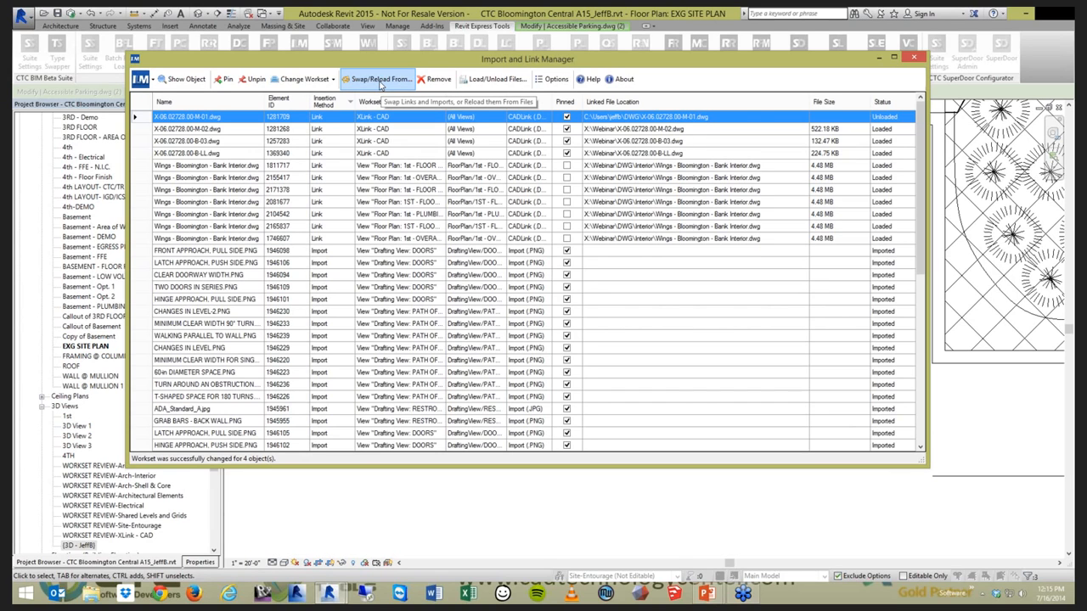
left_click(379, 80)
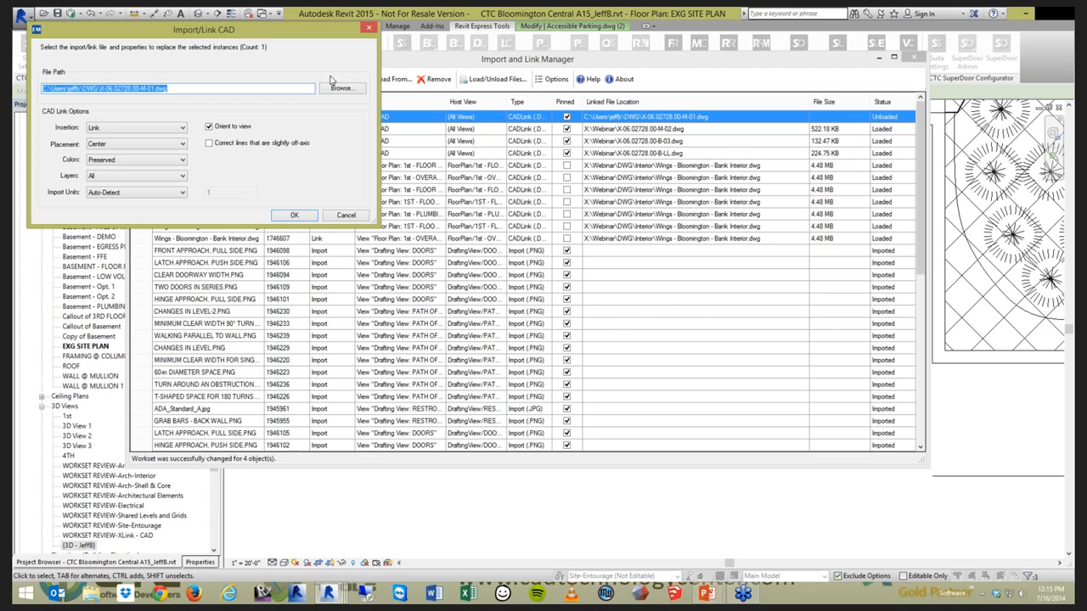
left_click(333, 88)
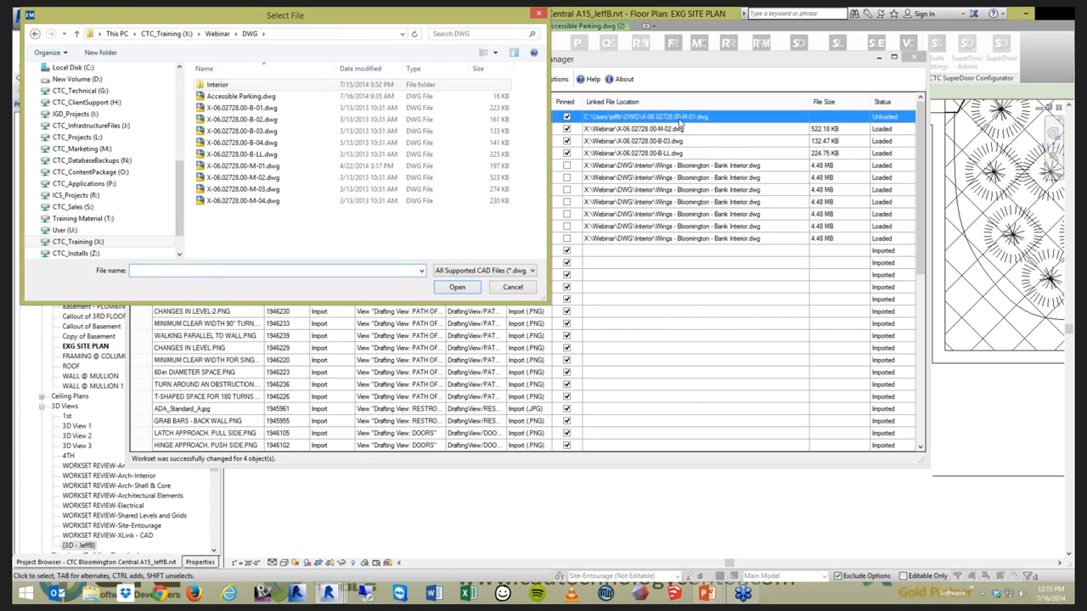
left_click(246, 166)
left_click(457, 289)
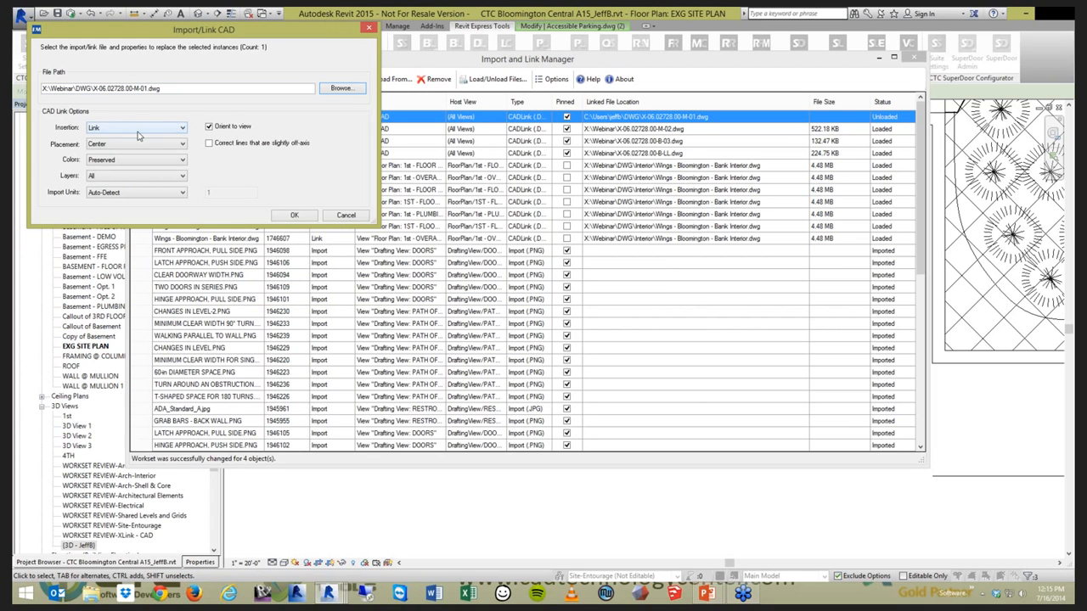
left_click(293, 216)
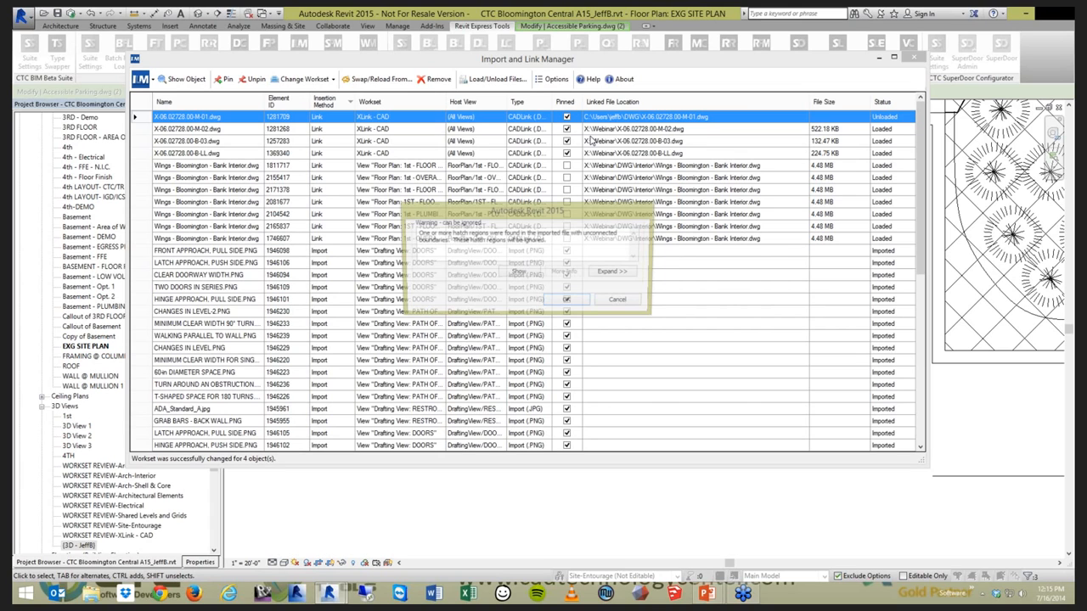
left_click(560, 306)
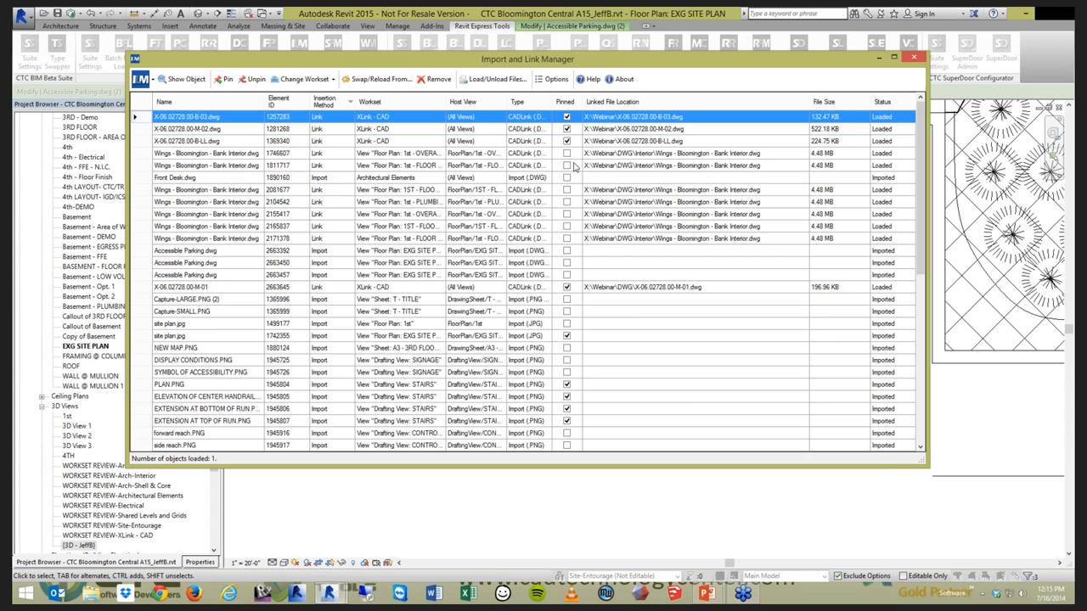
Sort the entries by linked file location and then by insertion method, and pin all the CAD links.
left_click(624, 102)
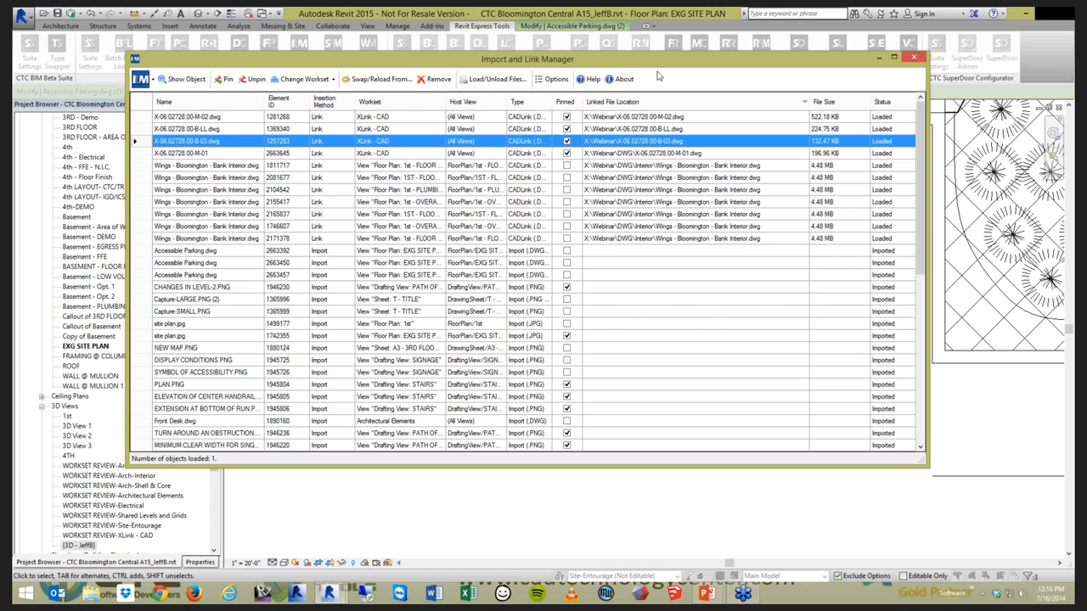
left_click_drag(662, 61, 658, 74)
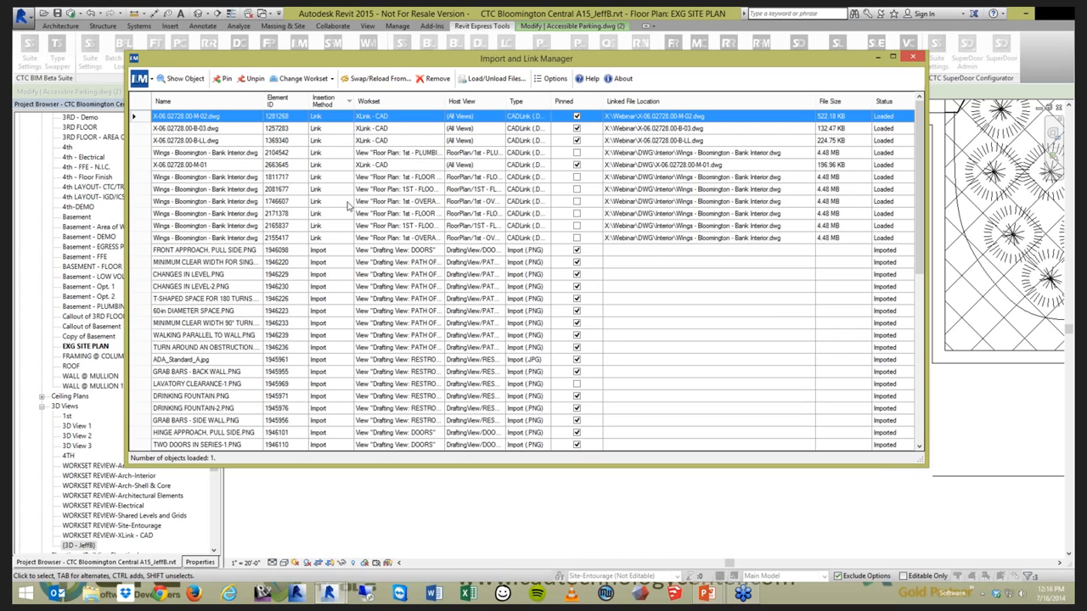
left_click(476, 238, "shift")
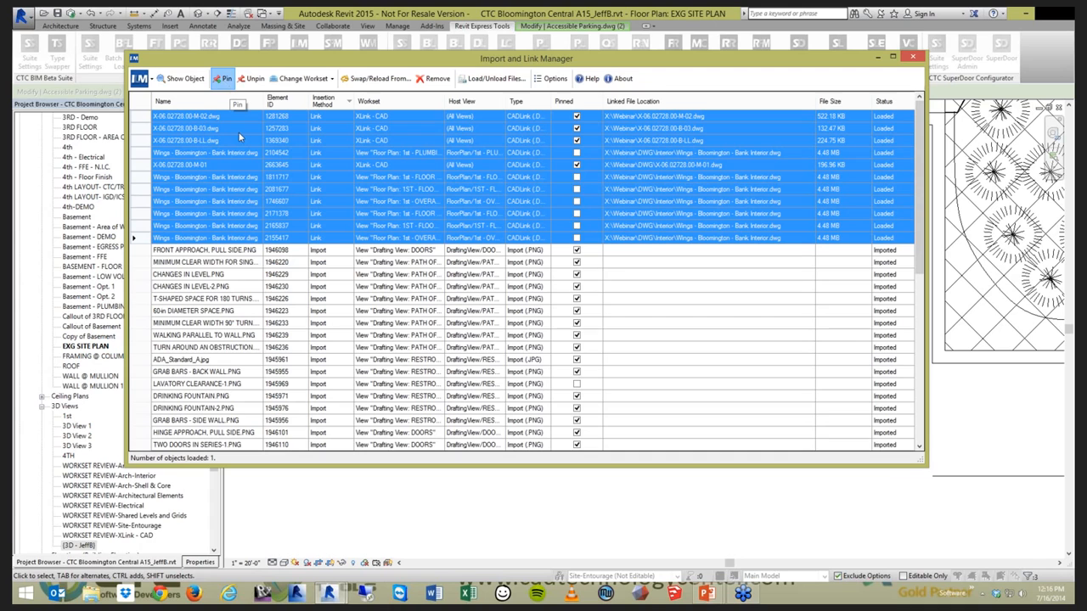
left_click(225, 79)
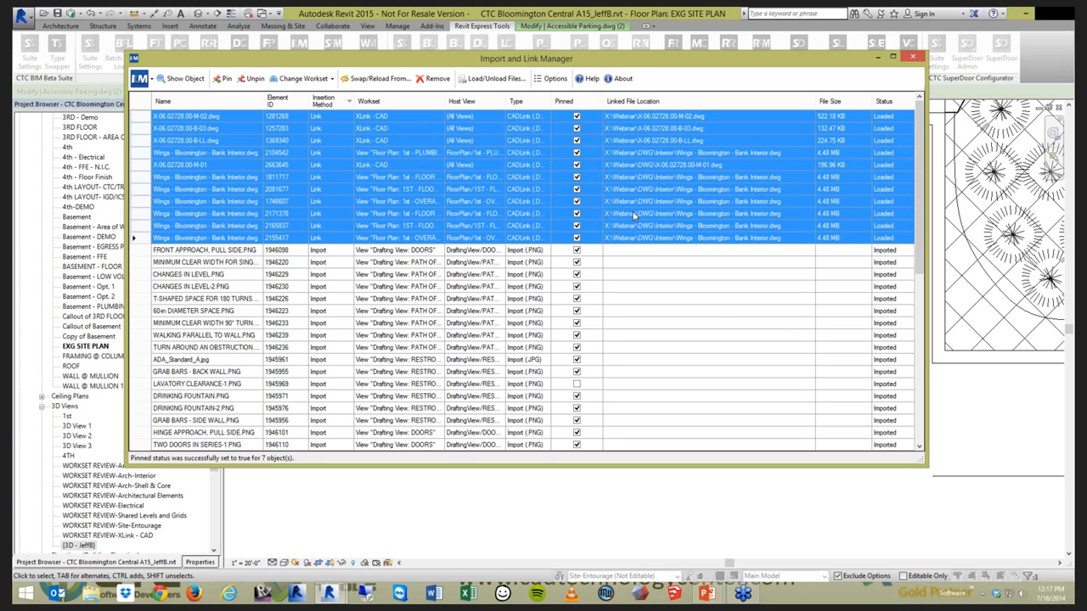
Sort the entries by name and swap the imported Front Desk.dwg for a link to X:\Webinar\DWG\Interior\Front Desk.dwg.
left_click(244, 323)
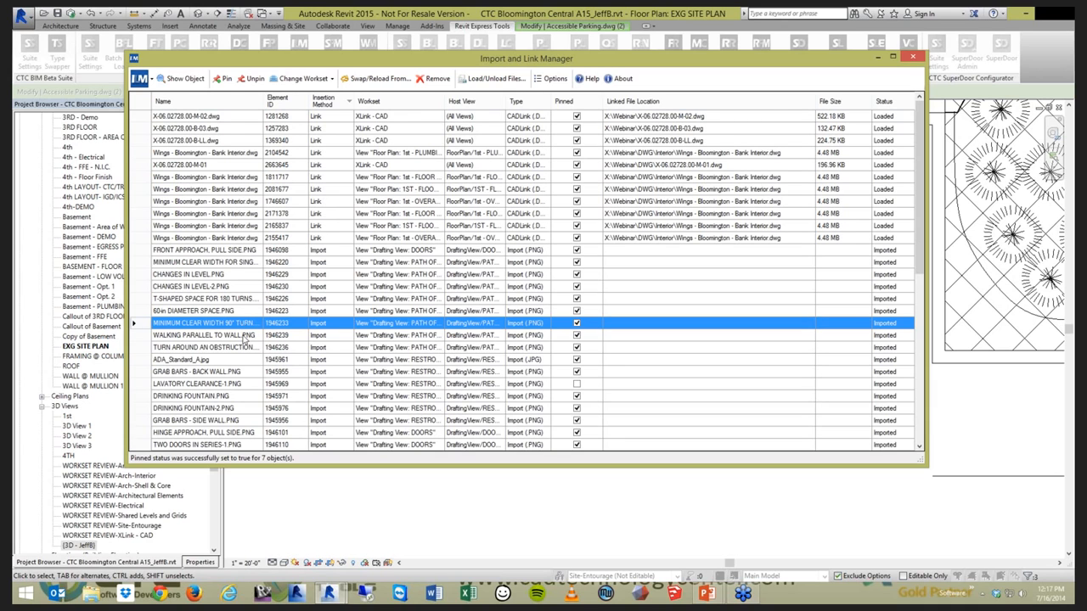
scroll(244, 338, "down", 1)
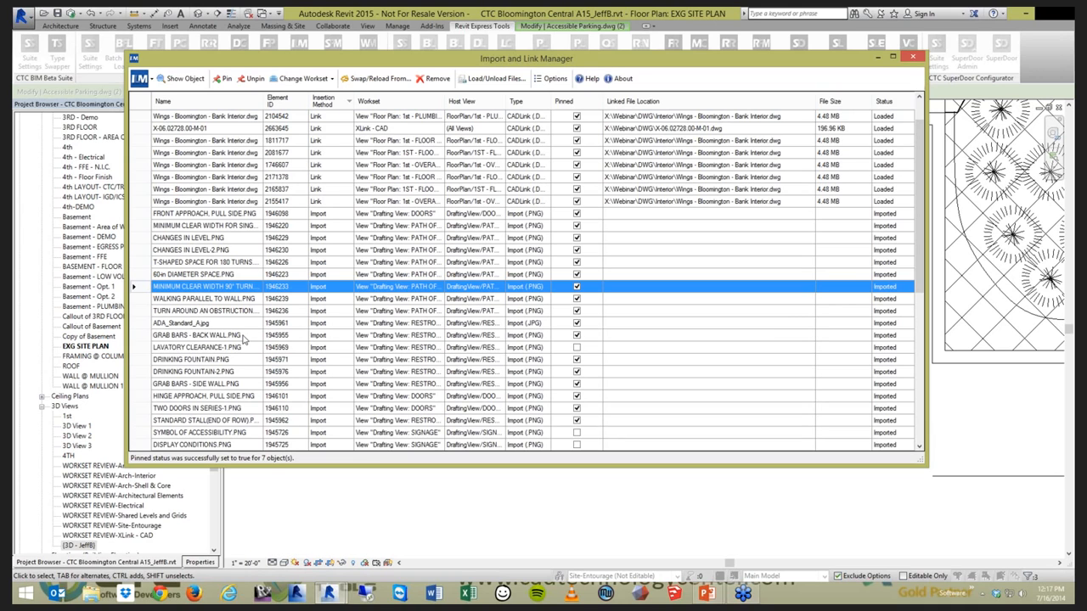
left_click(191, 101)
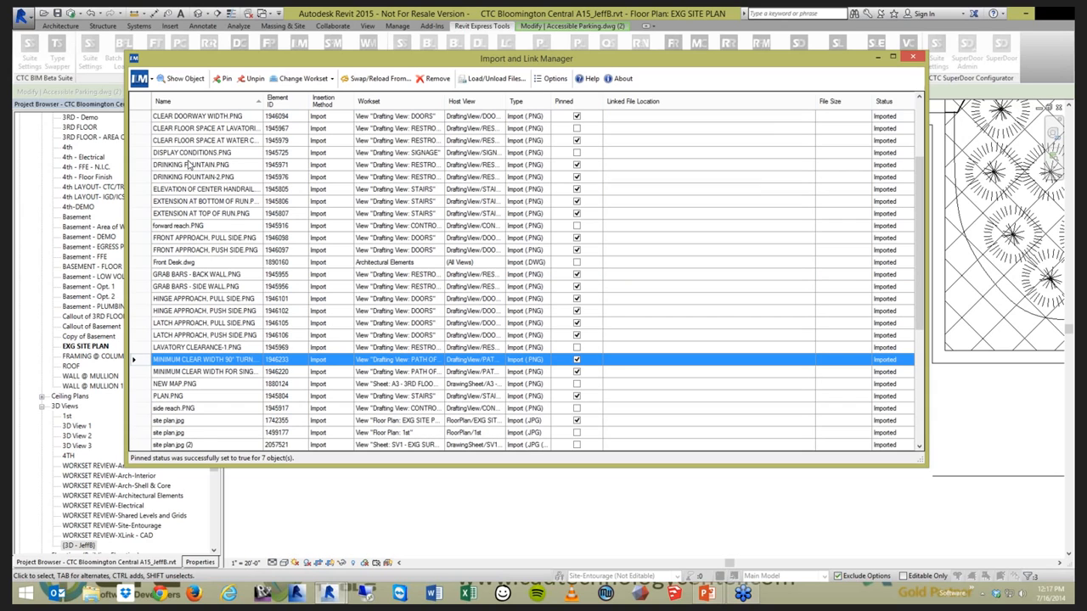
scroll(256, 381, "up", 3)
left_click(863, 376)
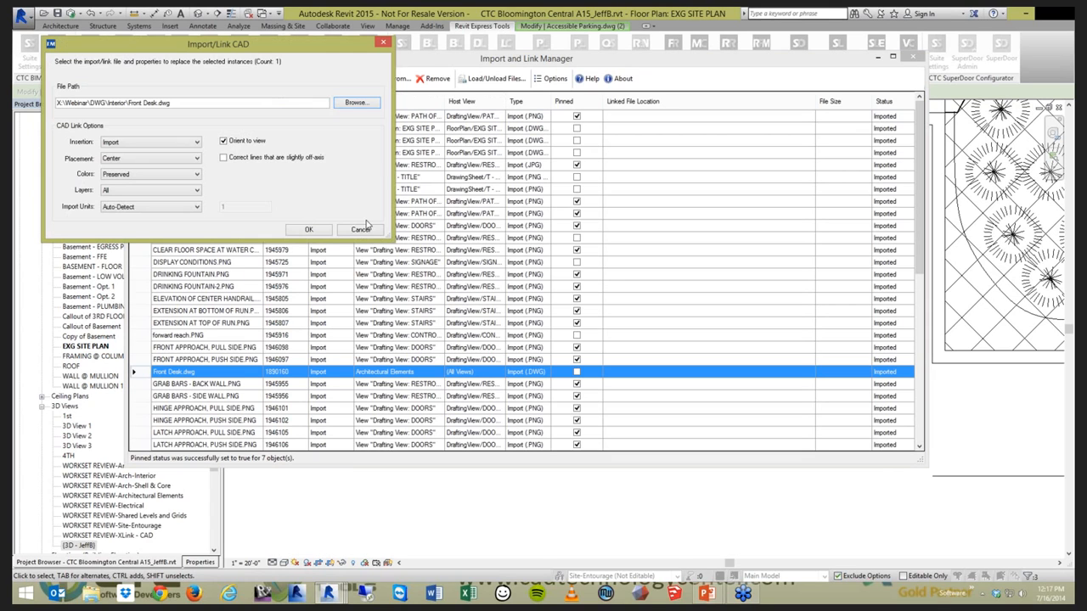
left_click(148, 141)
left_click(112, 158)
left_click(309, 231)
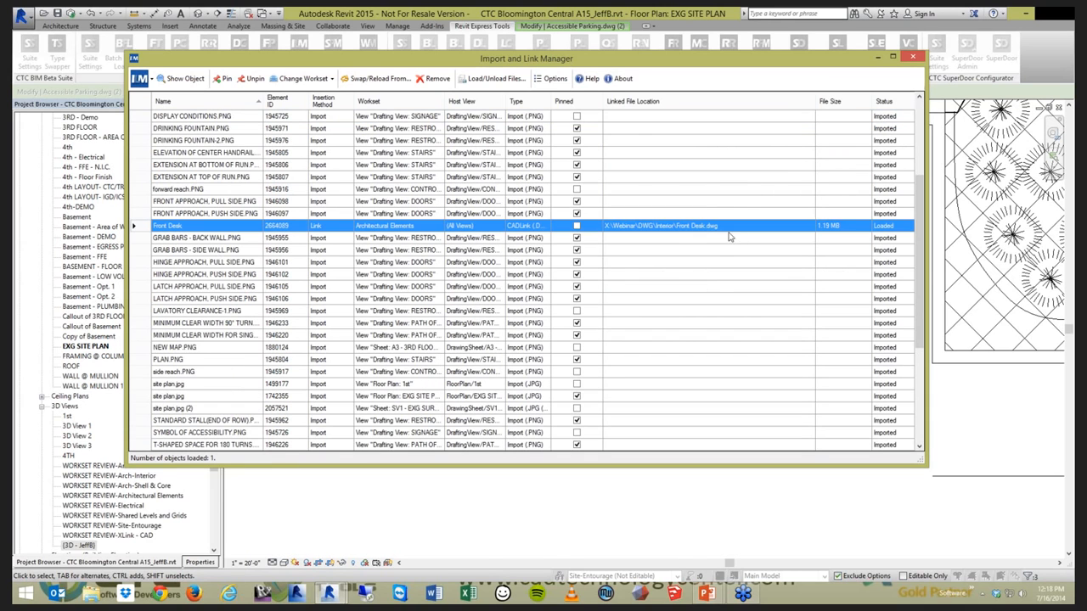
Show the Front Desk link in the EXG SITE PLAN view, leave the manager, and turn off the view's cropping.
left_click(166, 81)
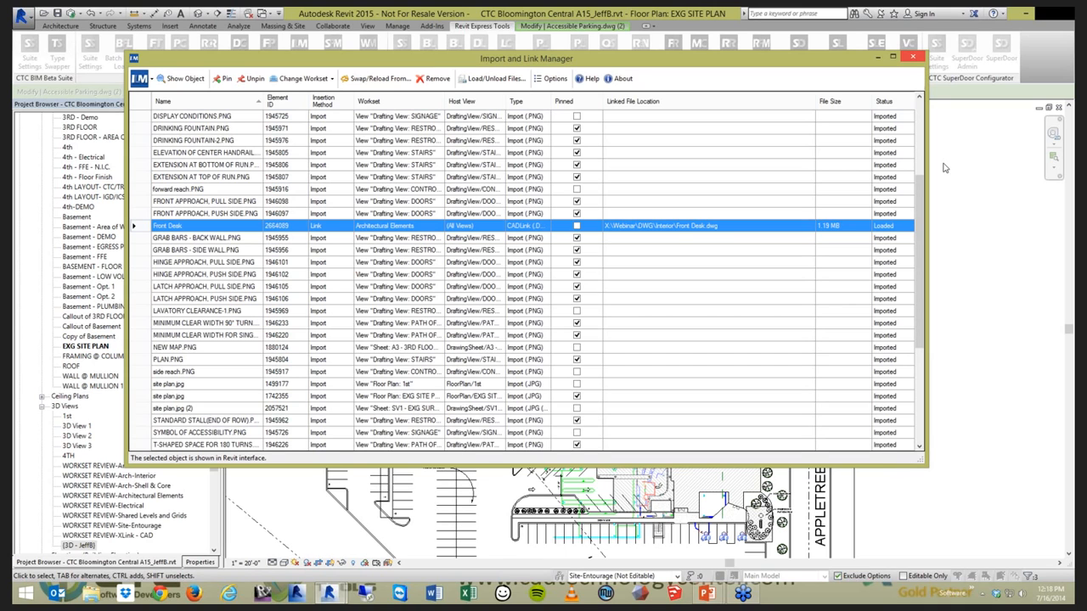
key("Escape")
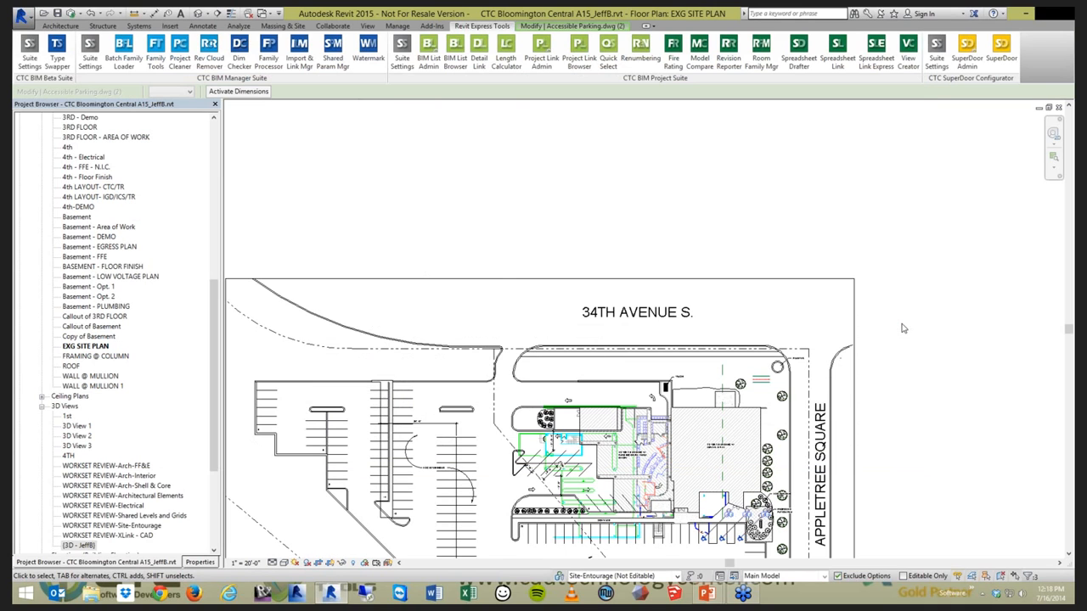
middle_click_drag(904, 328, 710, 243)
scroll(711, 242, "down", 2)
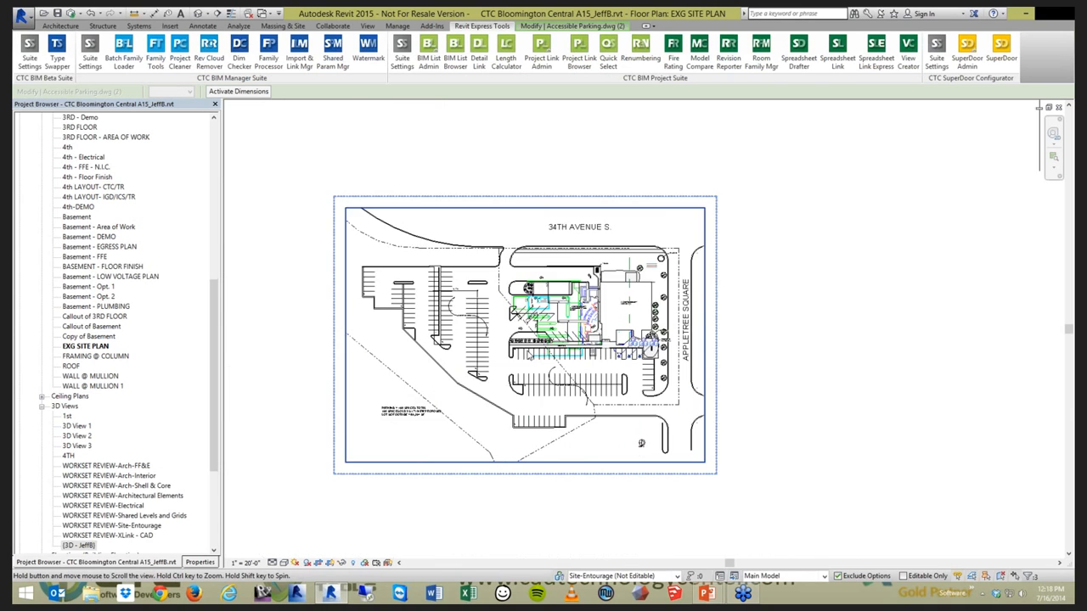
scroll(500, 322, "up", 2)
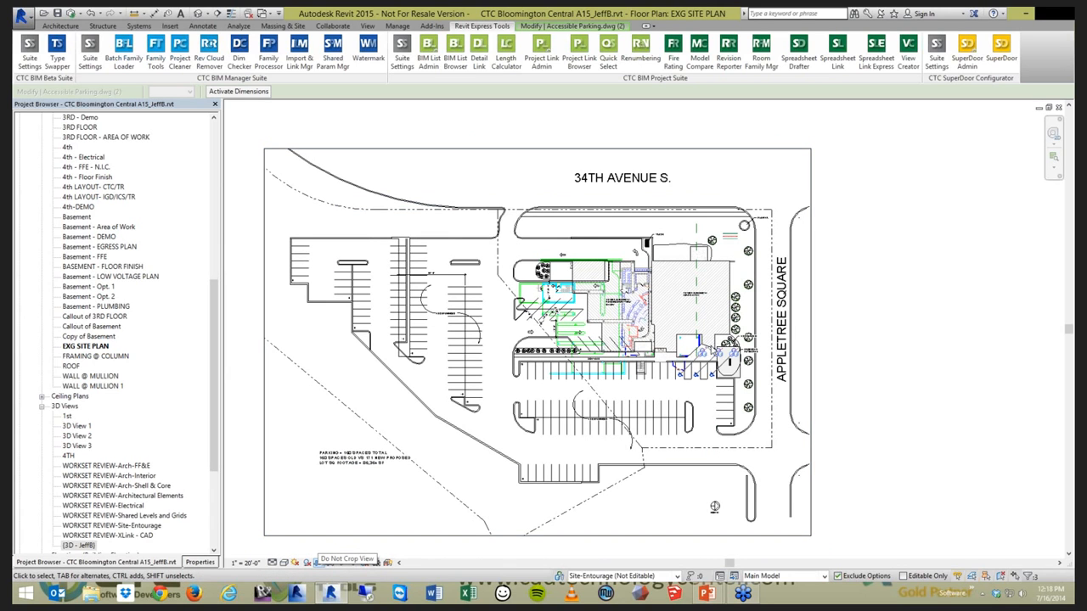
left_click(916, 273)
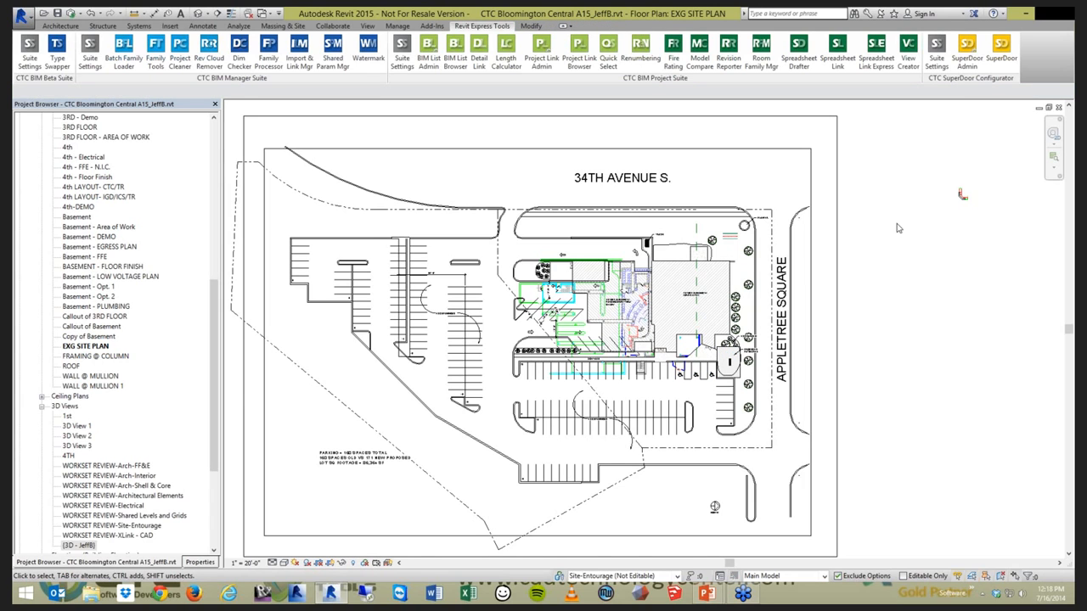
Delete the Front Desk link lying outside the site plan to the east, and review the remaining entries in the Import and Link Manager.
left_click(962, 194)
middle_click_drag(962, 195, 907, 227)
scroll(931, 218, "up", 5)
left_click(200, 562)
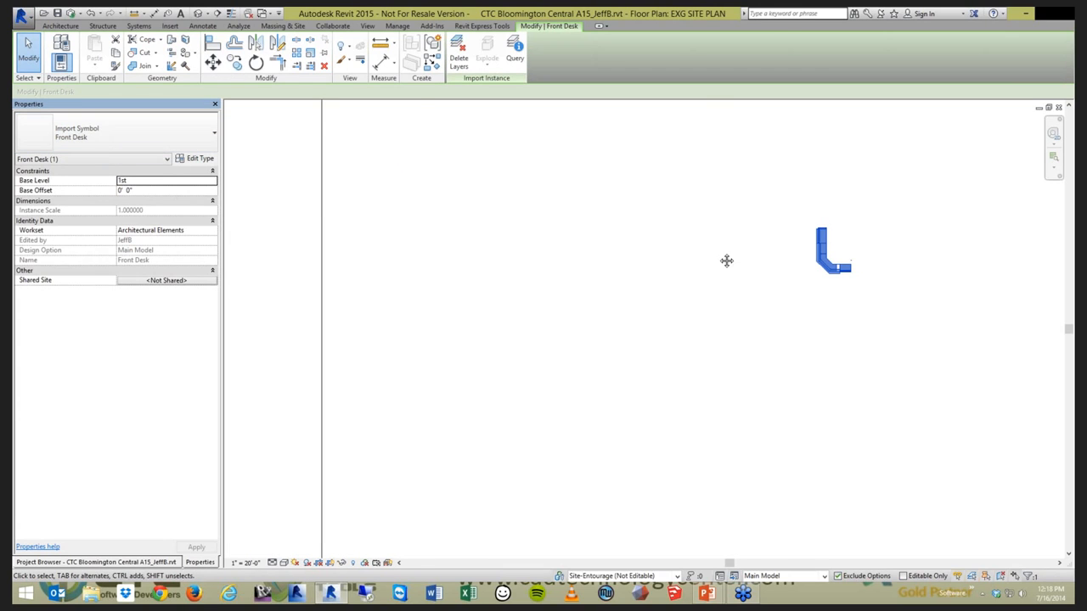
scroll(854, 281, "down", 1)
scroll(870, 315, "down", 2)
scroll(868, 314, "down", 2)
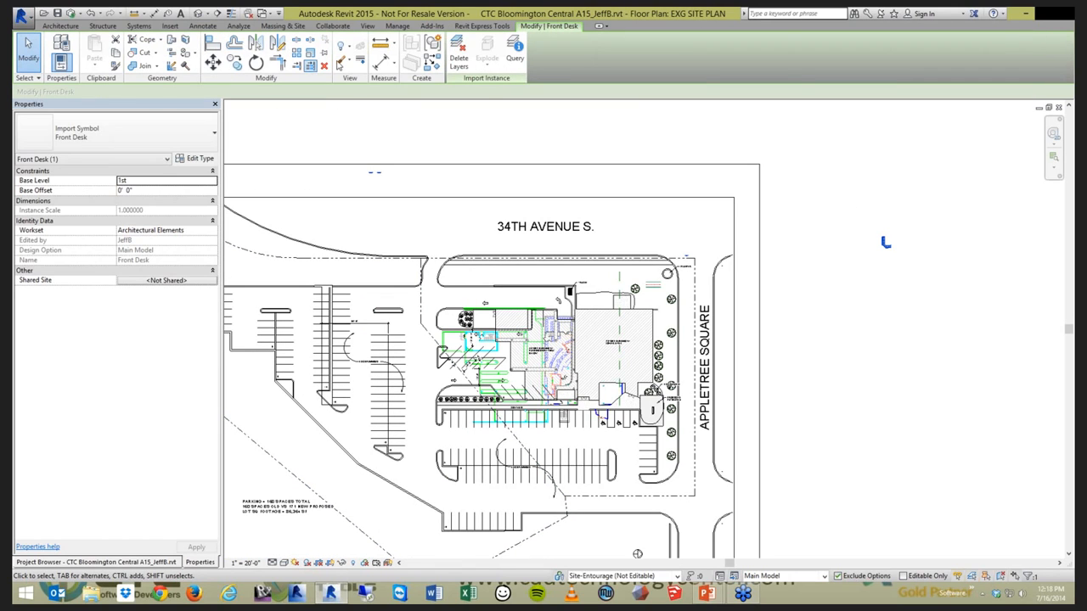
left_click(323, 68)
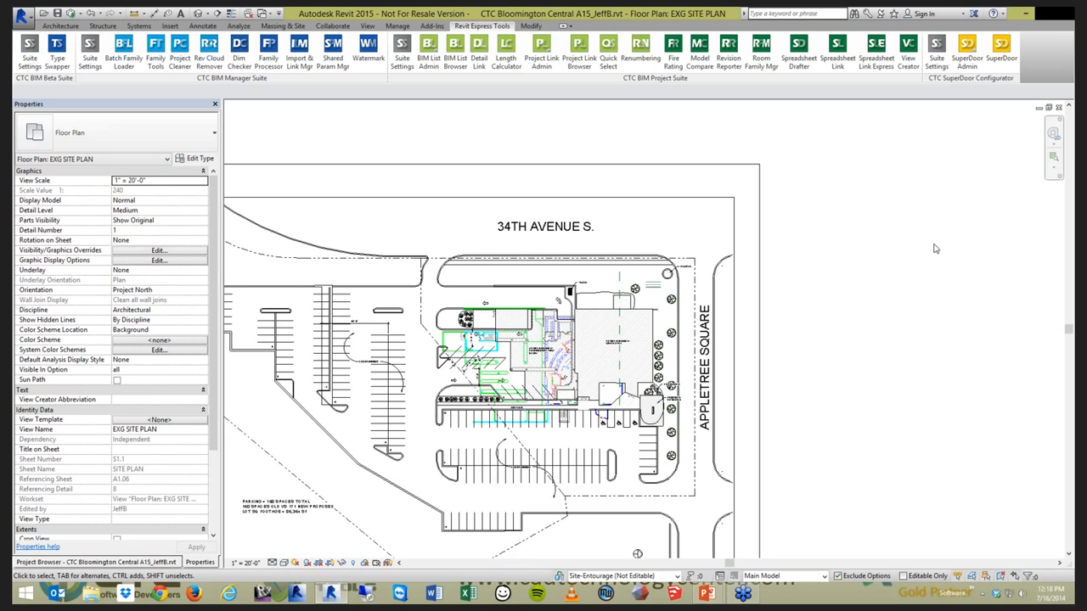
left_click(310, 48)
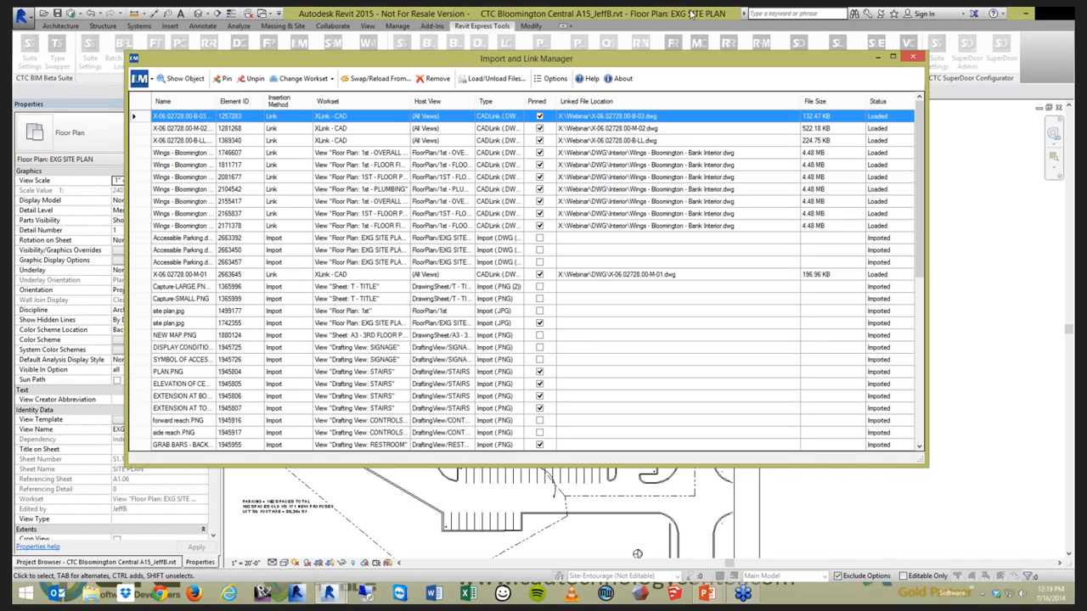
left_click(912, 61)
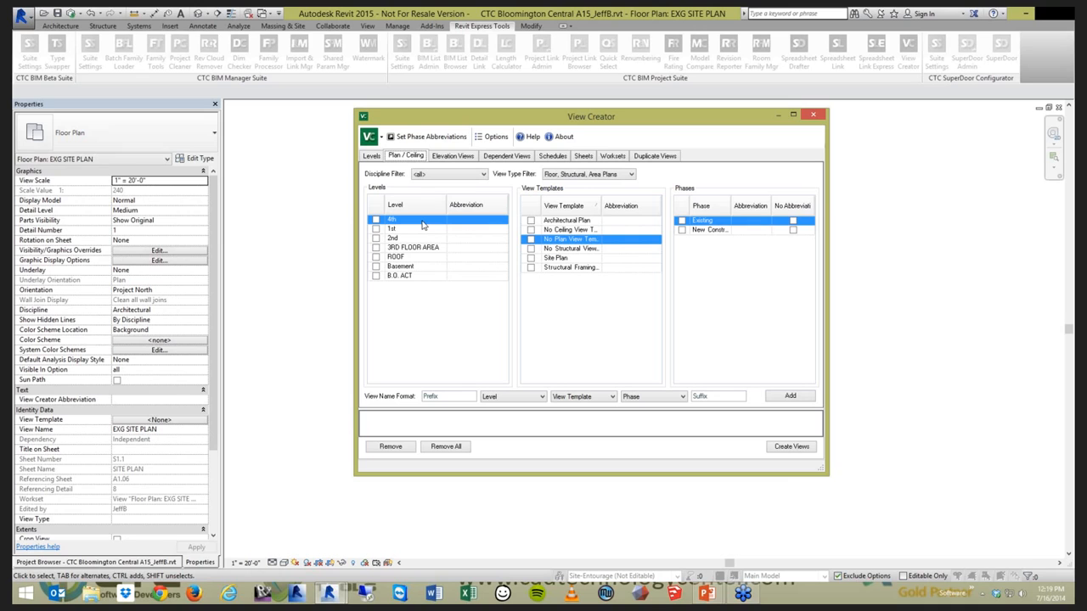
Try to create 3D views for all worksets with the prefix WORKSET REVIEW in View Creator, and check the creation report.
left_click(611, 156)
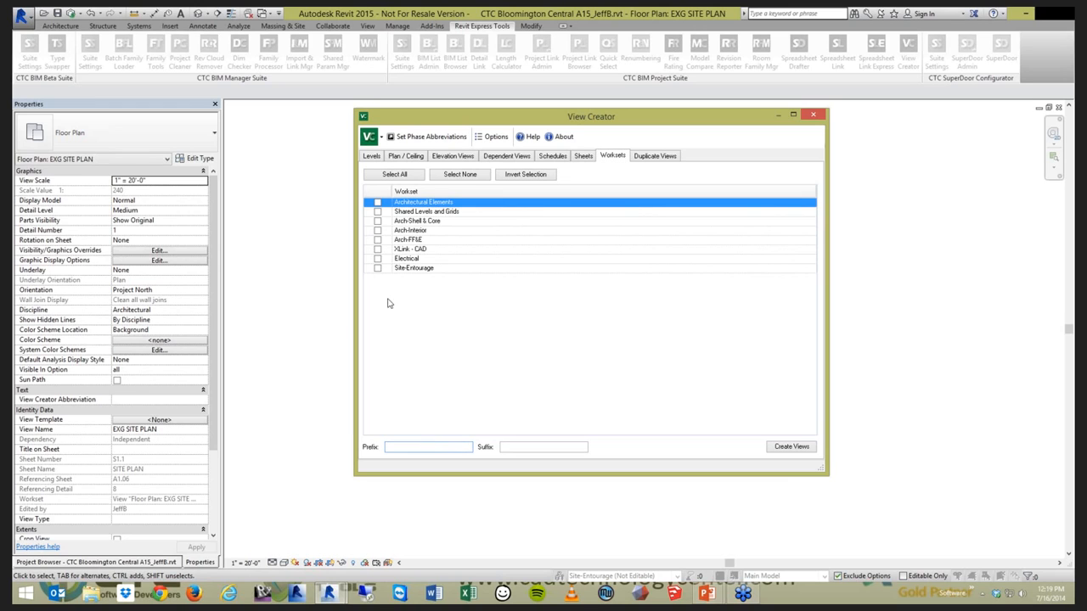
left_click(392, 177)
left_click(414, 447)
type("WORKSET REVIEW")
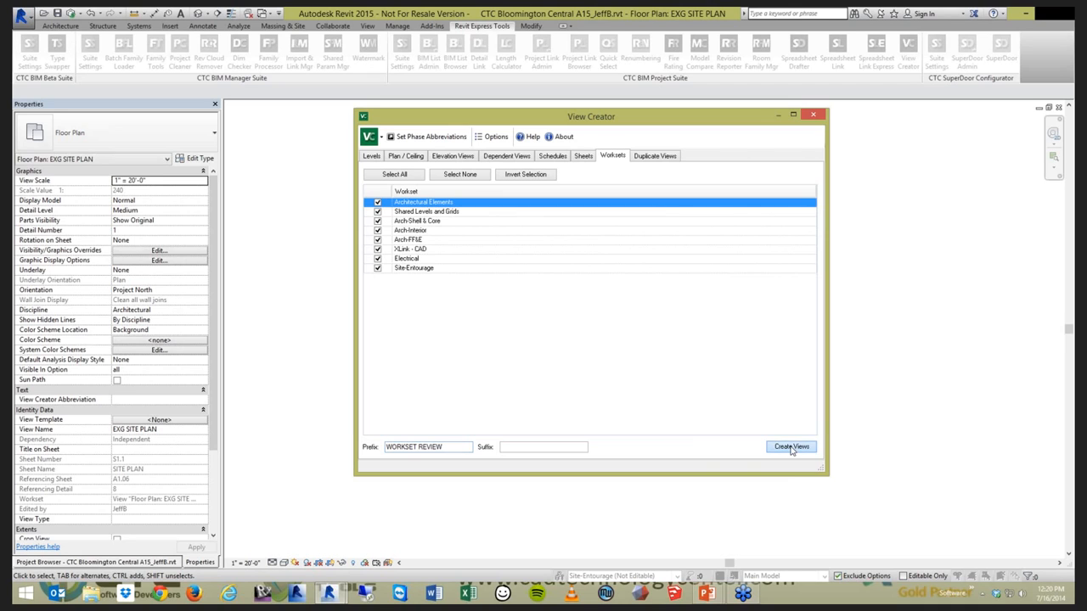
left_click(791, 447)
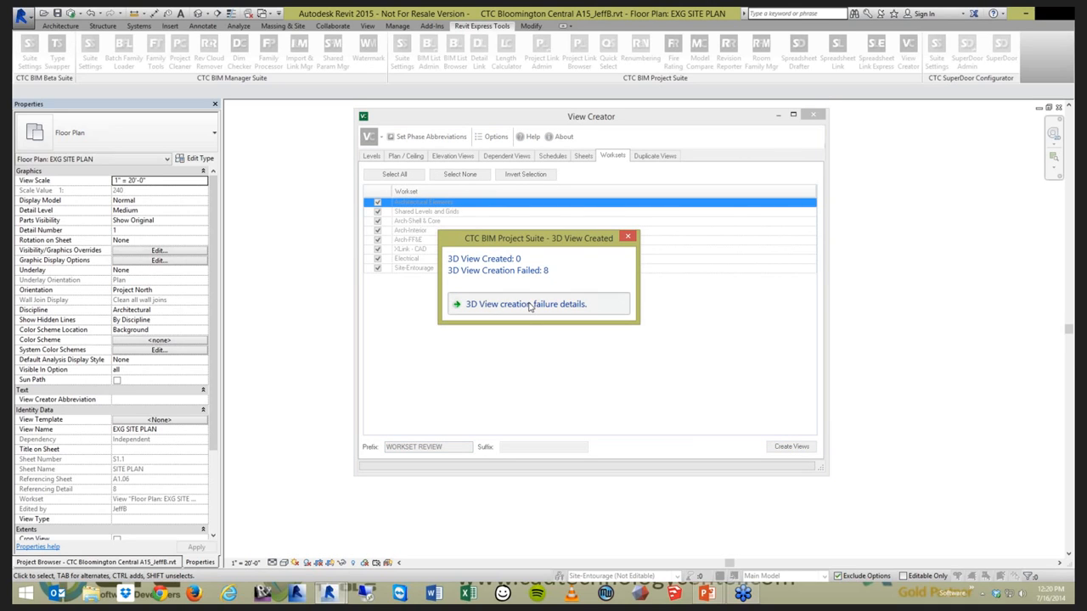
left_click(527, 304)
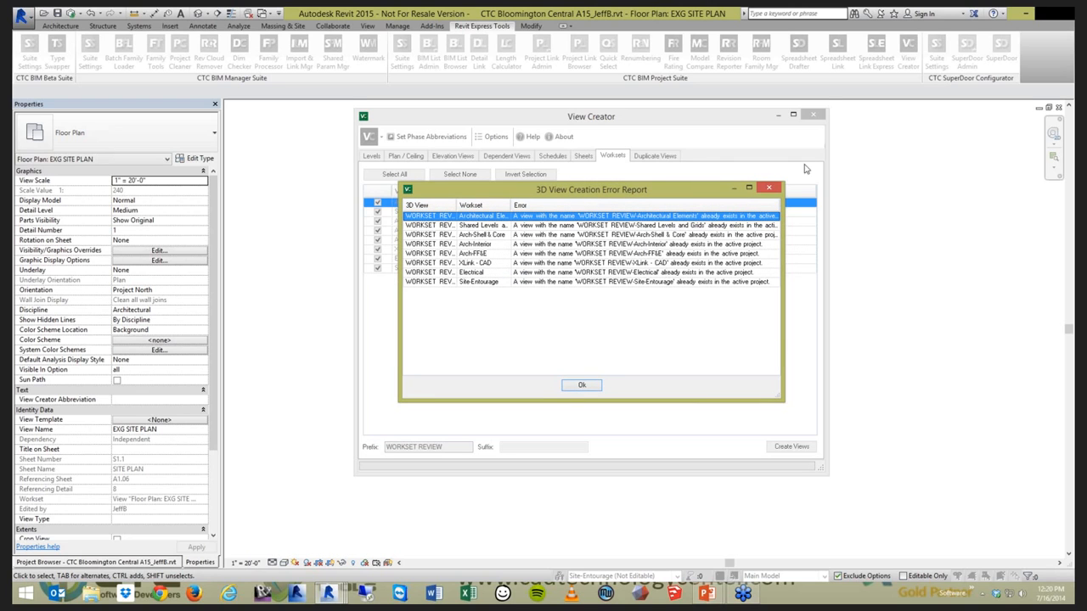
left_click(768, 188)
left_click(813, 114)
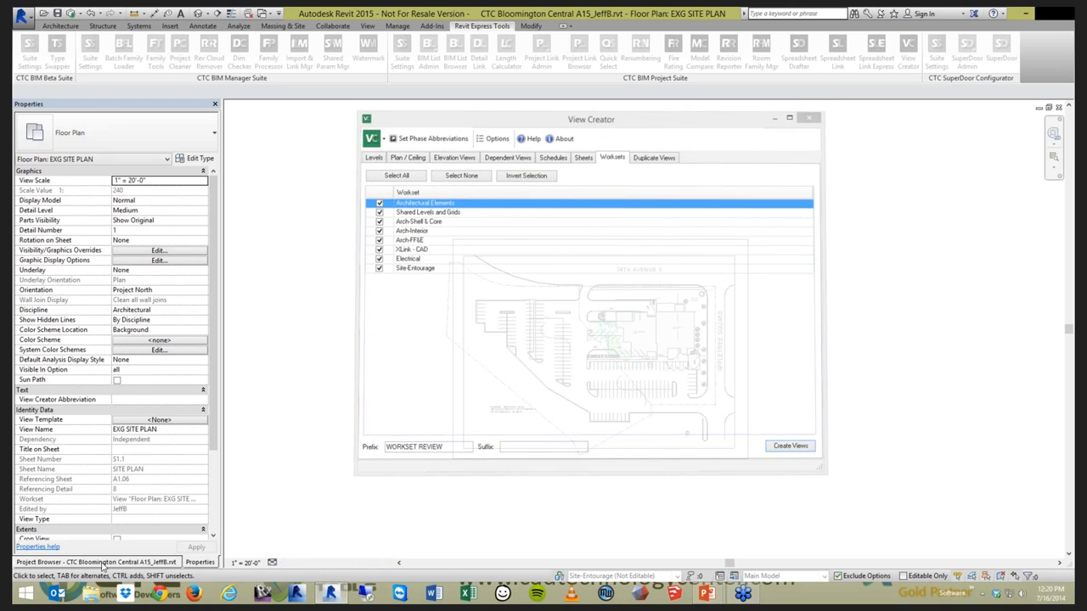
Delete all the WORKSET REVIEW 3D views from the project, from Arch-FF&E through XLink - CAD.
left_click(121, 562)
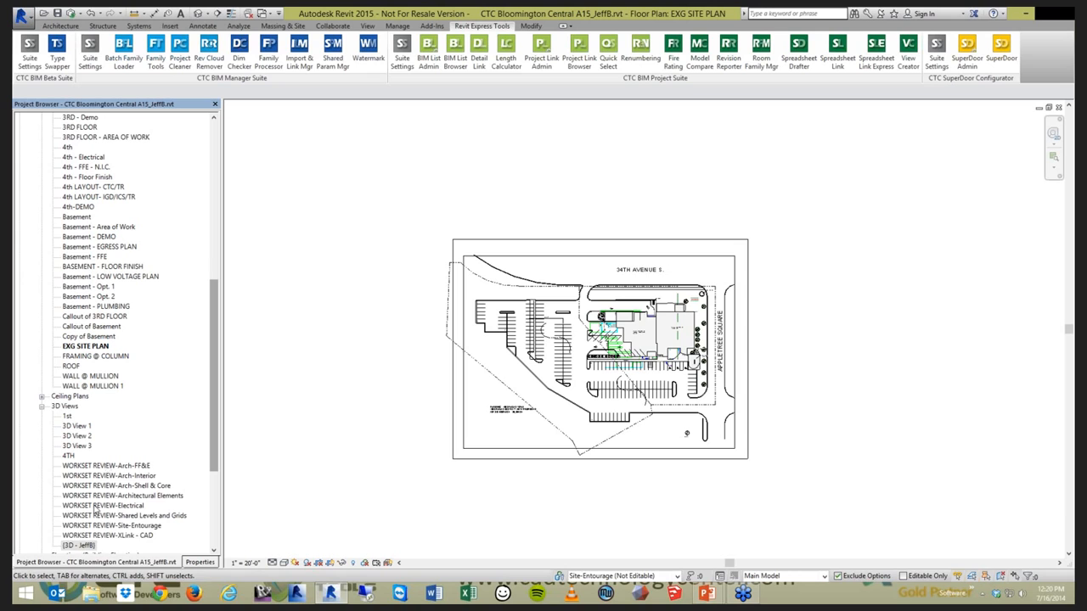
left_click(105, 466)
left_click(102, 535, "shift")
right_click(116, 519)
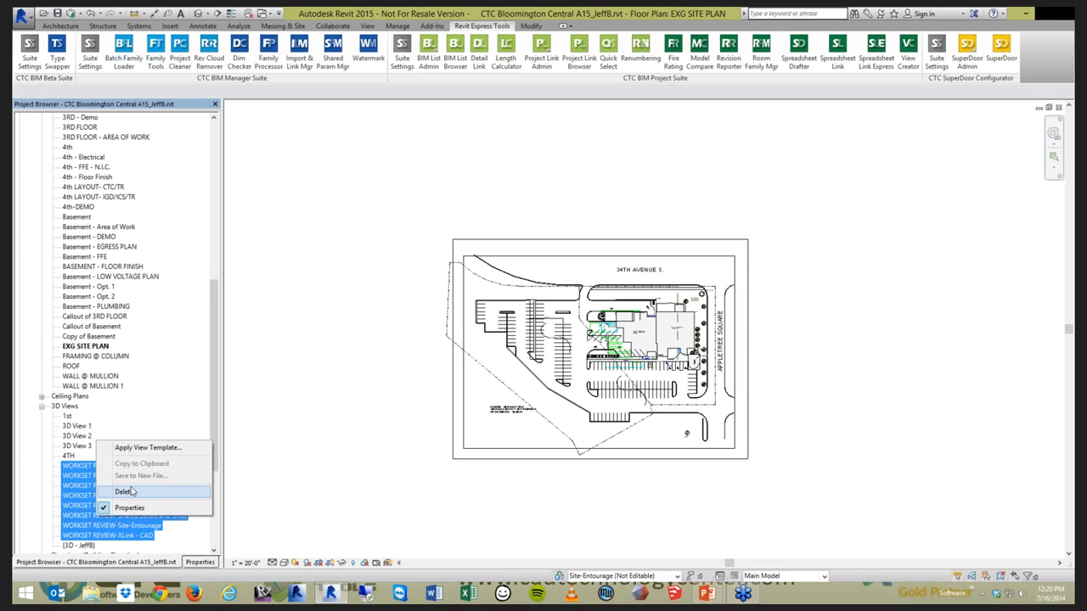
left_click(124, 491)
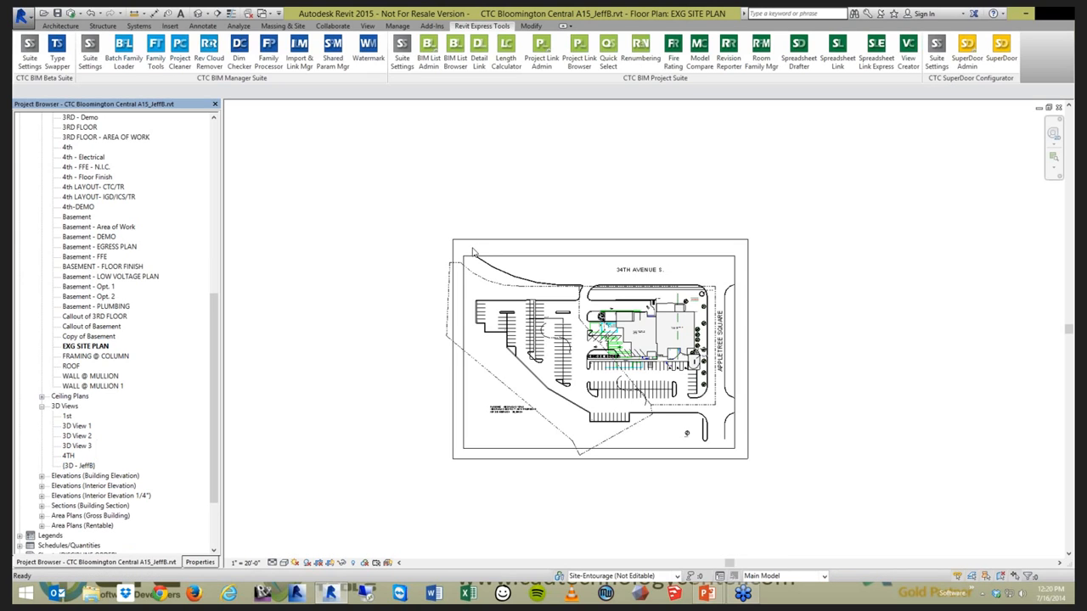
Create 3D views for all worksets with the prefix WORKSET REVIEW in View Creator, and leave the tool.
left_click(910, 49)
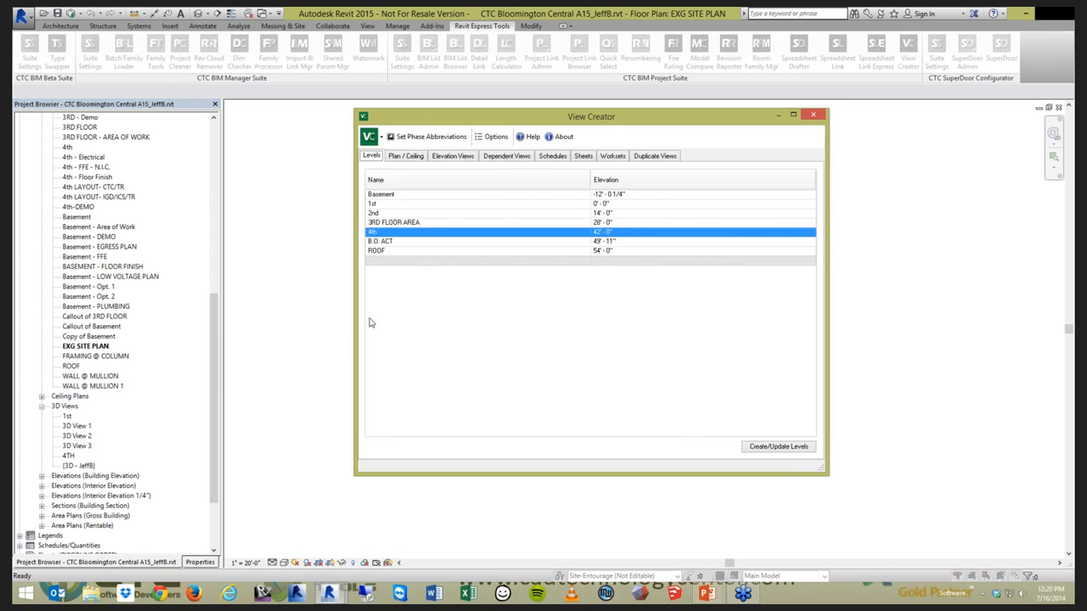
left_click(613, 157)
left_click(402, 446)
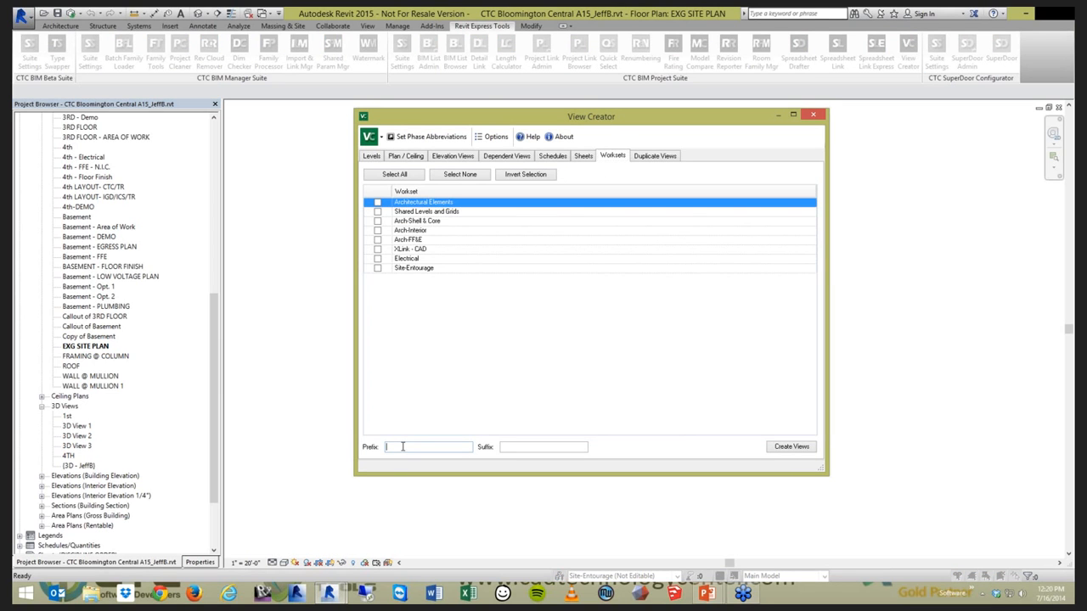
type("WORKSET REVIEW")
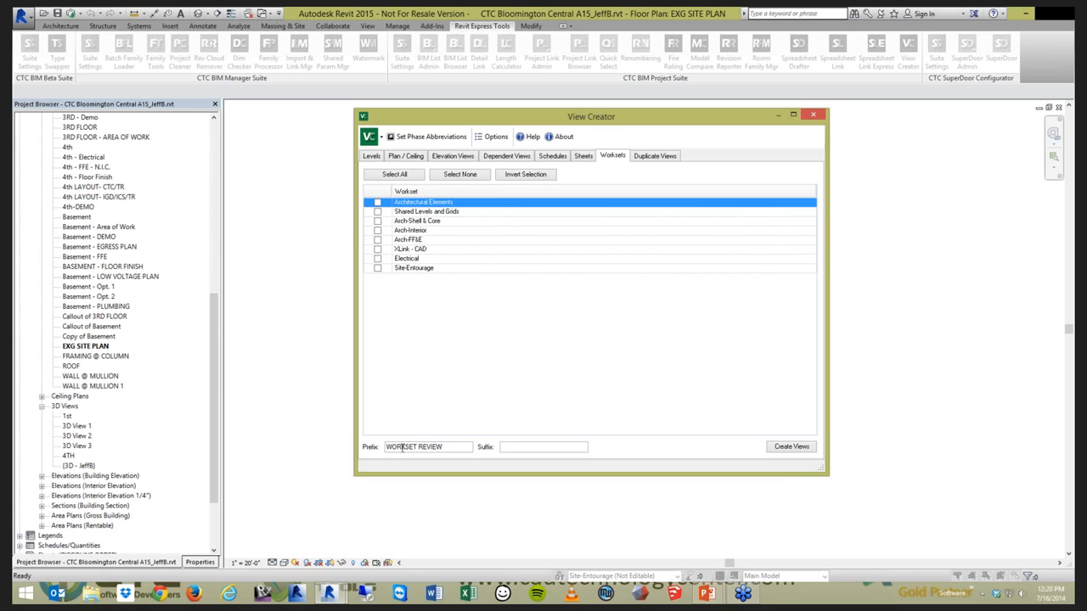
left_click(395, 174)
left_click(790, 447)
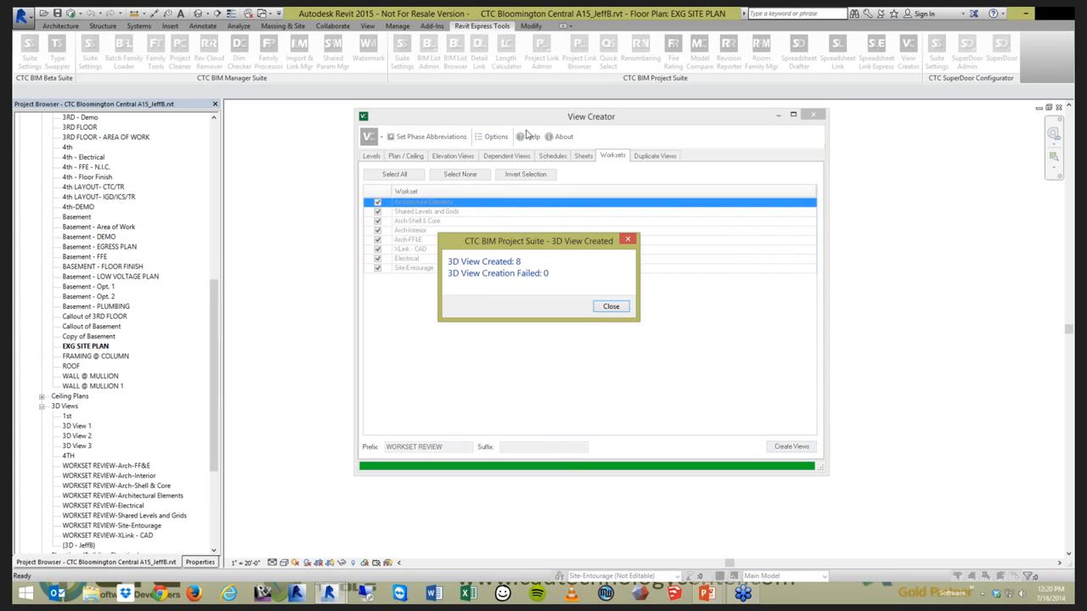
left_click(612, 308)
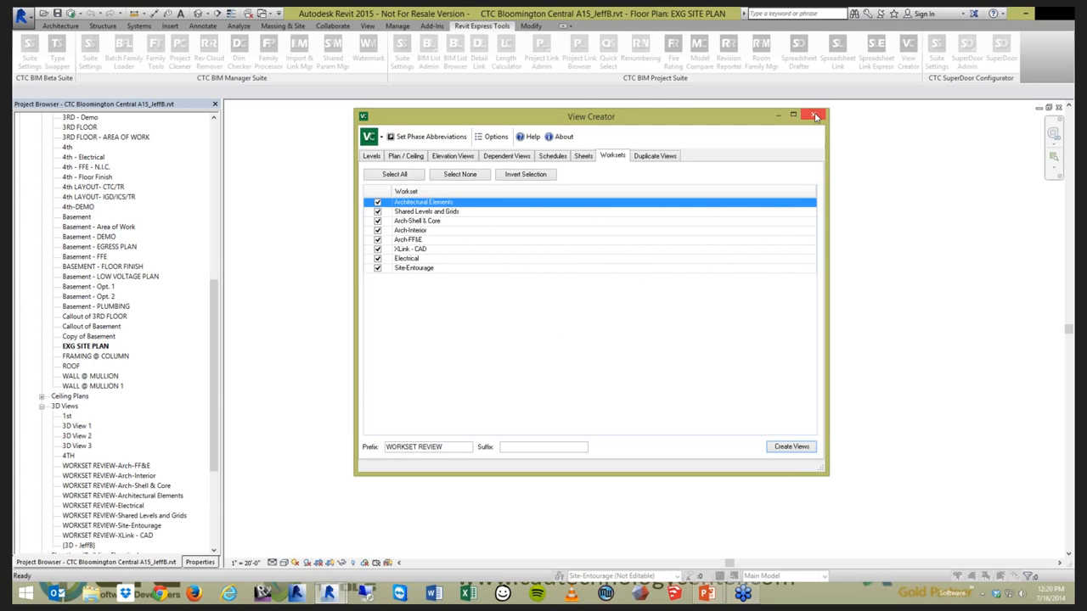
left_click(812, 115)
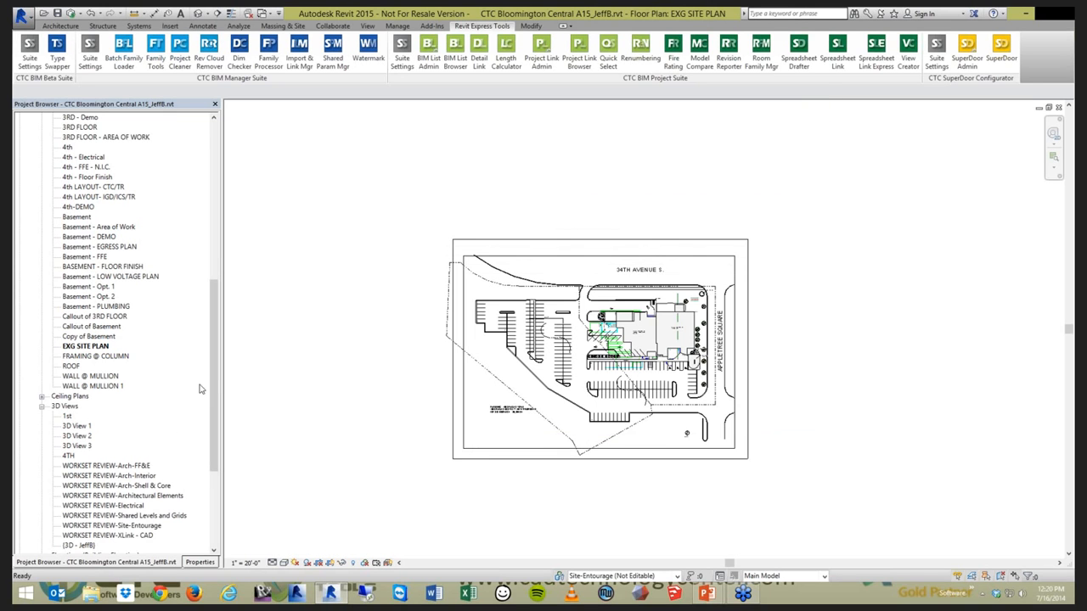
Find the new workset review views in the project and open the WORKSET REVIEW-Architectural Elements 3D view.
scroll(212, 388, "down", 1)
scroll(208, 408, "down", 6)
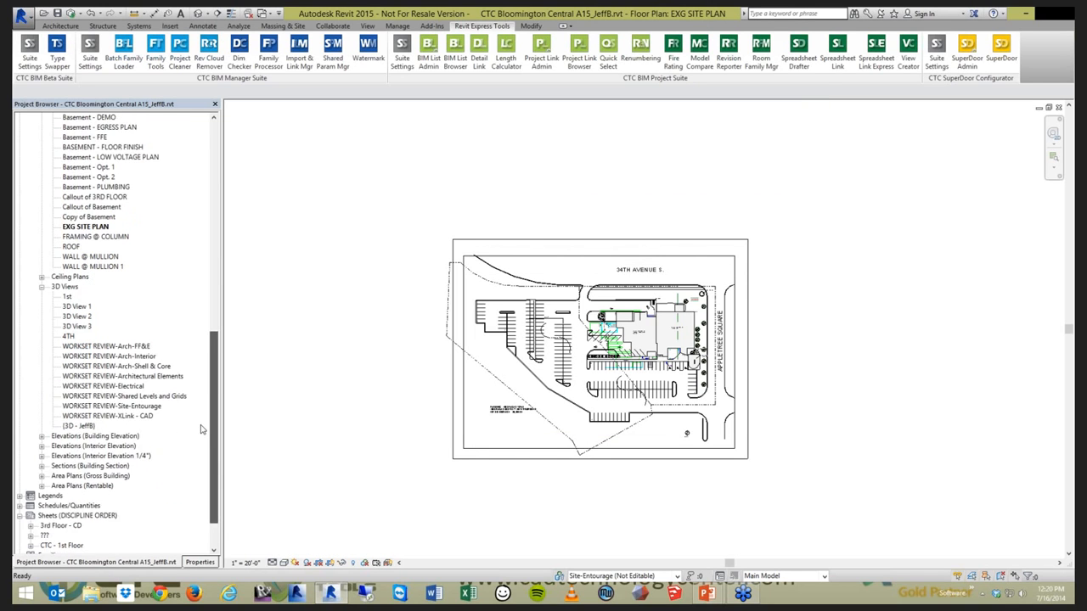
left_click(112, 328)
left_click(108, 337)
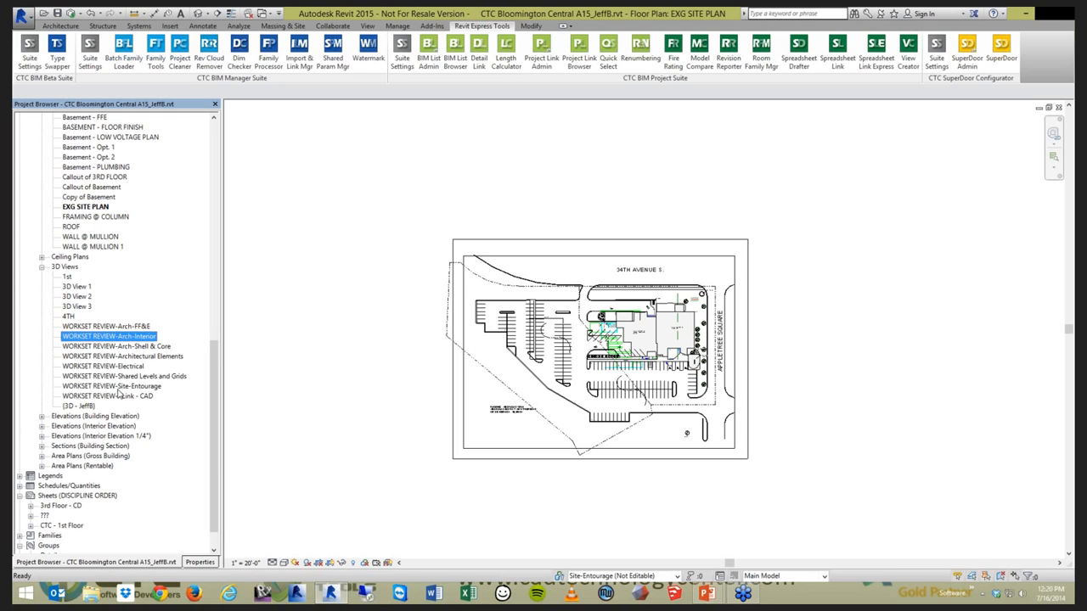
left_click(147, 360)
double_click(127, 356)
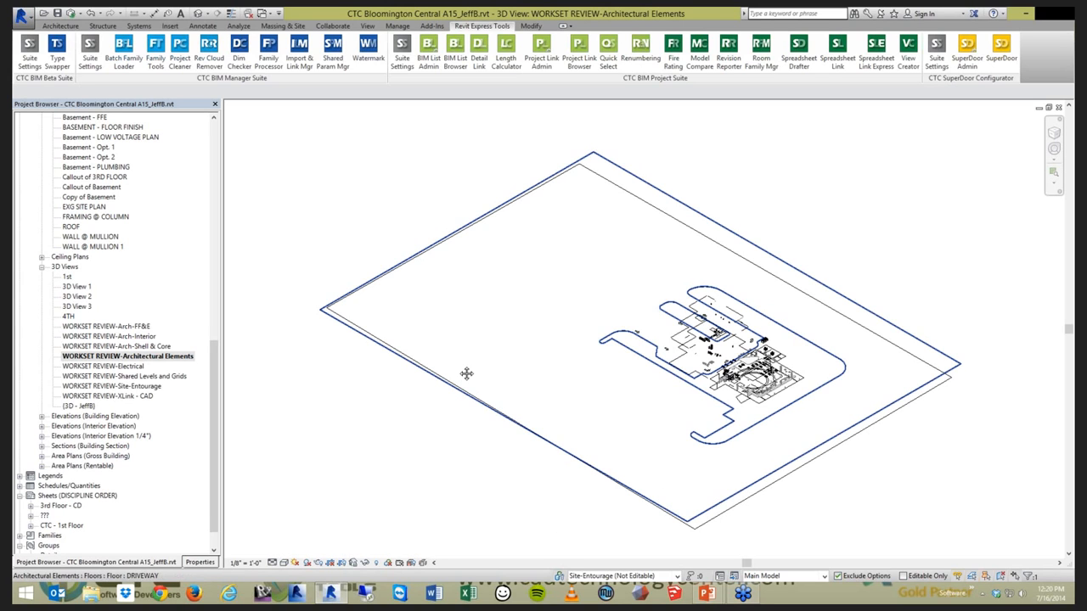
Examine the Architectural Elements review view for misplaced elements, inspecting the table beside the sink unit.
scroll(473, 354, "up", 5)
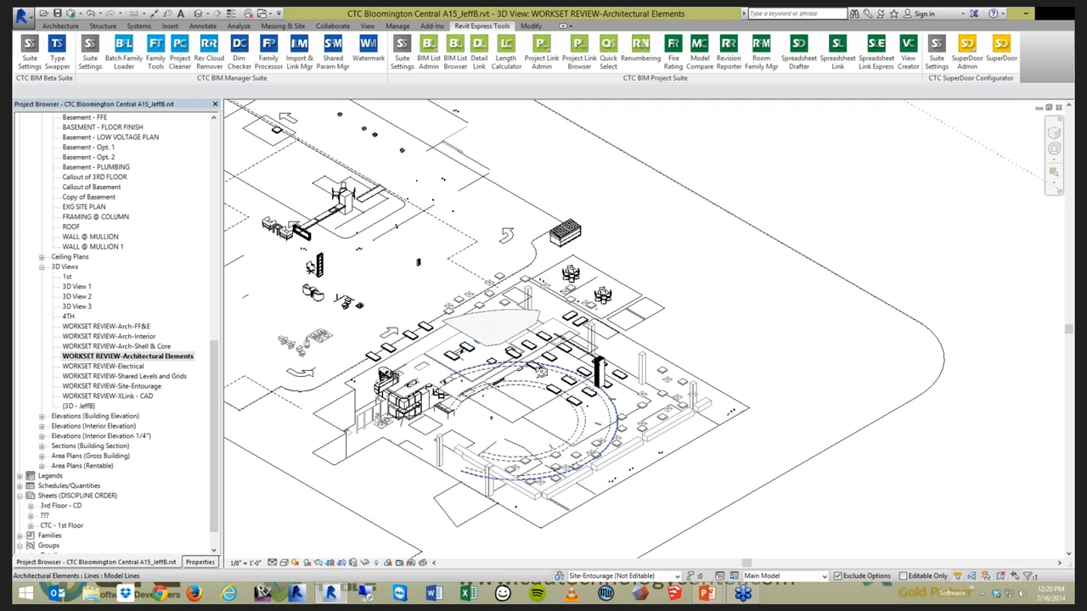
middle_click_drag(541, 372, 643, 367, "shift")
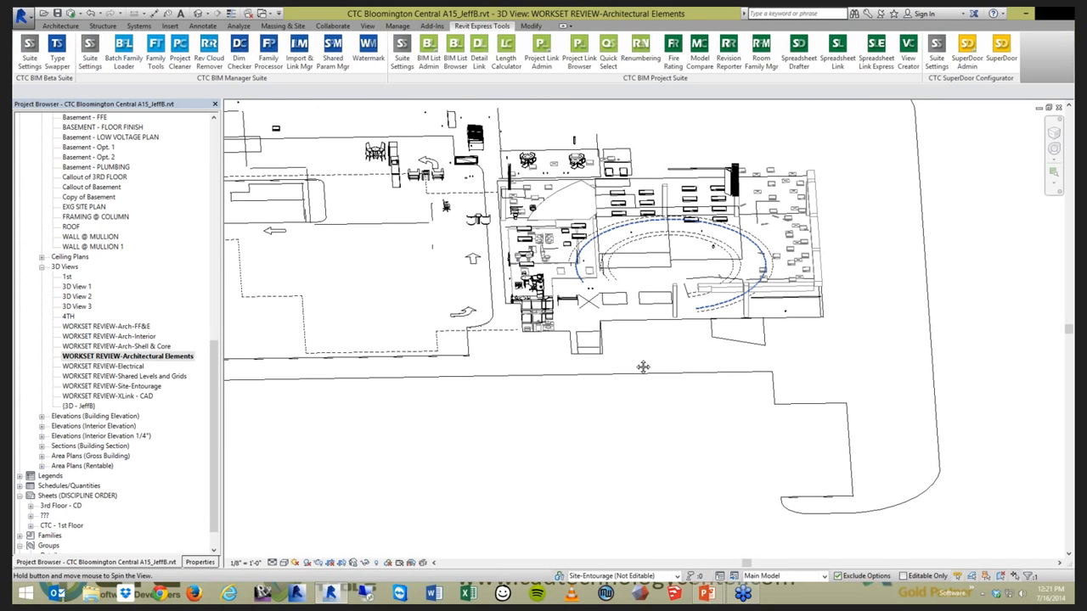
middle_click_drag(643, 367, 463, 338, "shift")
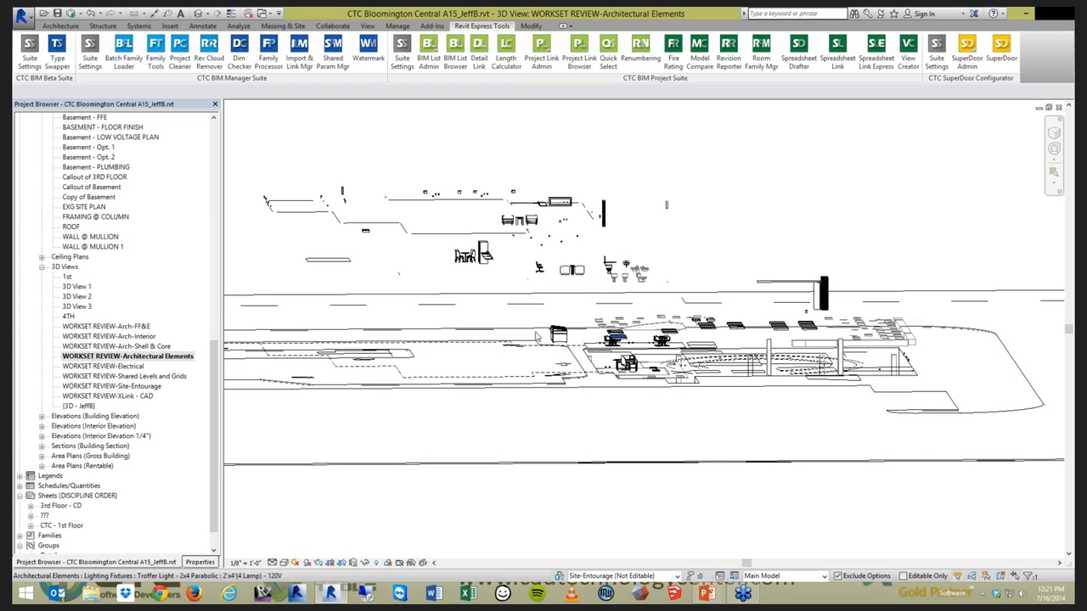
scroll(475, 283, "up", 3)
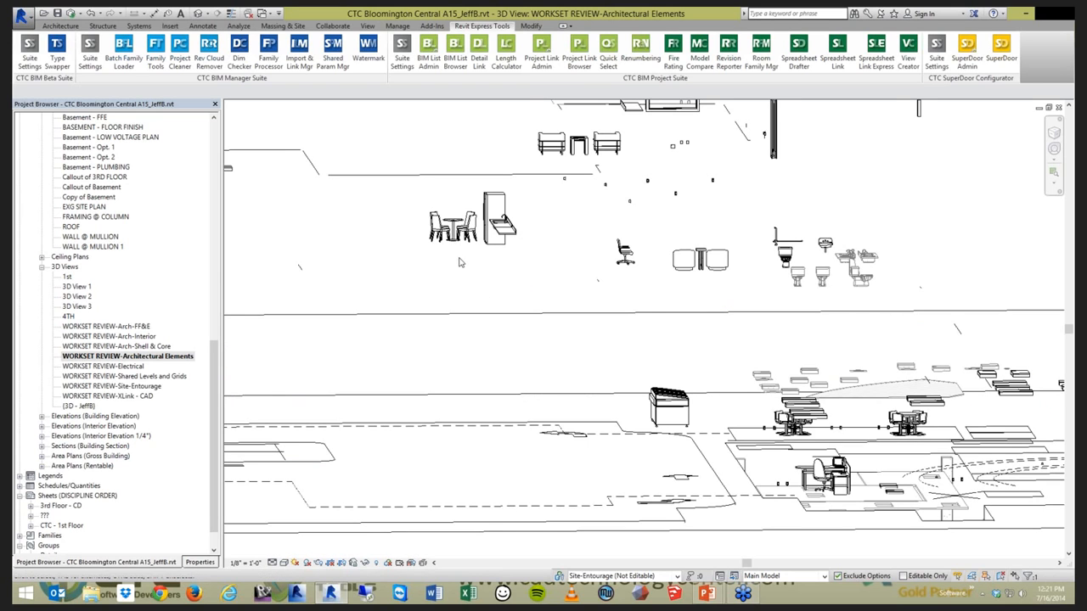
scroll(461, 260, "up", 4)
left_click(461, 217)
scroll(500, 313, "down", 3)
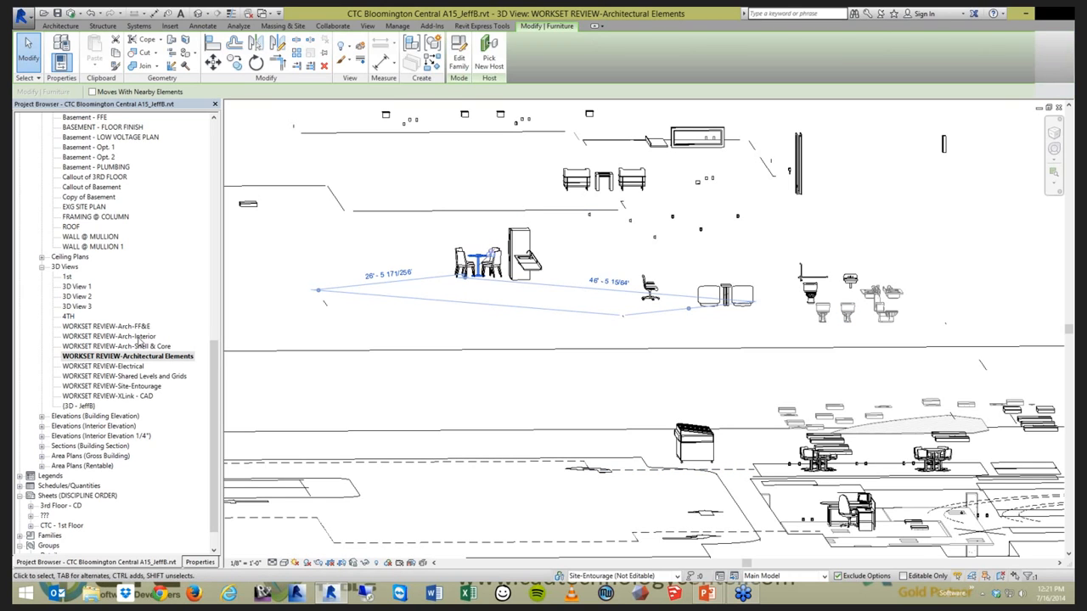
Move the table, its chairs and the adjacent sink unit to the Arch-FF&E workset.
key("Escape")
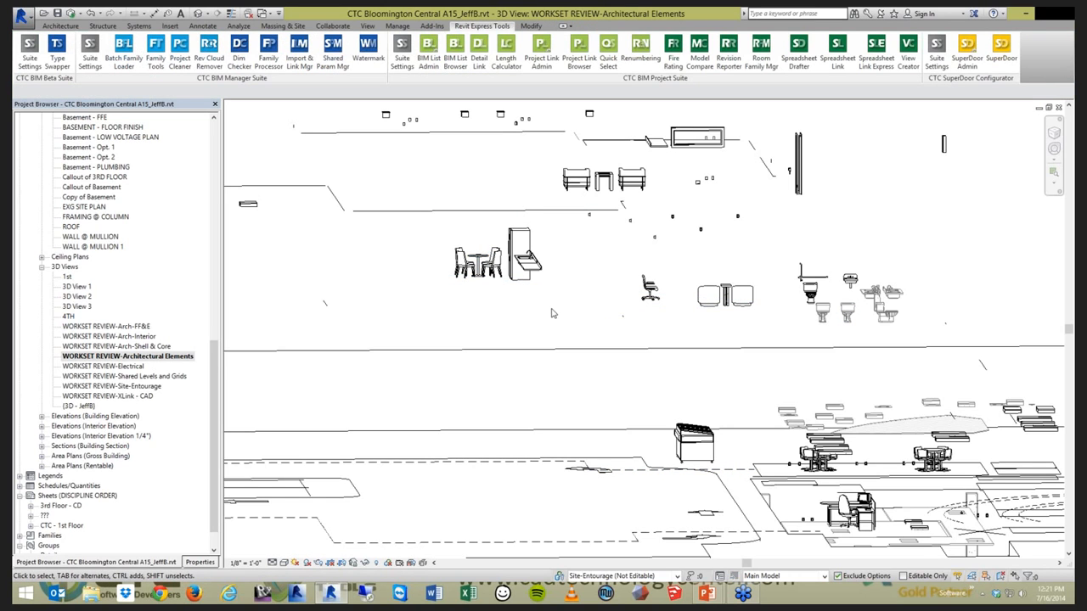
left_click_drag(410, 226, 567, 313)
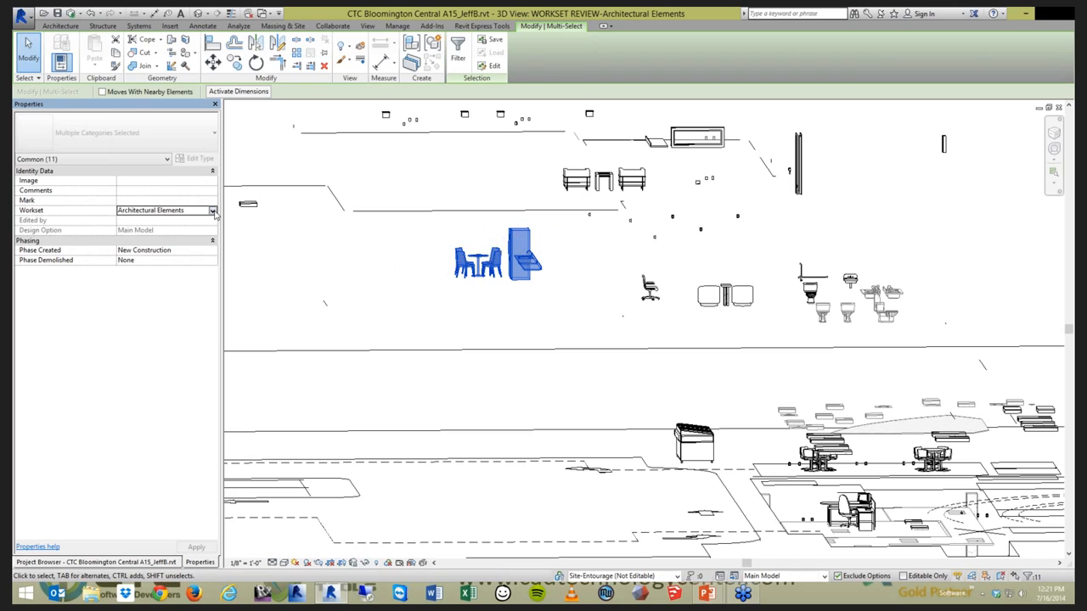
left_click(212, 211)
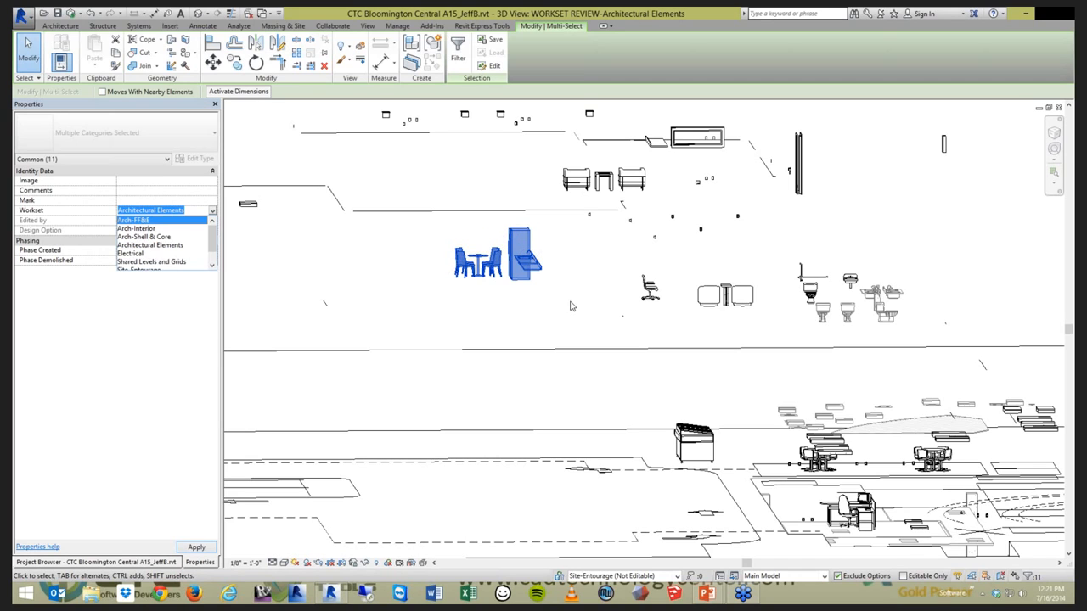
Select all instances of the Chair-Corbu type and move them out of the Architectural Elements workset.
left_click(576, 179)
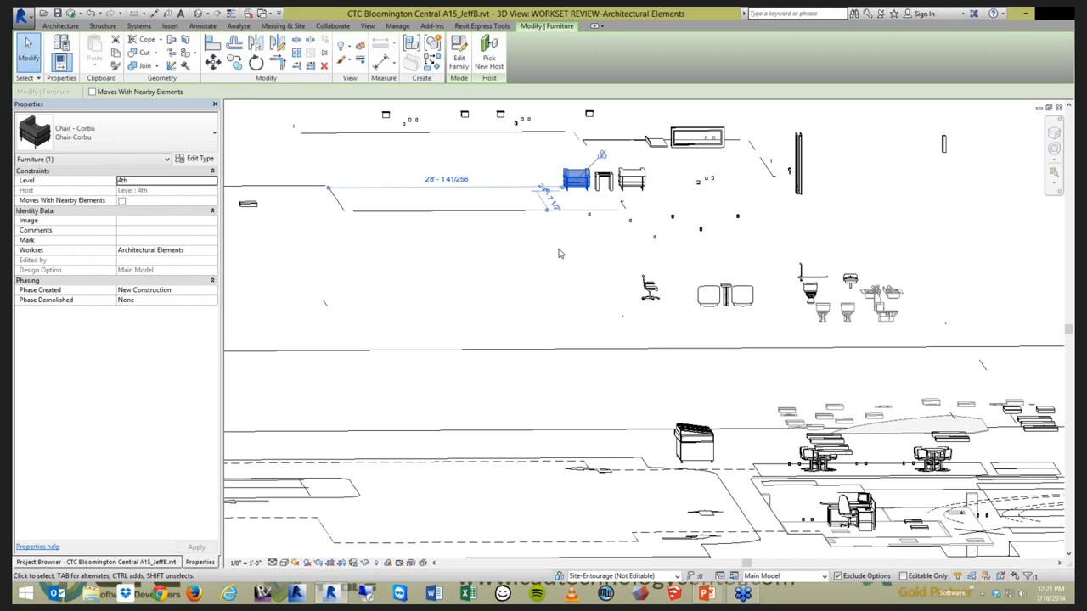
key("s")
key("a")
left_click(212, 250)
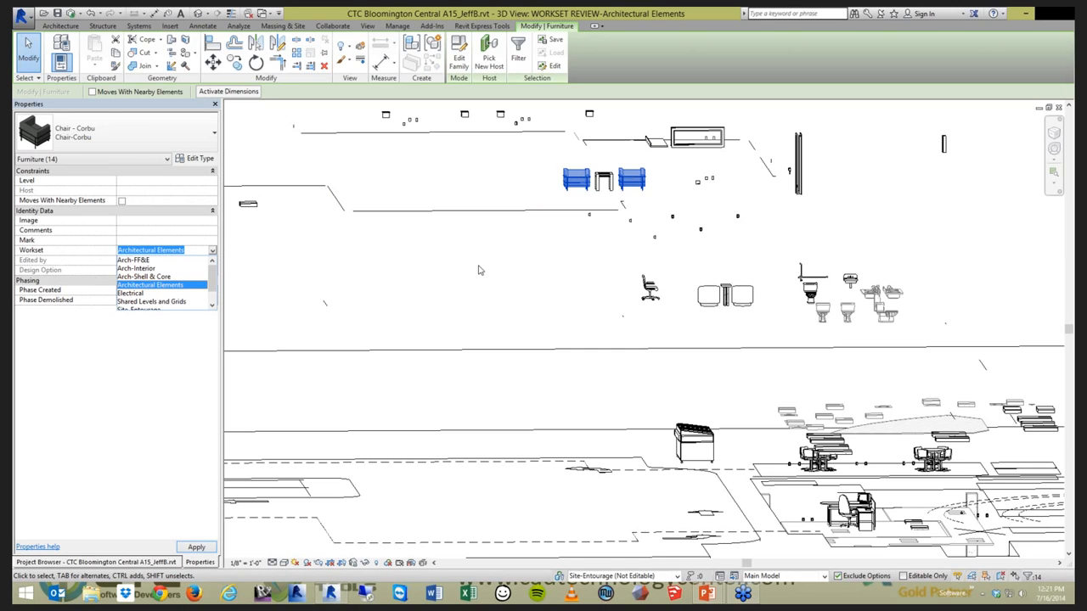
left_click(507, 273)
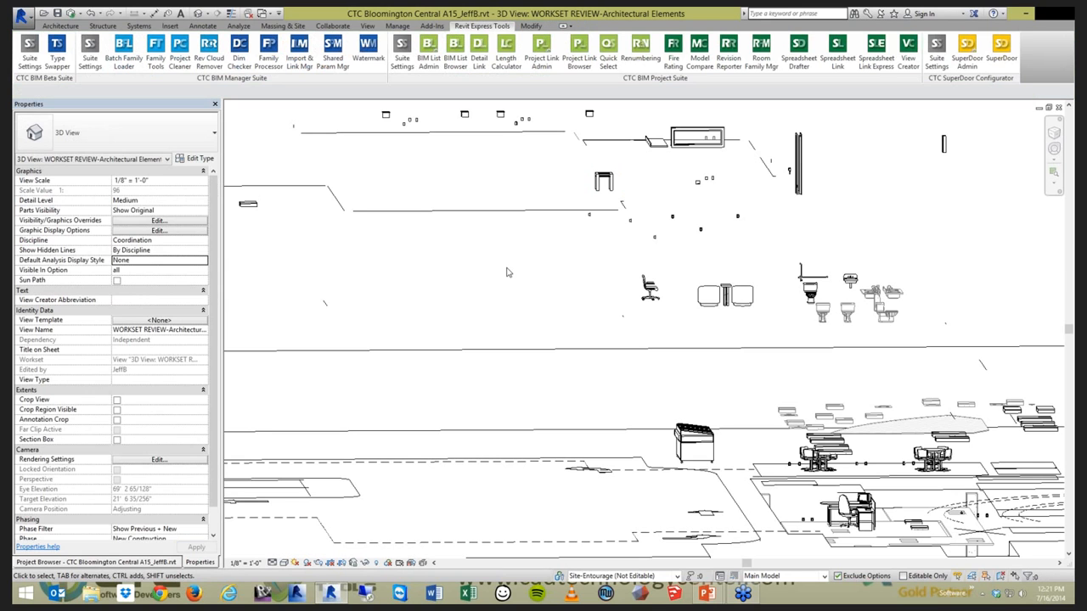
Examine the elements remaining in the Architectural Elements review view from several angles.
middle_click_drag(507, 272, 814, 442, "shift")
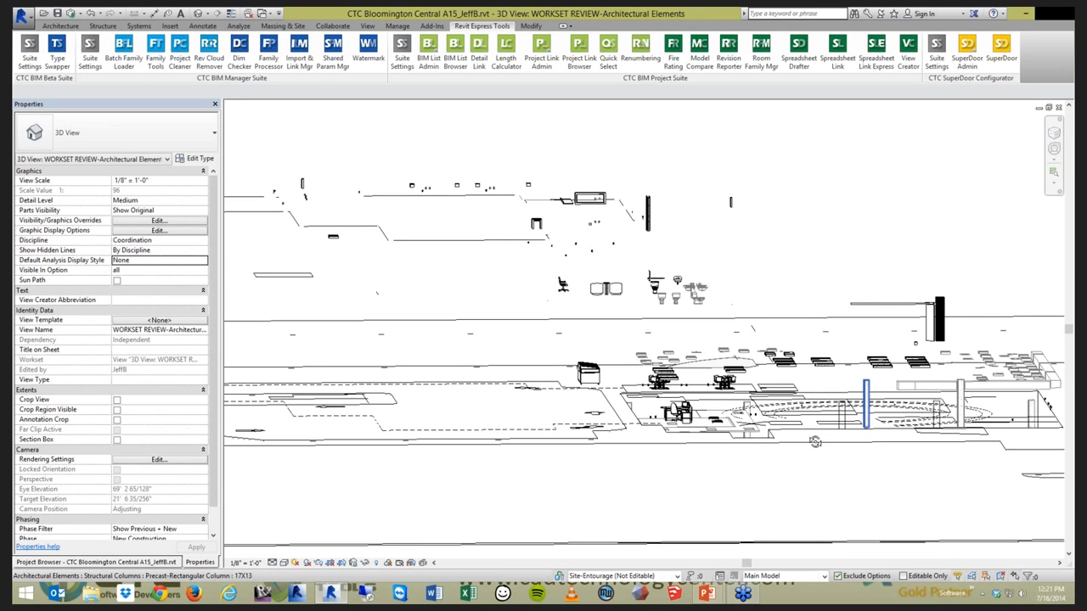
middle_click_drag(659, 285, 724, 331, "shift")
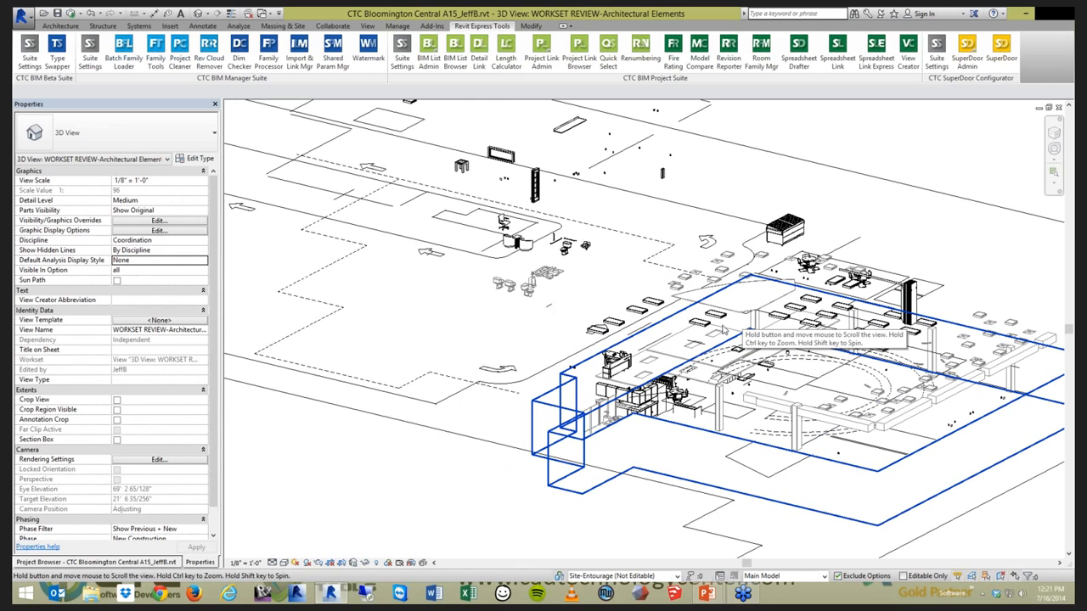
scroll(724, 331, "down", 7)
scroll(547, 298, "up", 6)
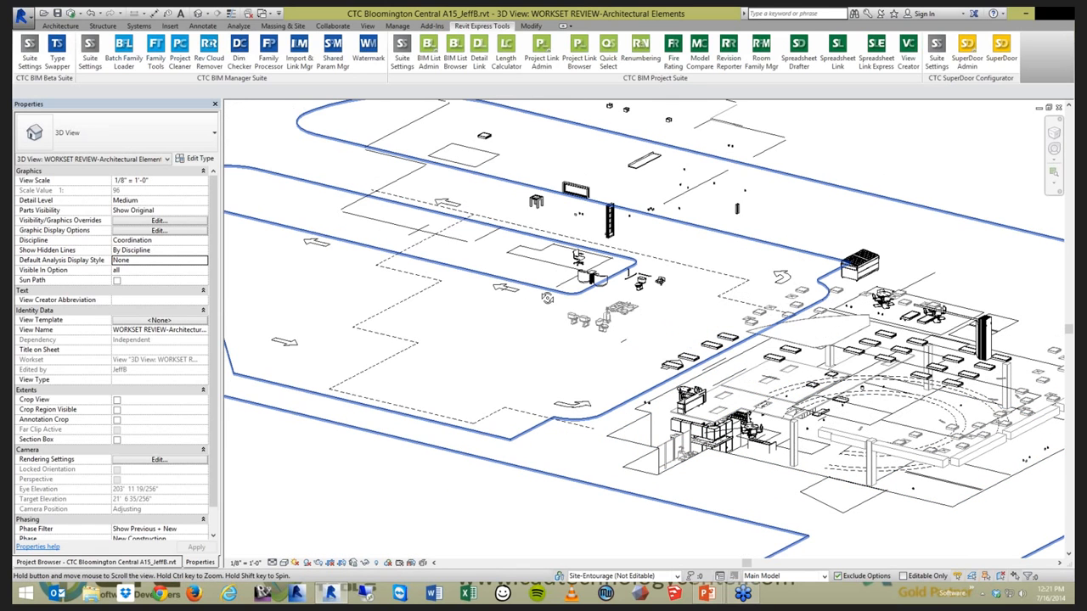
middle_click_drag(547, 298, 589, 262, "shift")
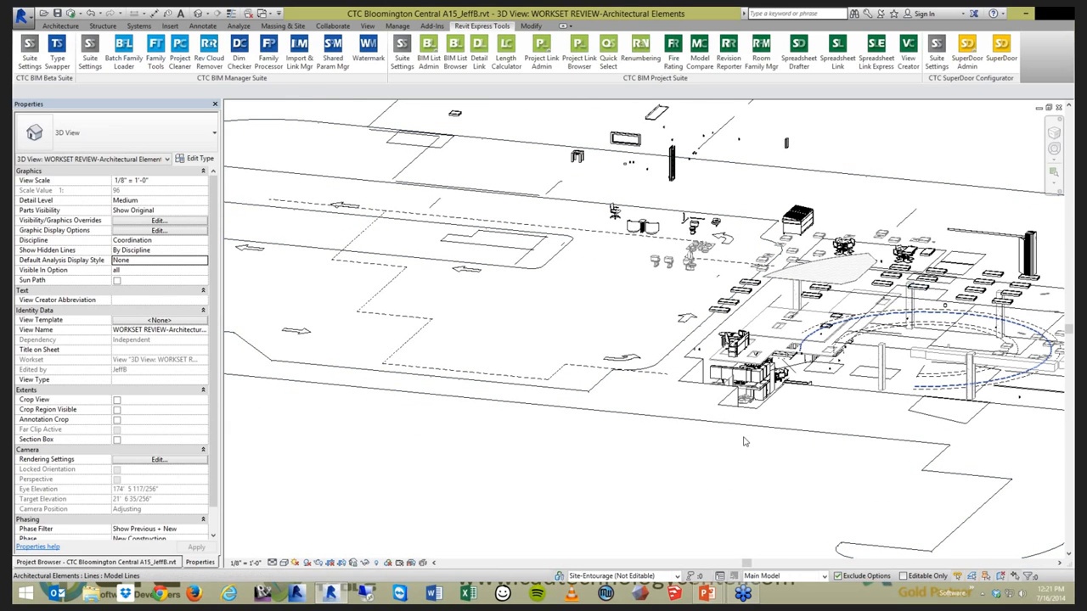
middle_click_drag(744, 390, 693, 390)
scroll(689, 370, "up", 5)
scroll(685, 363, "down", 4)
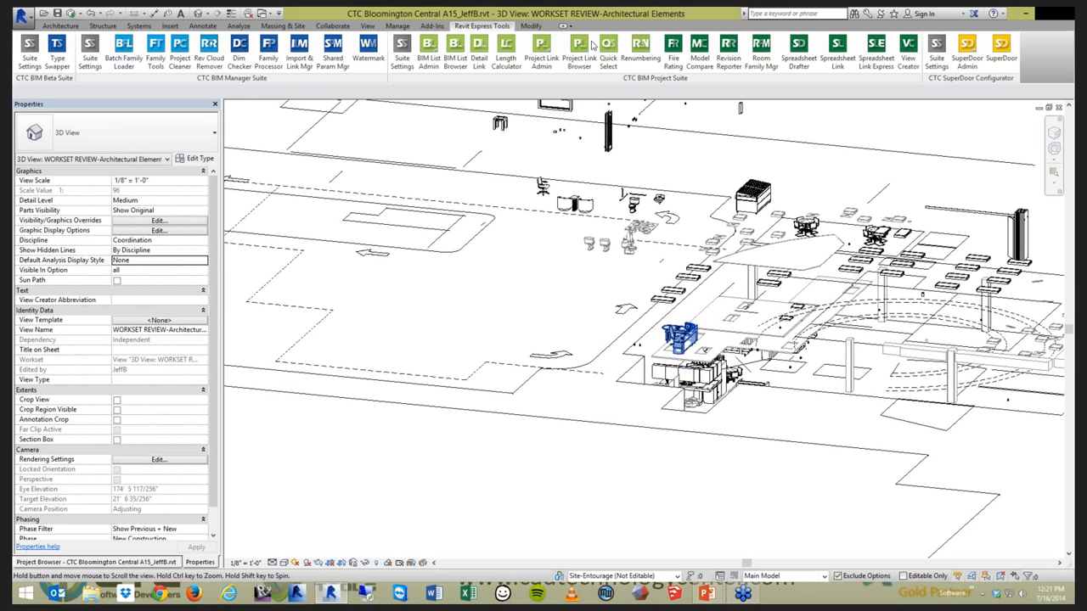
middle_click_drag(679, 338, 653, 372)
Try selecting every Furniture instance in the project with Quick Select, and clear the selection.
left_click(609, 54)
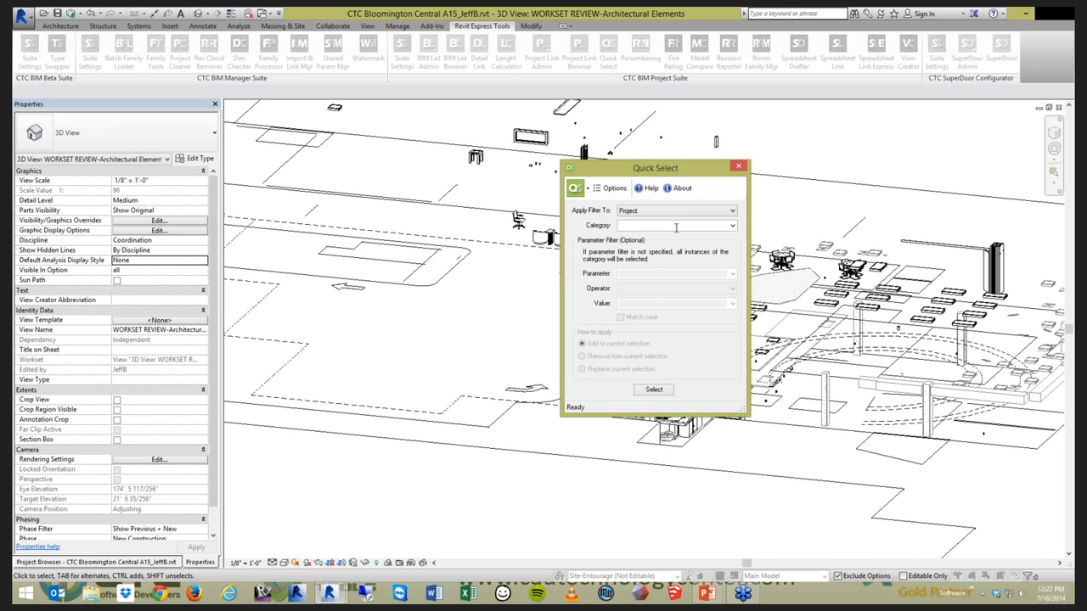
left_click(732, 225)
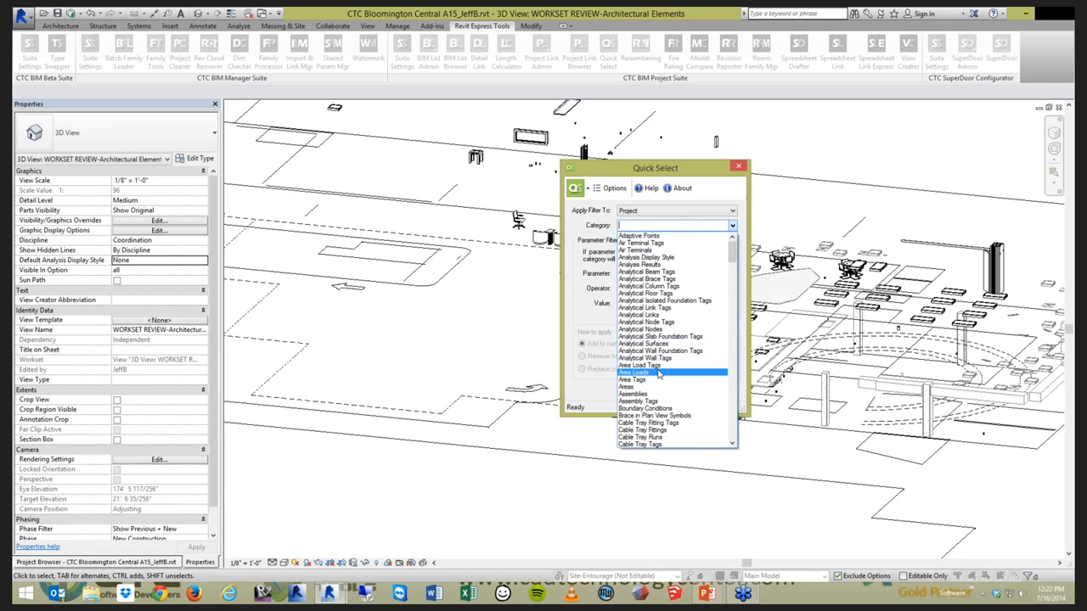
type("furniture")
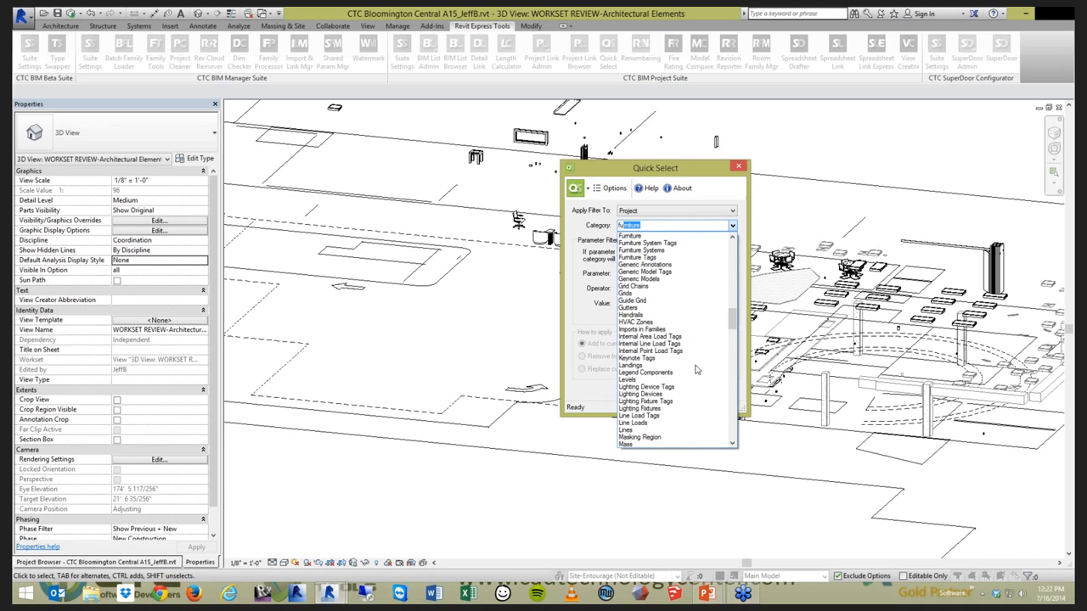
key("Return")
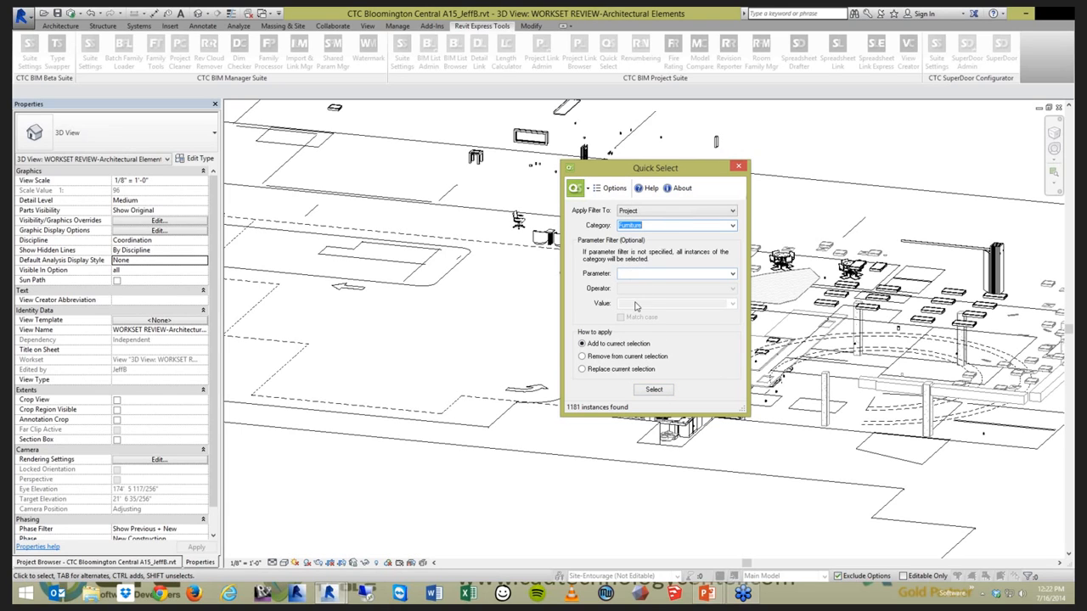
left_click(654, 390)
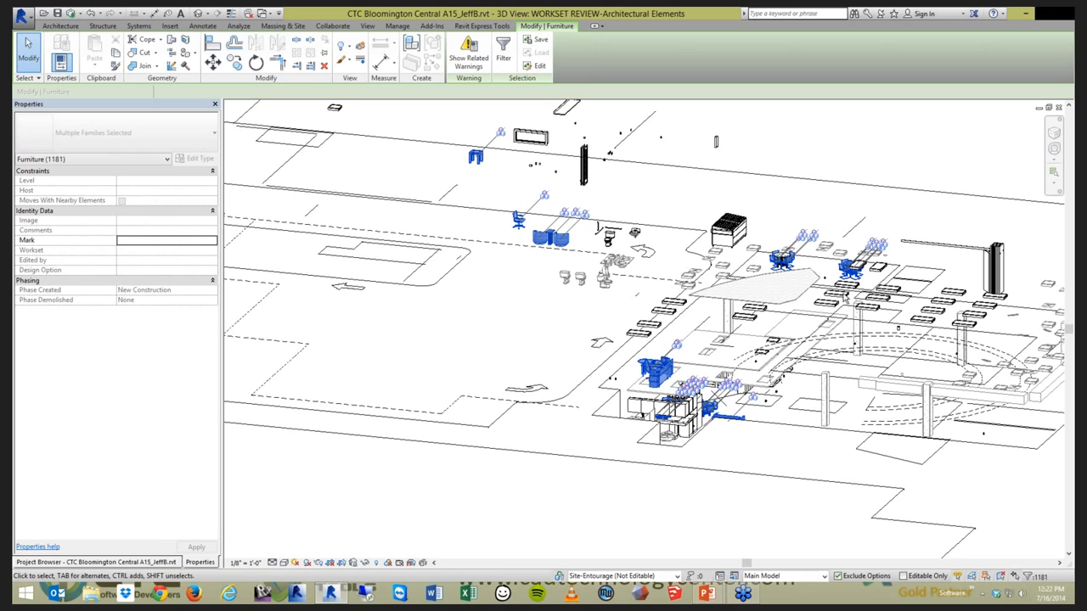
left_click(560, 307, "shift")
left_click(527, 307)
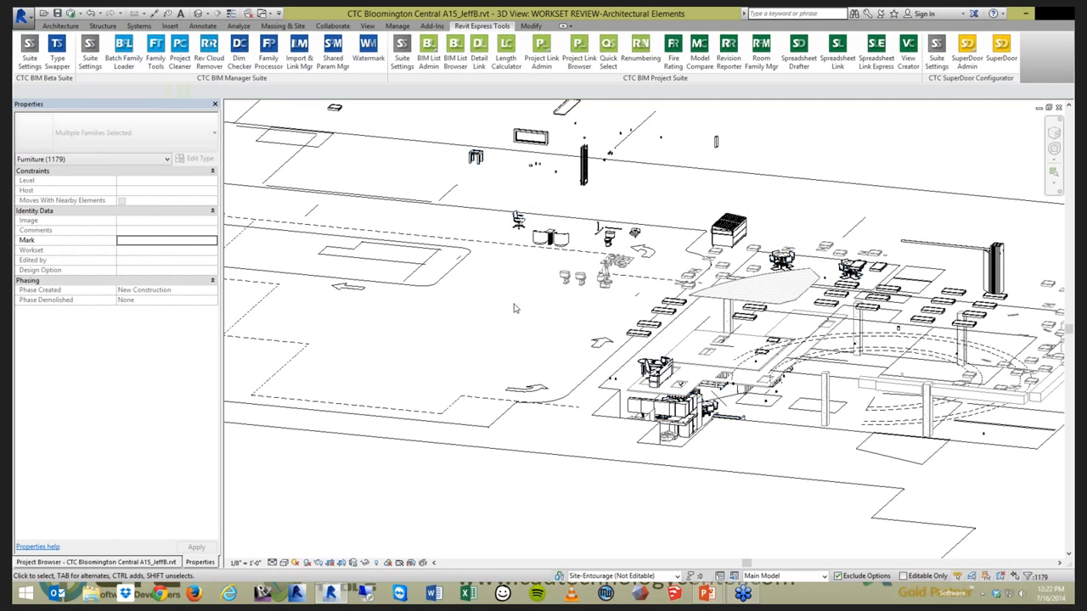
middle_click_drag(526, 307, 526, 193, "shift")
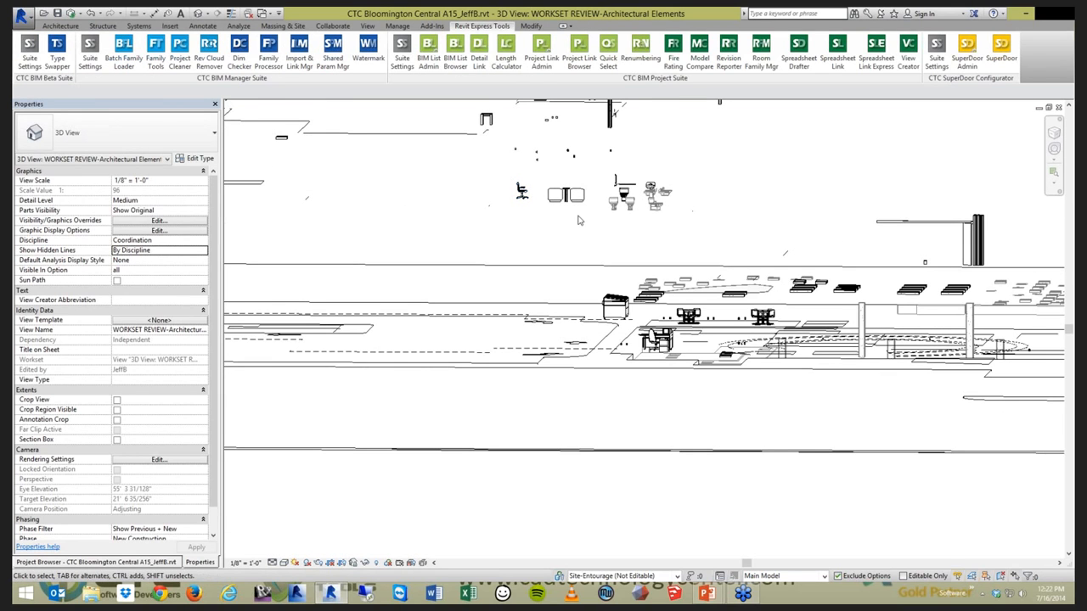
Select the four furniture pieces in the third floor area and move them to the Arch-FF&E workset.
left_click_drag(577, 220, 507, 163)
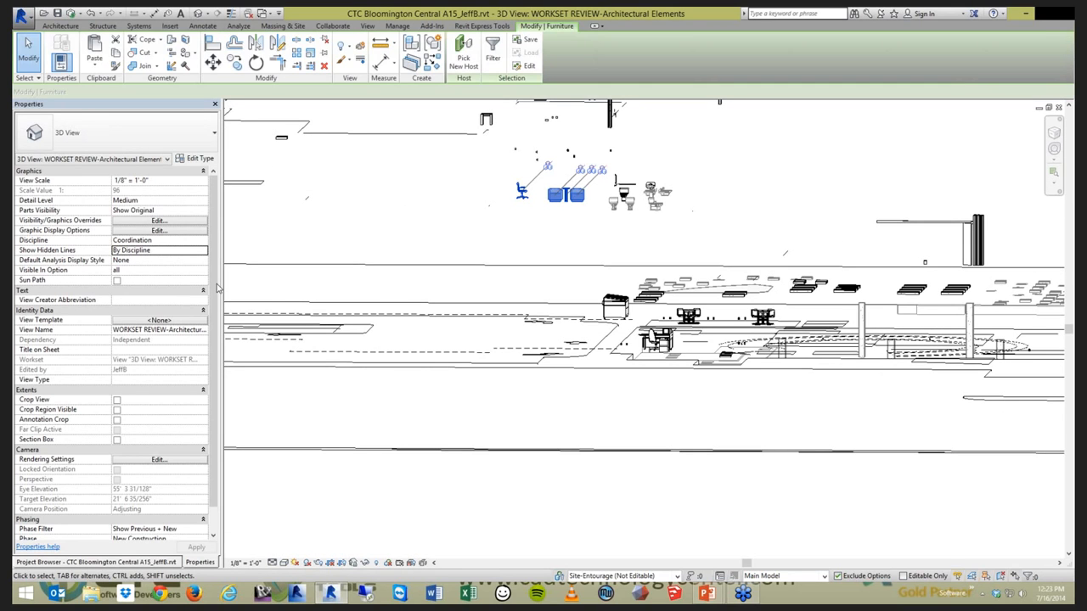
left_click(195, 249)
left_click(211, 250)
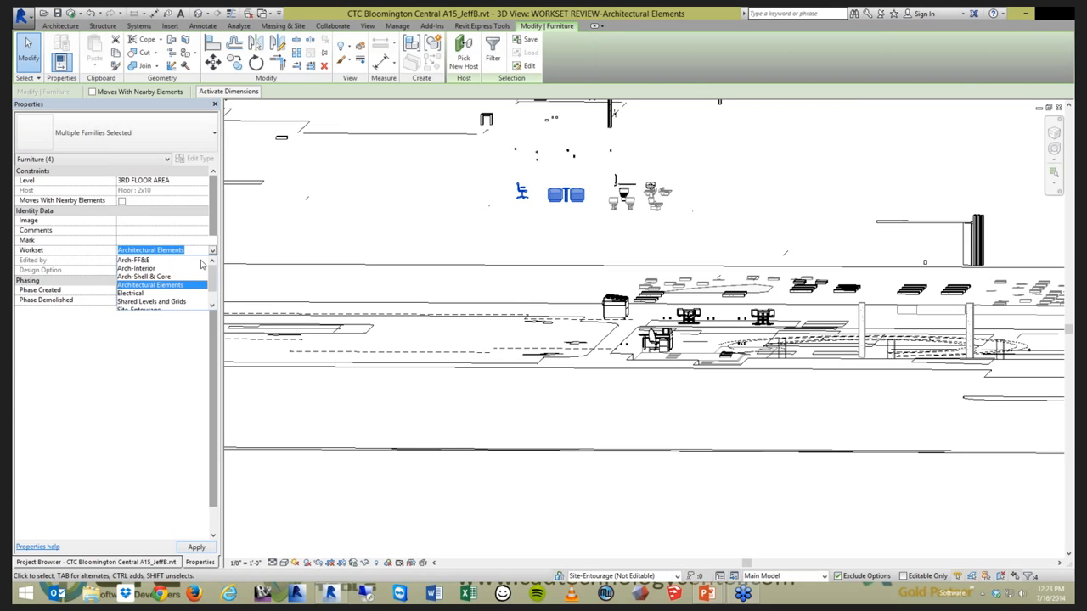
left_click(200, 260)
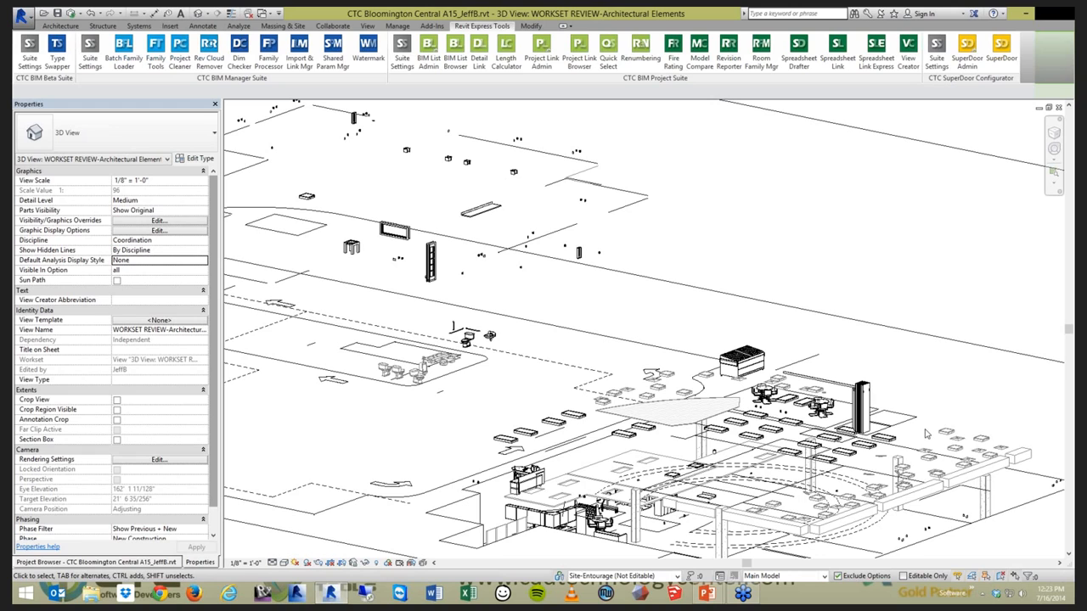
Move the Folding_Wall single-panel element on the 2nd level to the Arch-Shell & Core workset and clear the selection.
left_click(862, 406)
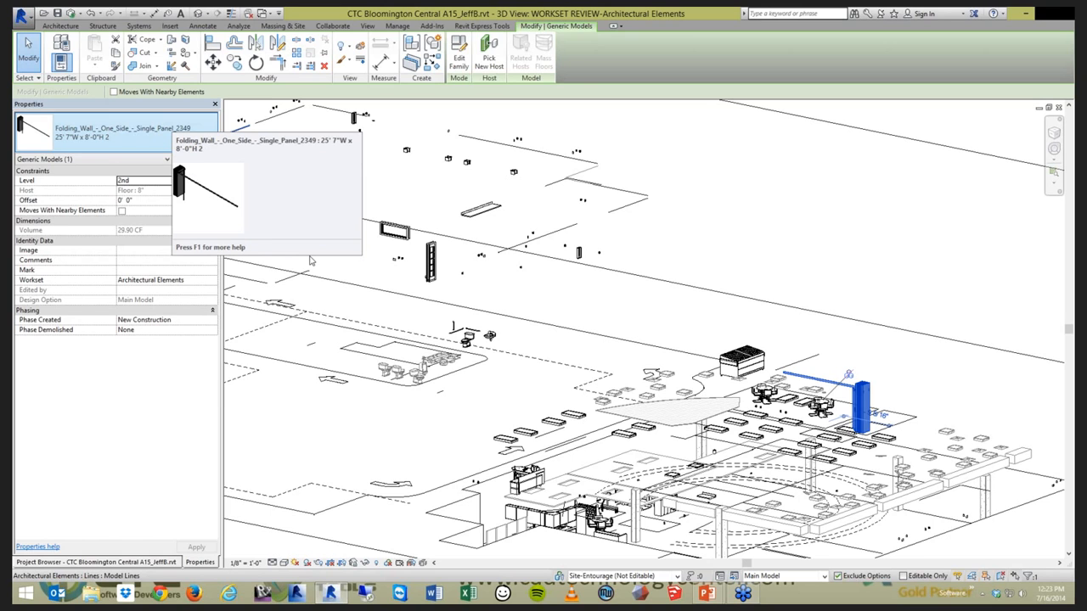
scroll(552, 312, "down", 3)
left_click(208, 284)
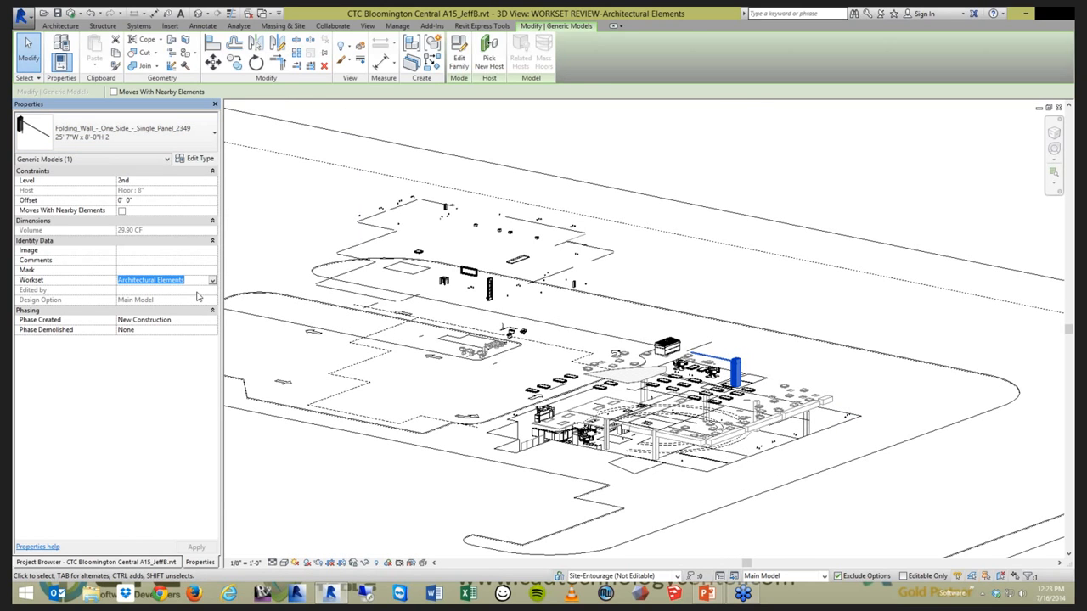
left_click(213, 280)
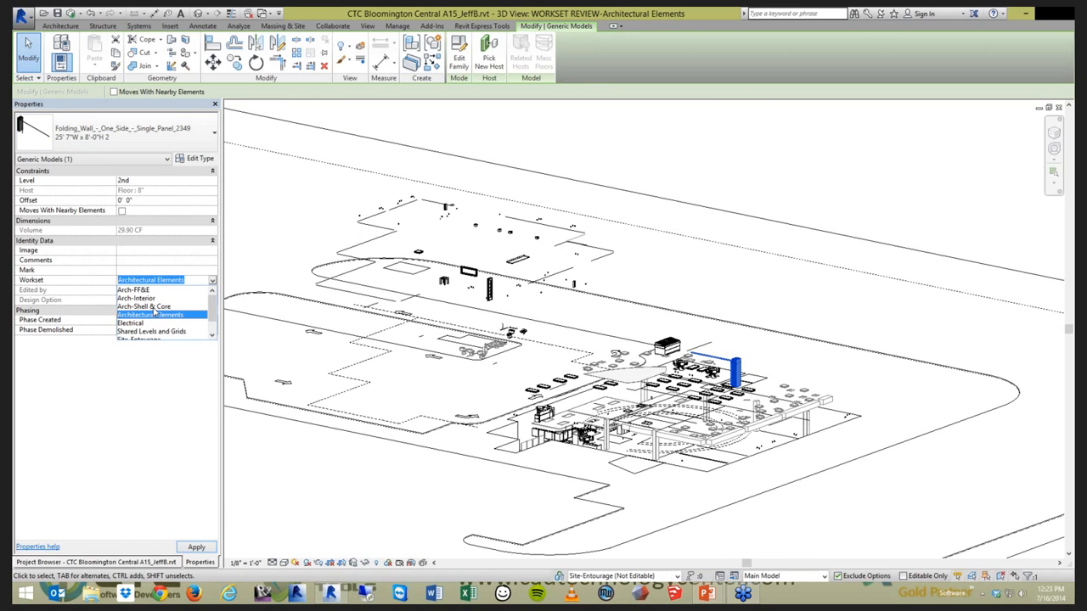
left_click(144, 306)
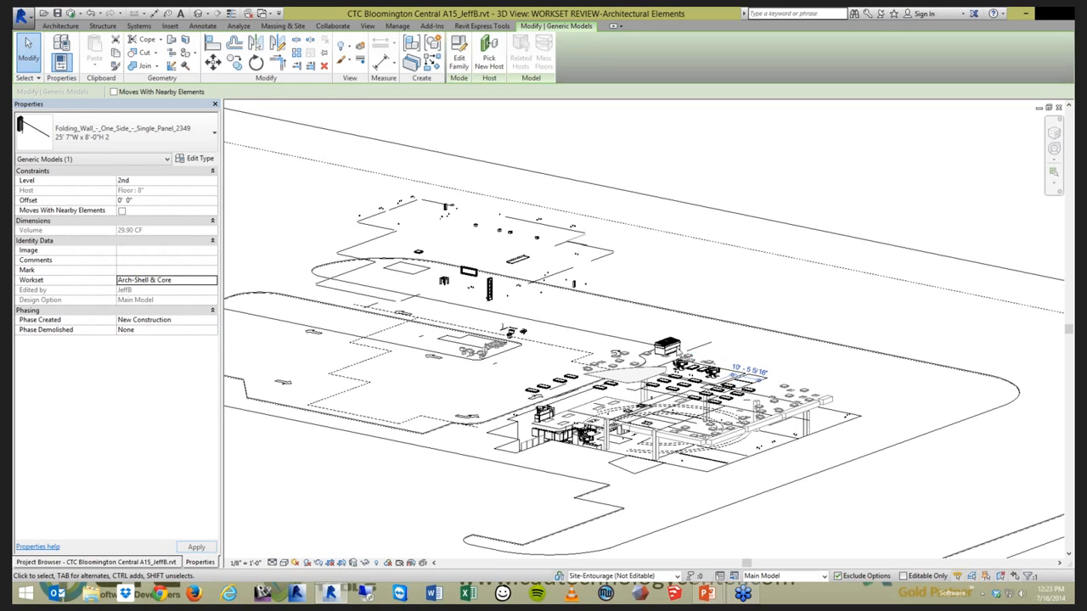
left_click(717, 286)
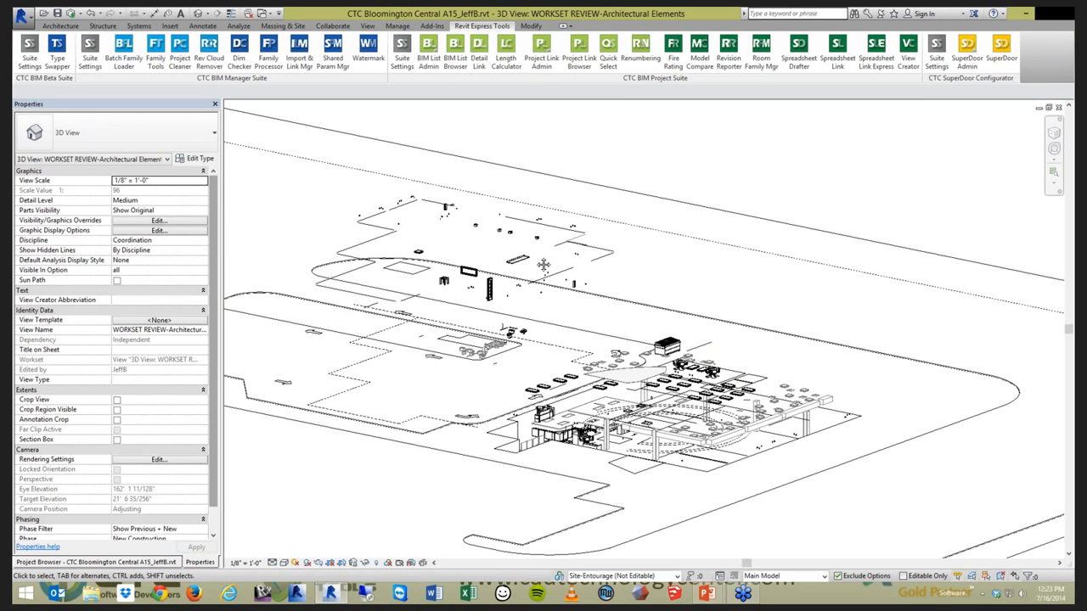
Examine the project's list of views and the grouping and sorting rules of the Phase browser organization.
middle_click_drag(543, 265, 650, 237, "shift")
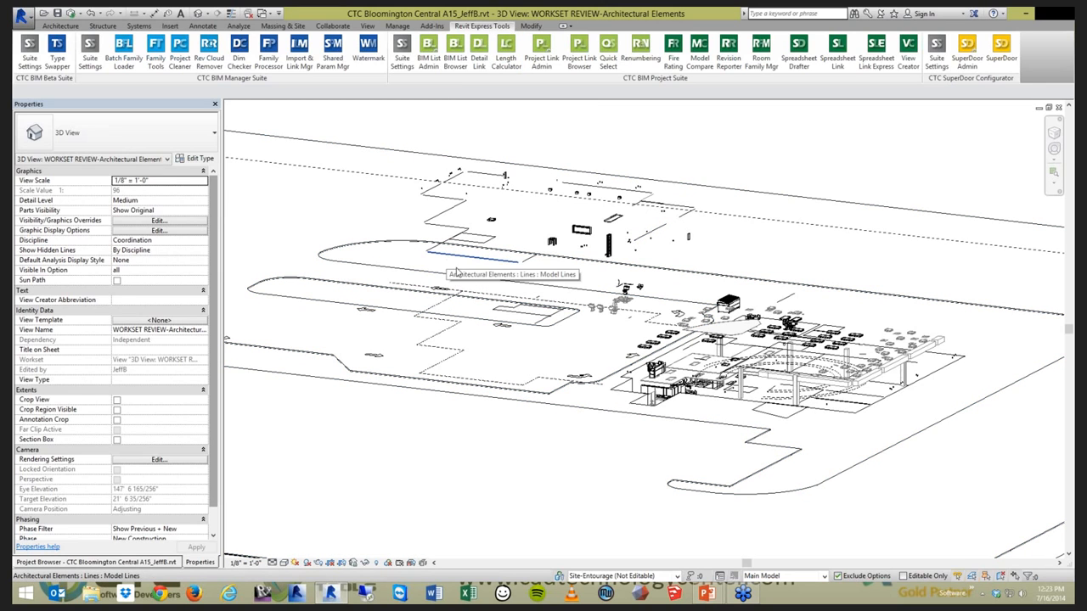
left_click(100, 562)
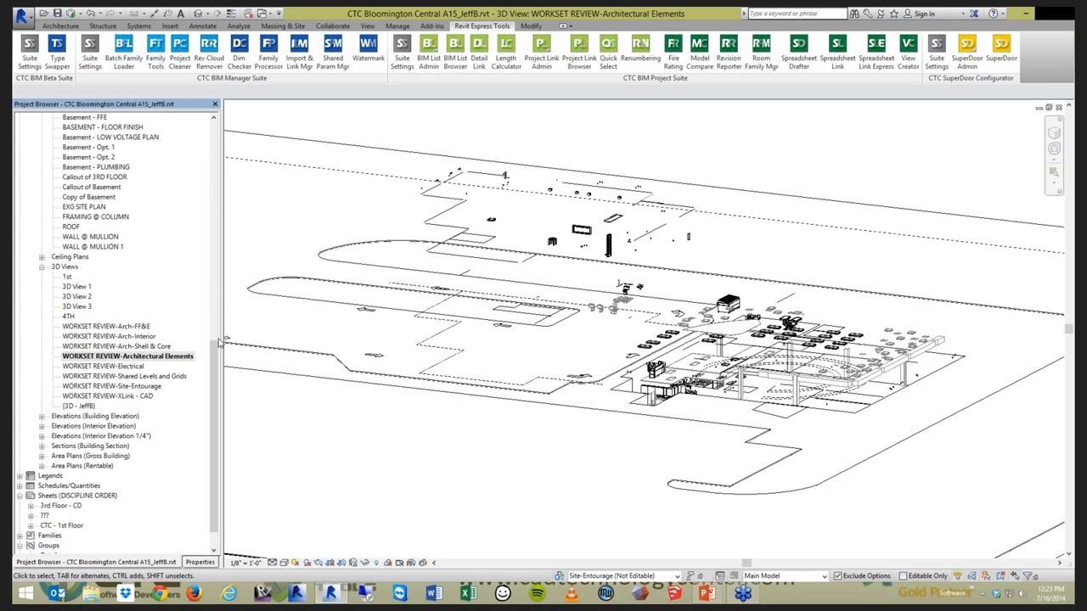
left_click_drag(217, 365, 214, 146)
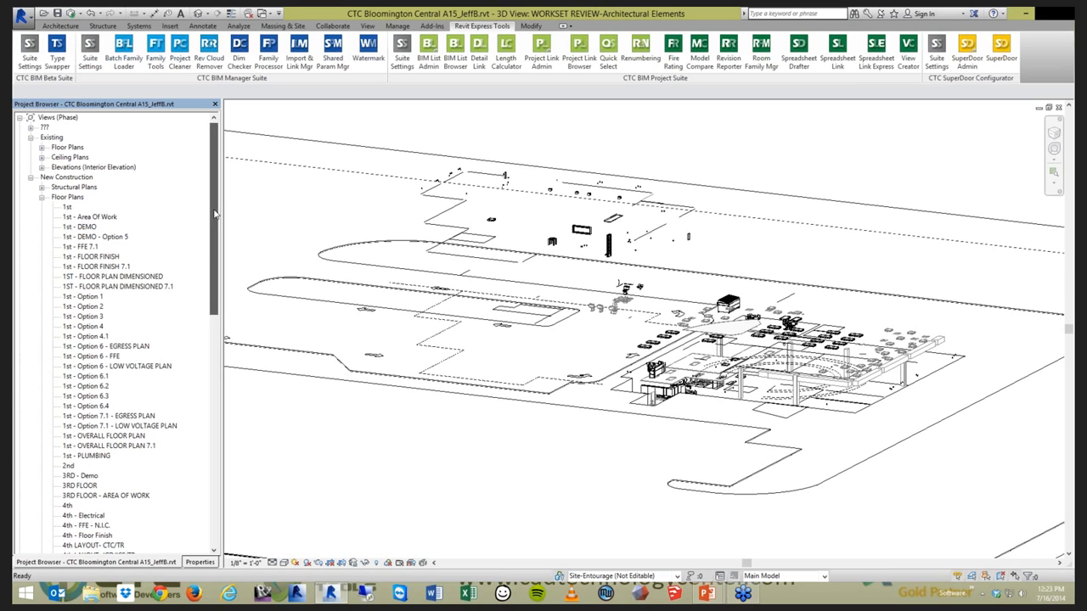
left_click_drag(218, 229, 231, 187)
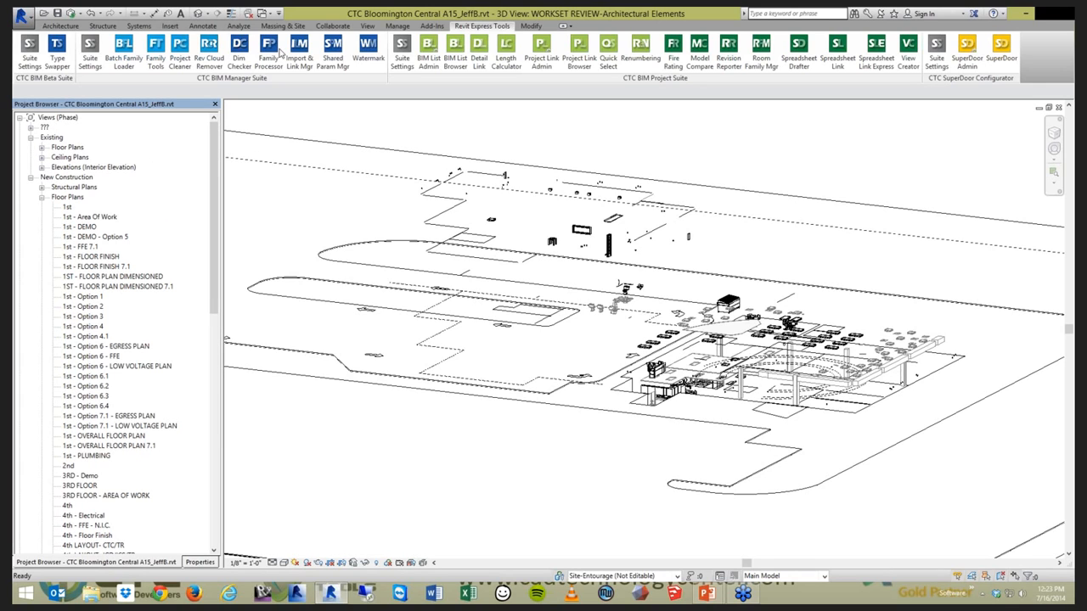
left_click(367, 26)
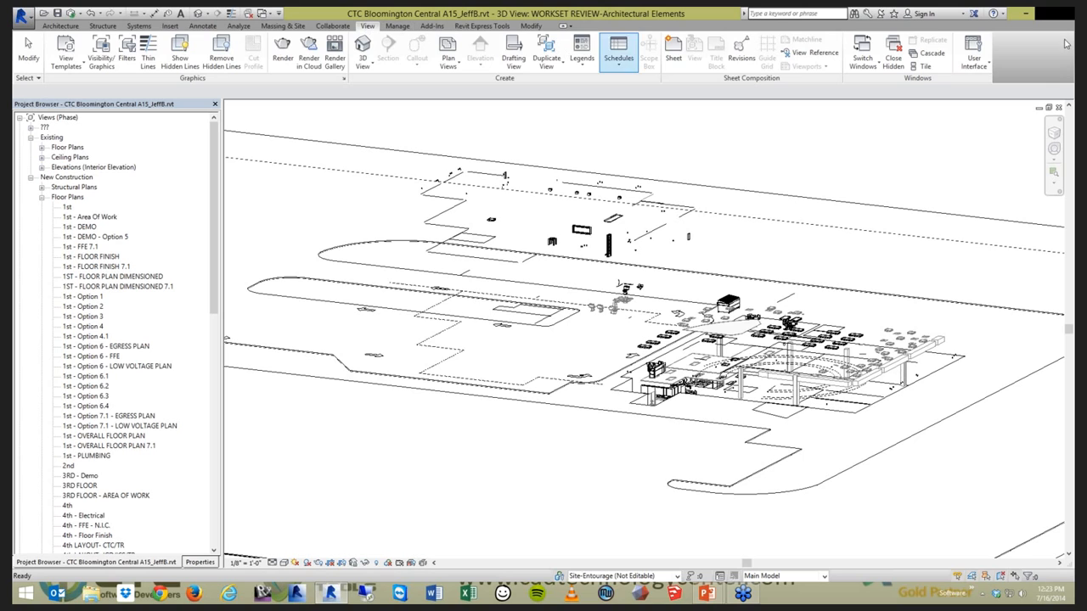
left_click(974, 56)
left_click(999, 201)
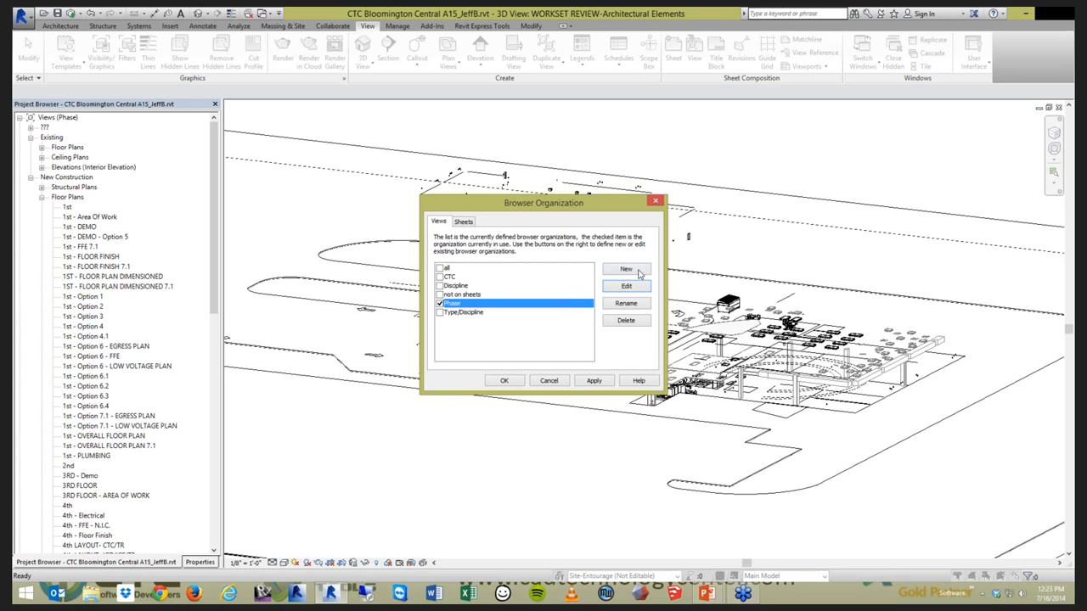
left_click(636, 289)
left_click(486, 164)
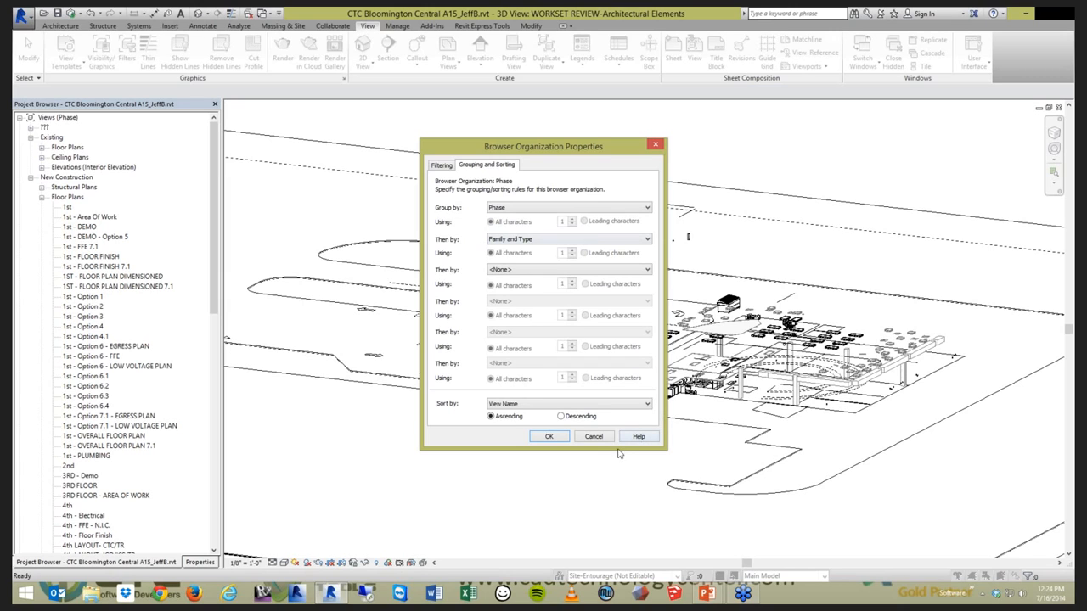
left_click(593, 437)
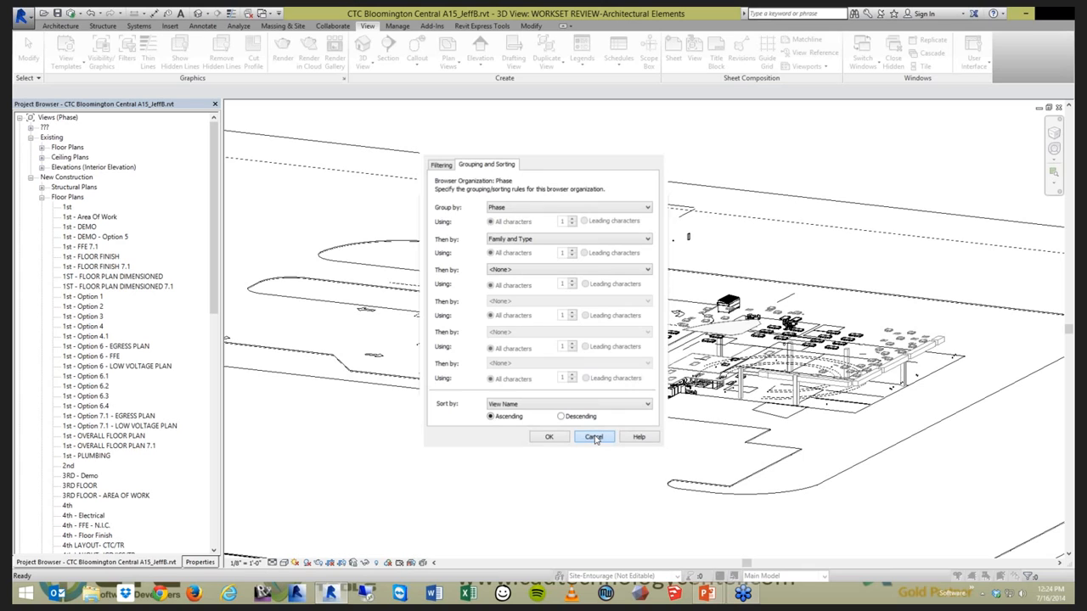
Apply the CTC browser organization to the views after checking its grouping rules, and expand the uncategorized floor plans.
left_click(439, 276)
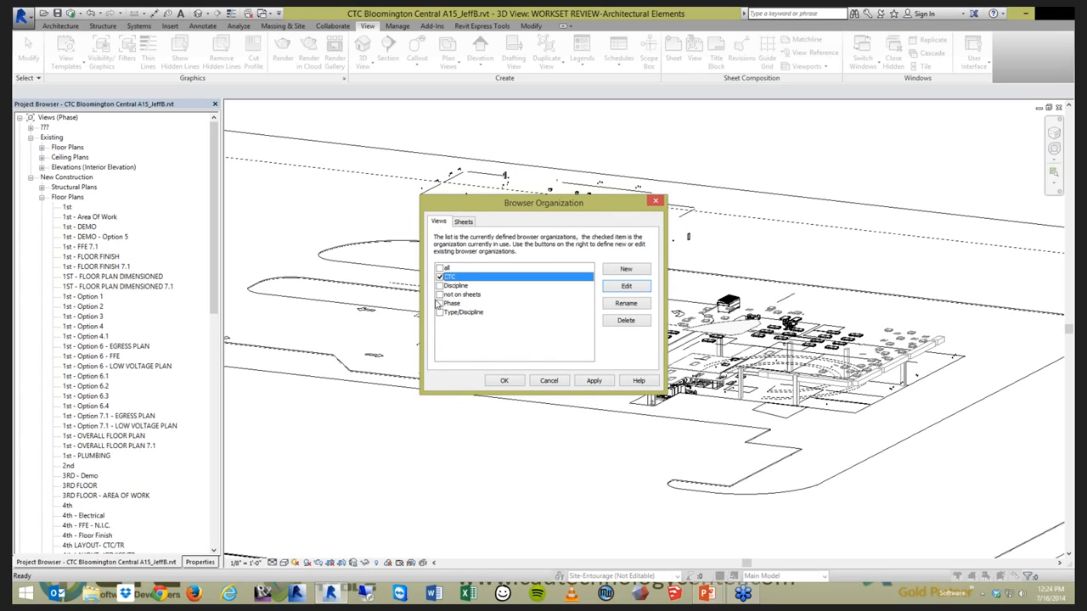
left_click(626, 289)
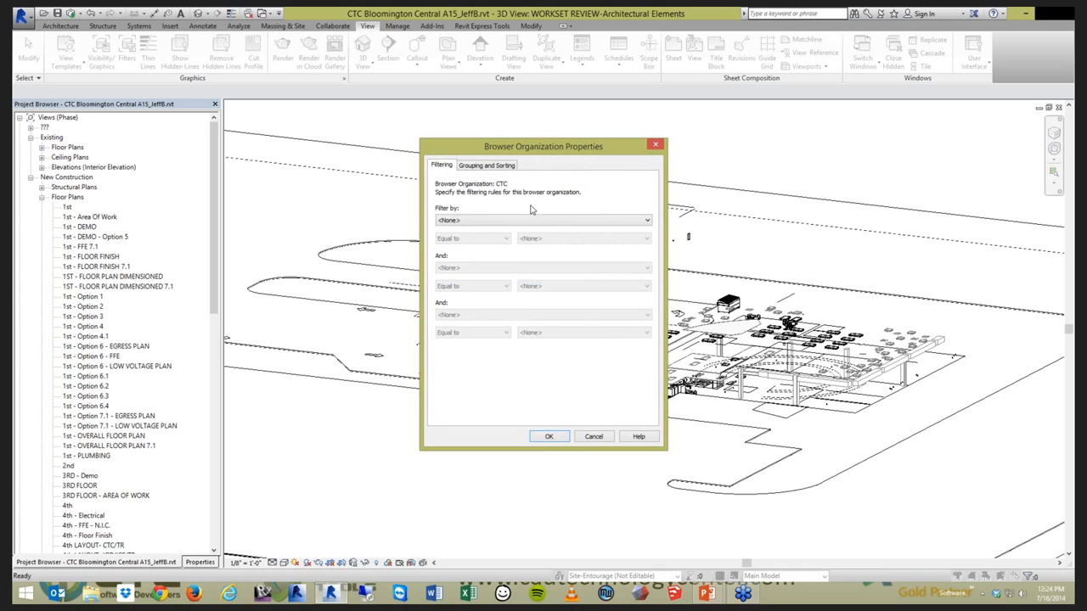
left_click(501, 167)
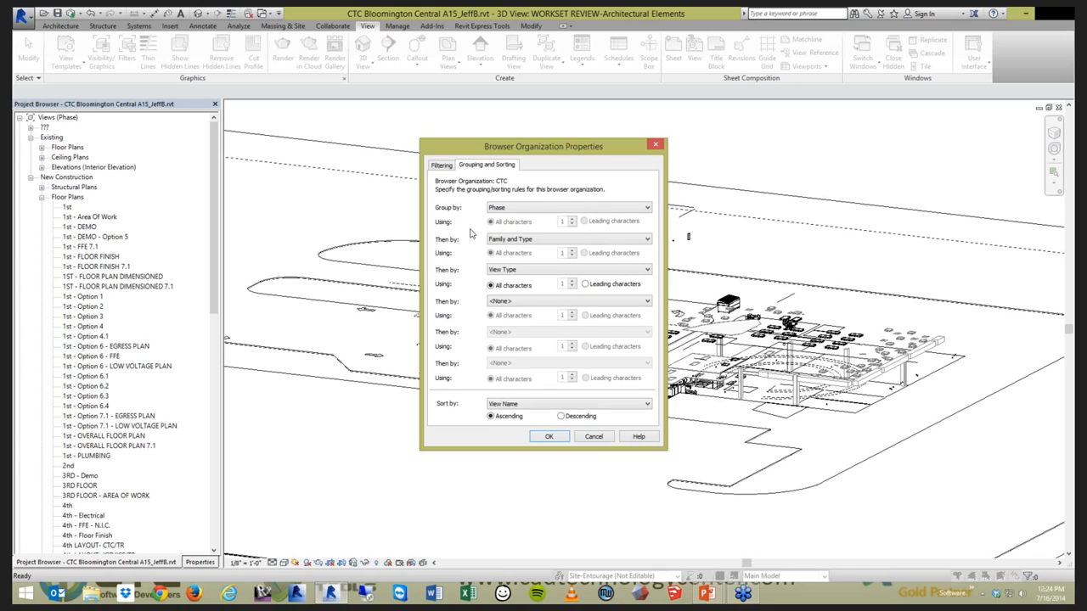
left_click(549, 436)
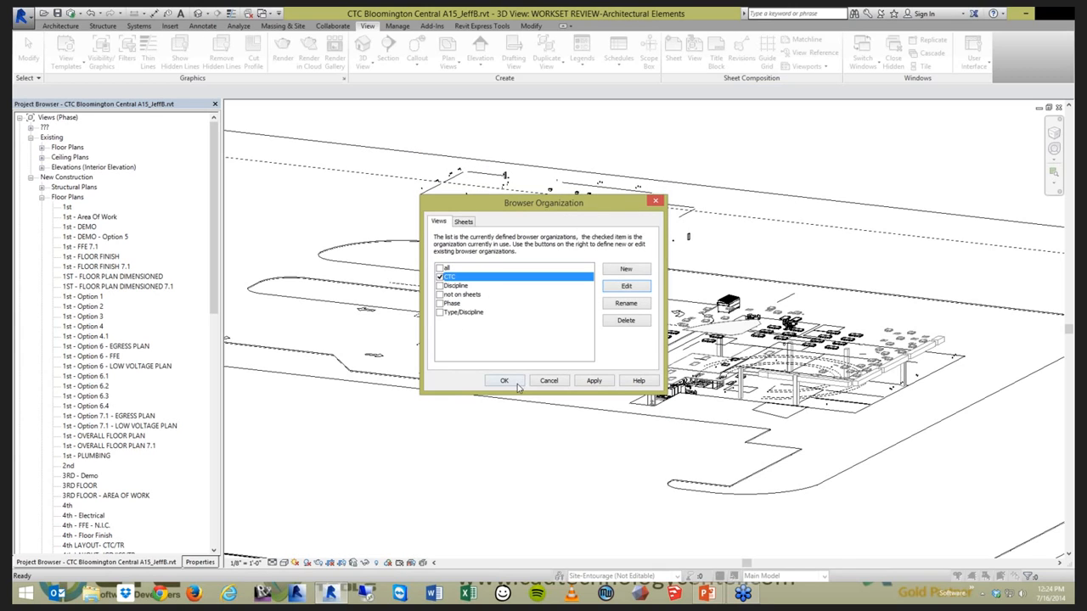
left_click(513, 383)
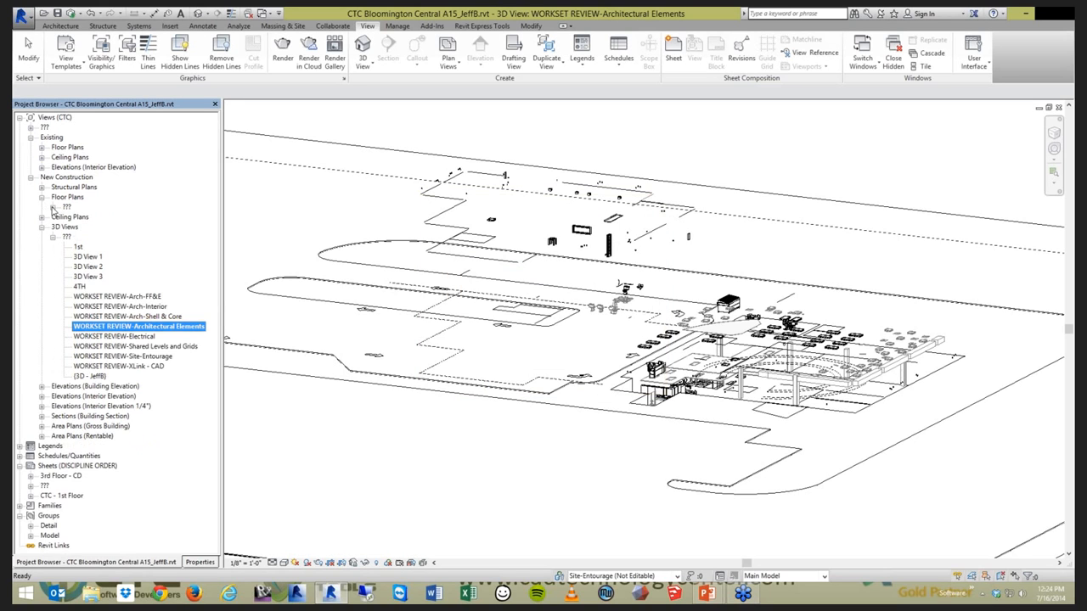
left_click(53, 207)
scroll(92, 197, "down", 2)
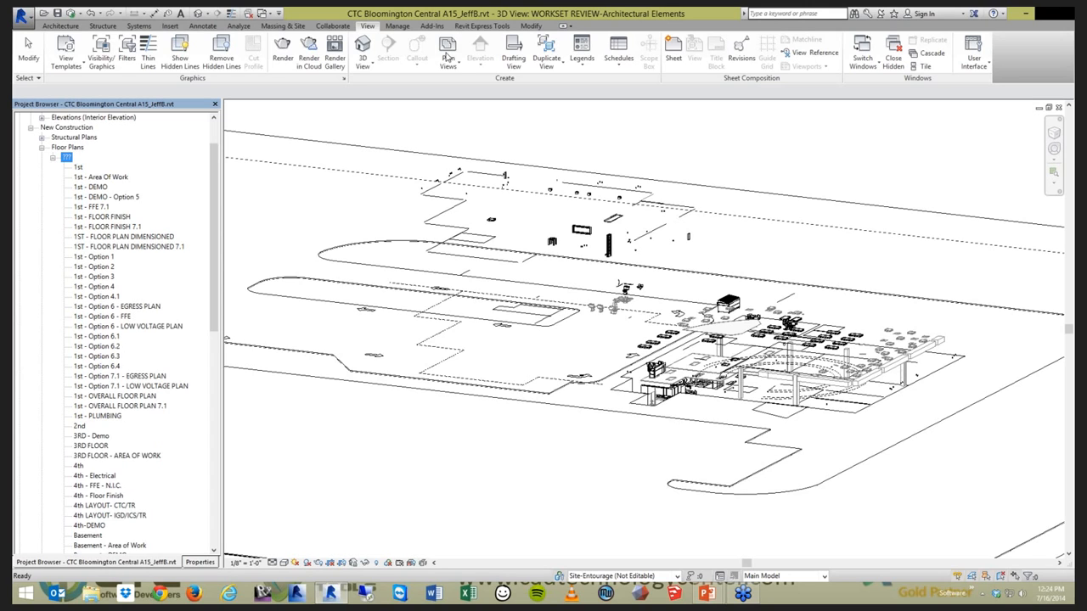
Start a Quick Select across the whole project with the category set to Views.
left_click(475, 26)
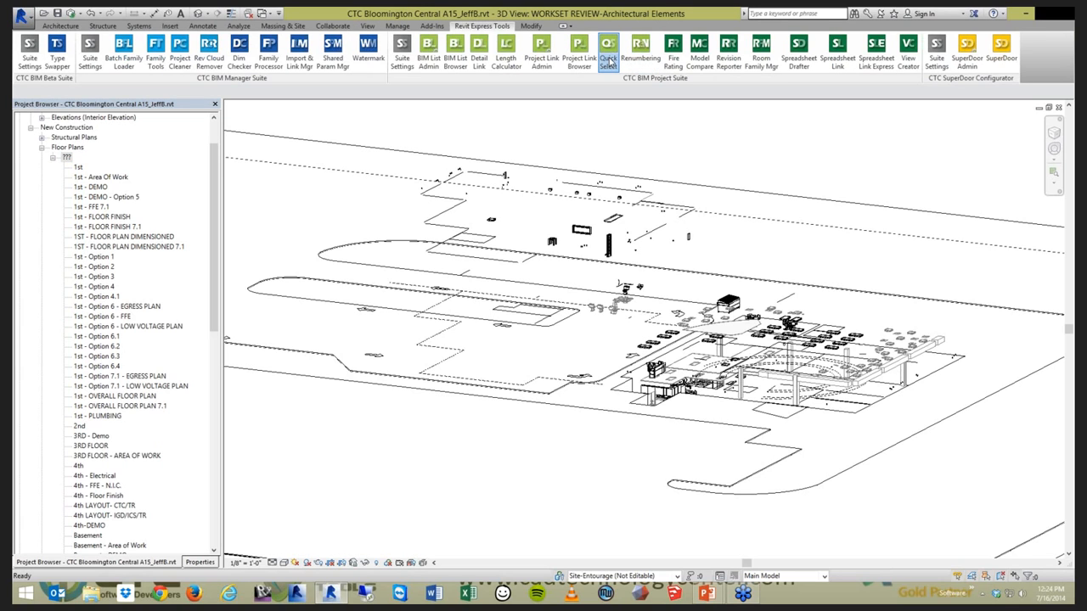
left_click(609, 58)
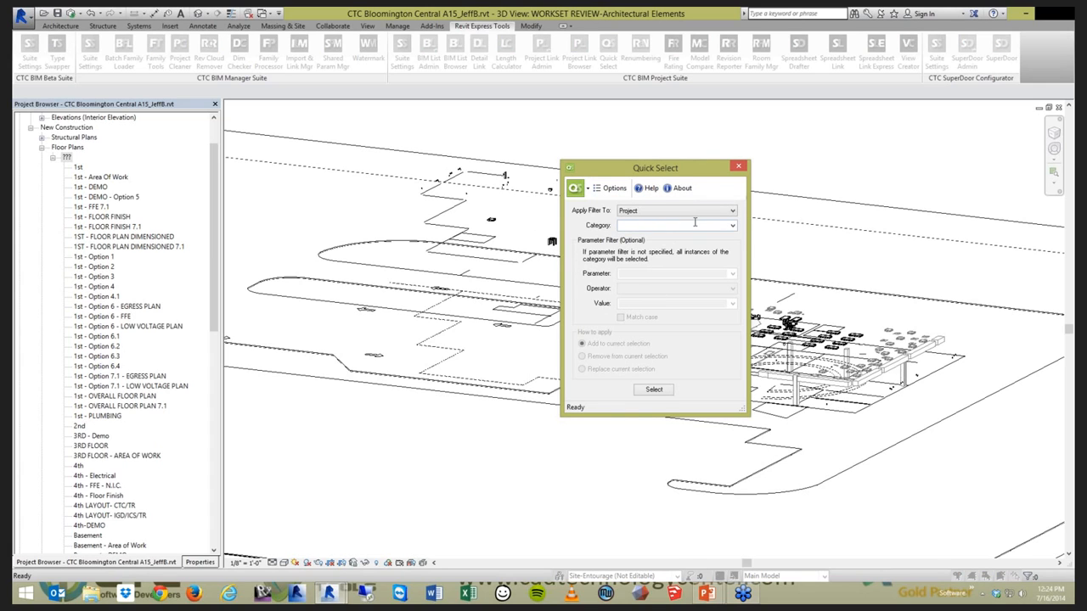
left_click(732, 225)
left_click(735, 275)
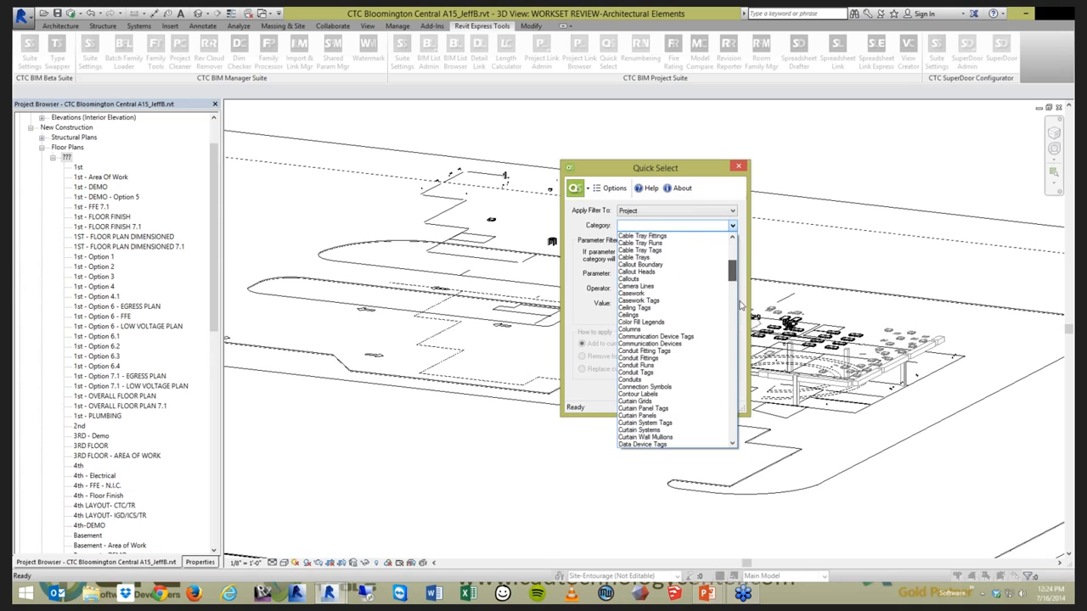
left_click_drag(741, 306, 737, 450)
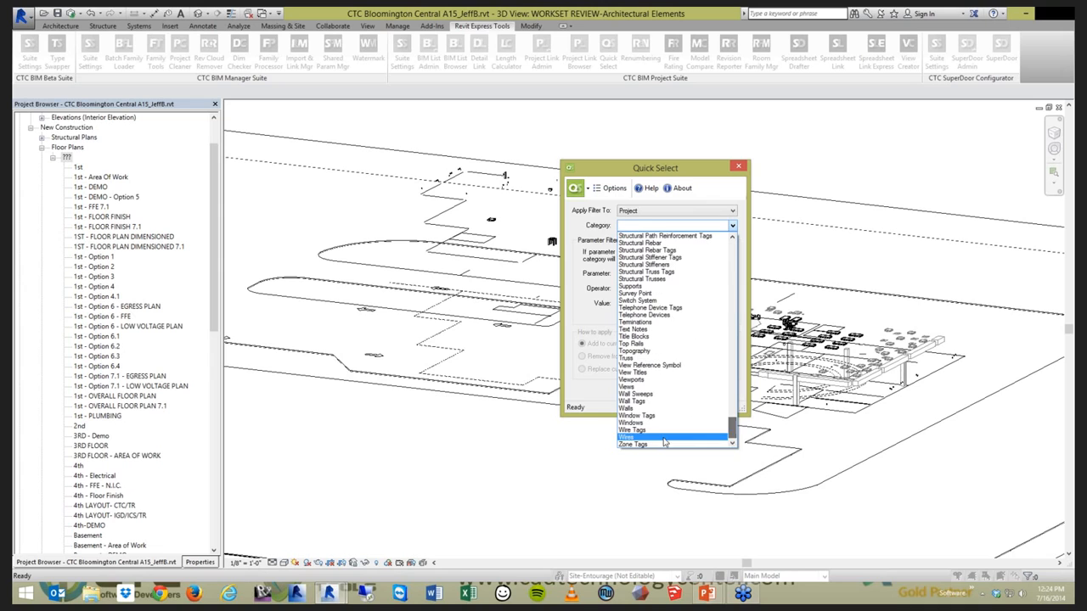
left_click(637, 387)
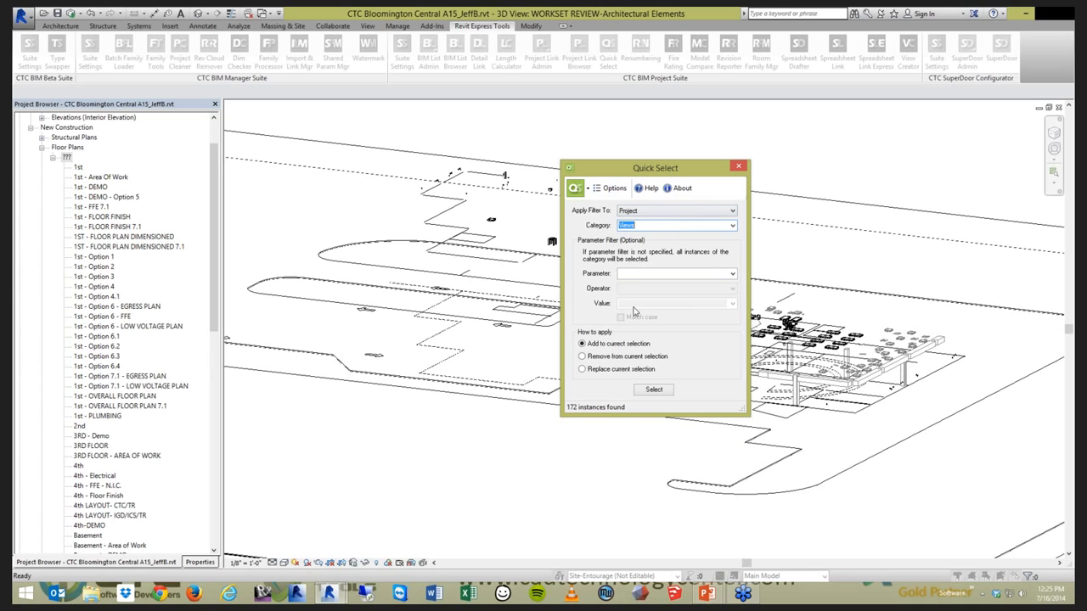
Filter the views by View Name (Instance) with the Contains operator and select the Option 6 floor plans.
left_click(732, 274)
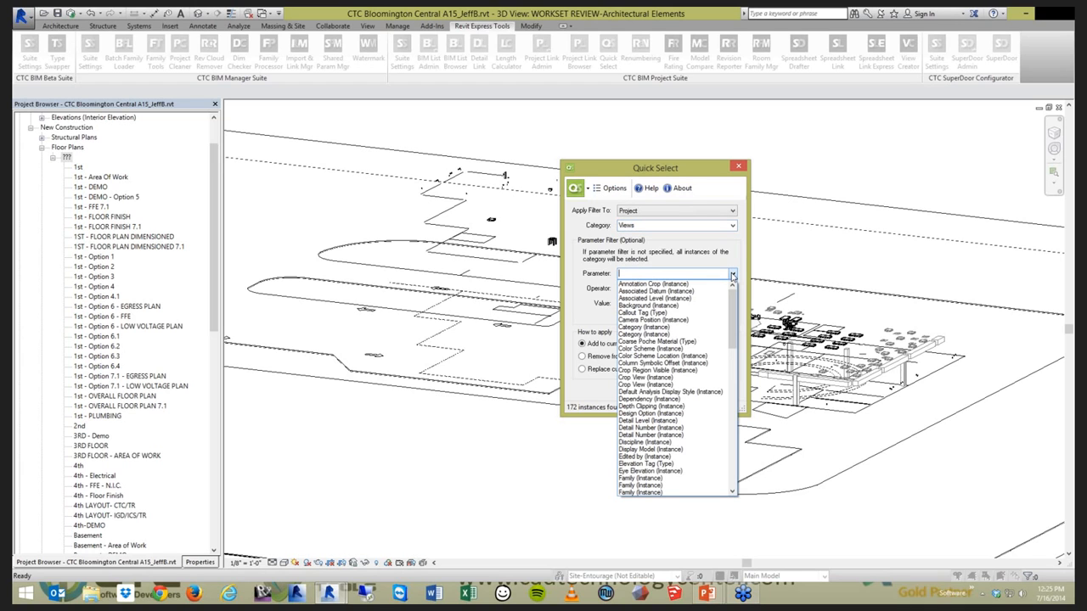
left_click_drag(732, 321, 753, 442)
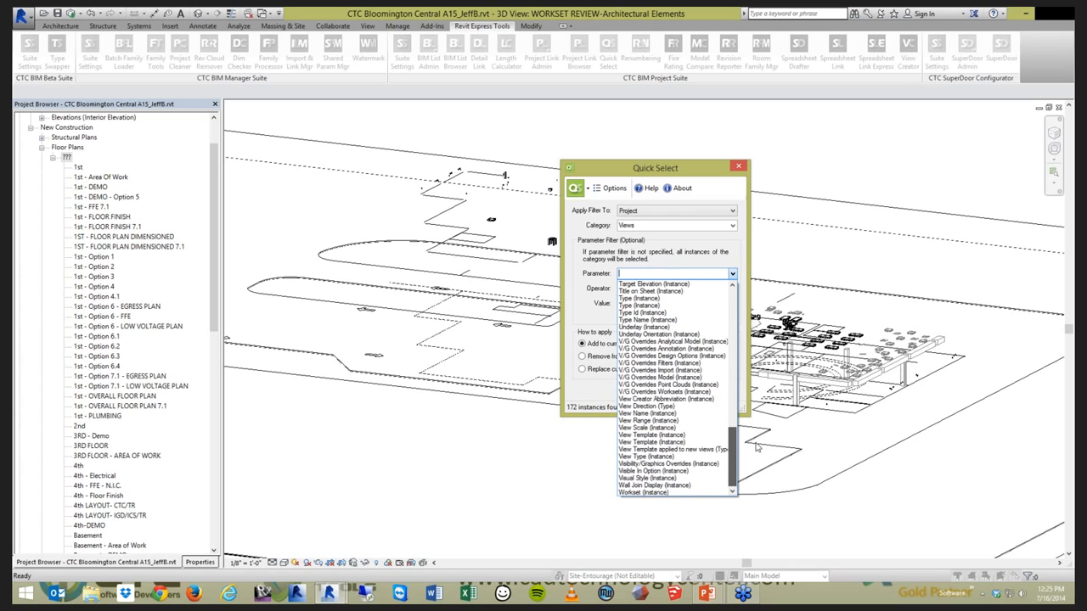
left_click(682, 416)
left_click(732, 291)
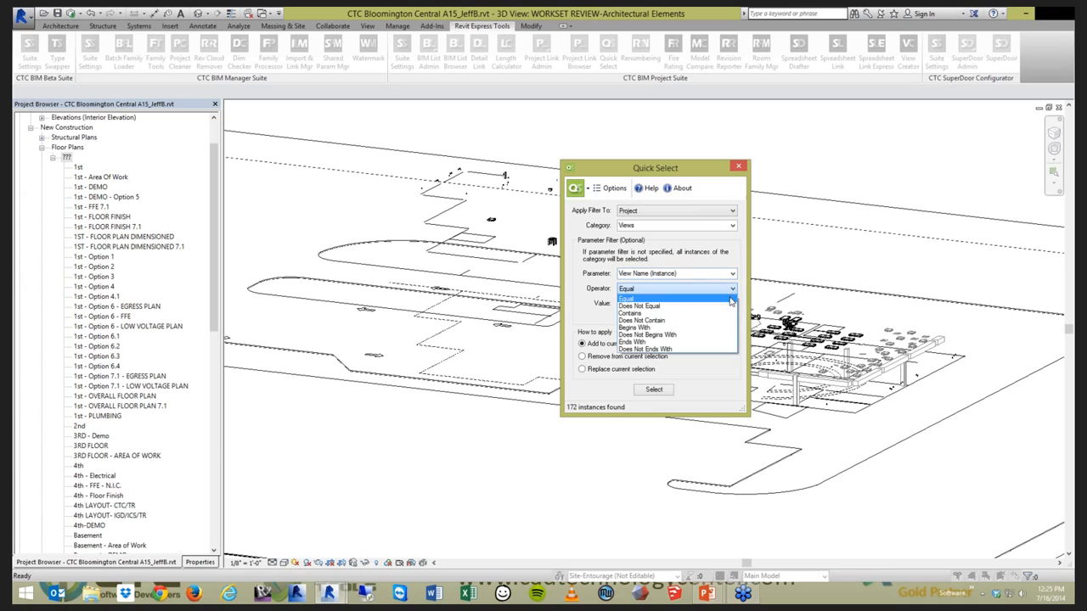
left_click(687, 317)
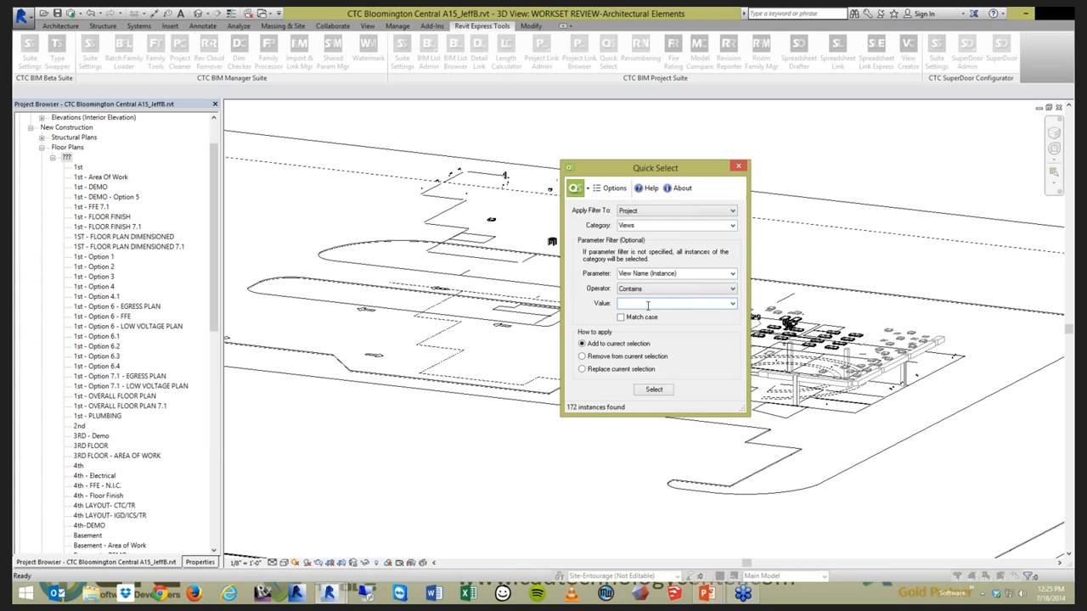
left_click(662, 393)
Set the View Type parameter of the selected floor plan views to "Option 6".
left_click(200, 562)
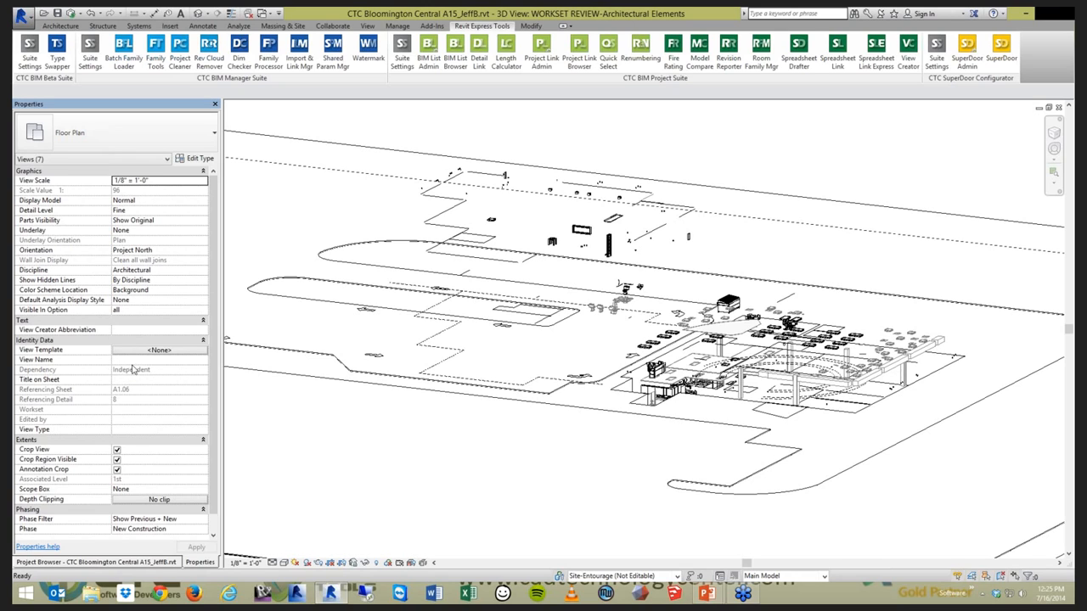
left_click(127, 429)
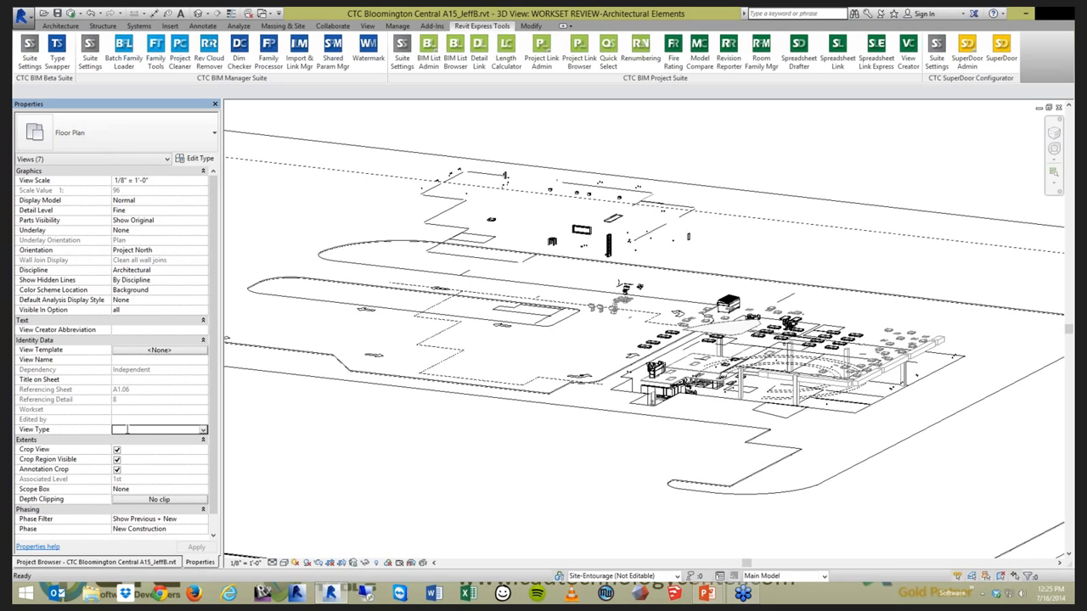
type("Opt")
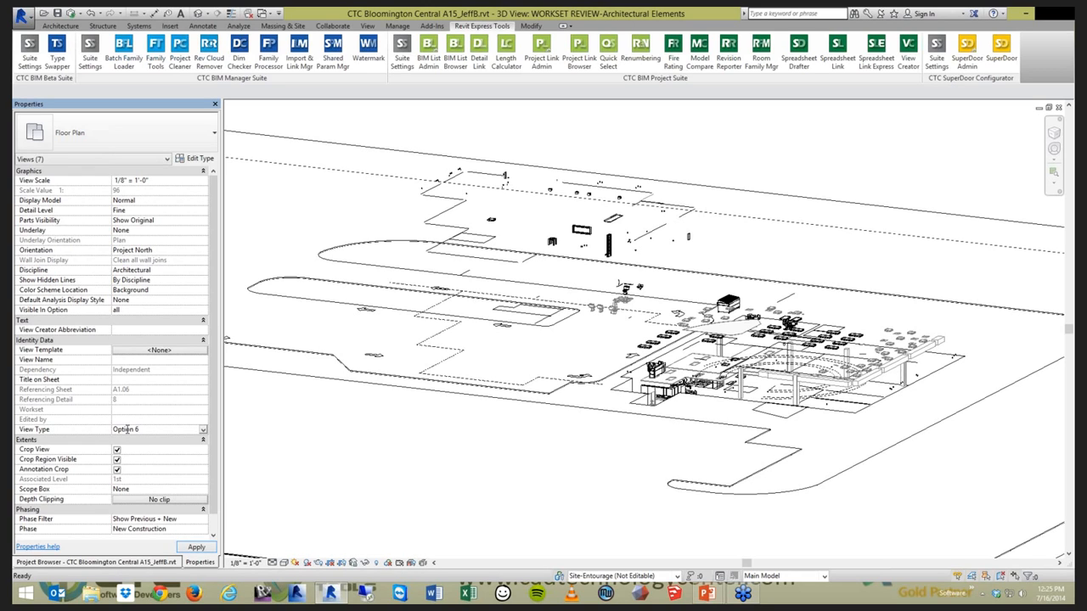
type("ion 6")
key("Return")
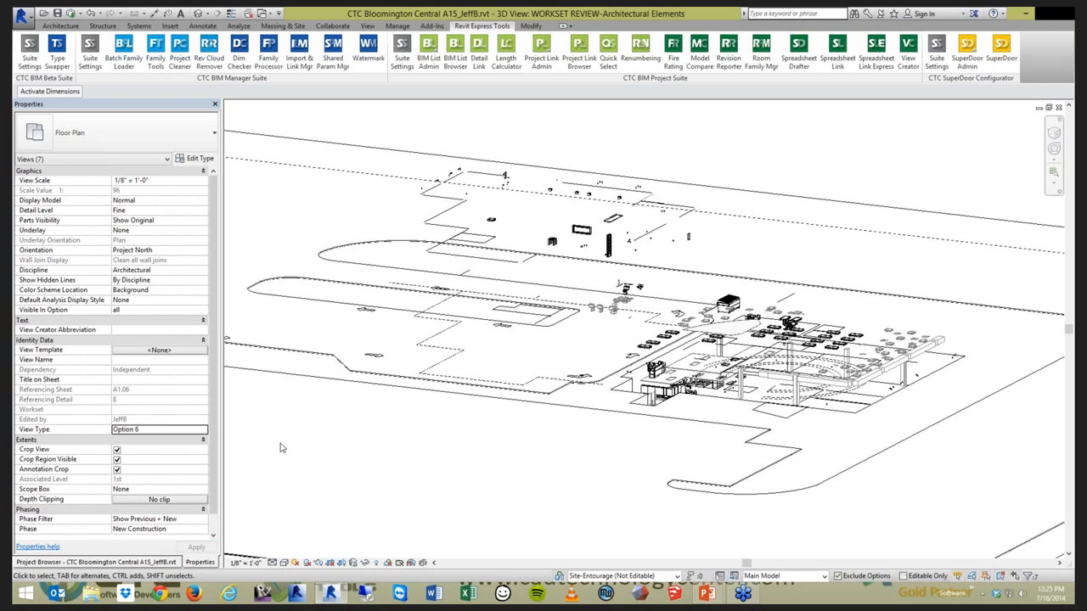
Check the floor plans grouped under Option 6 in the project browser, and expand the remaining uncategorized floor plans.
left_click(132, 562)
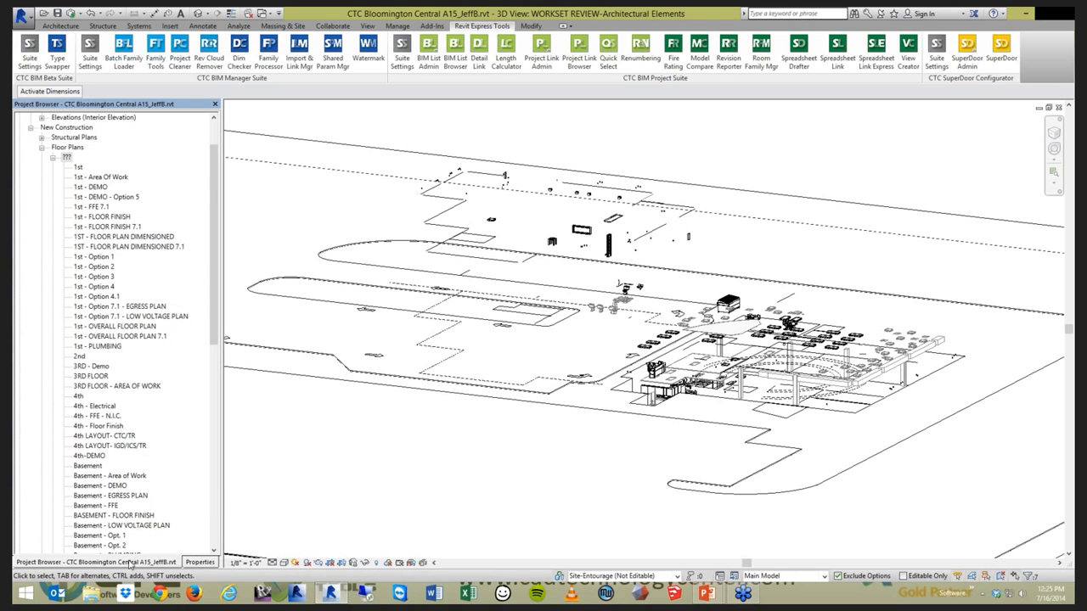
left_click(53, 158)
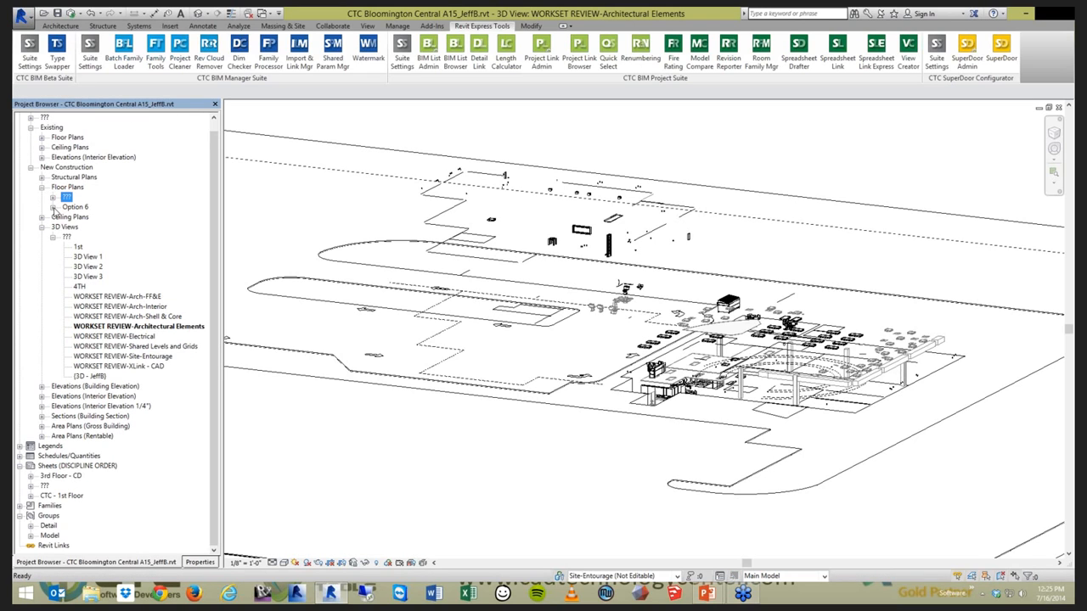
left_click(53, 207)
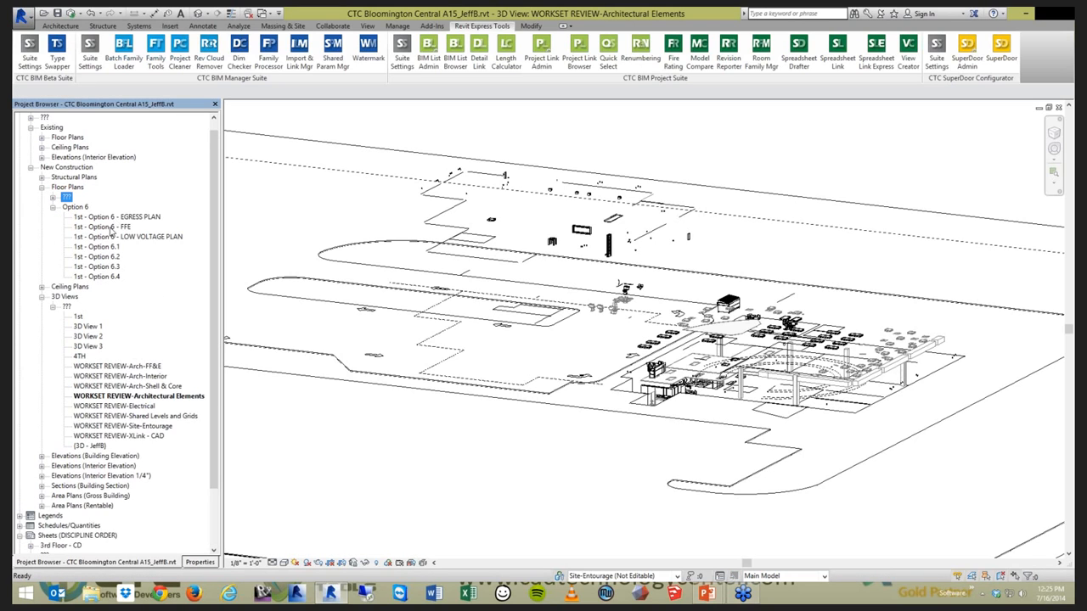
left_click(52, 198)
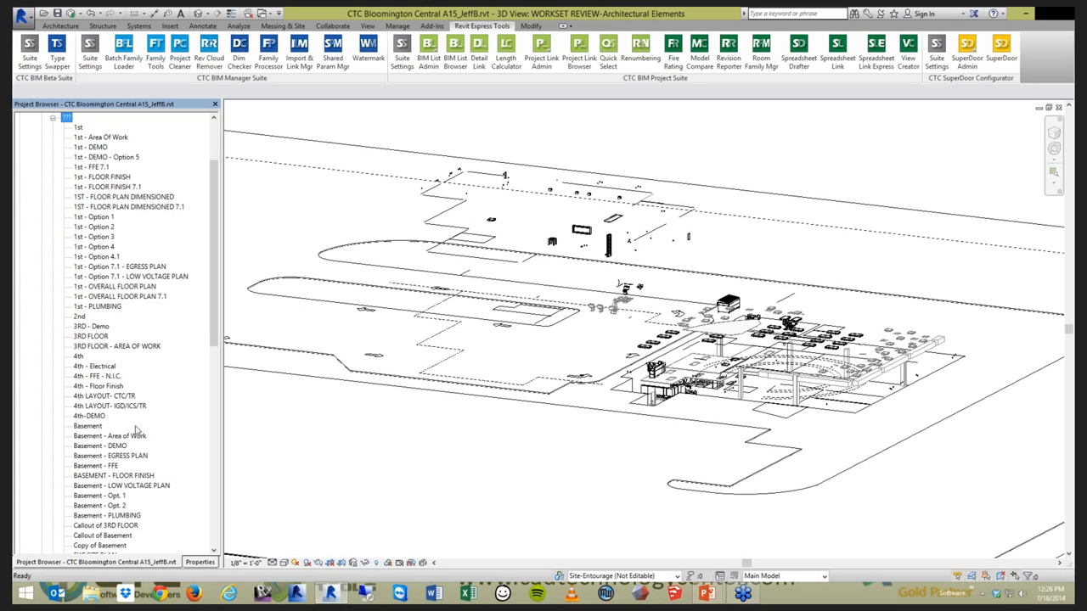
Start a new Quick Select on the whole project with the category set to Views.
left_click(608, 52)
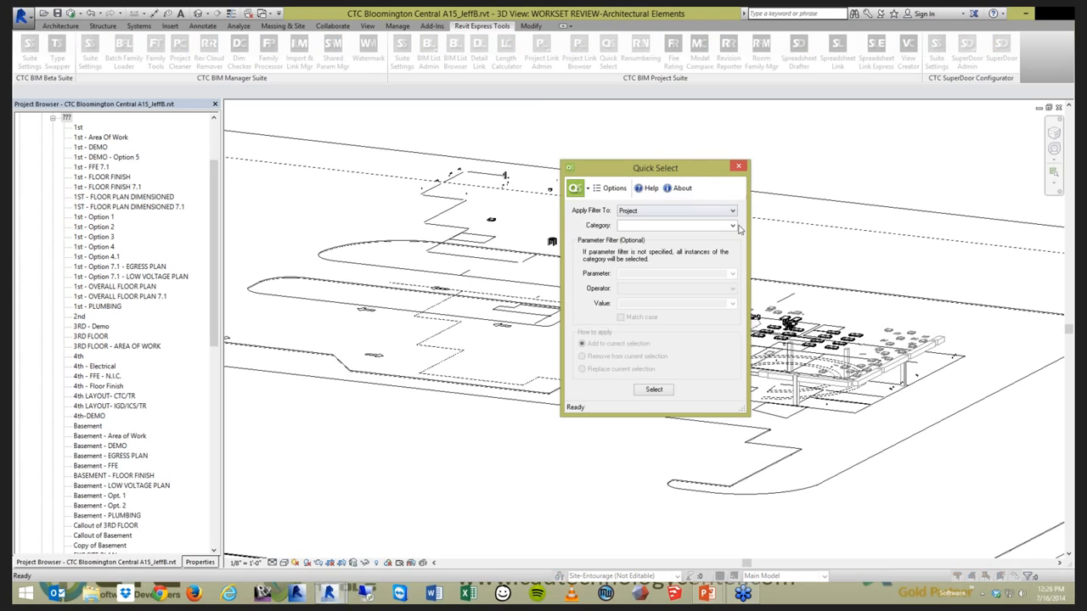
left_click(732, 226)
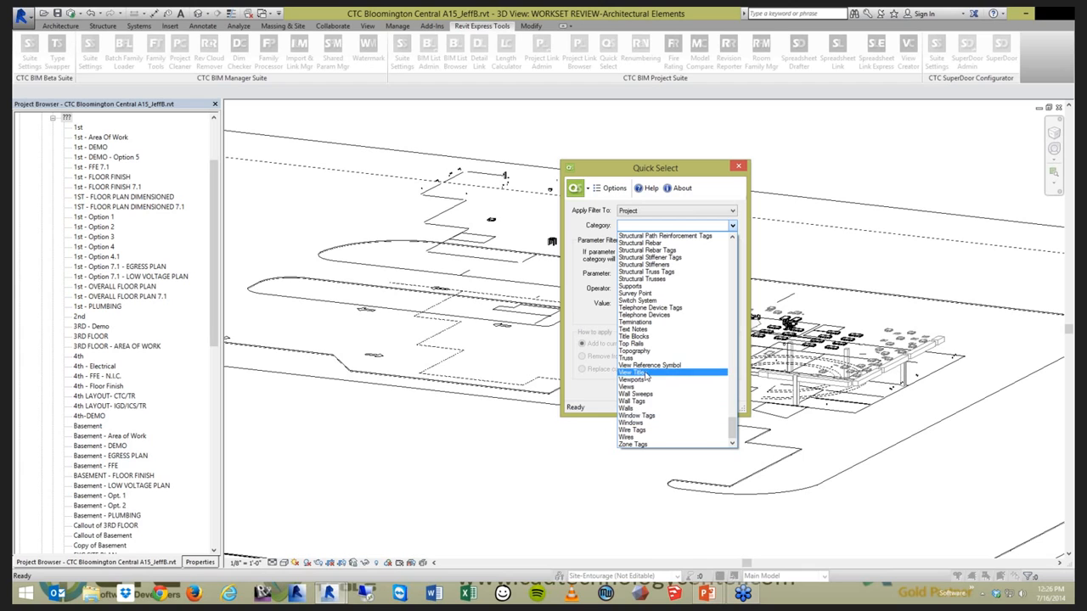
left_click(643, 388)
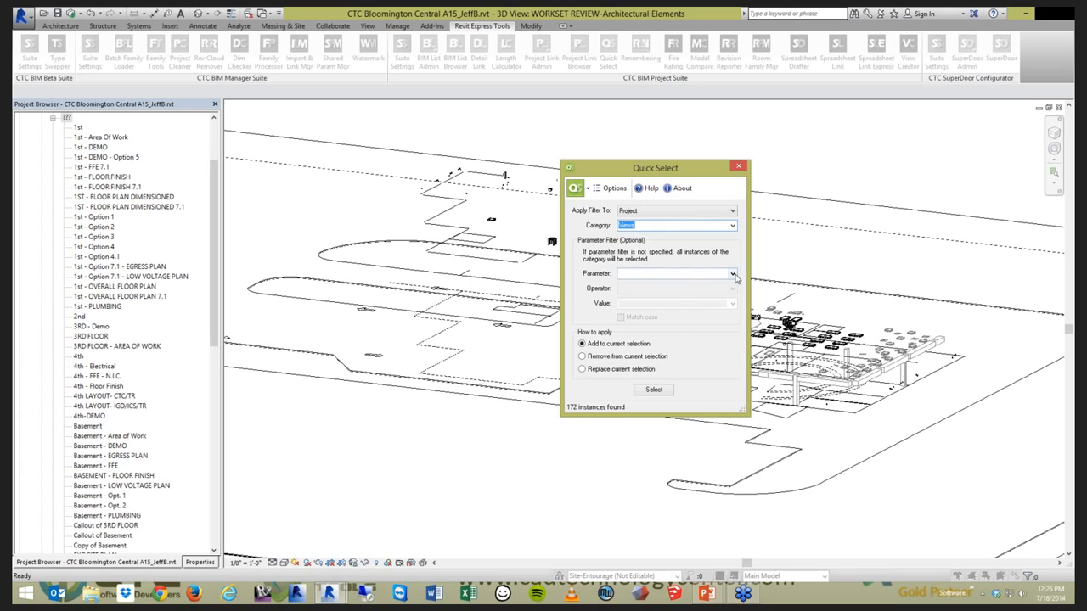
Try to select the basement views by filtering View Name (Instance) with the Contains operator and the value "BA".
left_click(732, 274)
left_click_drag(732, 306, 732, 461)
left_click(667, 413)
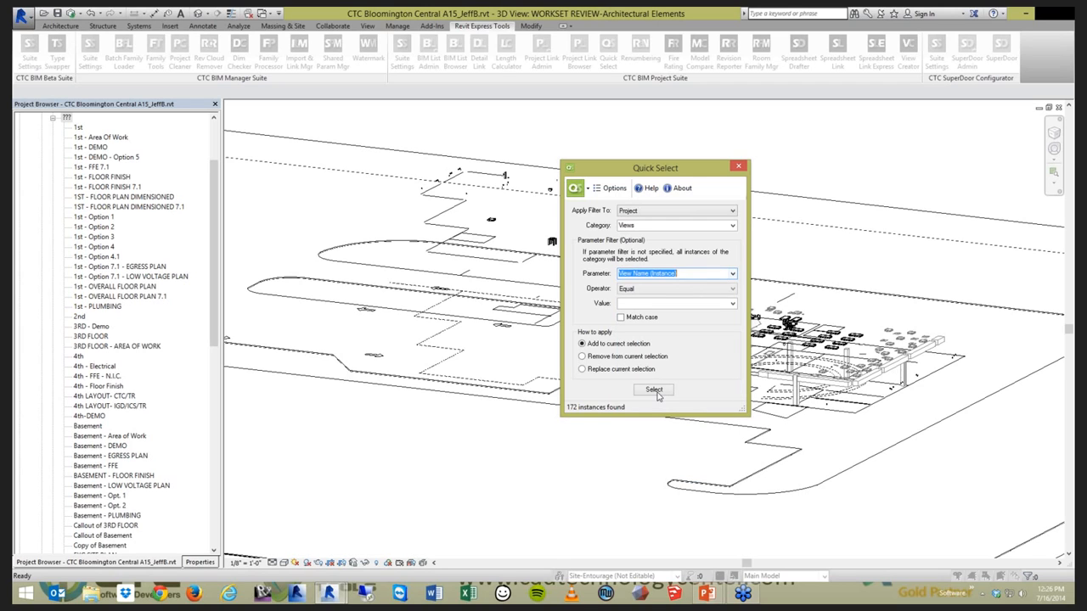
left_click(671, 289)
left_click(667, 316)
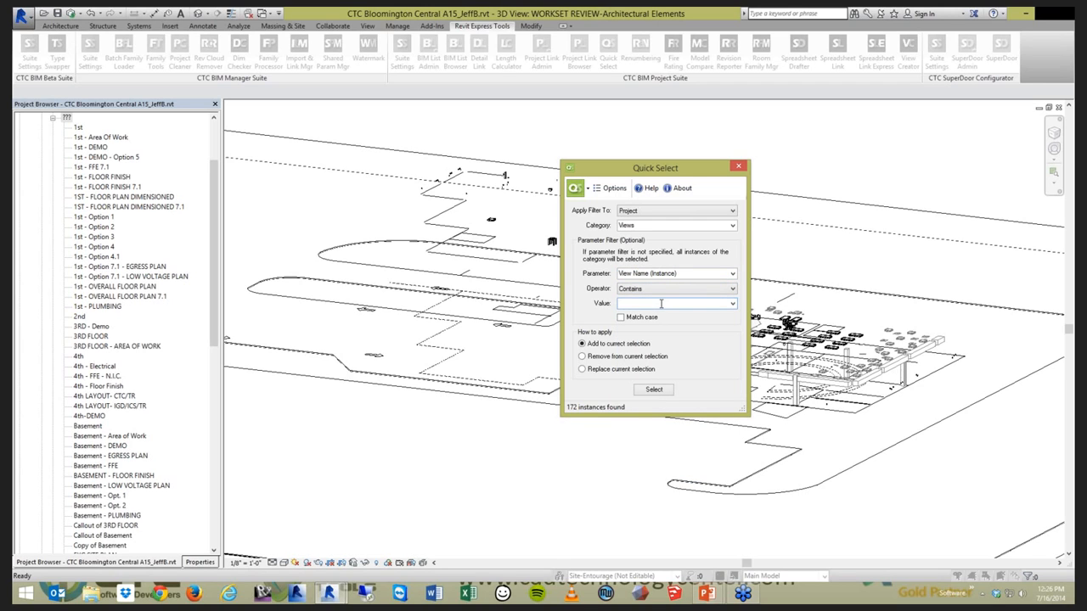
left_click(661, 303)
type("BA")
left_click(651, 390)
Set the View Type parameter of the currently selected floor plan views to "Basement".
left_click(200, 562)
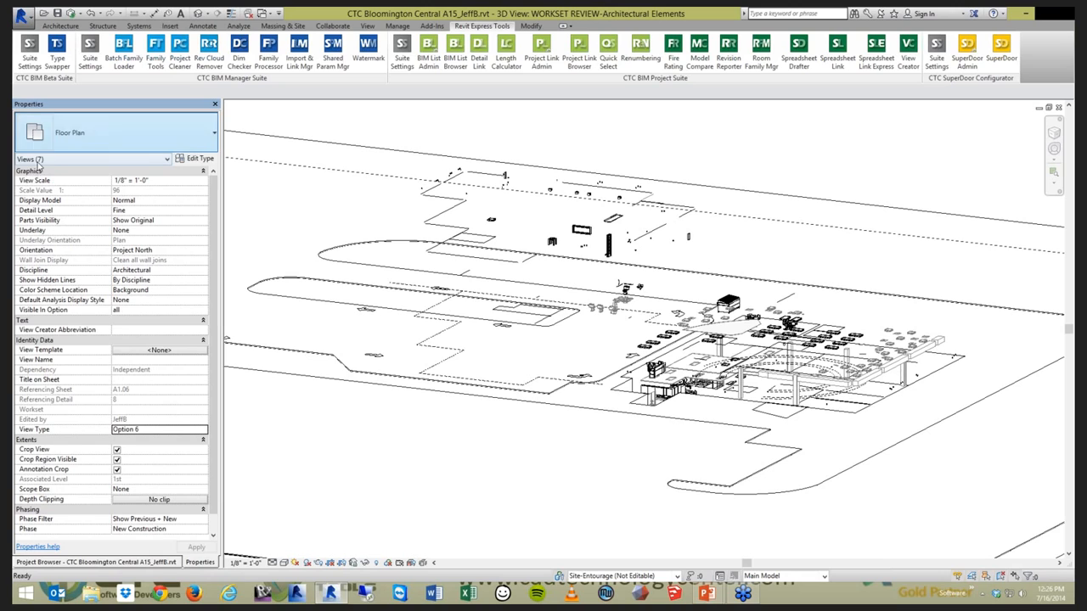
left_click(155, 431)
type("Basement")
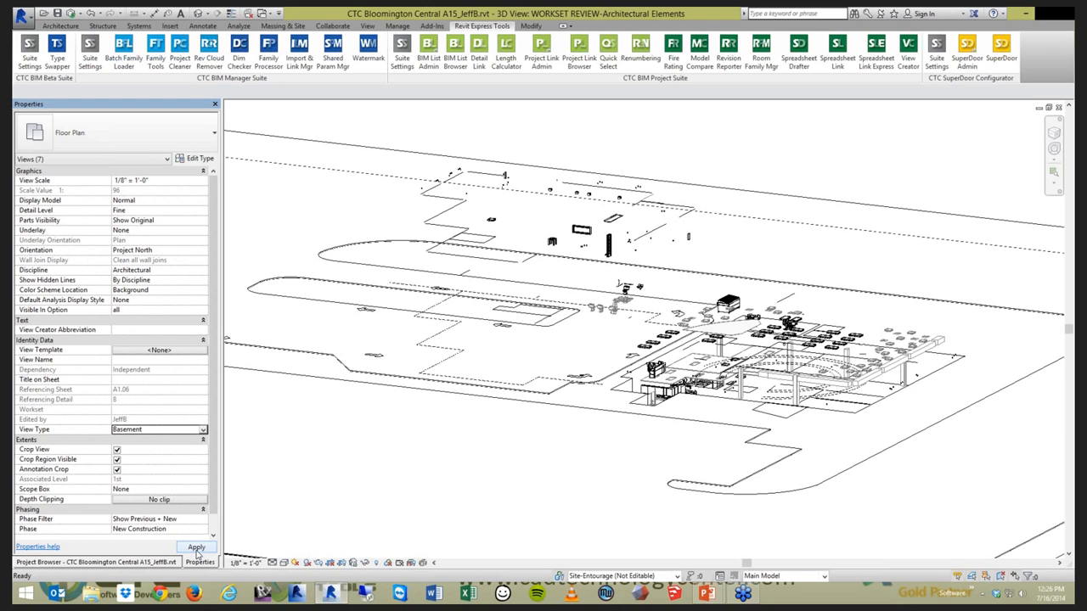
Collapse the uncategorized floor plans and expand the Basement group to check which views it contains.
left_click(141, 563)
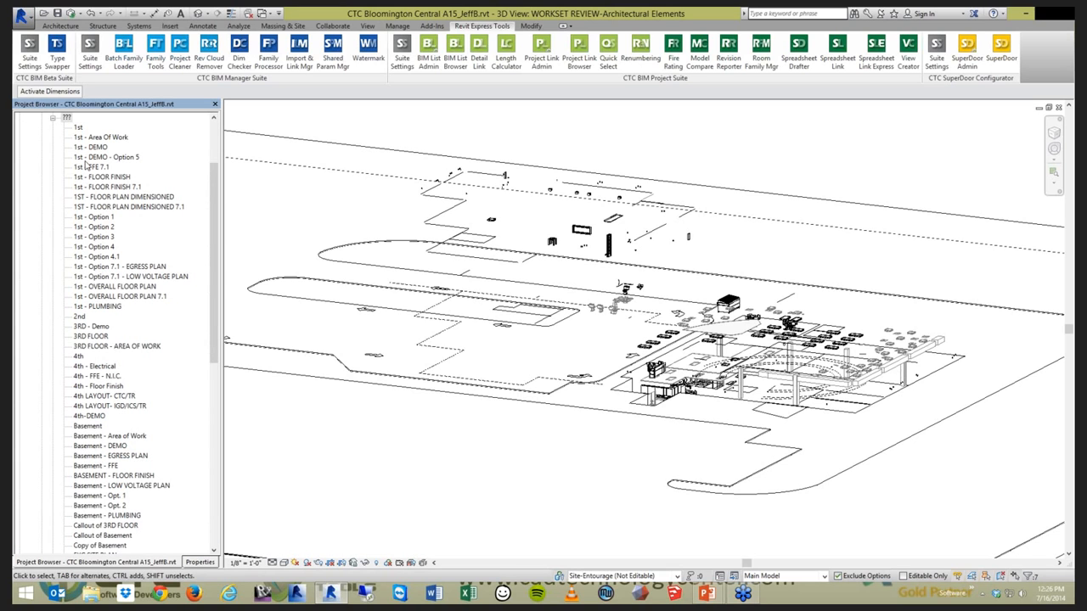
left_click(53, 119)
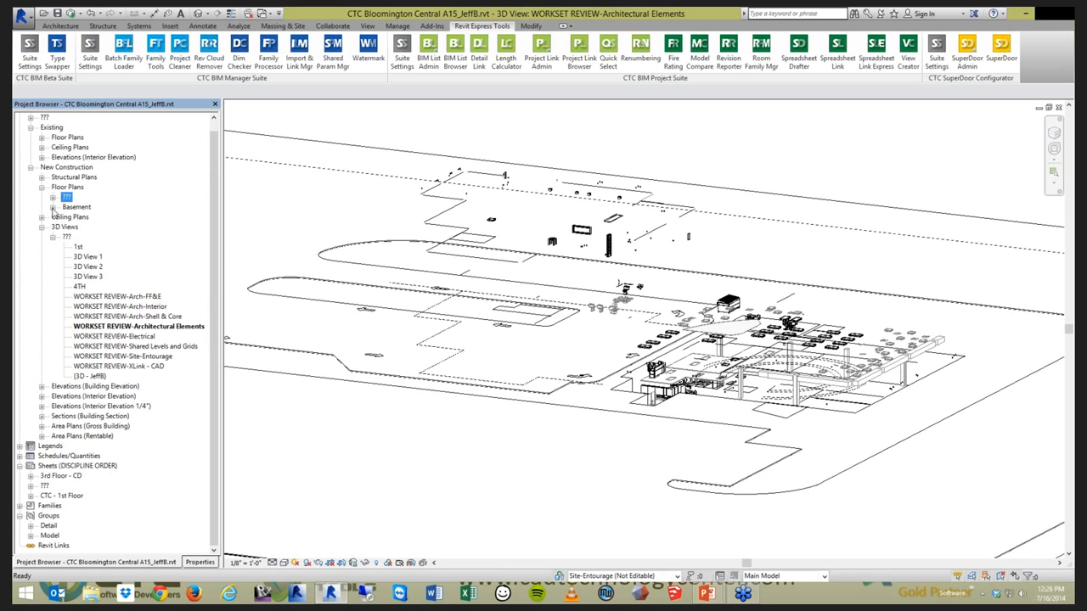
left_click(53, 207)
left_click(105, 218)
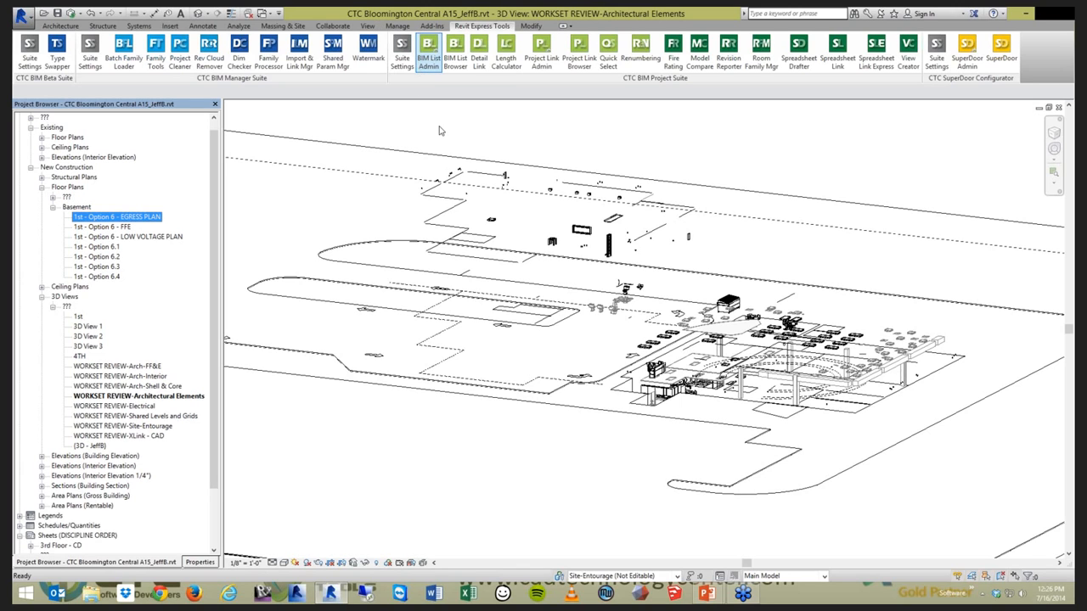
Restart Quick Select with the filter applied to the project and the category set to Views.
left_click(606, 53)
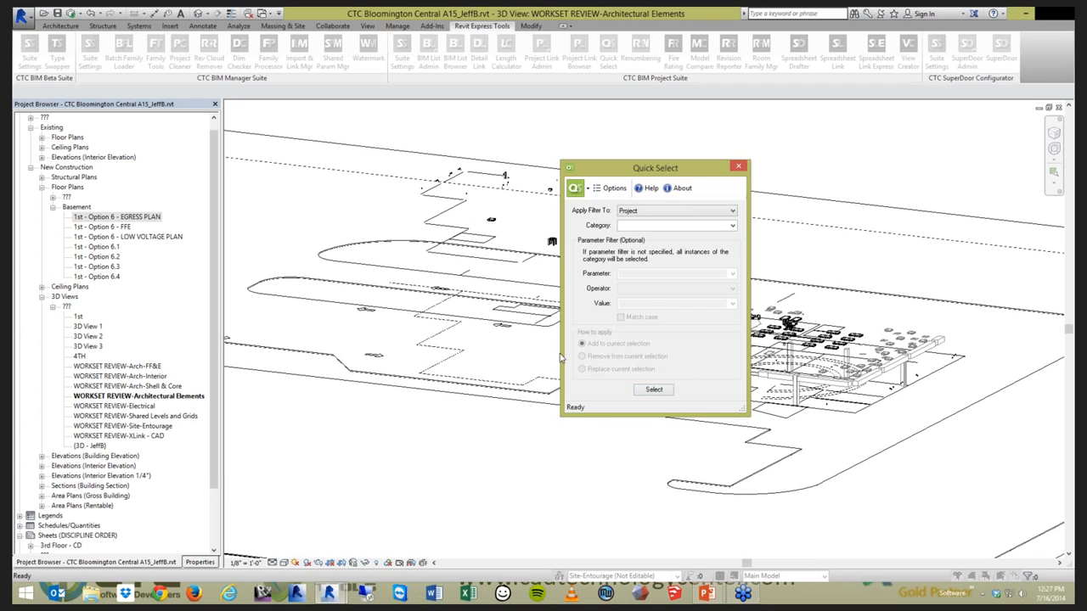
left_click(732, 212)
left_click(731, 218)
left_click(732, 226)
left_click_drag(732, 255, 734, 445)
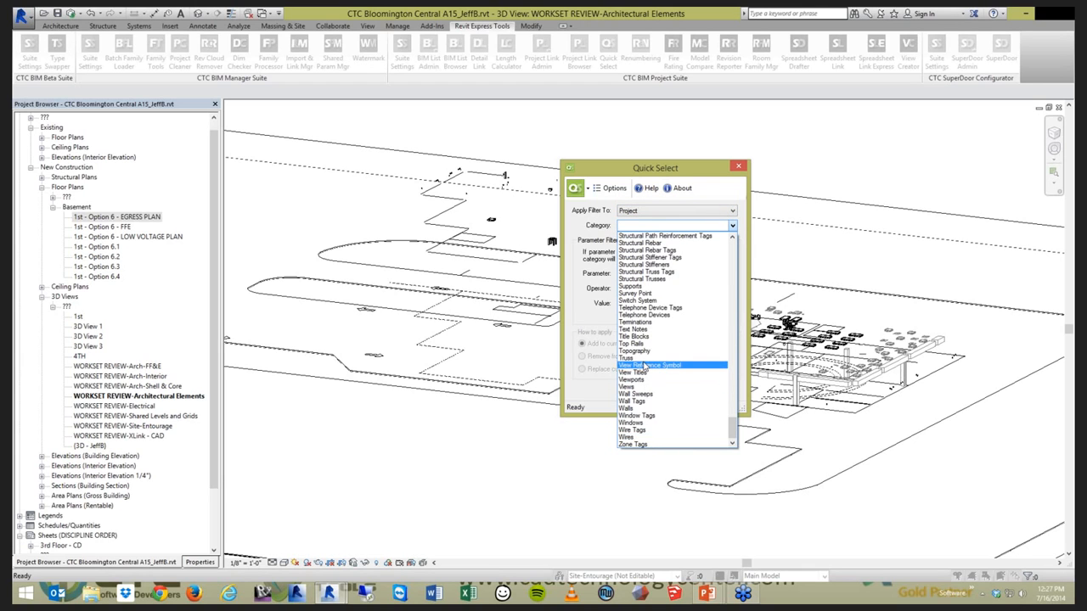
left_click(637, 388)
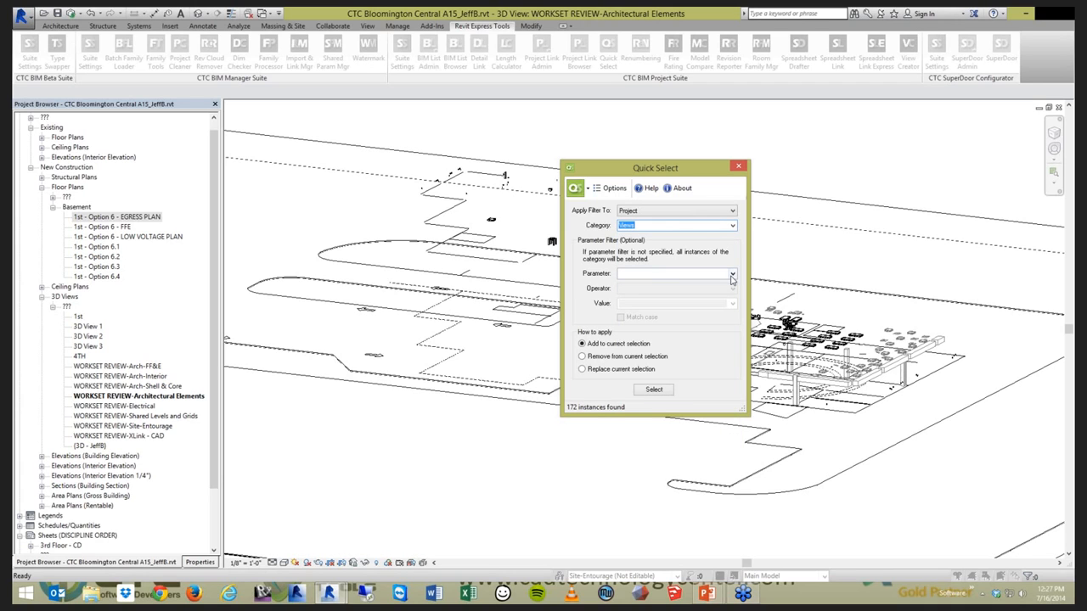
Try to replace the current selection with the views whose View Name (Instance) contains "basement".
left_click(732, 274)
left_click_drag(735, 348, 736, 450)
left_click(663, 428)
left_click(661, 288)
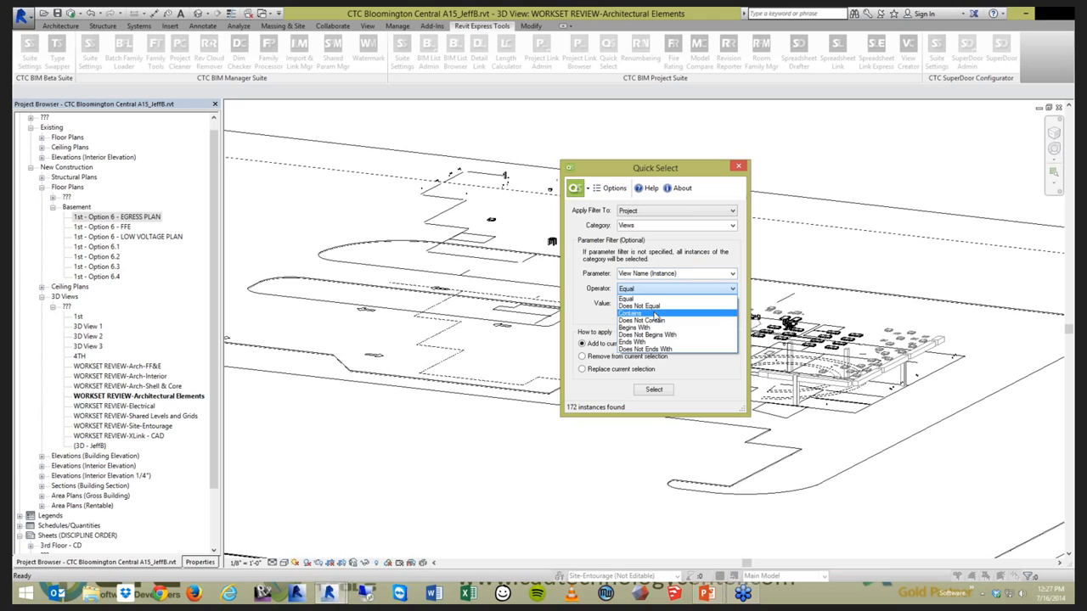
left_click(655, 313)
left_click(654, 303)
type("basement")
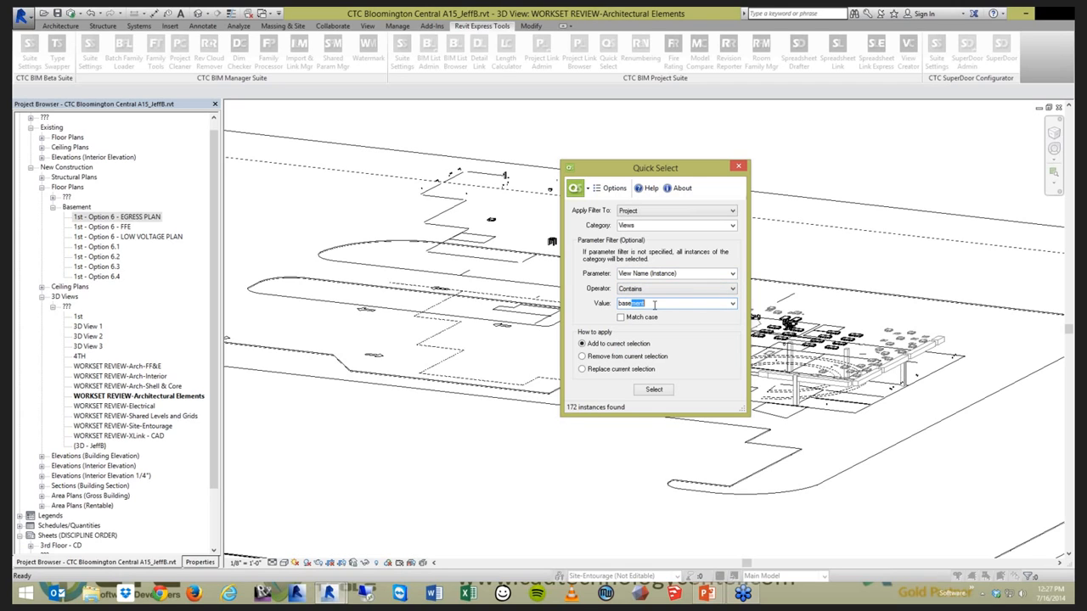
left_click(662, 305)
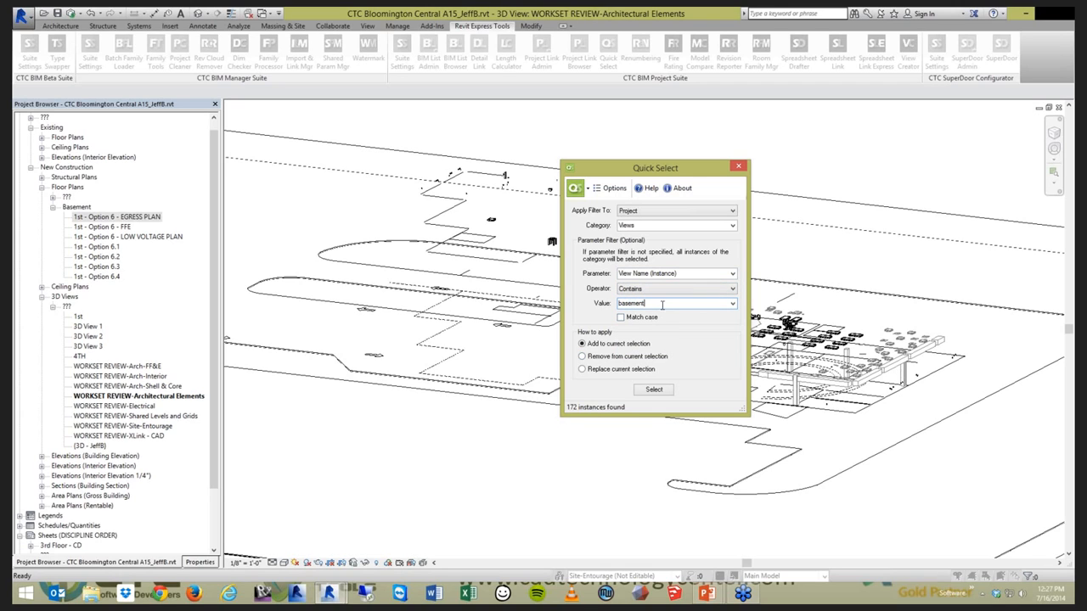
left_click(603, 373)
left_click(654, 392)
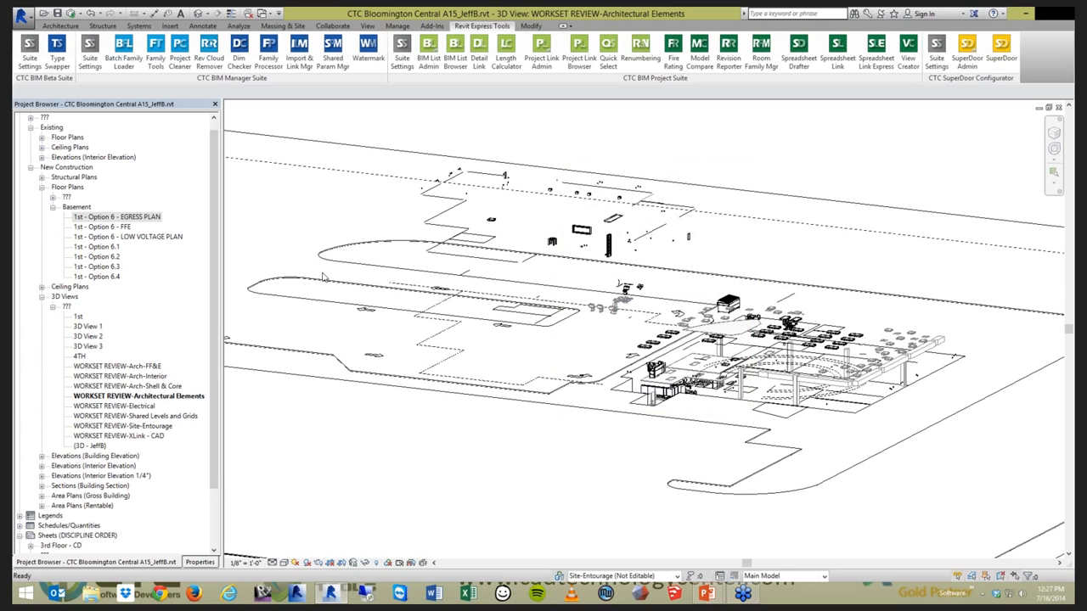
Check the selected views' View Type and the active 3D view entry in the properties, and review the Basement group in the project browser.
left_click(195, 563)
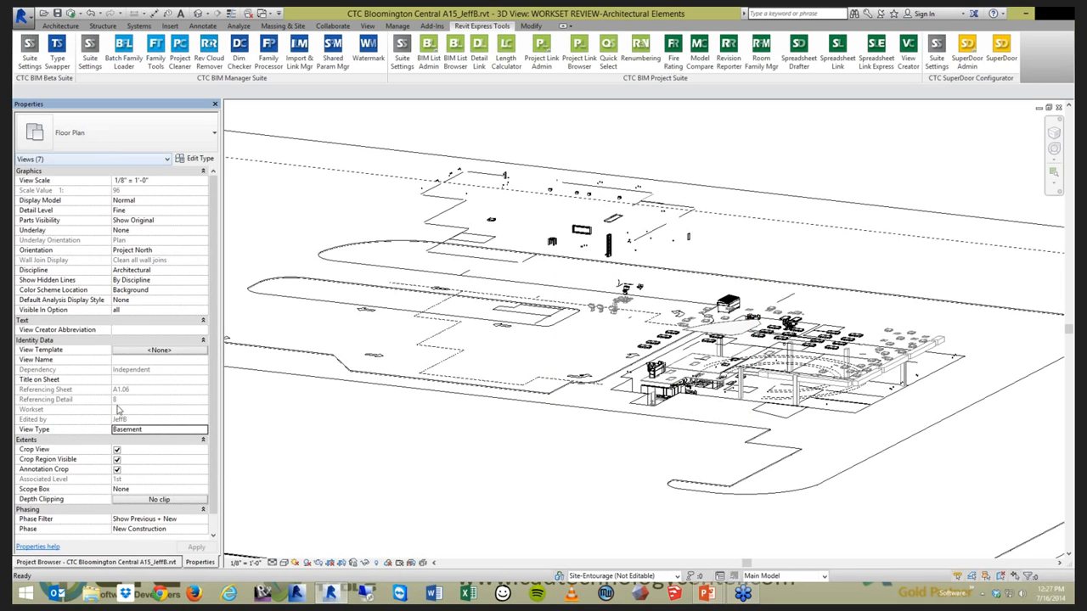
left_click(149, 429)
left_click(167, 160)
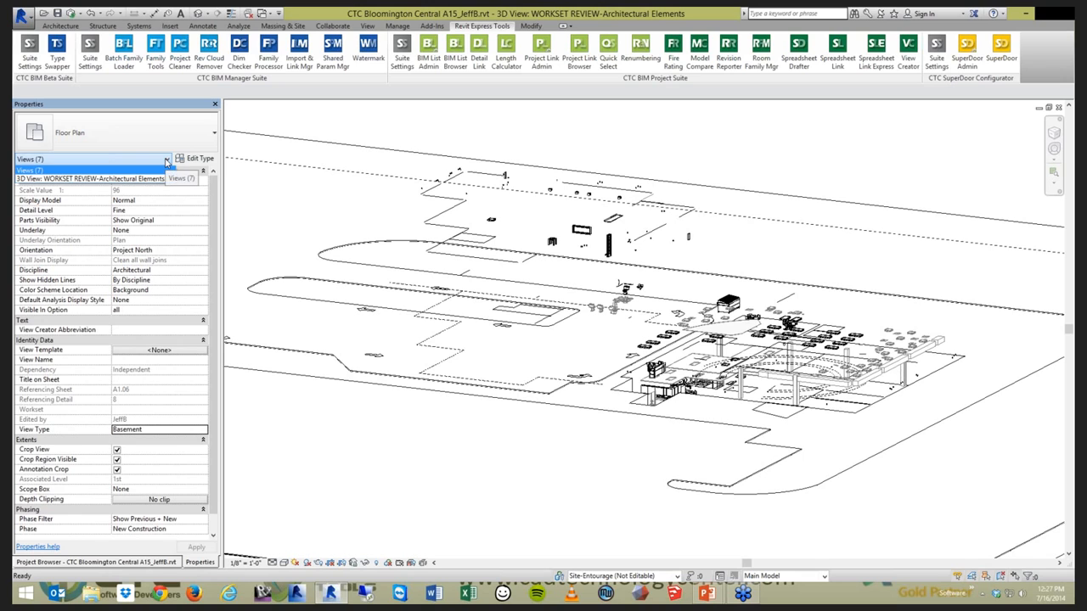
left_click(102, 178)
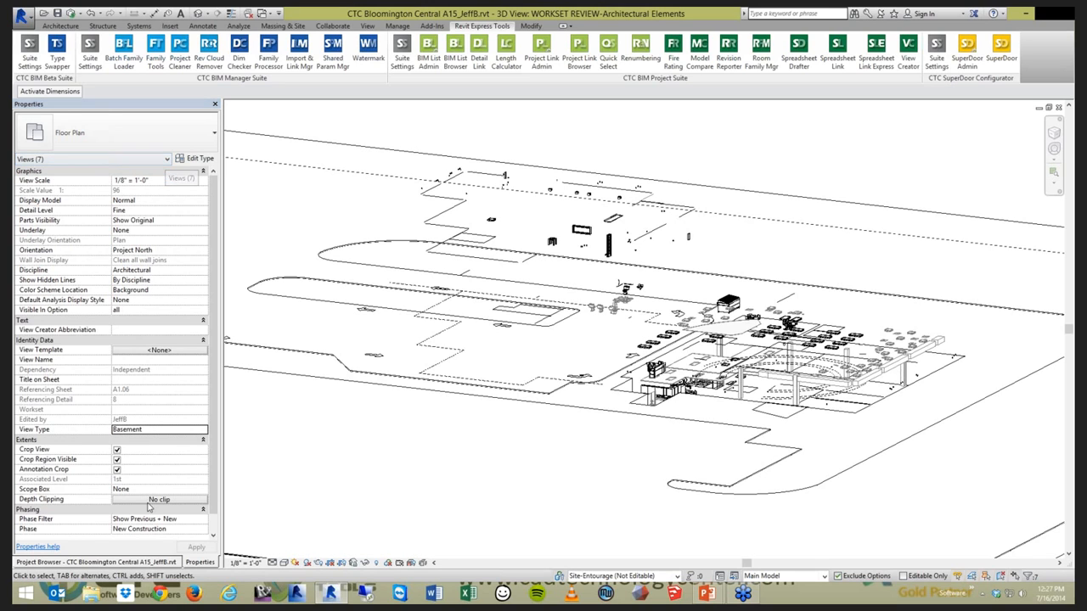
left_click(127, 562)
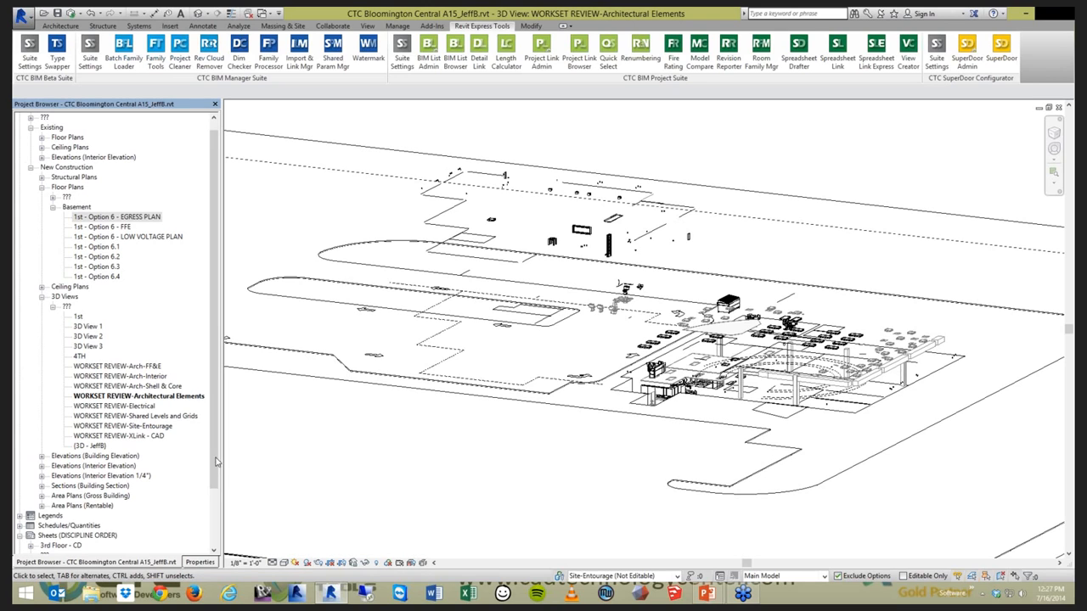
left_click(77, 207)
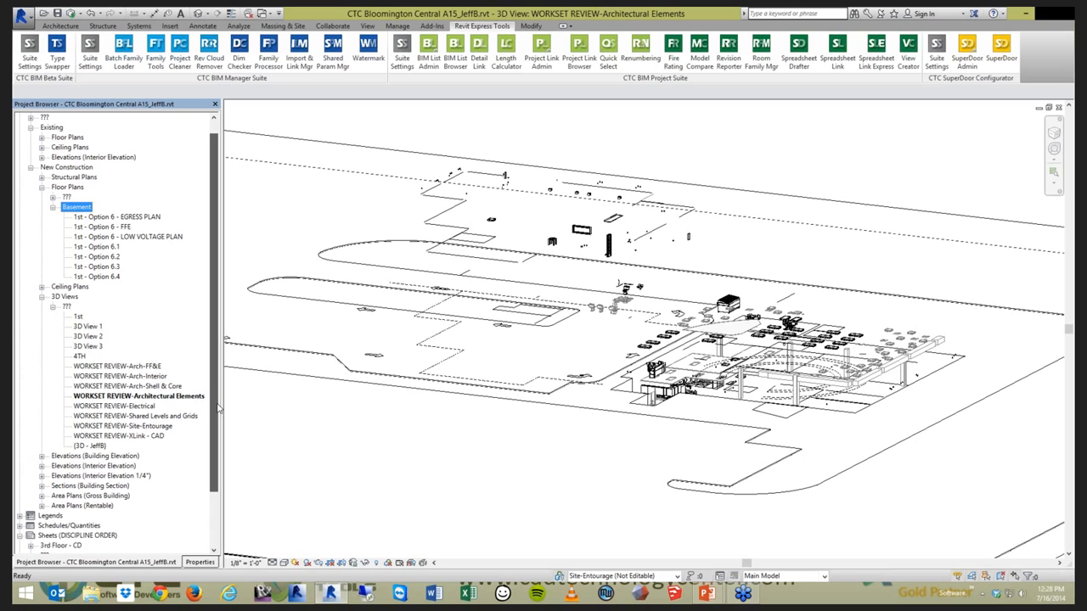
Close Spreadsheet Link without linking any data, and open the 1ST FLOOR FINISH SCHEDULE from the project's schedules.
scroll(219, 408, "down", 2)
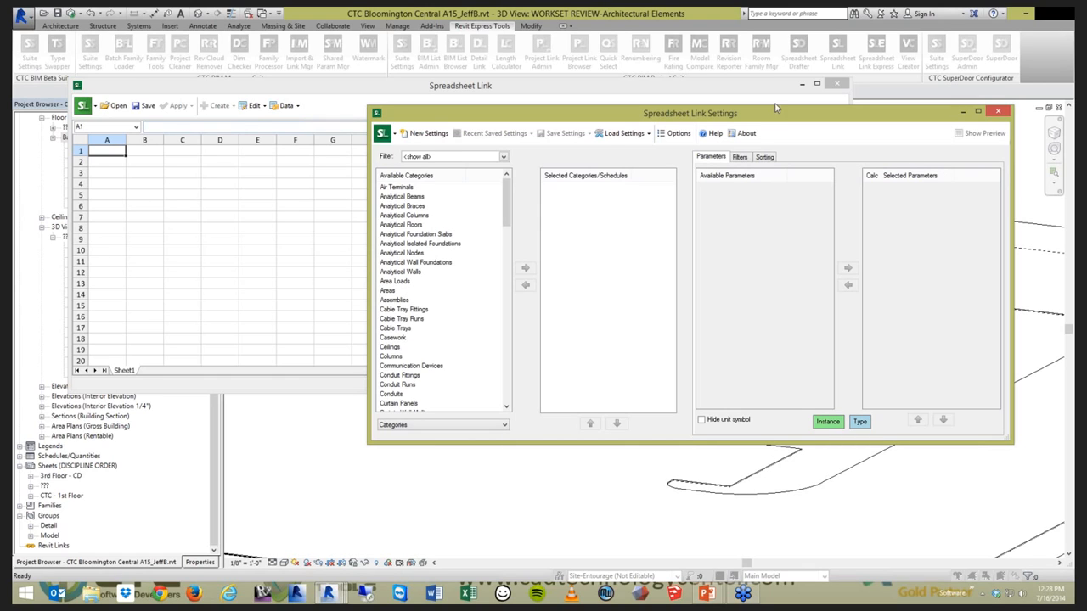
left_click(995, 113)
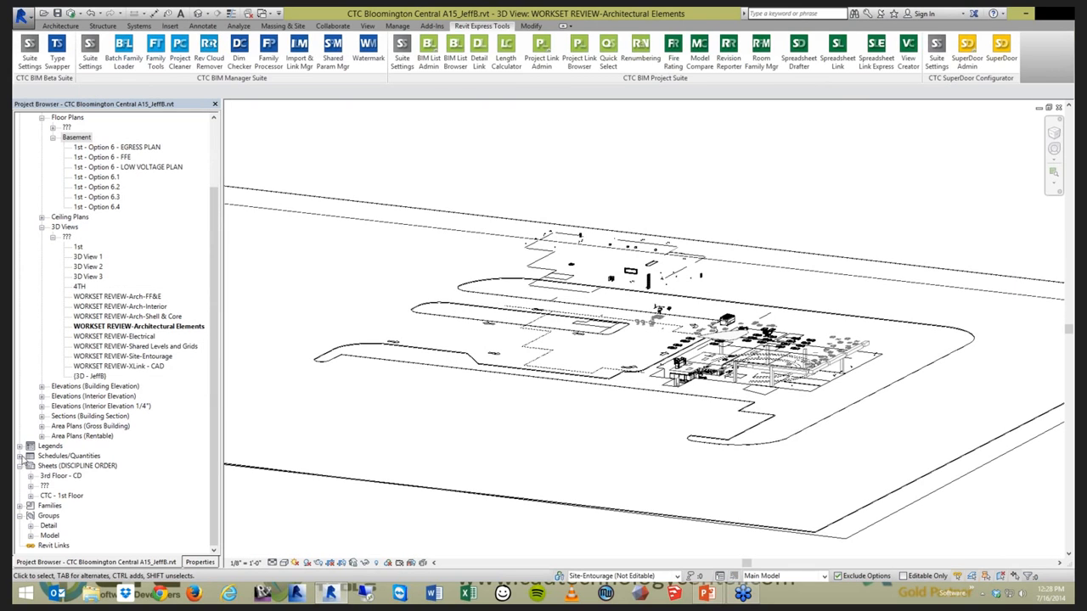
left_click(20, 456)
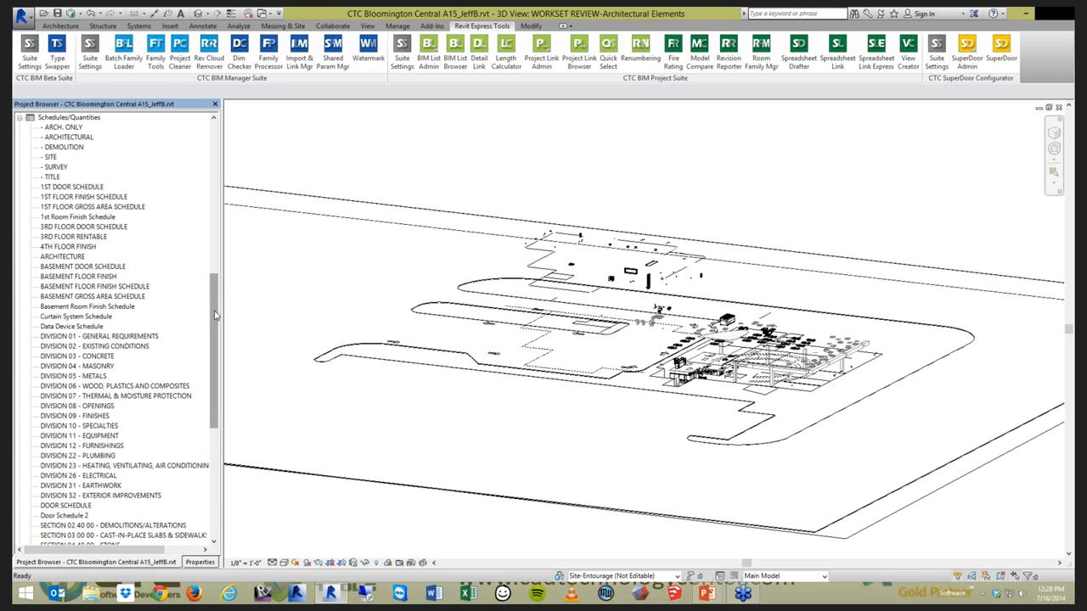
left_click_drag(215, 315, 82, 286)
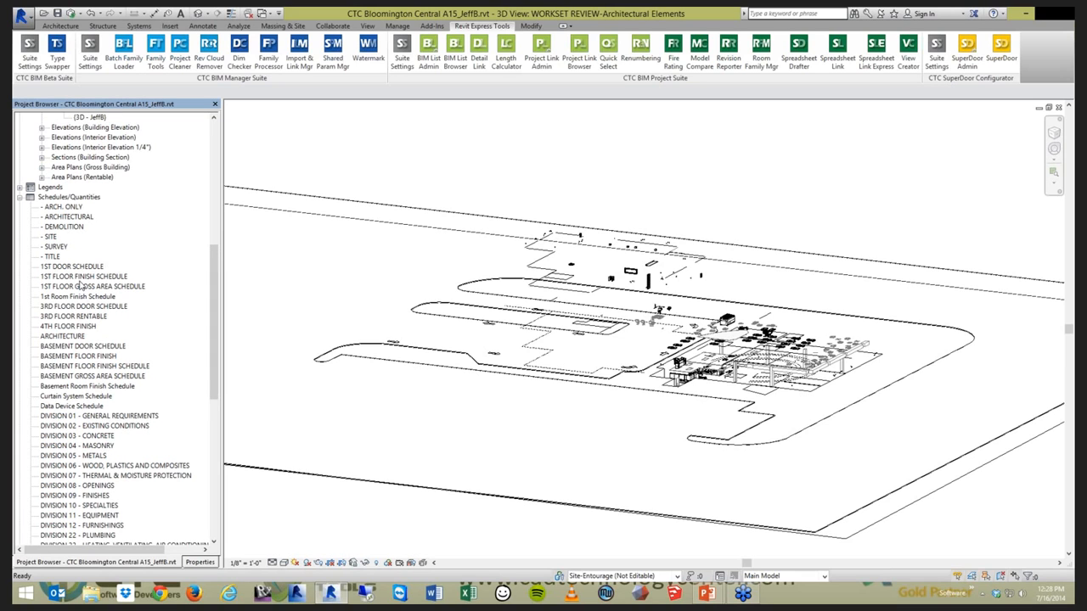
double_click(82, 277)
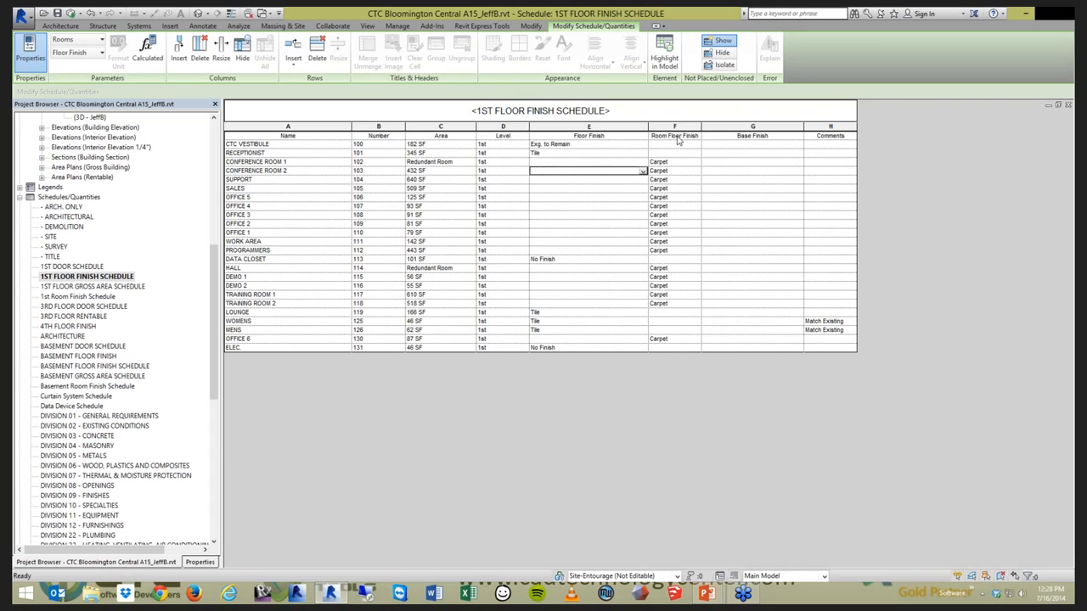
Compare the Floor Finish and Room Floor Finish columns in the 1ST FLOOR FINISH SCHEDULE.
left_click(679, 139)
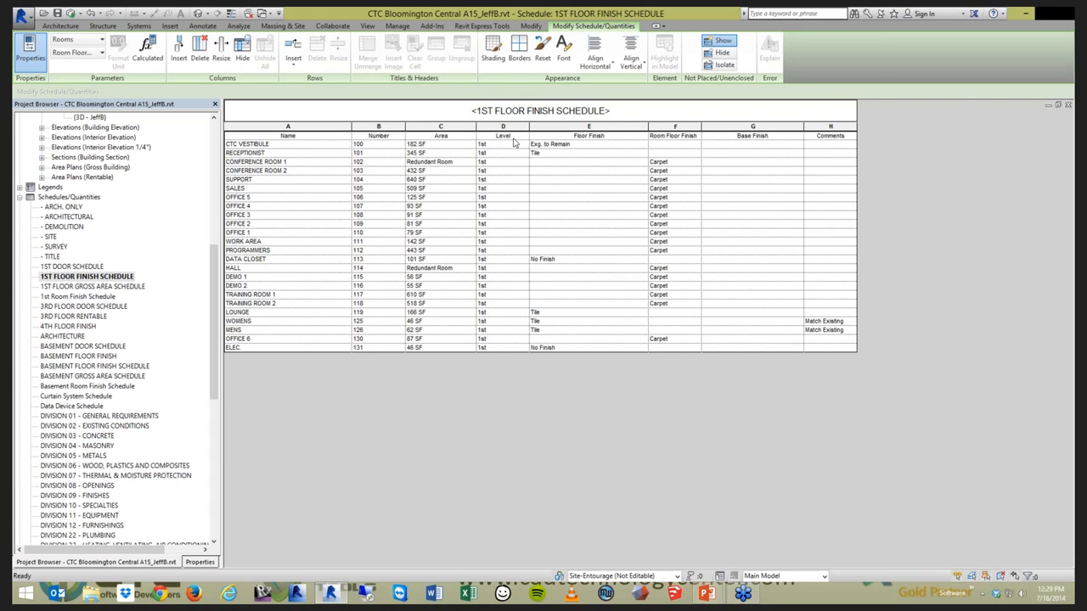
left_click(616, 136)
left_click_drag(610, 136, 564, 137)
left_click(572, 154)
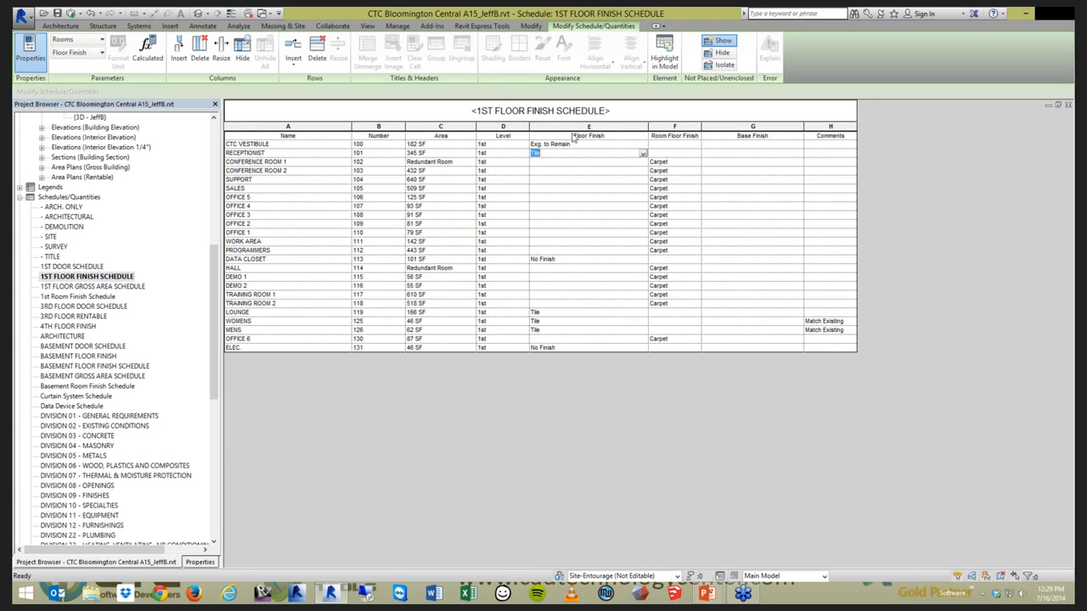
left_click(574, 136)
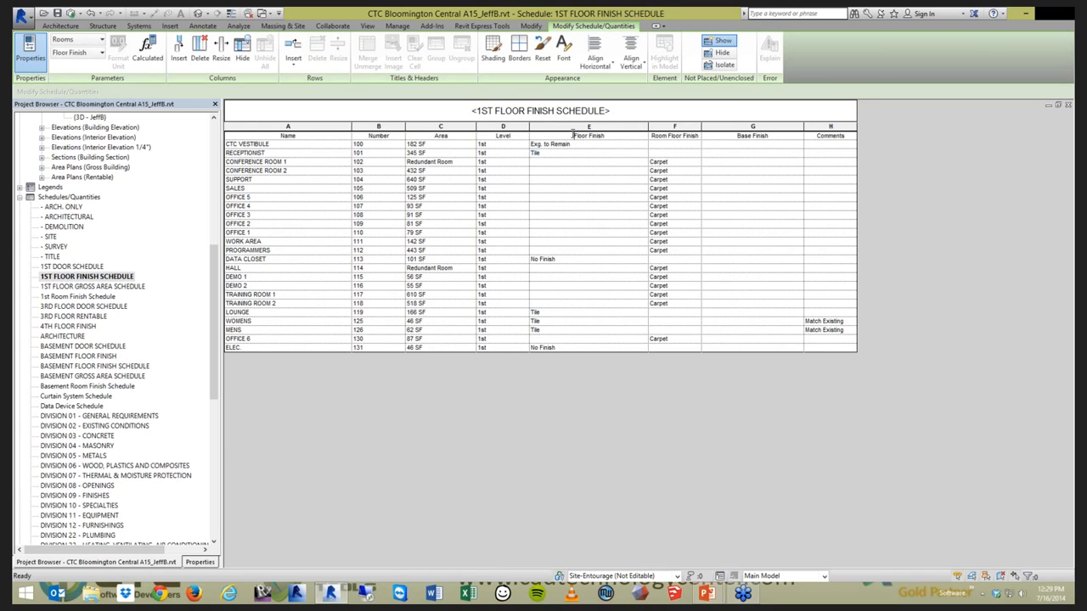
left_click(653, 135)
Set the Floor Finish of CONFERENCE ROOM 1 and CONFERENCE ROOM 2 to Carpet.
left_click(596, 161)
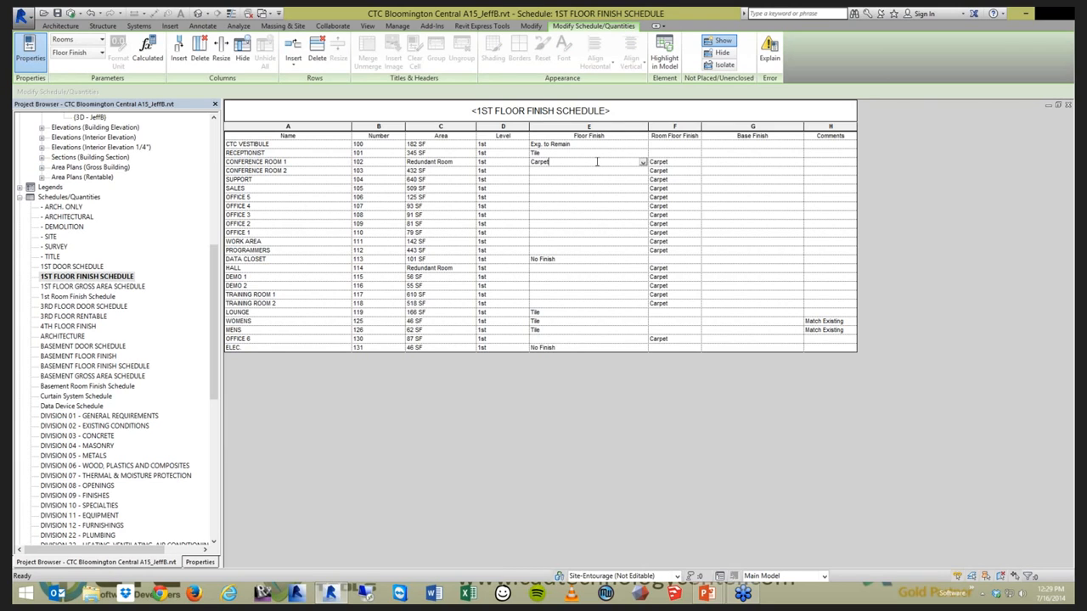
left_click(599, 172)
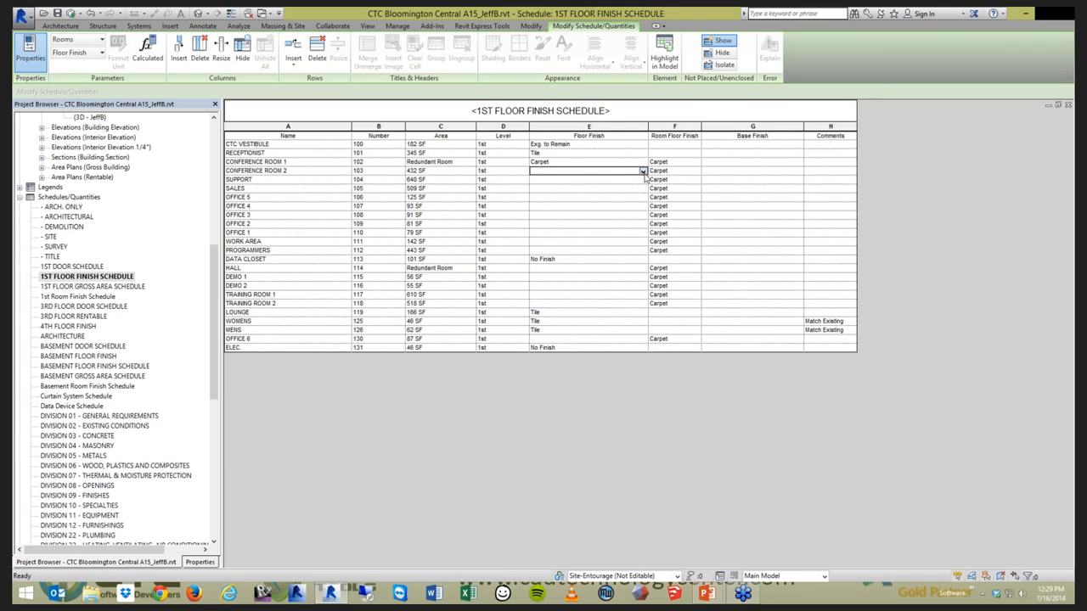
left_click(643, 171)
left_click(561, 180)
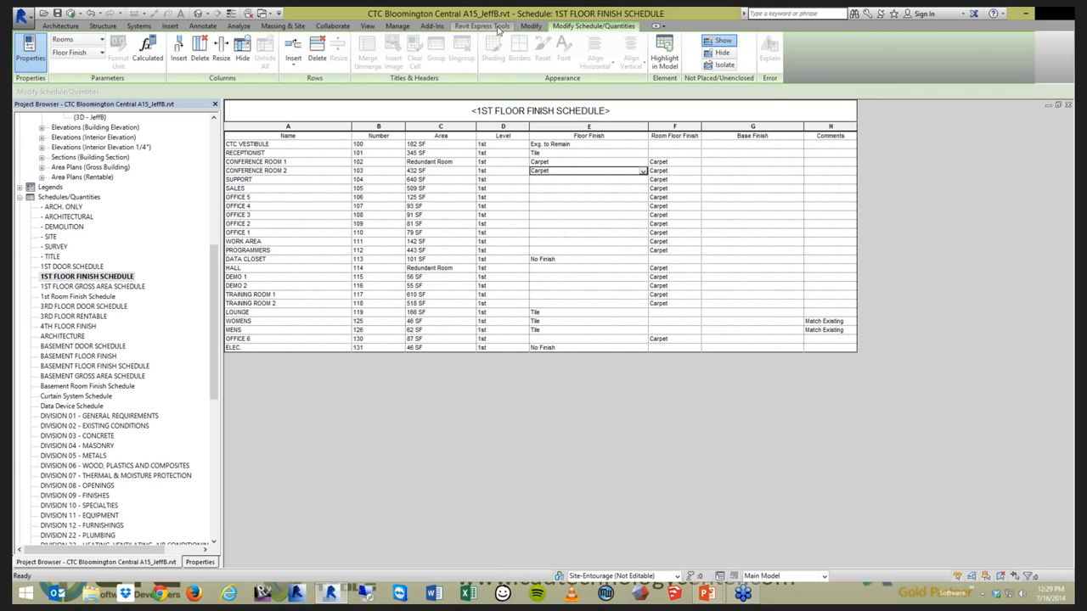
Start Spreadsheet Link and add the Rooms category to the selected categories.
left_click(481, 26)
left_click(838, 49)
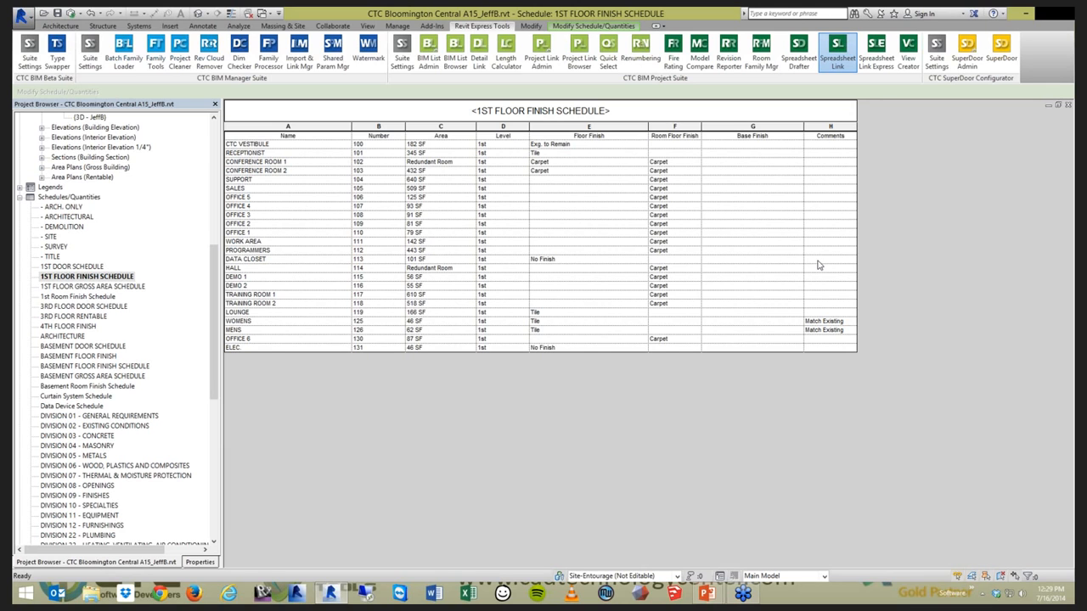
scroll(407, 281, "down", 10)
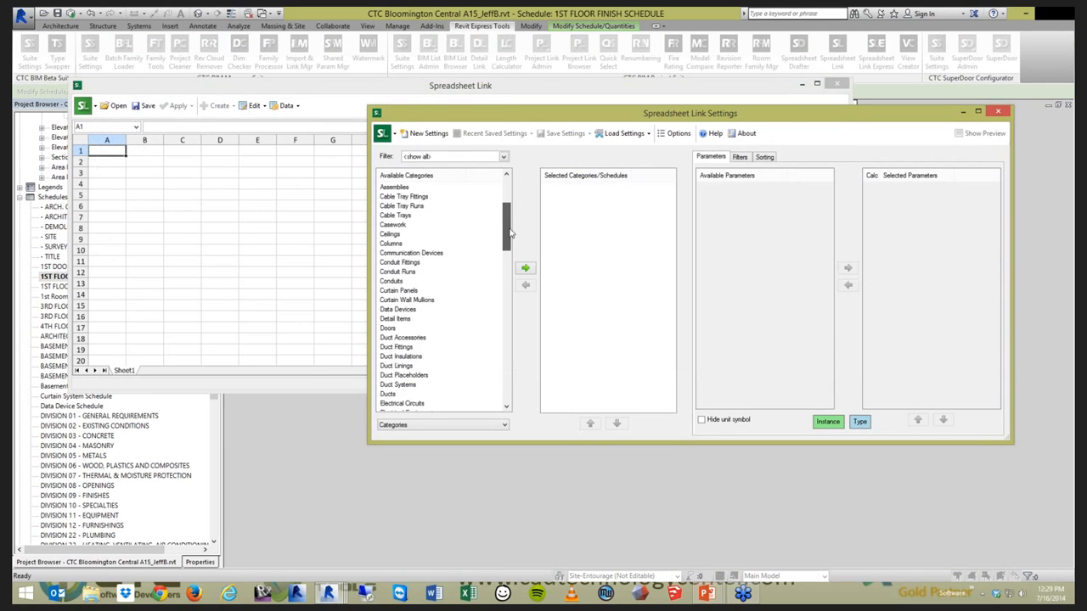
left_click(388, 283)
key("r")
key("o")
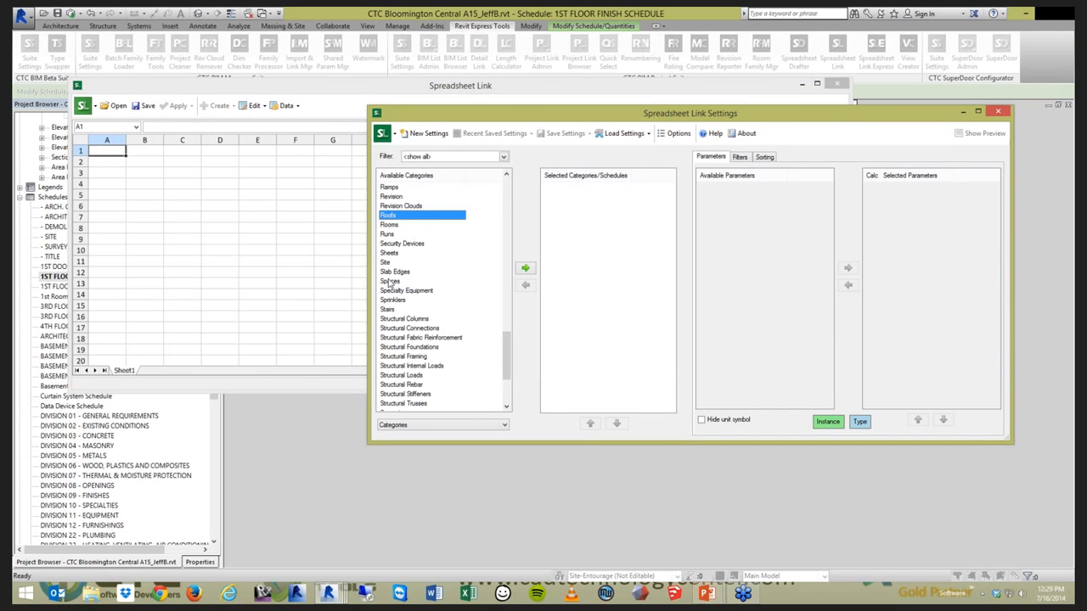
left_click(437, 228)
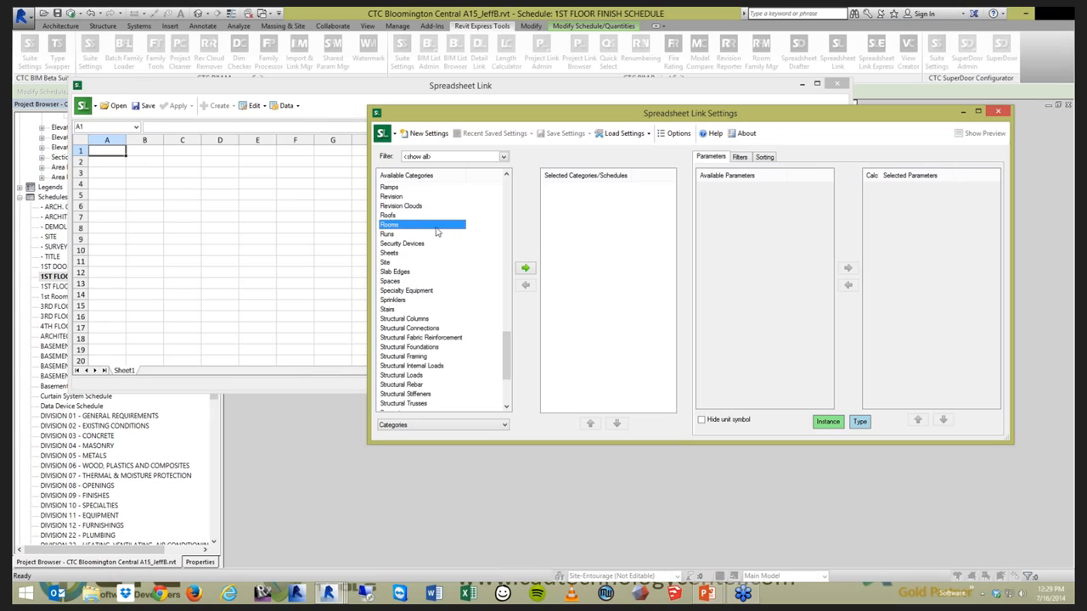
left_click(529, 269)
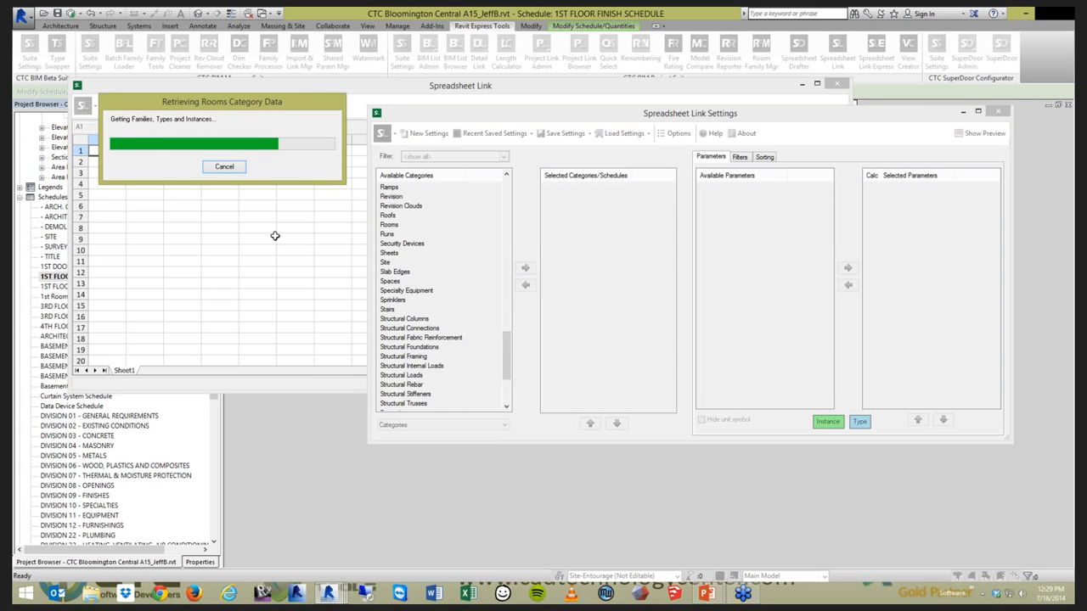
Add the Floor Finish and Room Floor Finish parameters to the linked Rooms data.
left_click_drag(835, 216, 756, 293)
left_click(755, 292)
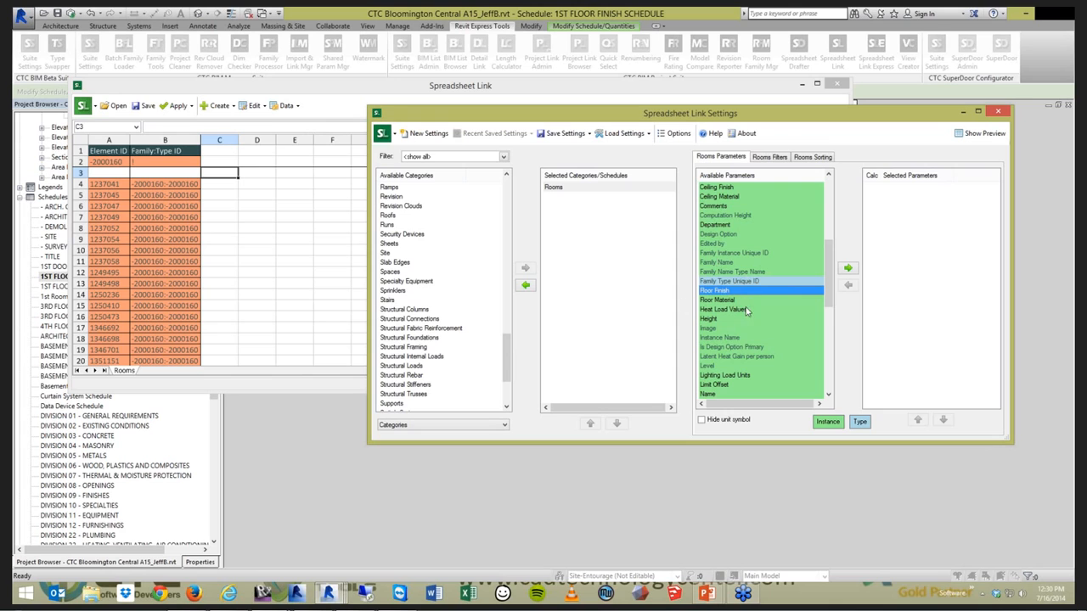
left_click(848, 268)
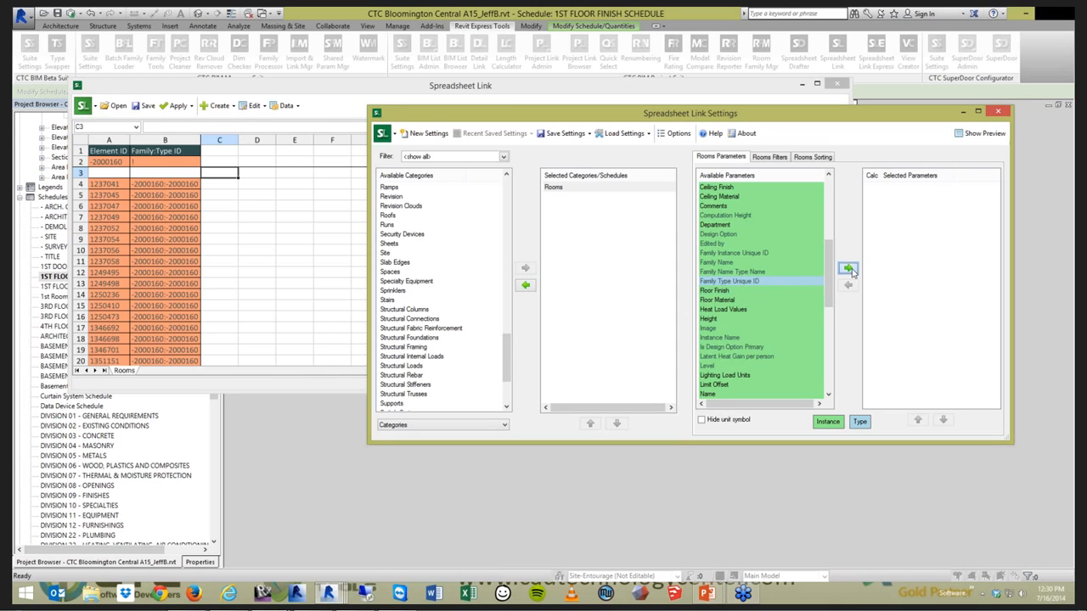
left_click_drag(830, 270, 827, 343)
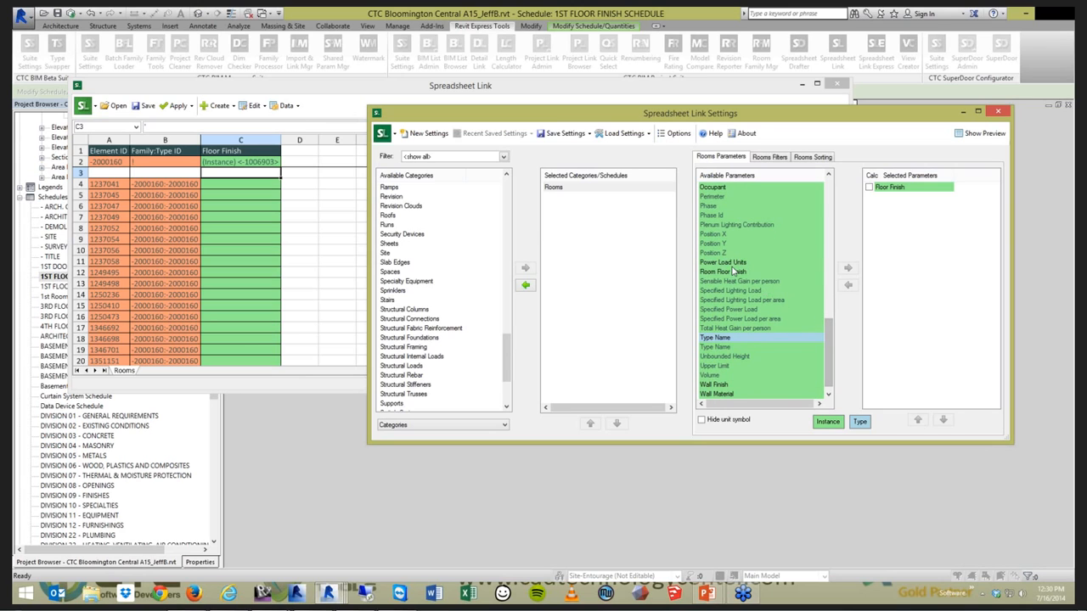
left_click(848, 268)
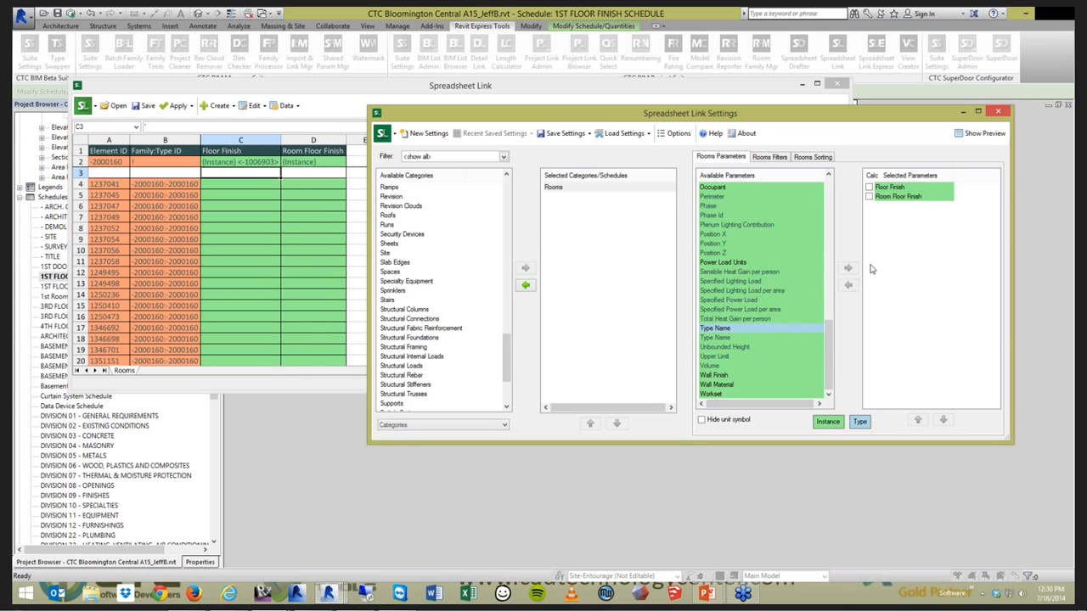
Filter the linked rooms by associated level, including only the 1st level.
left_click(777, 159)
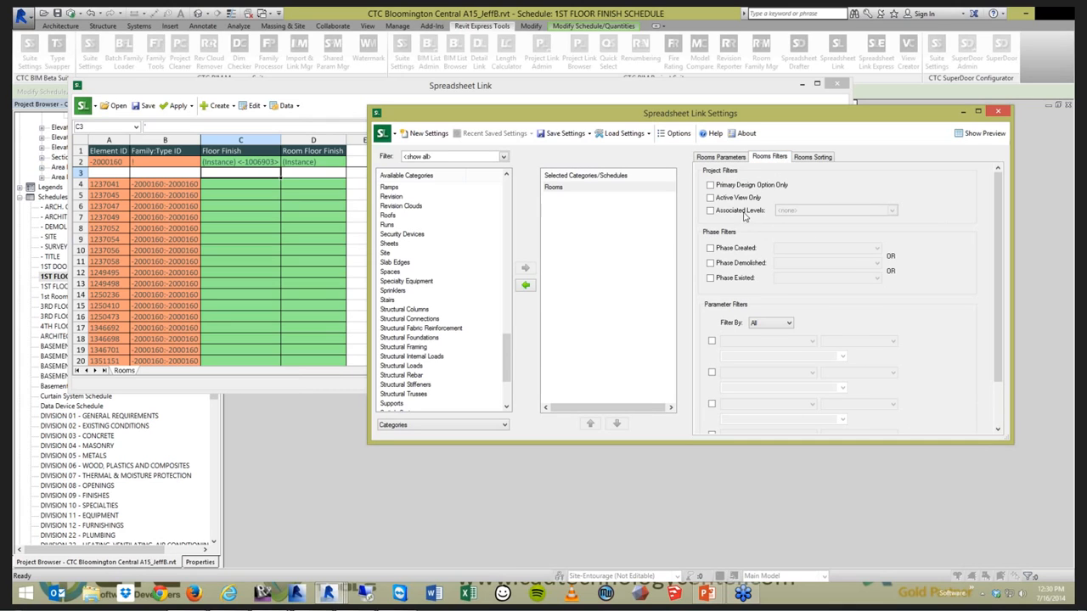
left_click(744, 212)
left_click(892, 209)
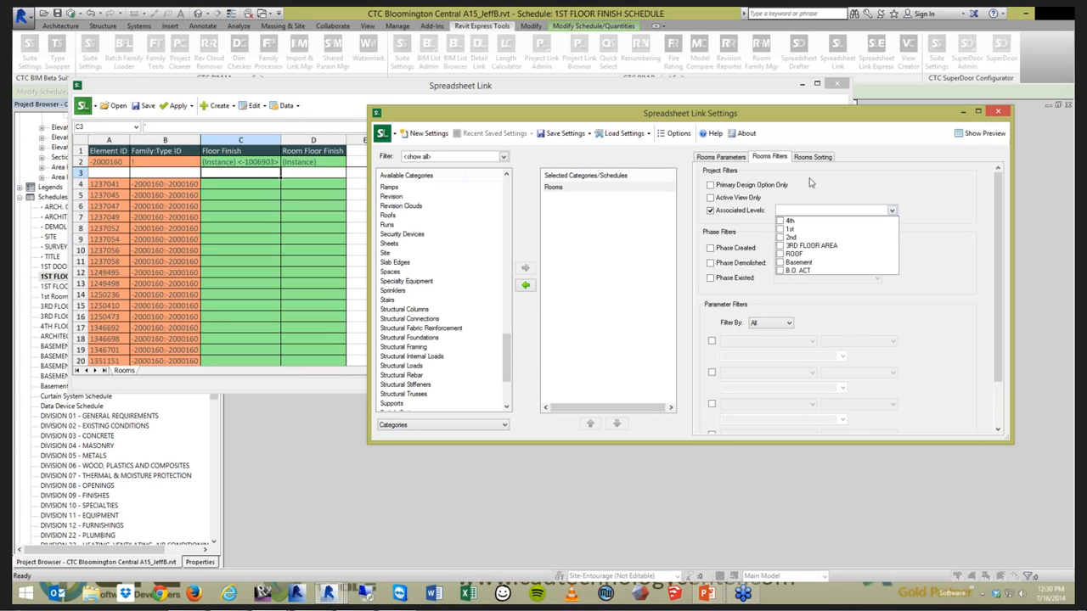
left_click(780, 230)
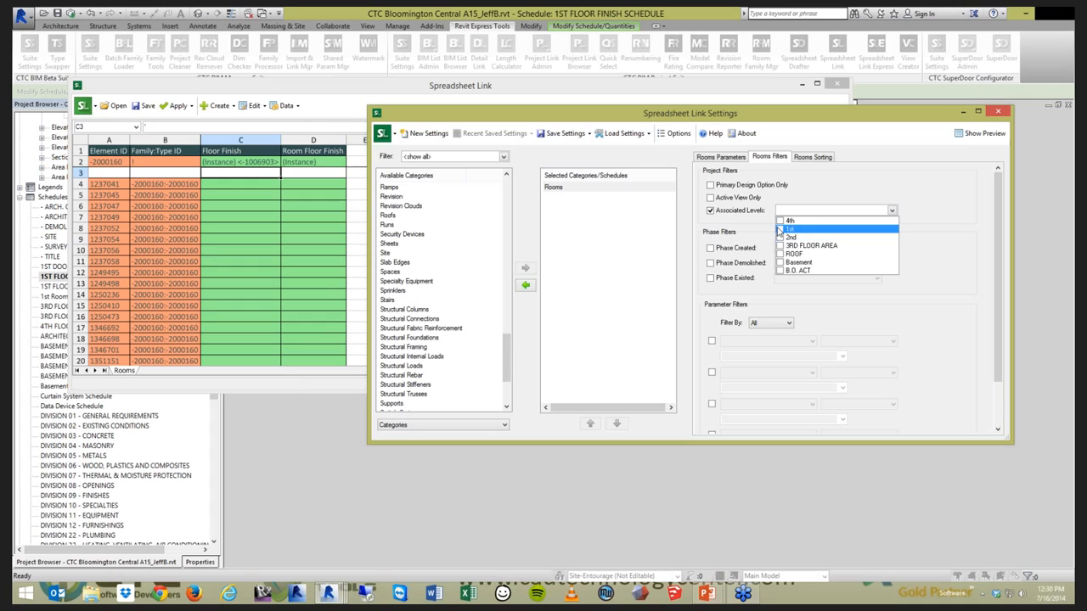
left_click(780, 230)
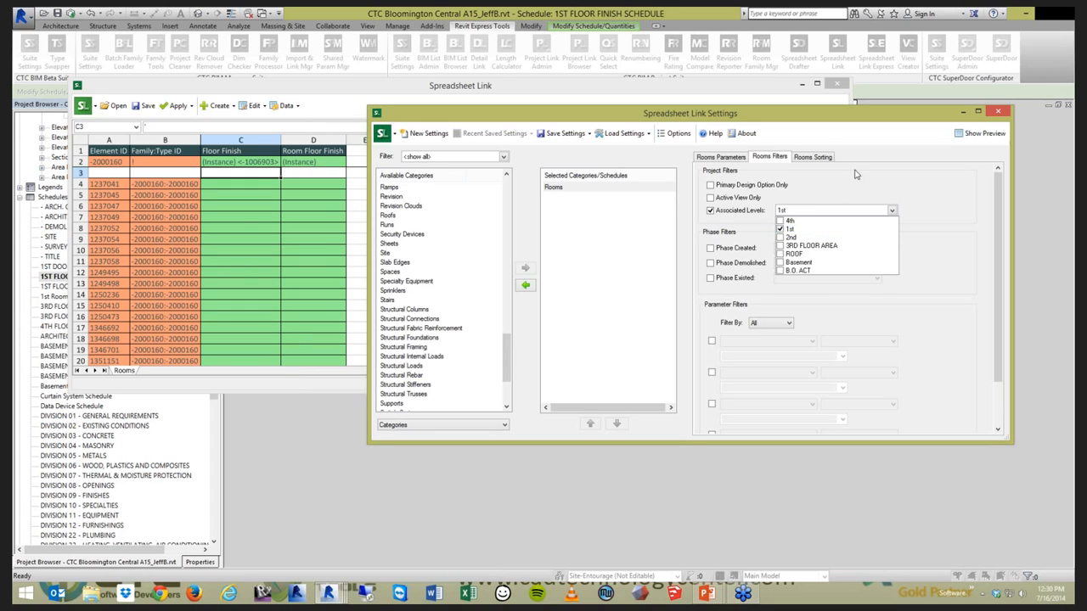
left_click(856, 174)
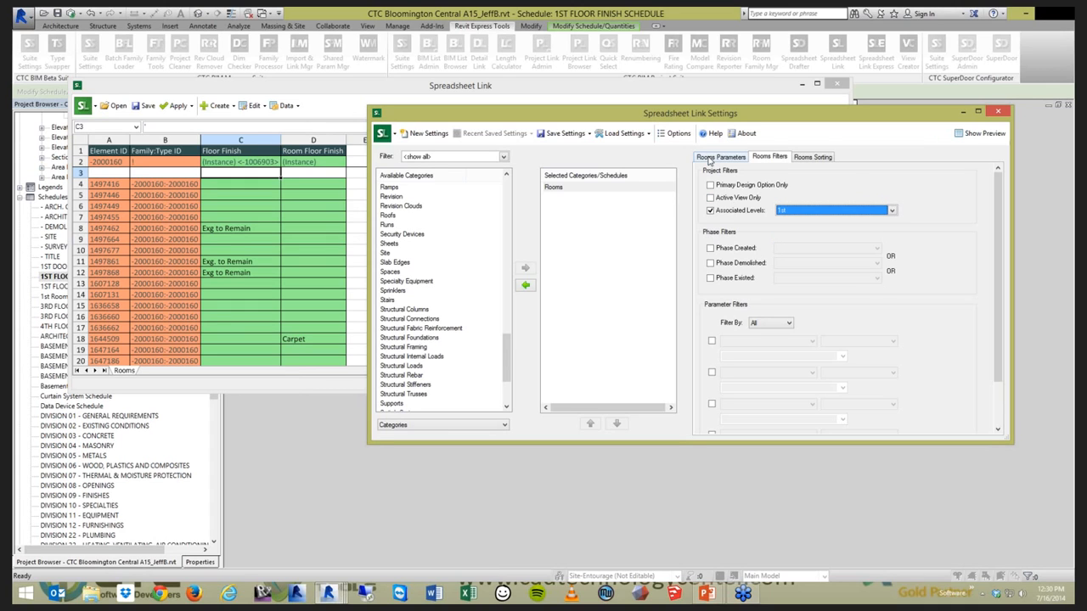
Review the level-filtered room rows in the spreadsheet and the list of selected Rooms parameters.
left_click(337, 93)
scroll(455, 233, "down", 3)
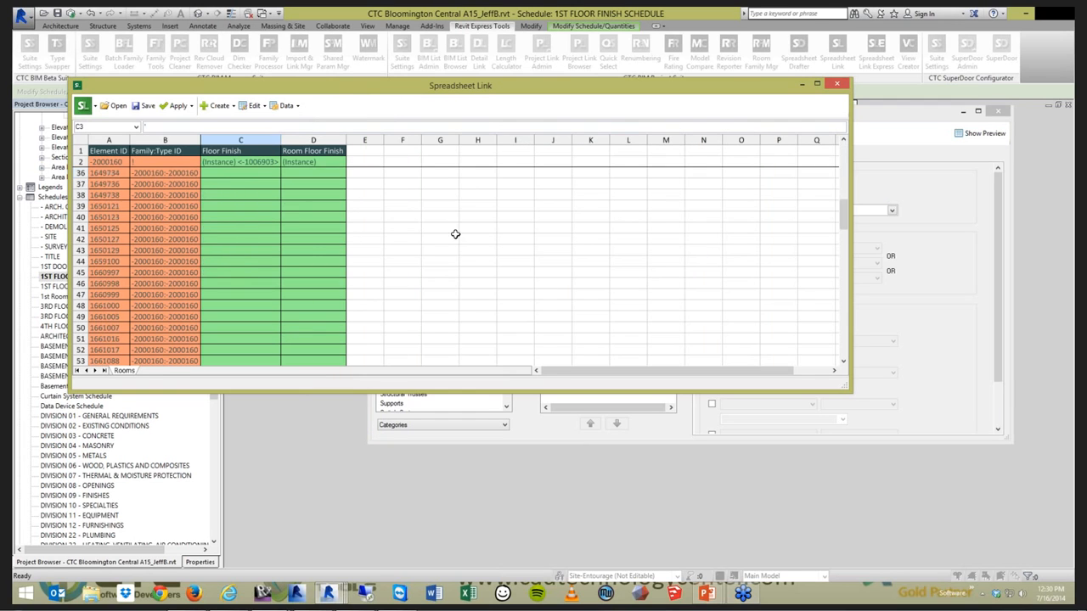
scroll(452, 227, "up", 3)
left_click(901, 168)
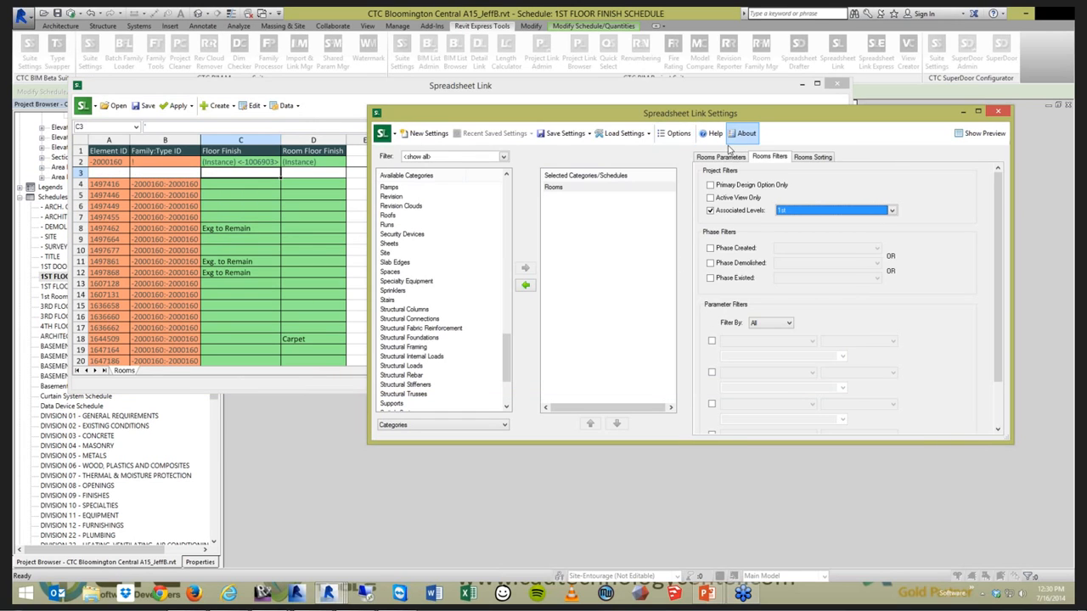
left_click(727, 158)
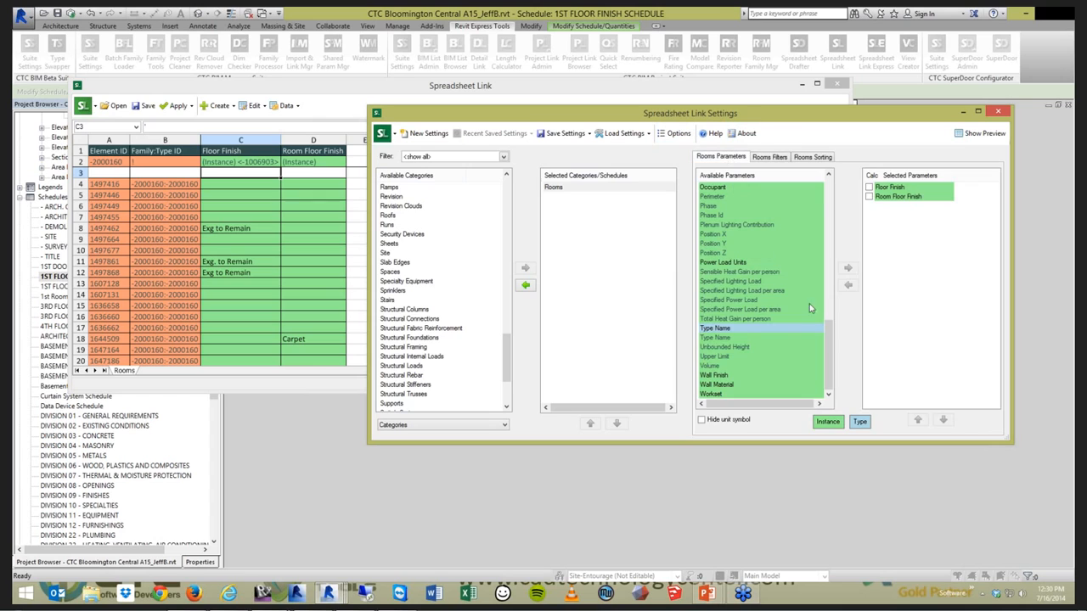
Enable the first parameter filter for Rooms and browse its available parameters without choosing one.
left_click(774, 159)
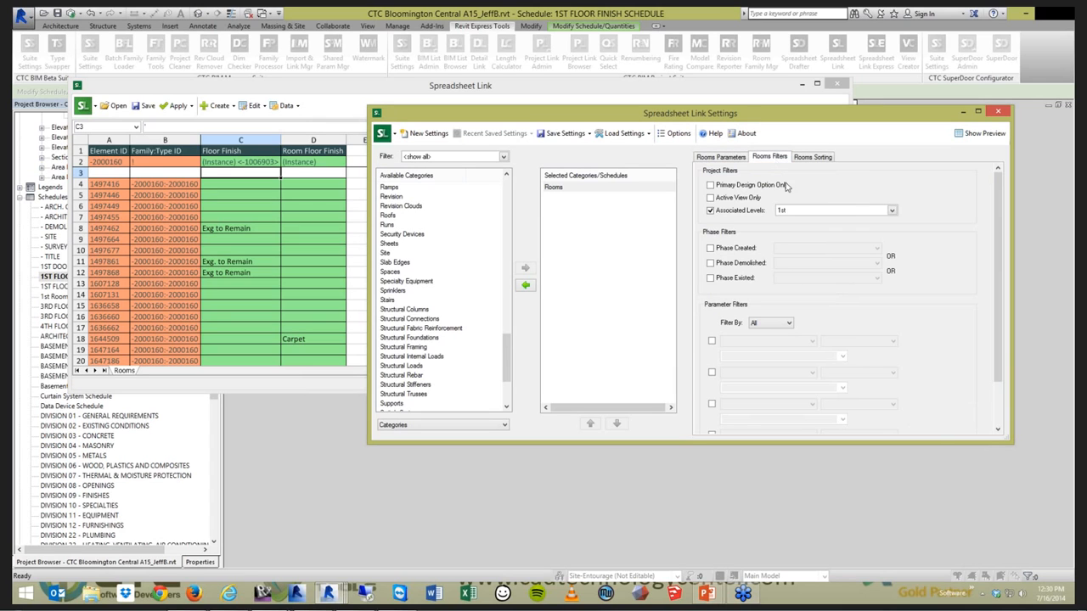
left_click(712, 340)
left_click(789, 342)
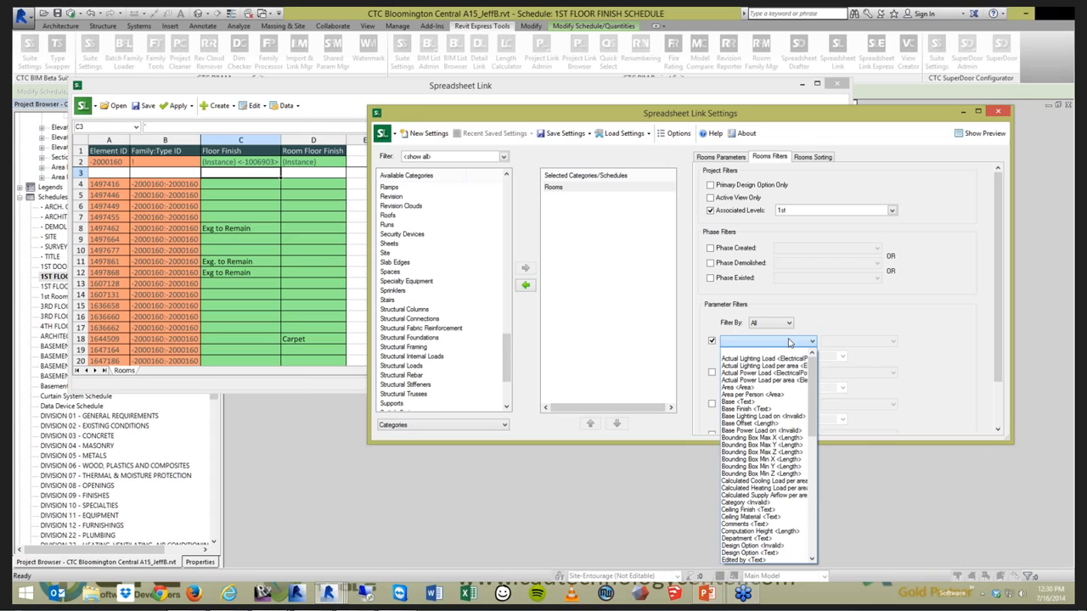
left_click(791, 342)
Examine the Floor Finish and Room Floor Finish values down the whole Rooms sheet, highlight the Carpet entries in D120:D126, and return to the link settings.
left_click(334, 90)
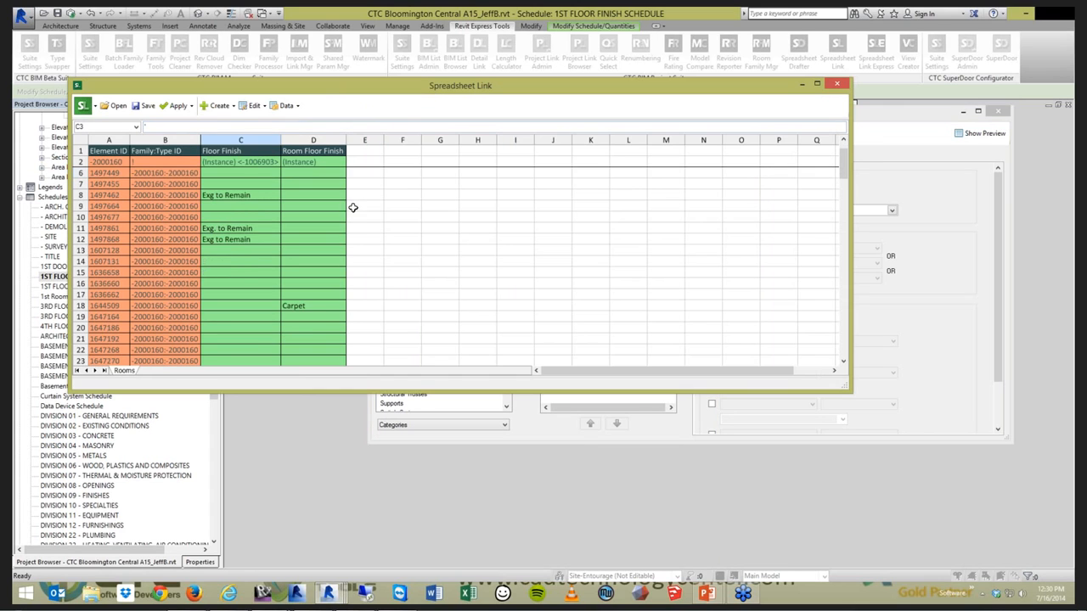
scroll(350, 212, "down", 2)
scroll(331, 249, "up", 2)
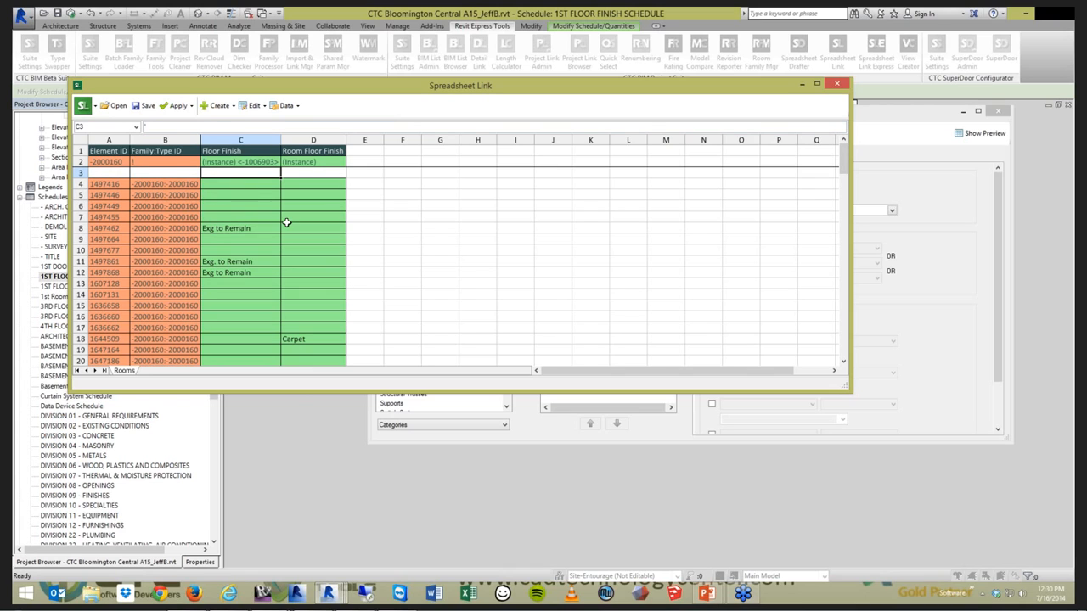
scroll(274, 241, "down", 4)
scroll(273, 242, "down", 14)
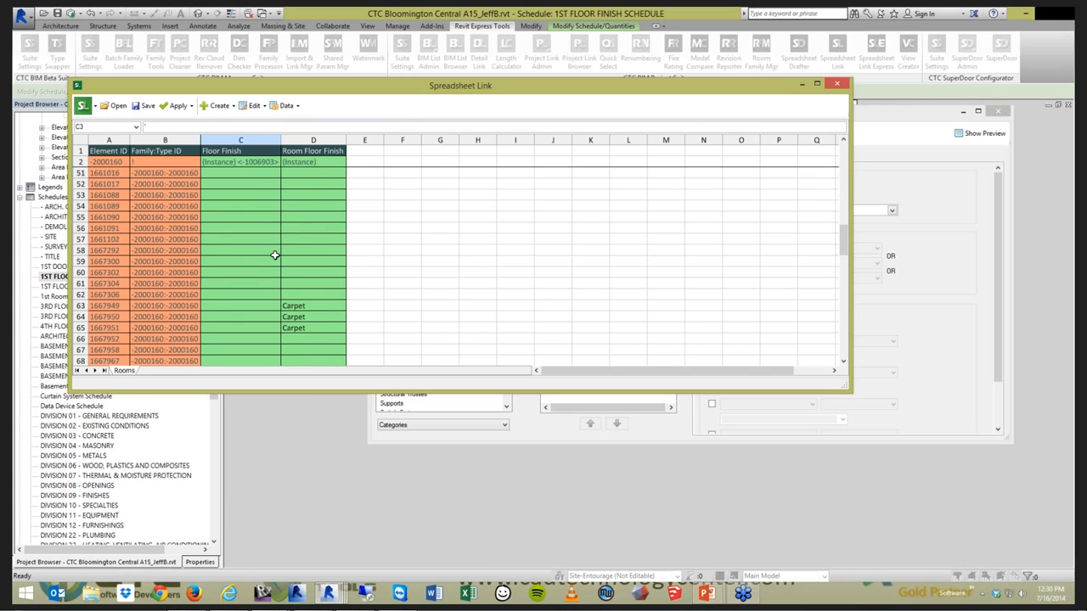
scroll(277, 261, "down", 1)
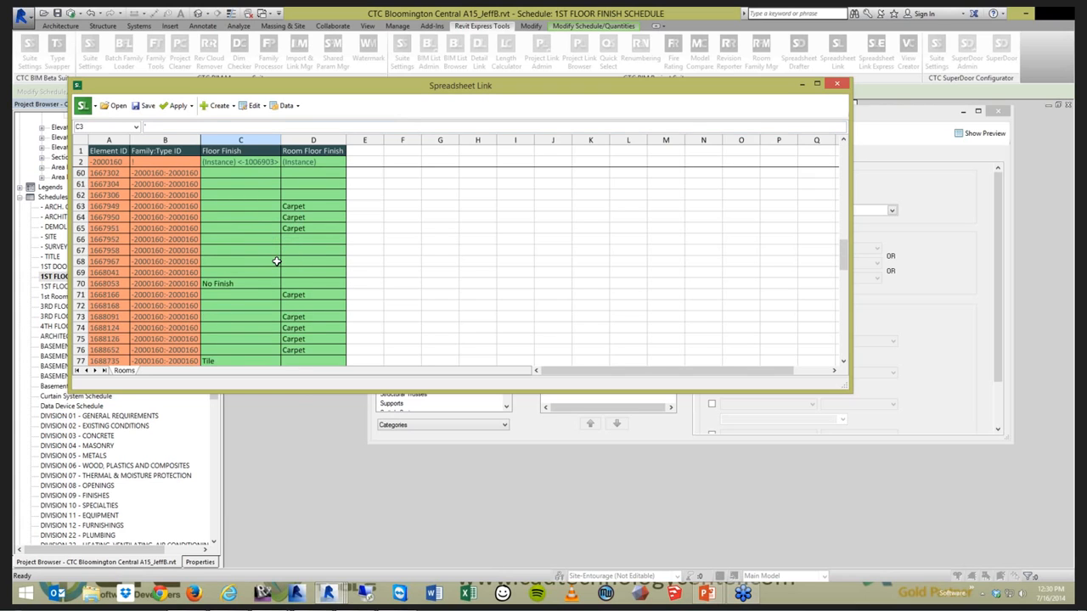
scroll(280, 260, "up", 19)
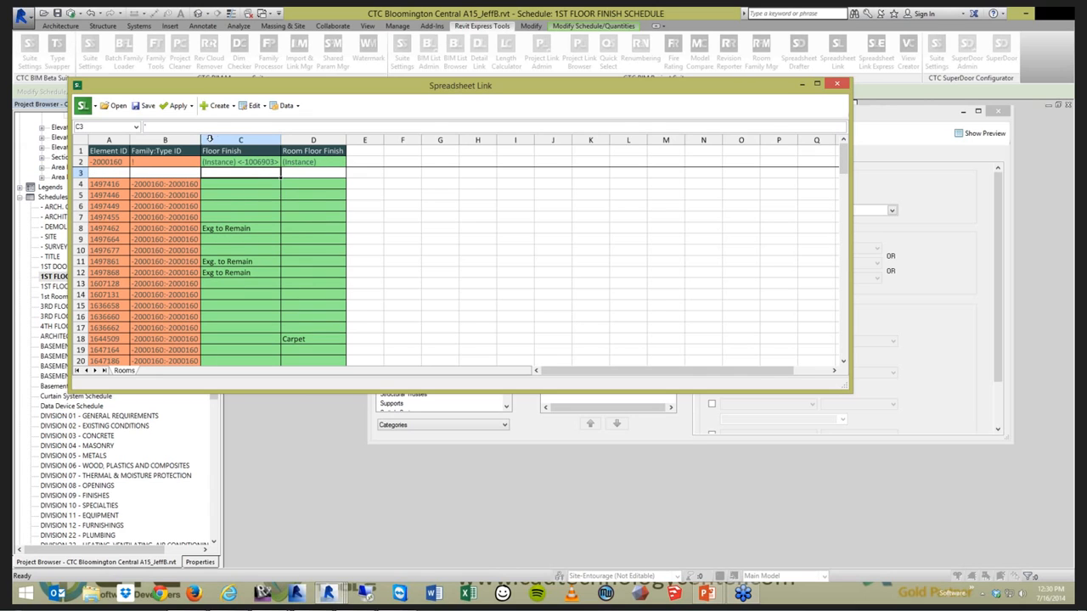
scroll(241, 192, "down", 20)
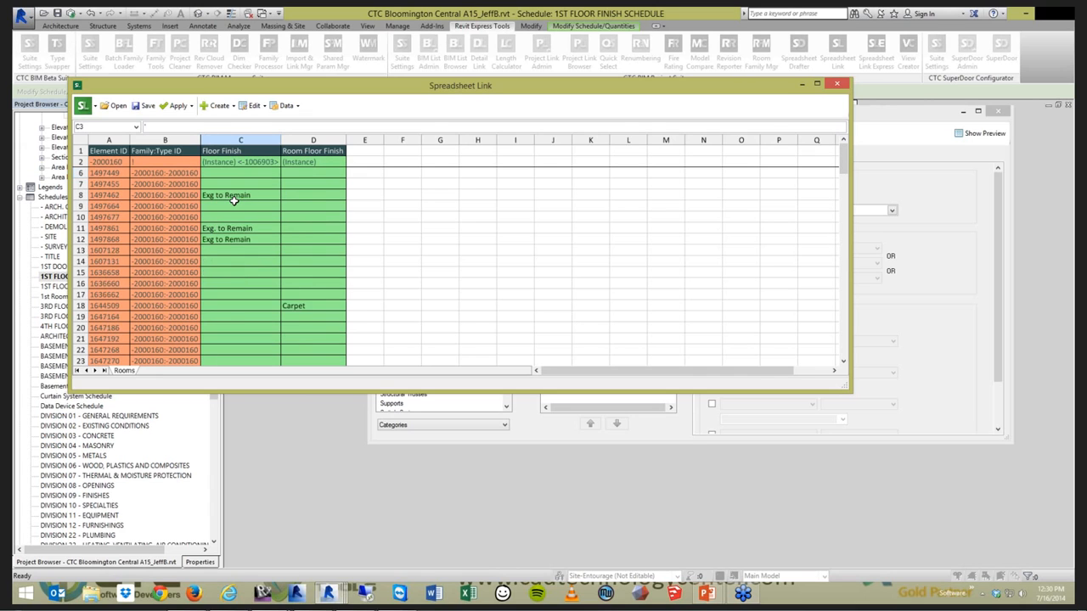
scroll(243, 194, "down", 15)
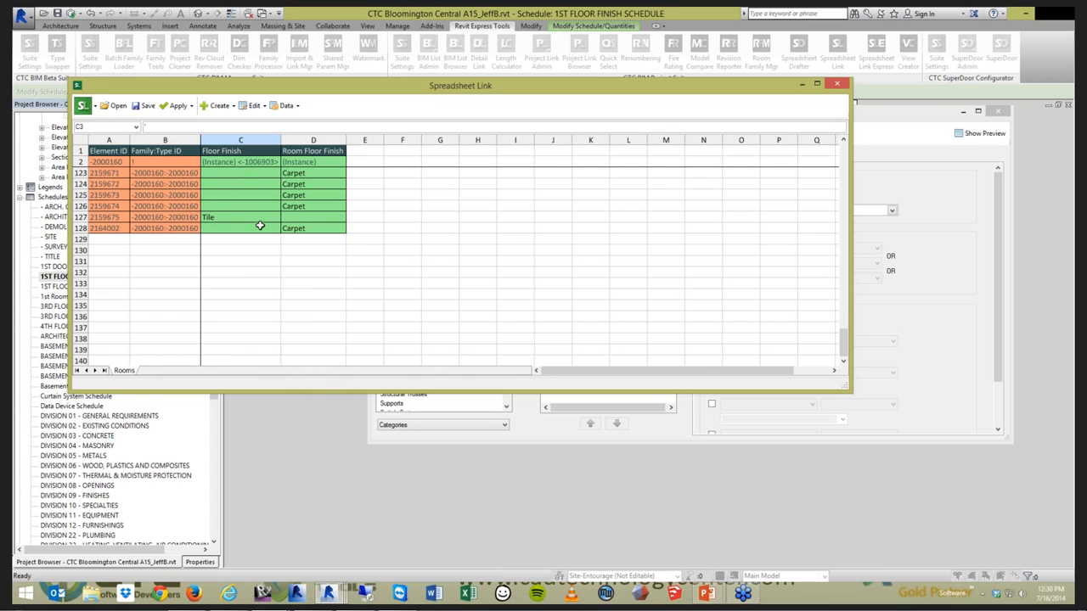
scroll(259, 226, "up", 1)
scroll(259, 226, "up", 1)
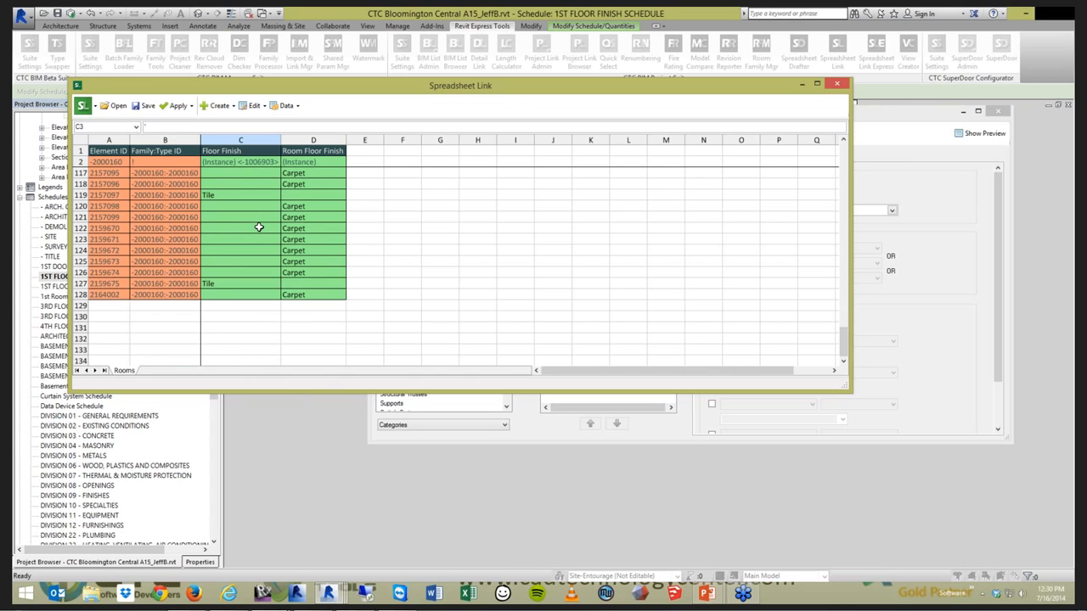
scroll(259, 226, "up", 1)
left_click_drag(288, 242, 292, 308)
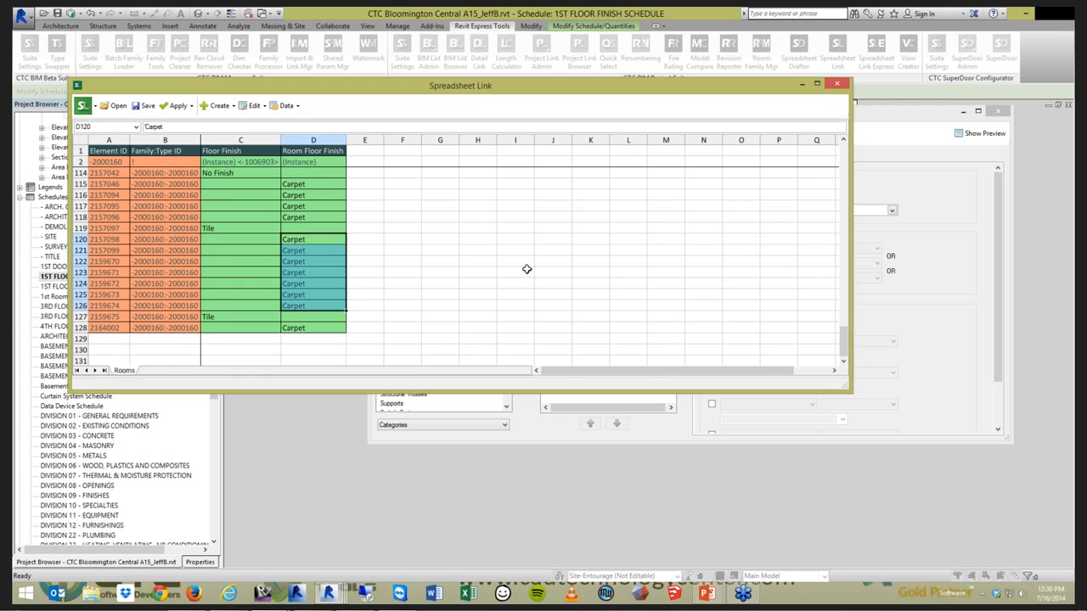
left_click(951, 345)
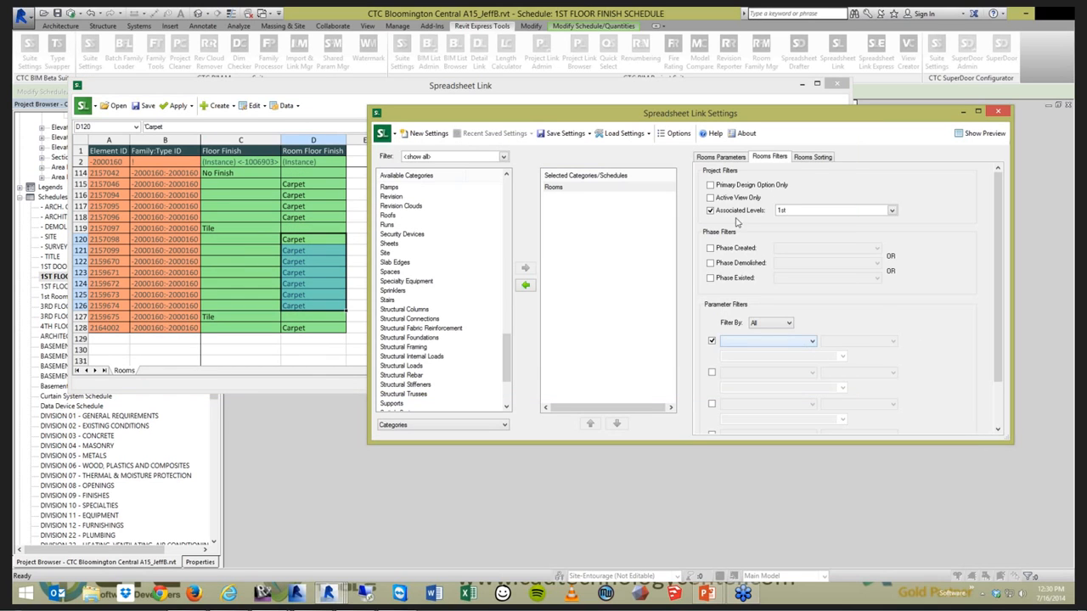
Sort the linked rooms by the Room Floor Finish instance parameter in ascending order.
left_click(810, 158)
left_click(754, 179)
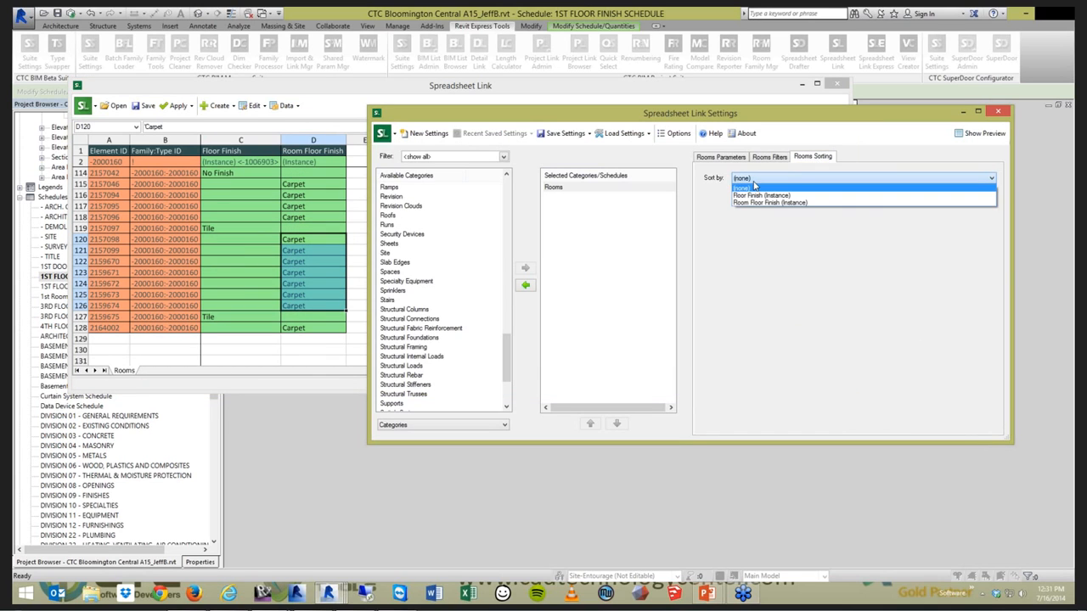
left_click(756, 204)
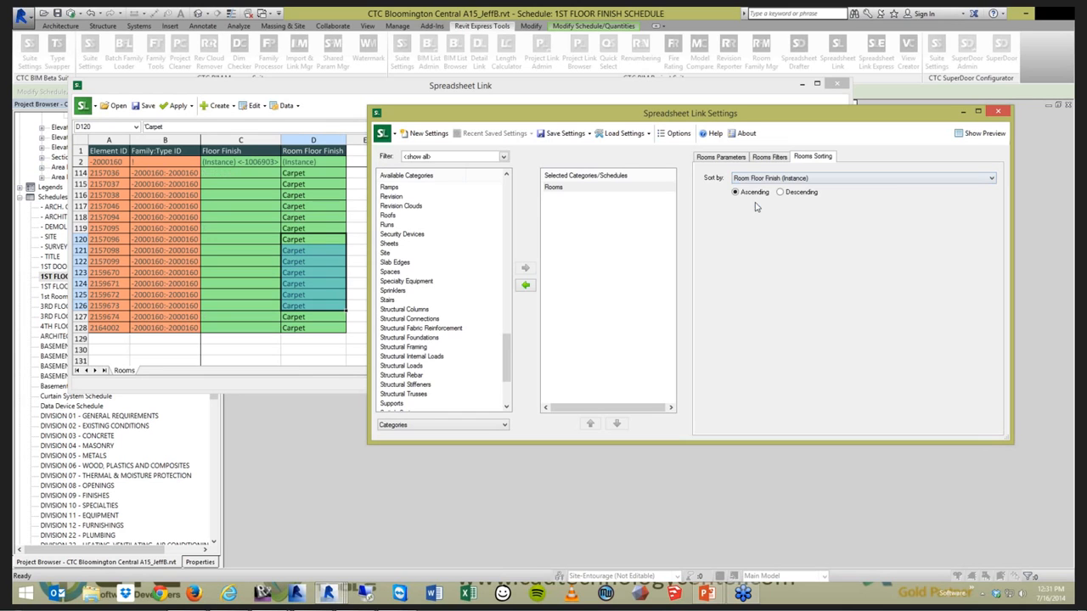
Examine the sorted Rooms sheet to find where the block of Carpet values in the Room Floor Finish column starts and ends.
left_click(267, 228)
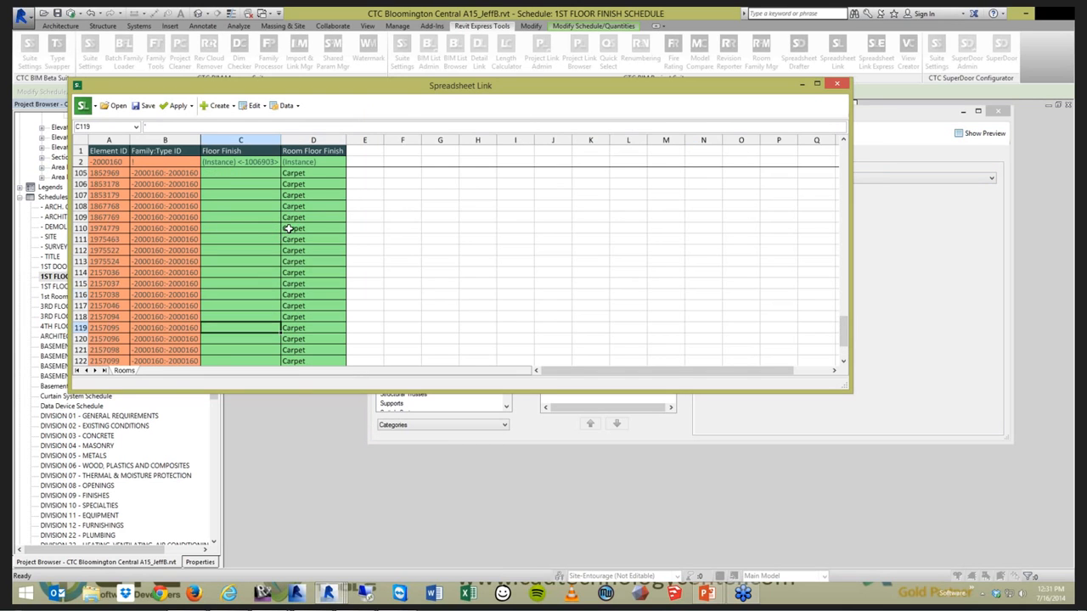
scroll(289, 228, "up", 8)
scroll(304, 220, "up", 19)
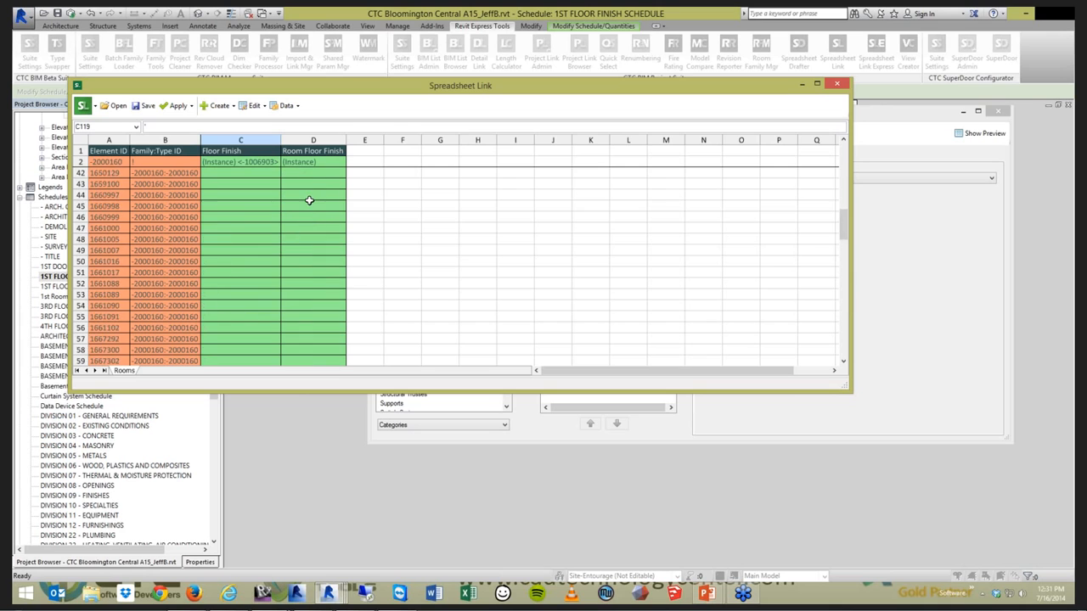
scroll(323, 197, "down", 20)
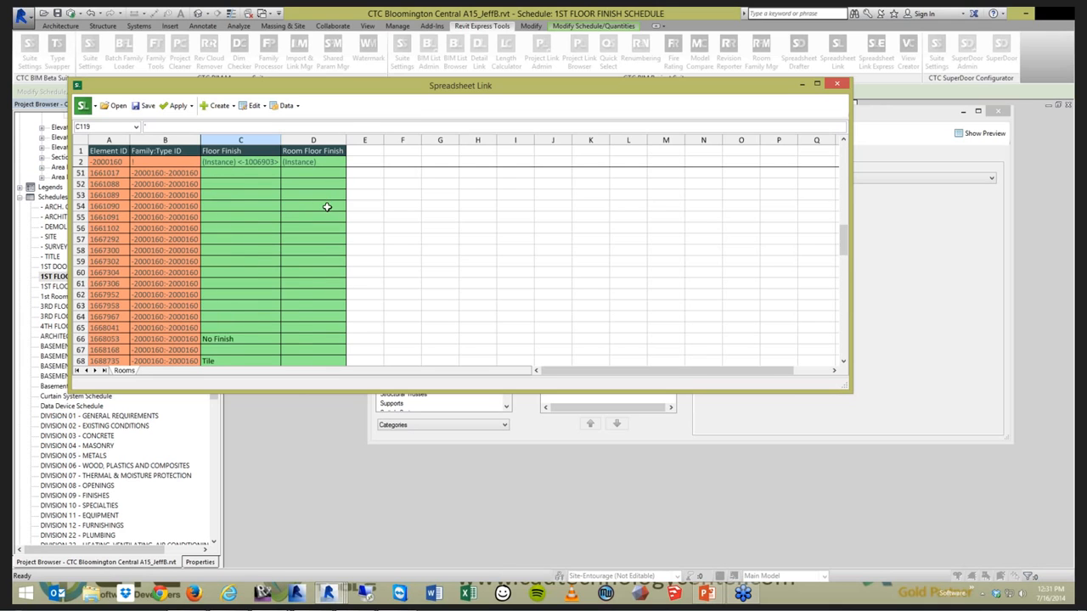
scroll(320, 224, "up", 4)
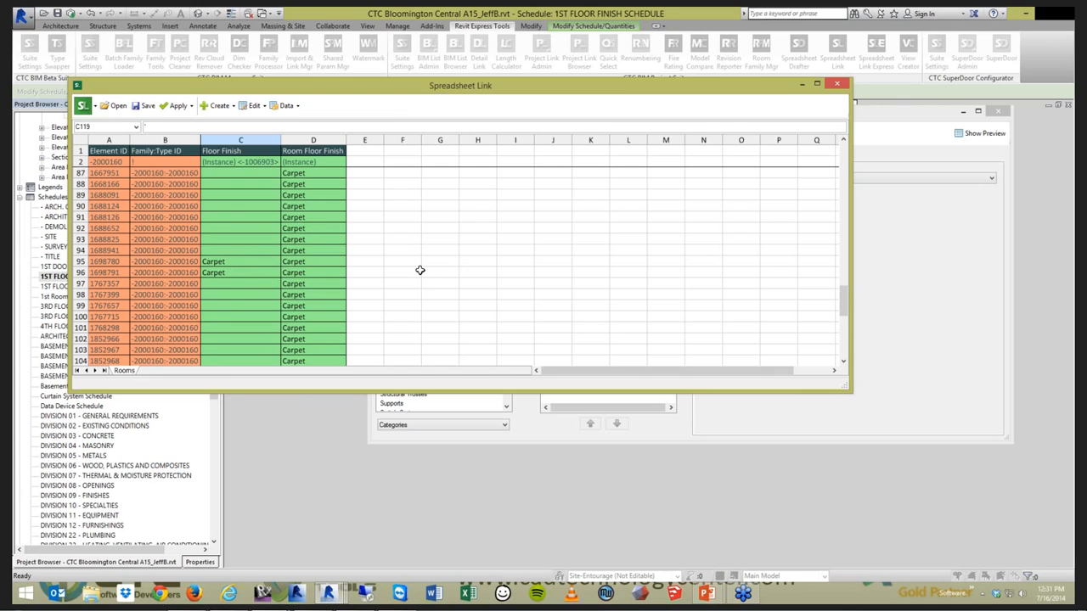
scroll(362, 252, "up", 3)
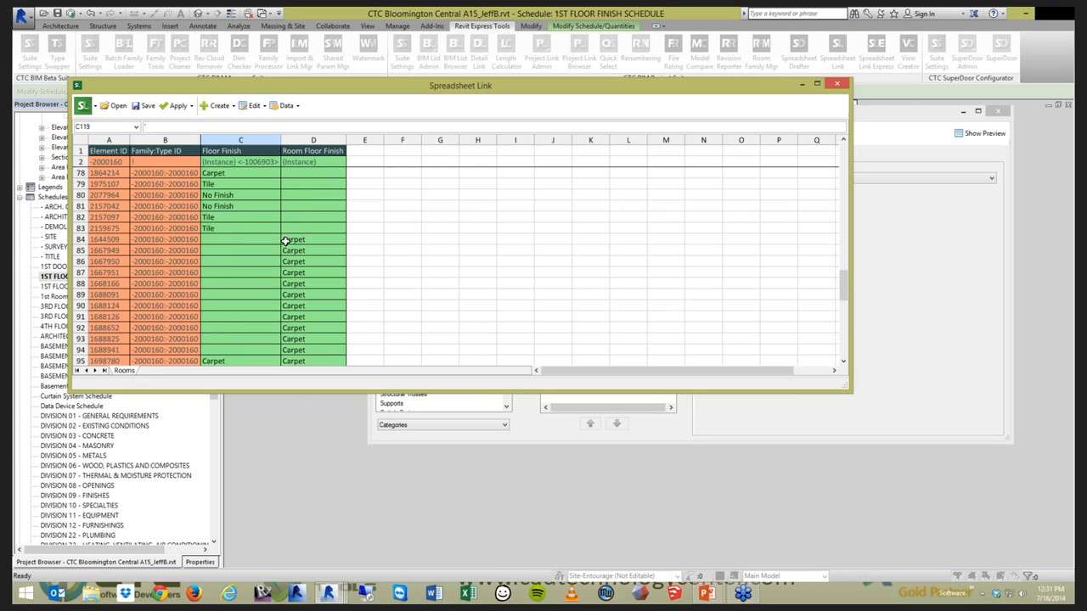
scroll(296, 274, "down", 7)
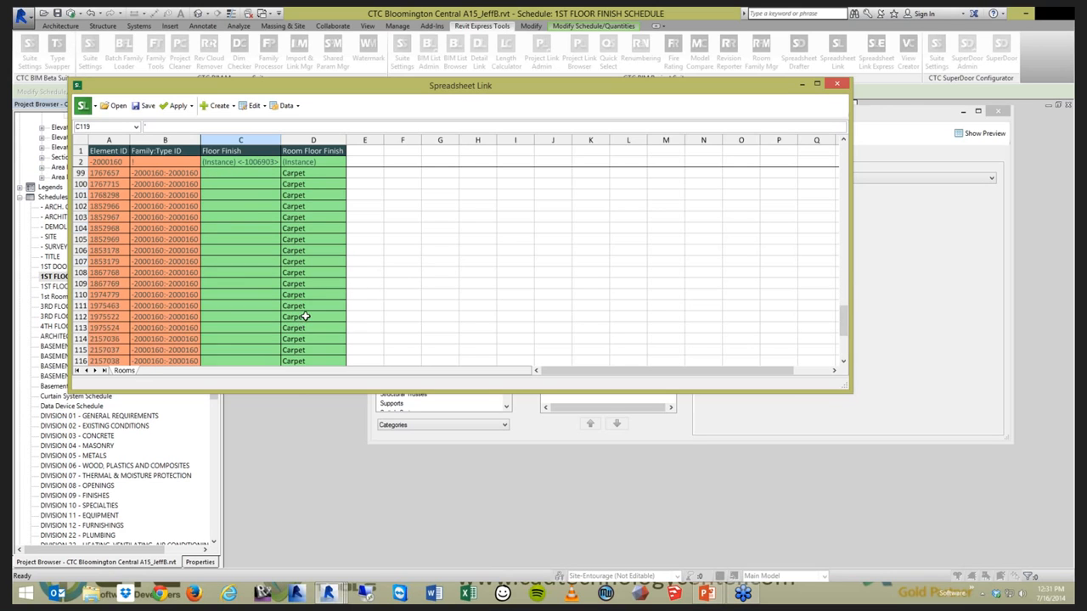
scroll(303, 255, "up", 7)
Copy all Carpet values in the Room Floor Finish column, from D84 to the last row, into the Floor Finish column starting at C84.
left_click(304, 237)
scroll(301, 289, "down", 8)
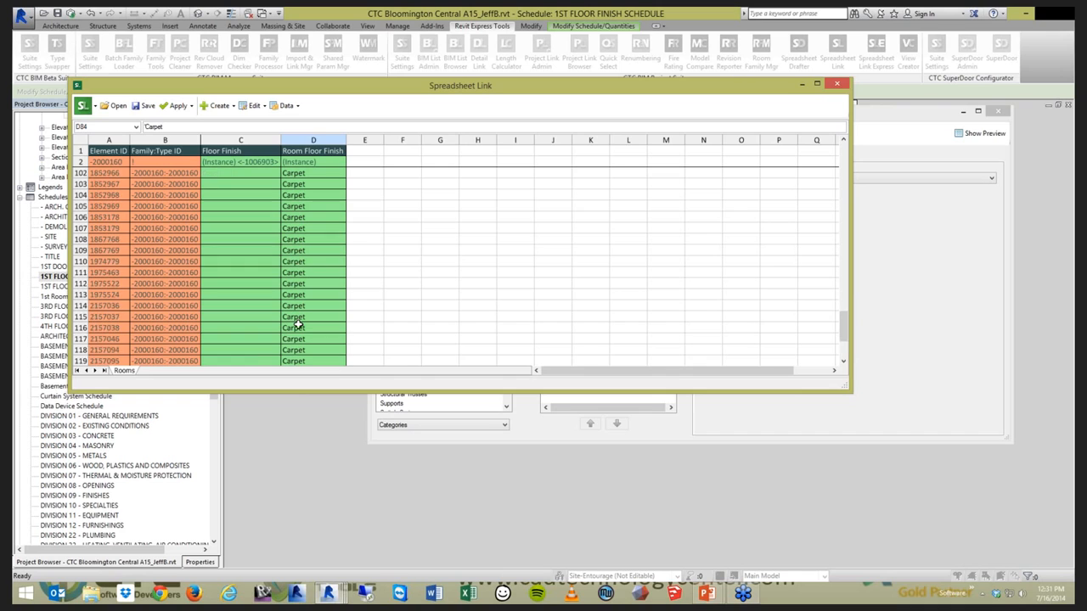
scroll(296, 356, "down", 3)
left_click(296, 259, "shift")
scroll(297, 258, "up", 4)
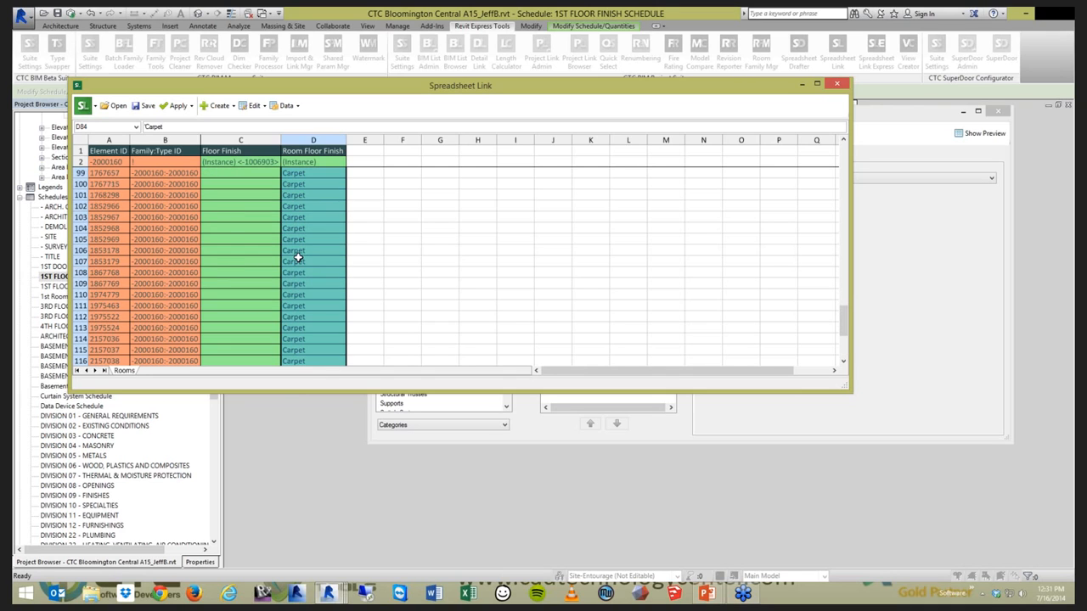
scroll(297, 257, "up", 8)
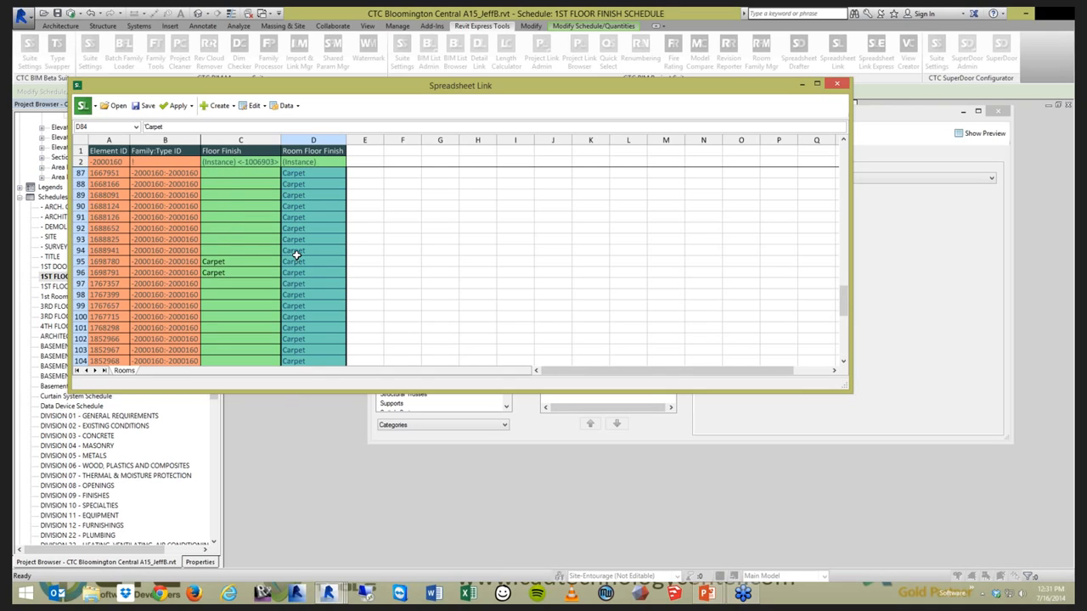
key("ctrl+c")
left_click(226, 272)
key("ctrl+v")
left_click(438, 272)
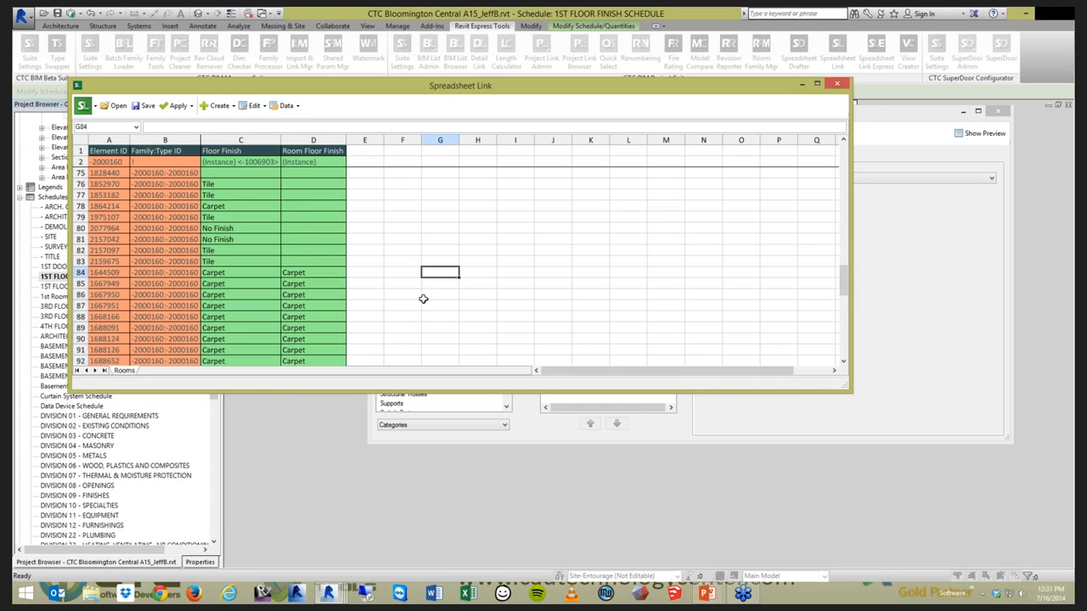
Clear the Room Floor Finish column from D83 down to the last room row.
scroll(423, 299, "down", 3)
scroll(405, 289, "up", 3)
mouse_move(314, 263)
left_mouse_down()
mouse_move(347, 267)
mouse_move(343, 420)
left_mouse_up()
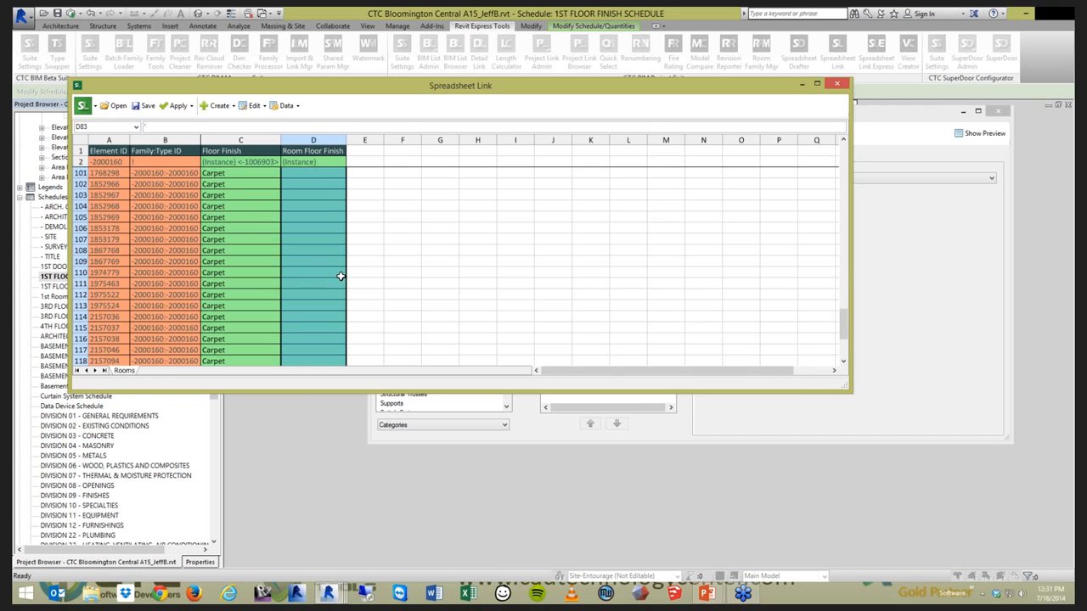
scroll(324, 293, "up", 10)
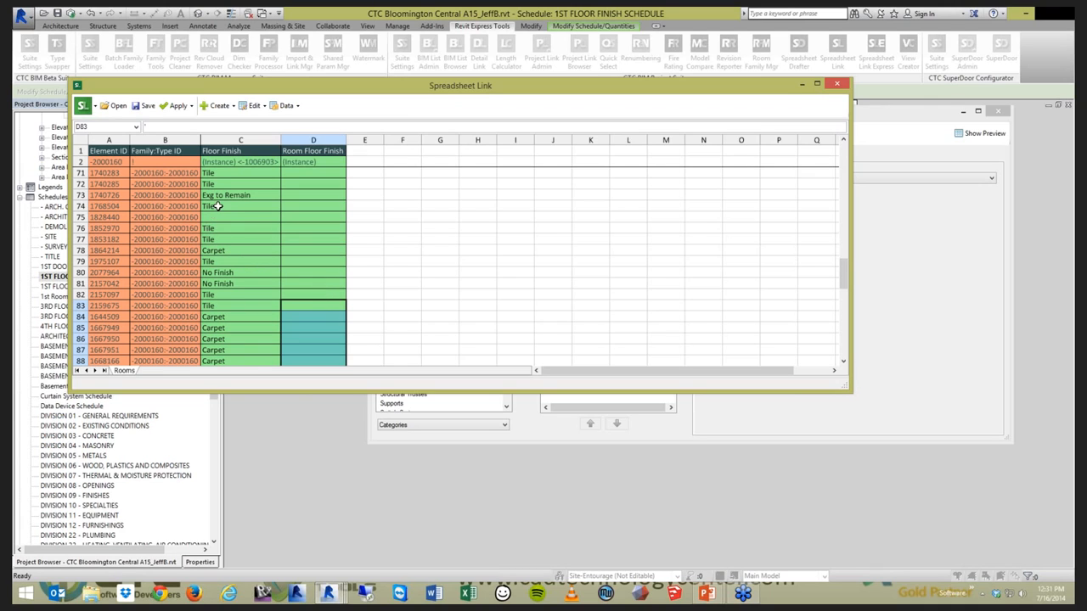
Apply the active Rooms worksheet's values to the Revit project and dismiss the import result.
left_click(181, 107)
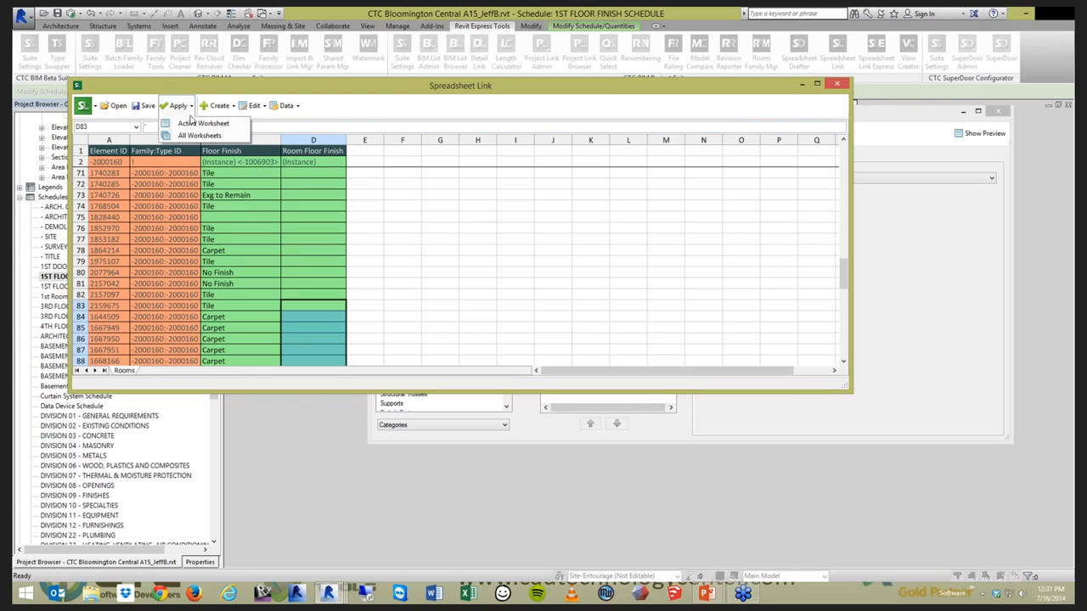
left_click(194, 124)
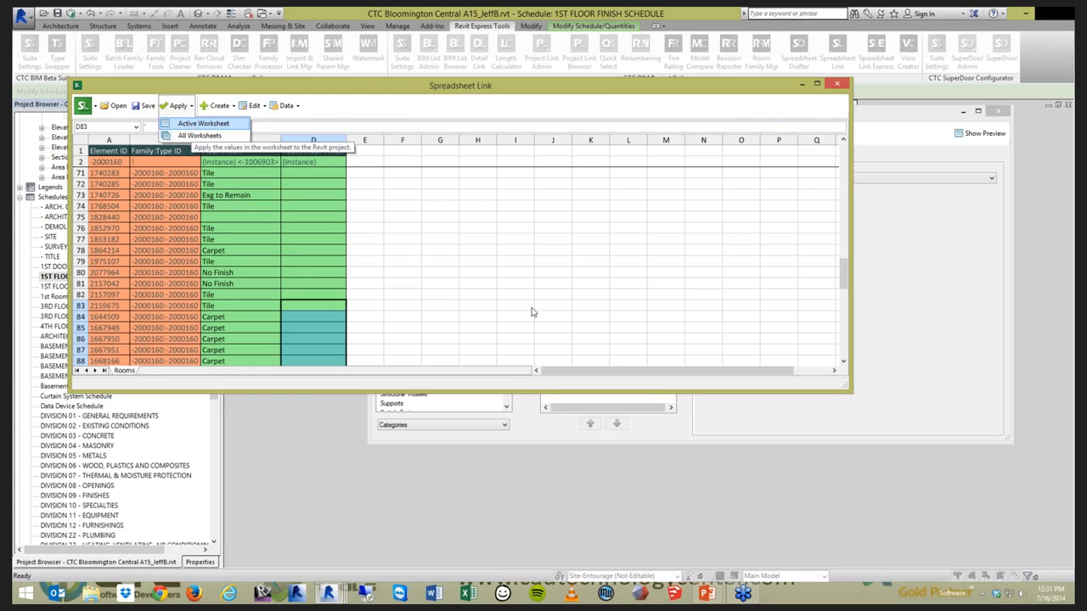
left_click(529, 307)
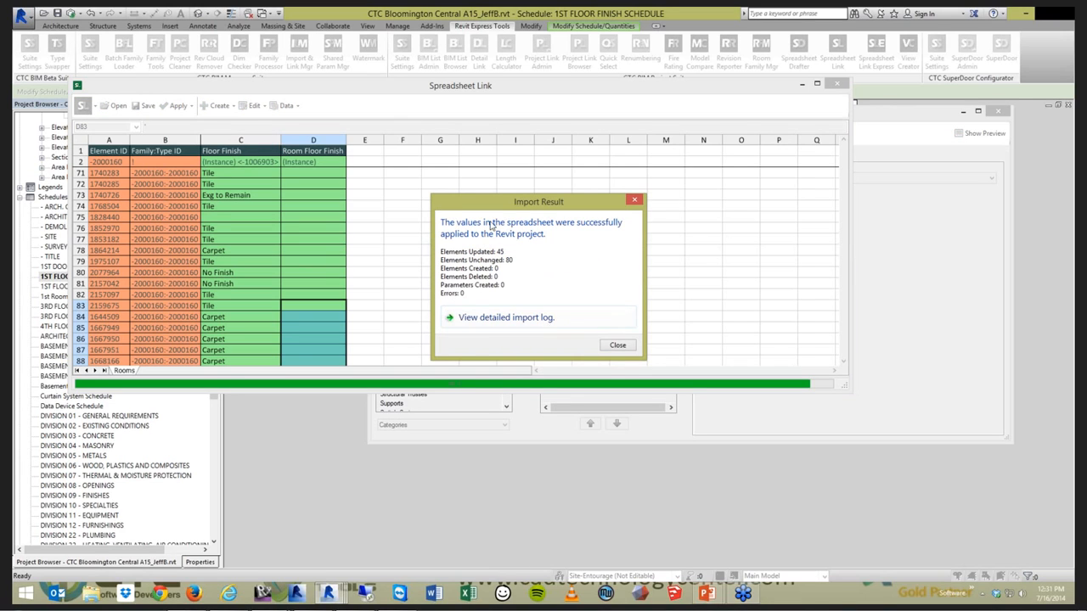
left_click(618, 345)
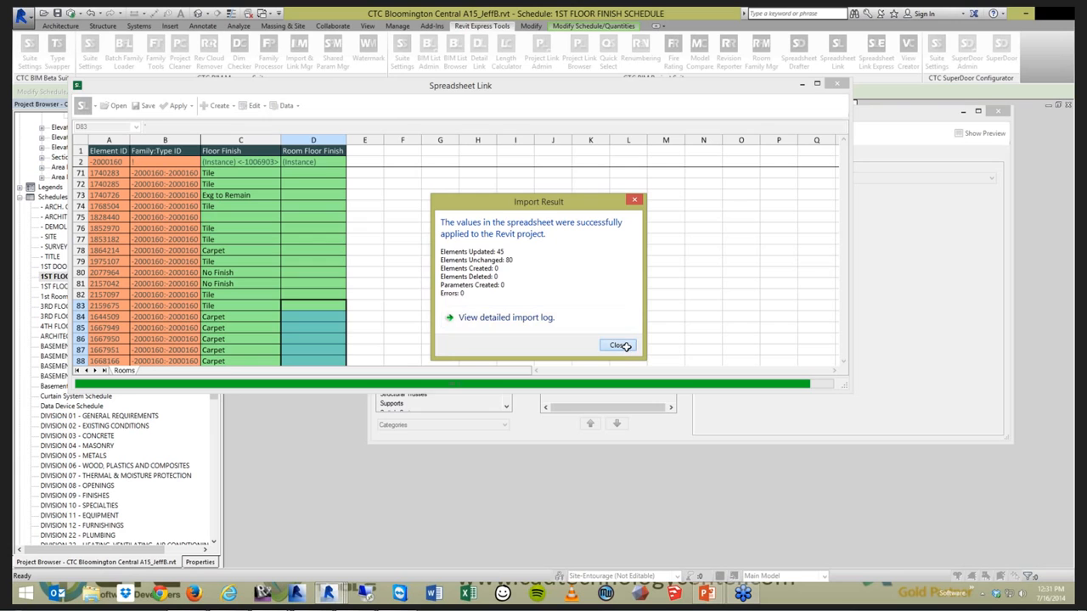
Close the spreadsheet and its link settings, and check the Room Floor Finish column in the 1st Floor Finish Schedule.
left_click(839, 90)
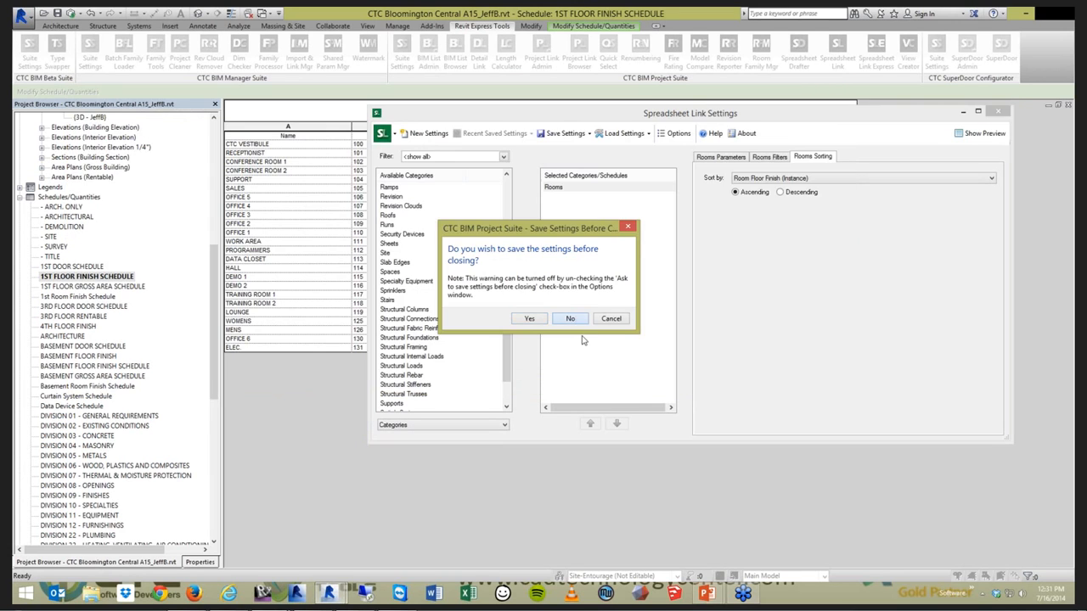
left_click(519, 318)
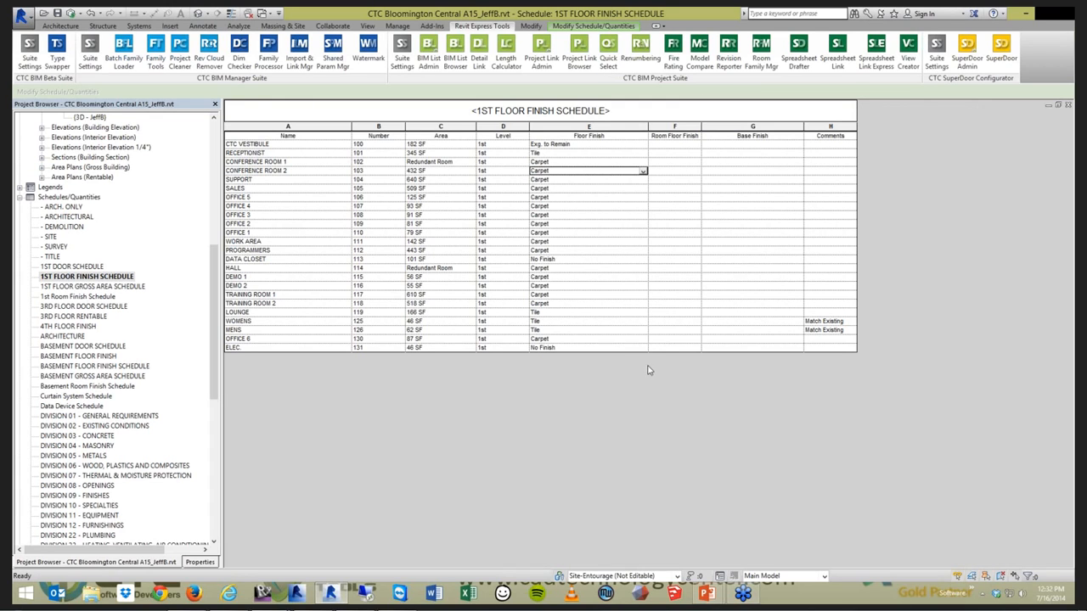
left_click(679, 171)
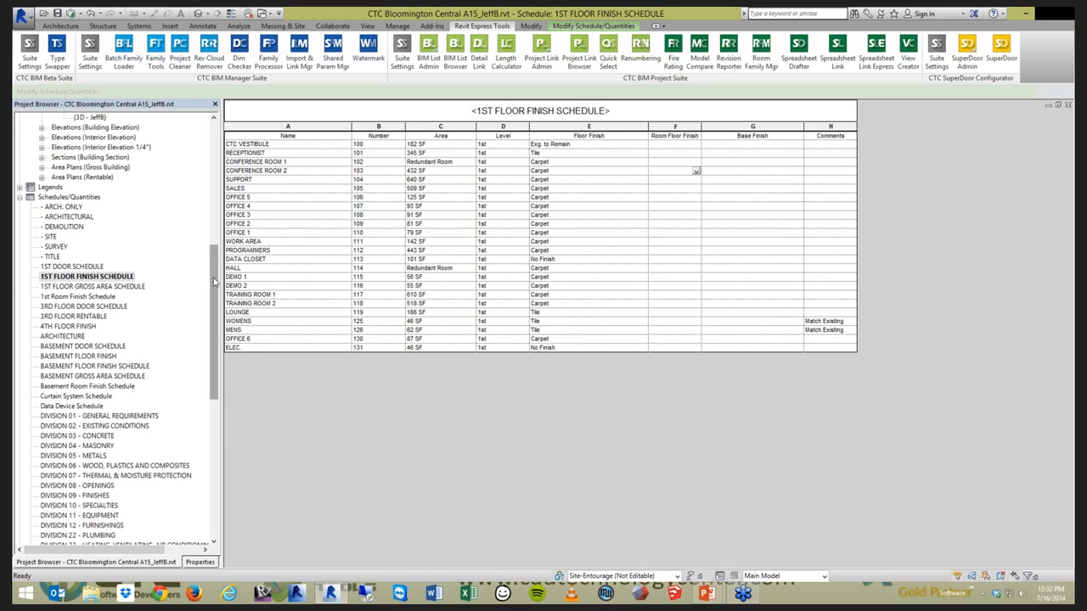
Open the 1st 3D view and the 1st - Area Of Work floor plan from the New Construction views.
left_click_drag(214, 282, 214, 158)
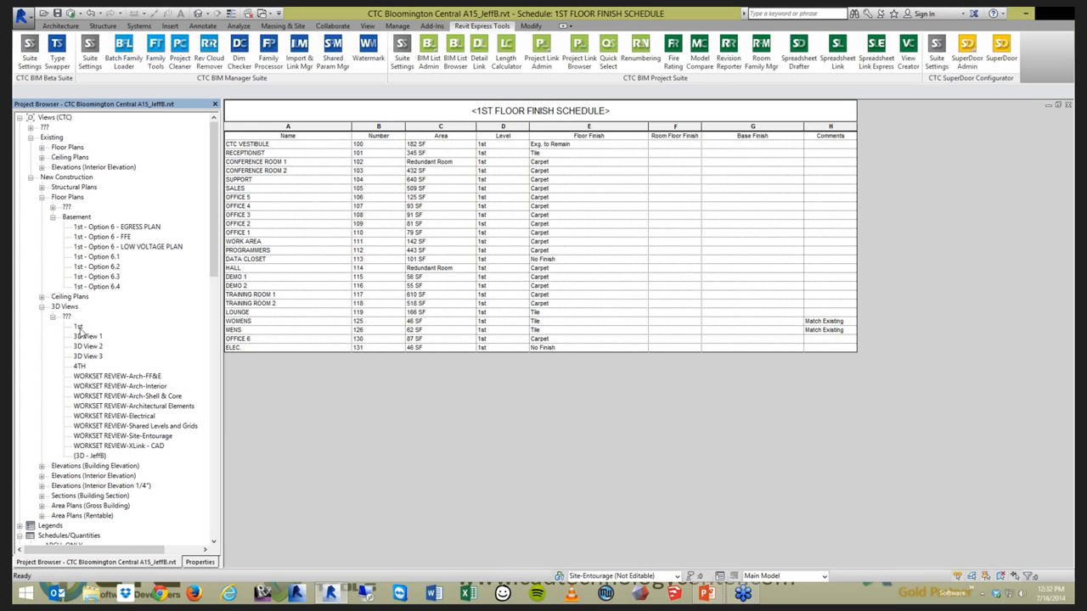
double_click(78, 327)
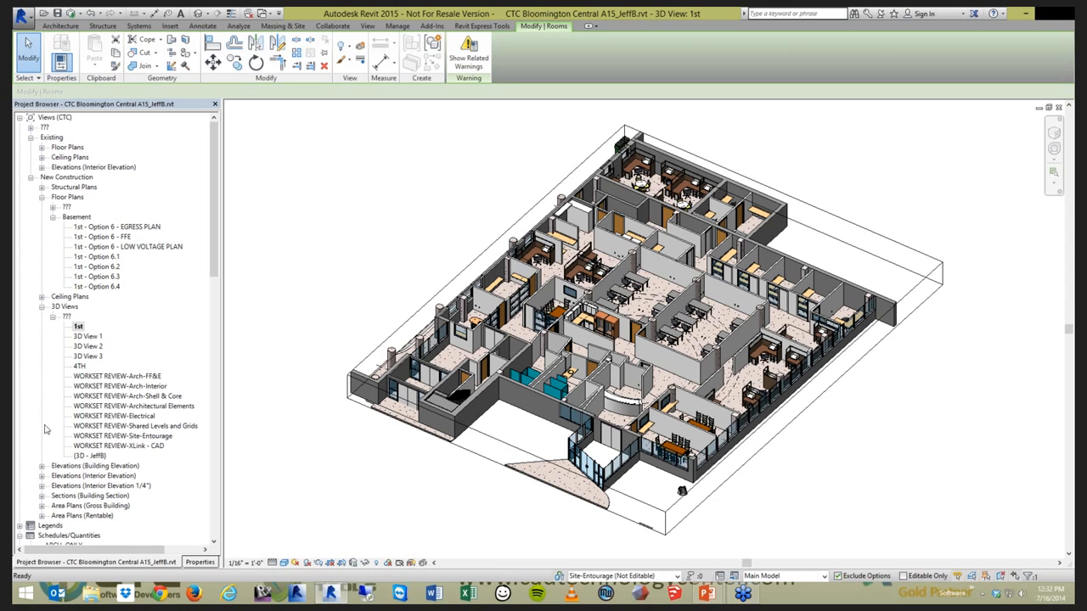
left_click(53, 208)
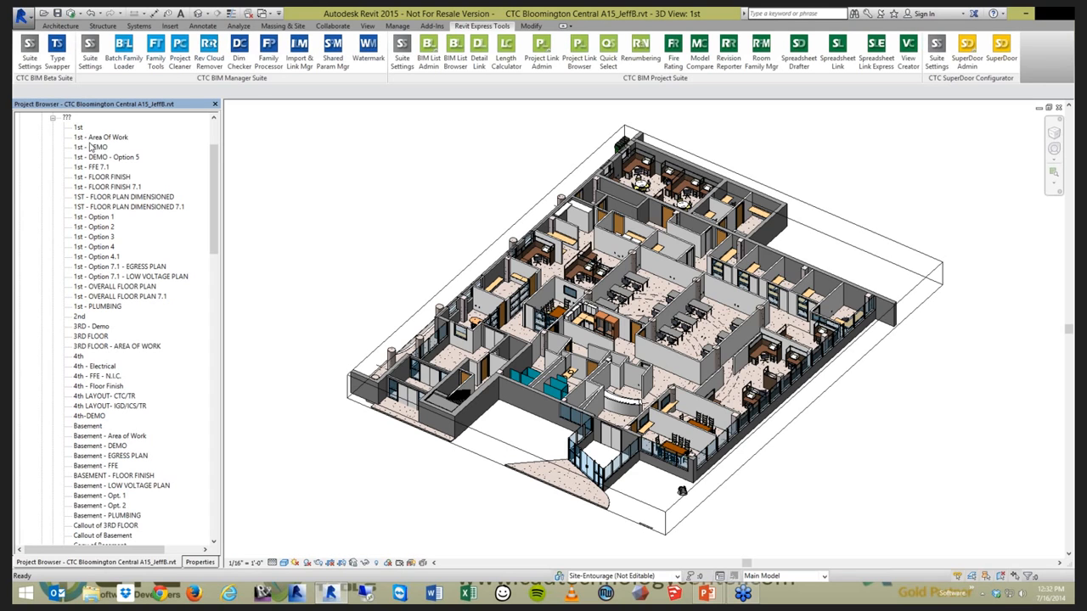
left_click(94, 140)
double_click(95, 138)
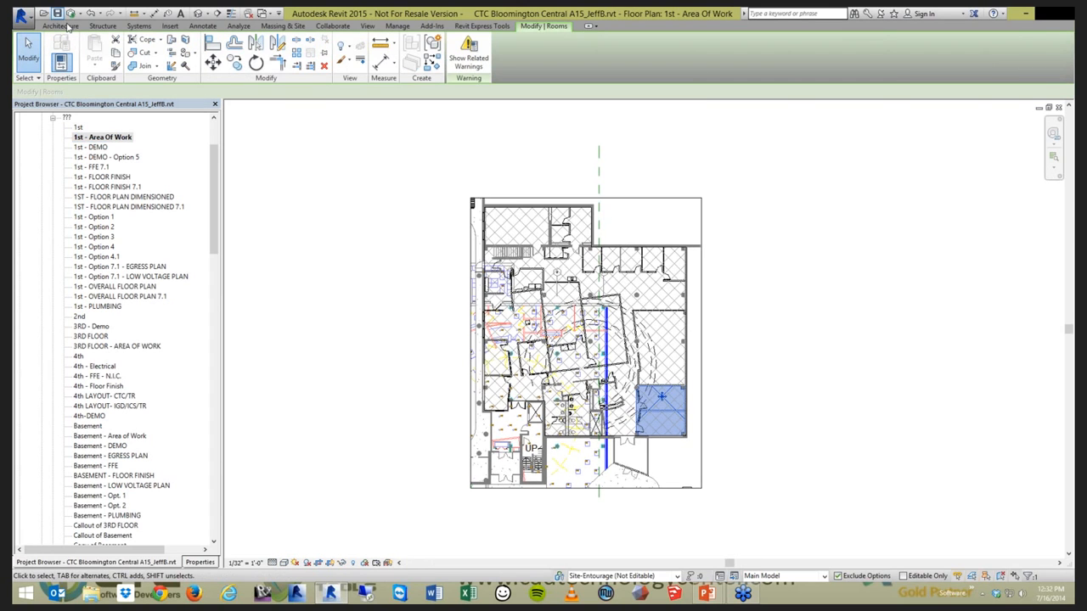
Start Type Swapper and review duplicate families such as Level Head - Circle1, Level Head - Circle2 and Brick Standard2.
left_click(483, 26)
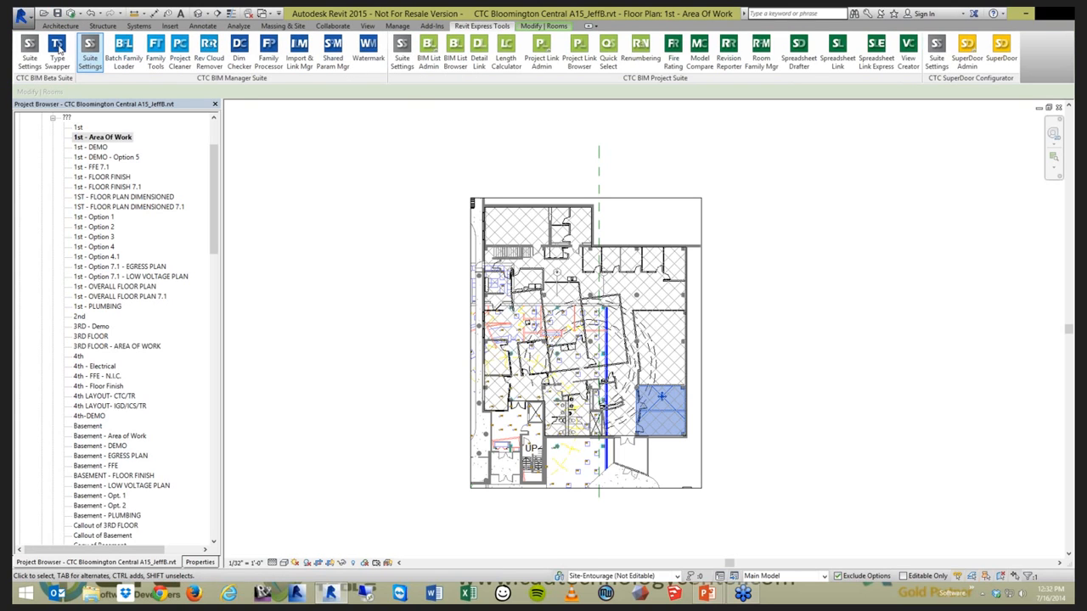
left_click(57, 50)
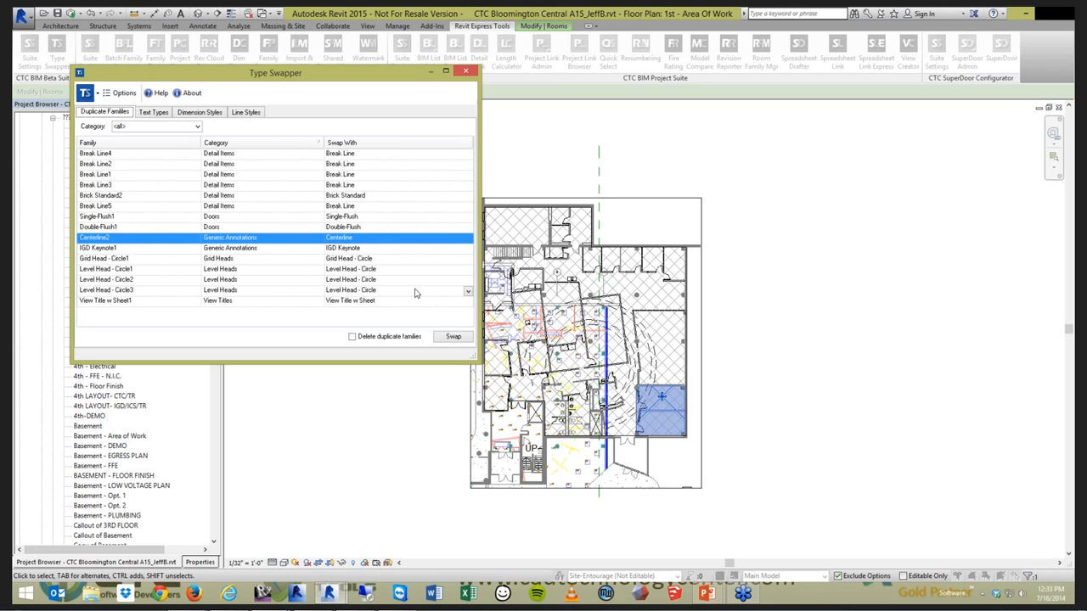
left_click(131, 269)
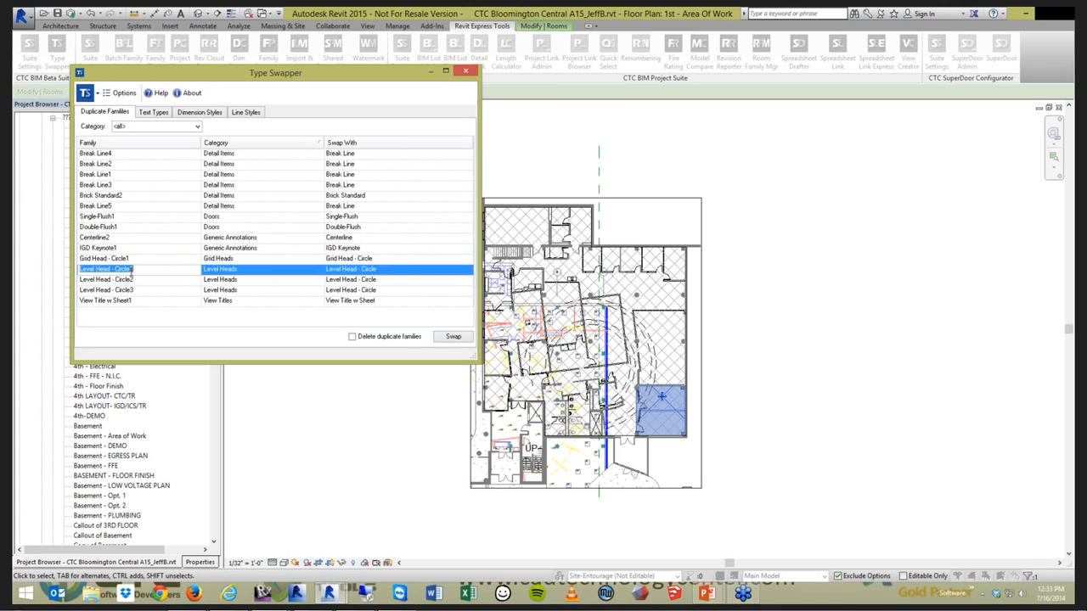
left_click(134, 279)
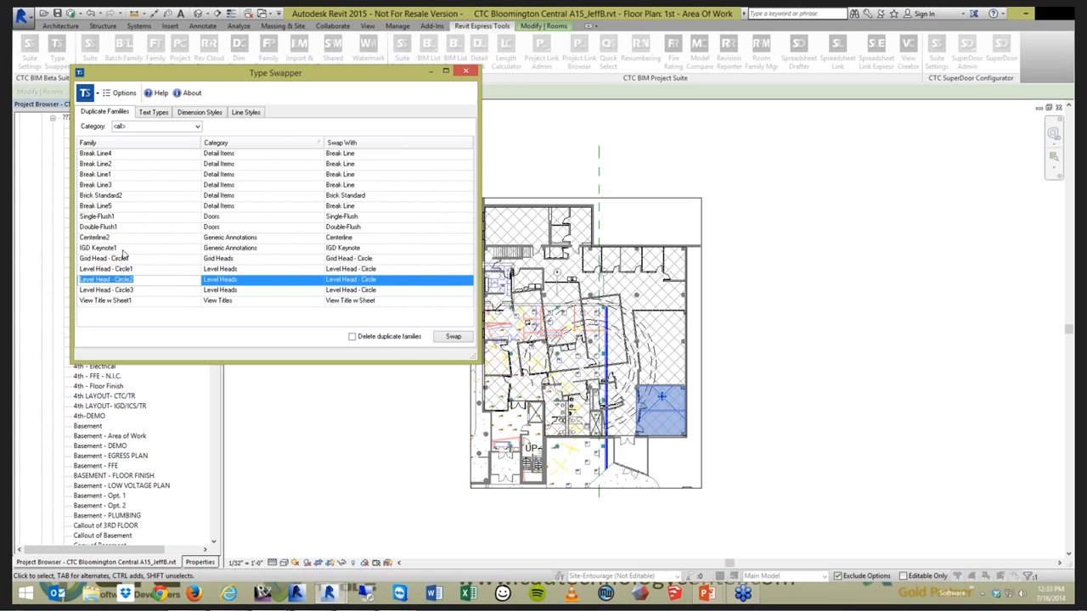
left_click(130, 195)
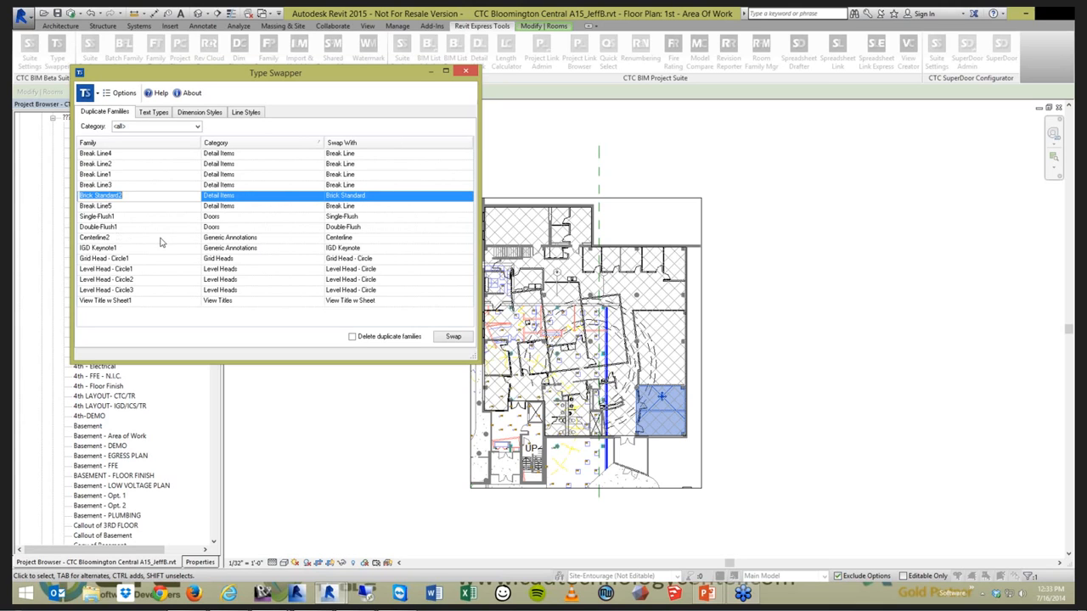
Set the Centerline2 family to <No Change> and swap the remaining duplicate families without deleting the duplicates.
left_click(113, 239)
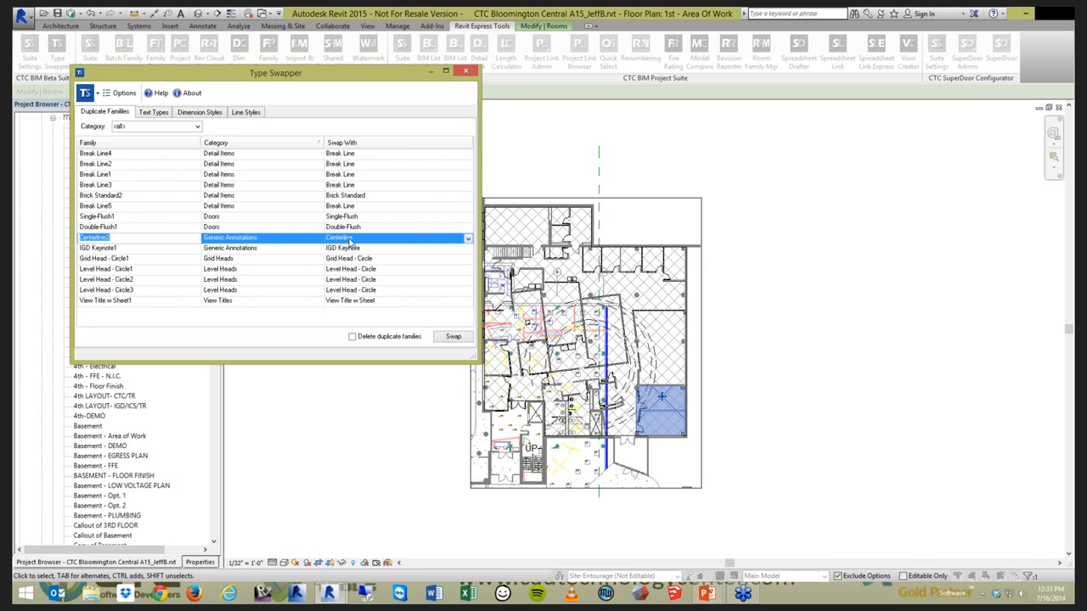
left_click(468, 240)
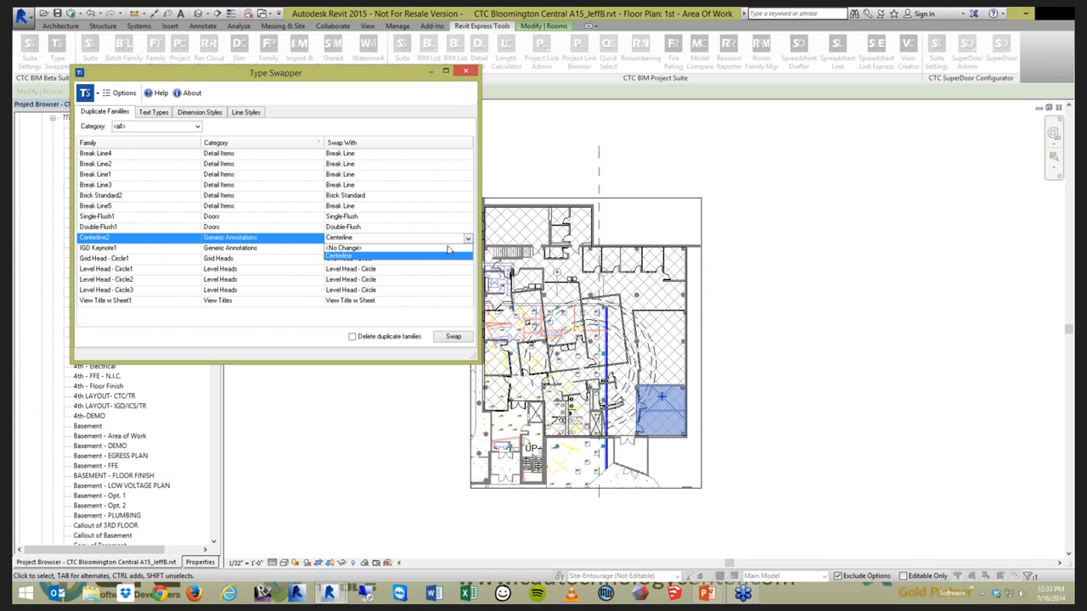
left_click(415, 248)
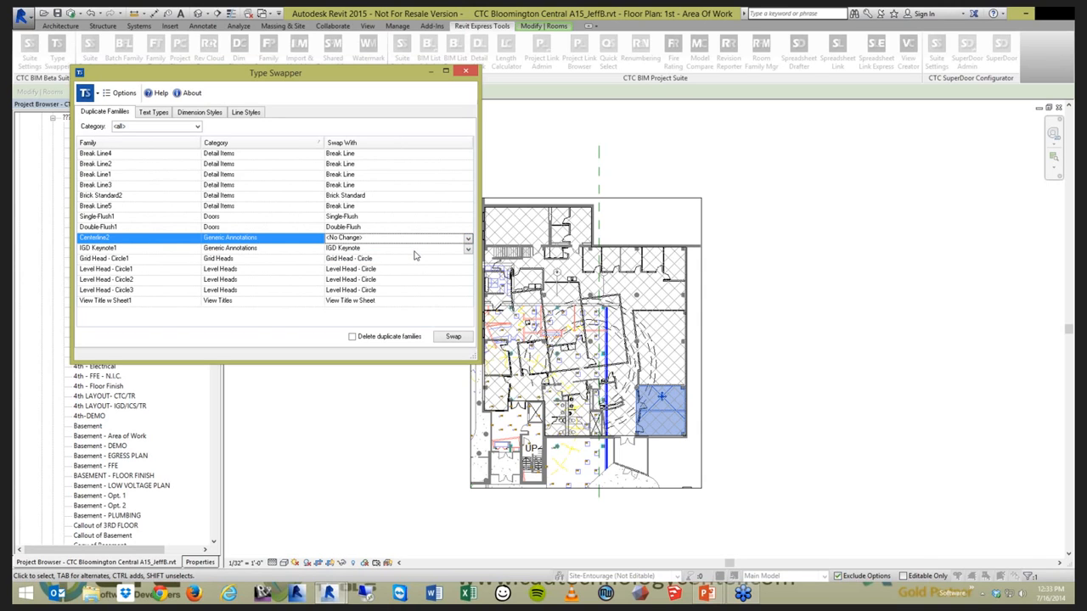
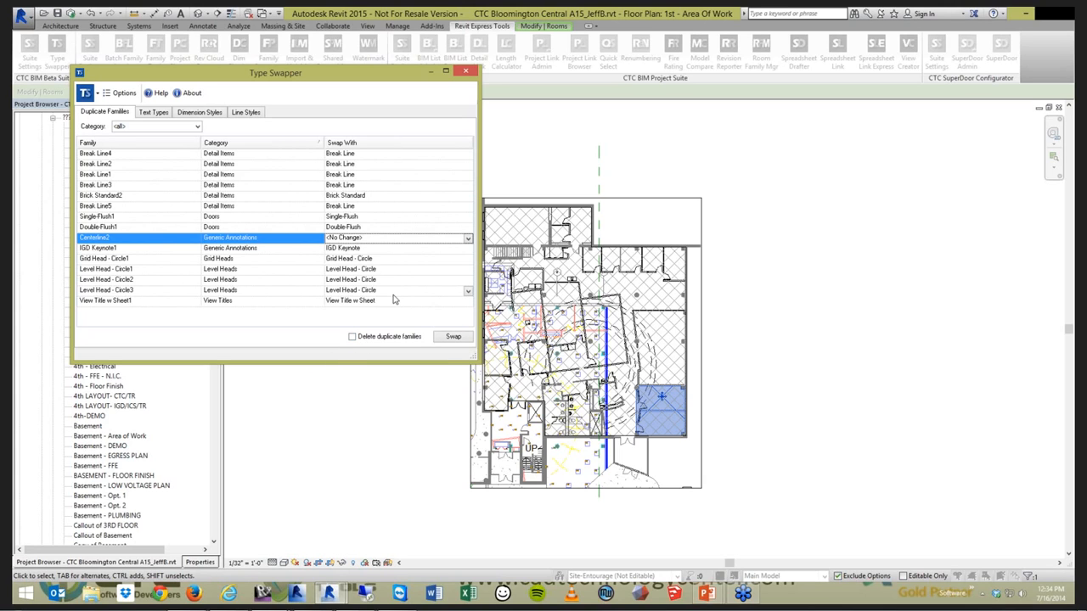
left_click(447, 341)
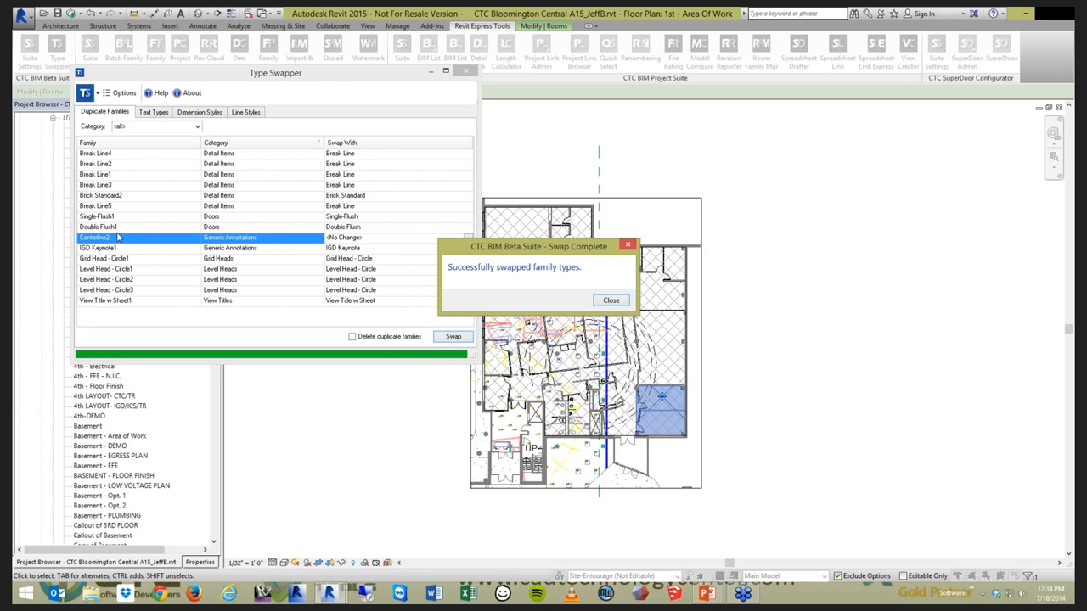
Dismiss the family swap report and review the text types, comparing the near-duplicates 3/32" Arial and Arial 3/32".
left_click(611, 301)
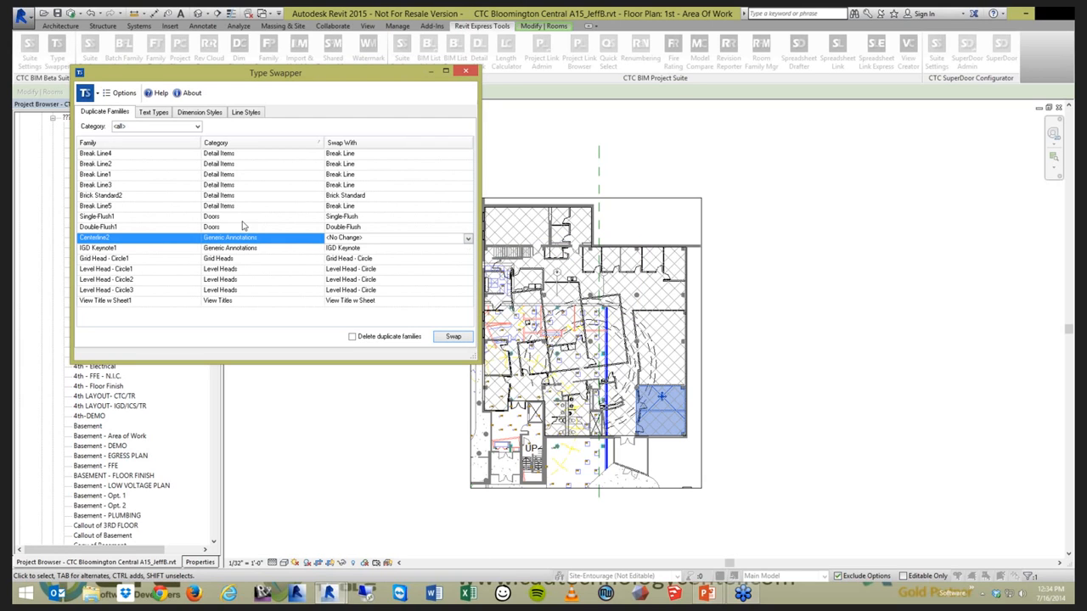
left_click(153, 113)
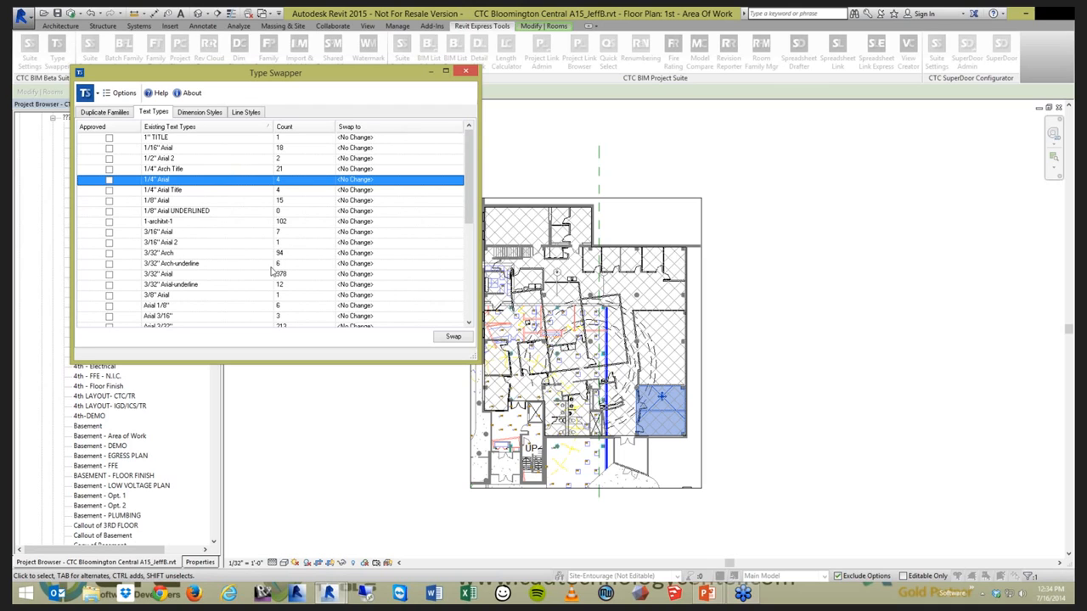
mouse_move(471, 216)
left_mouse_down()
mouse_move(474, 229)
mouse_move(478, 209)
left_mouse_up()
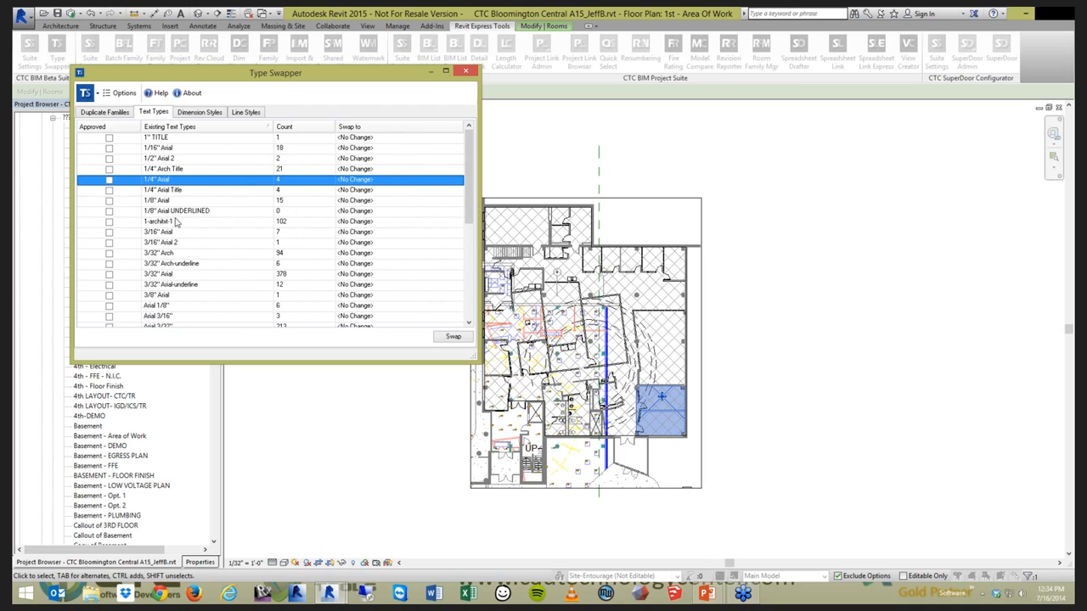
left_click(169, 274)
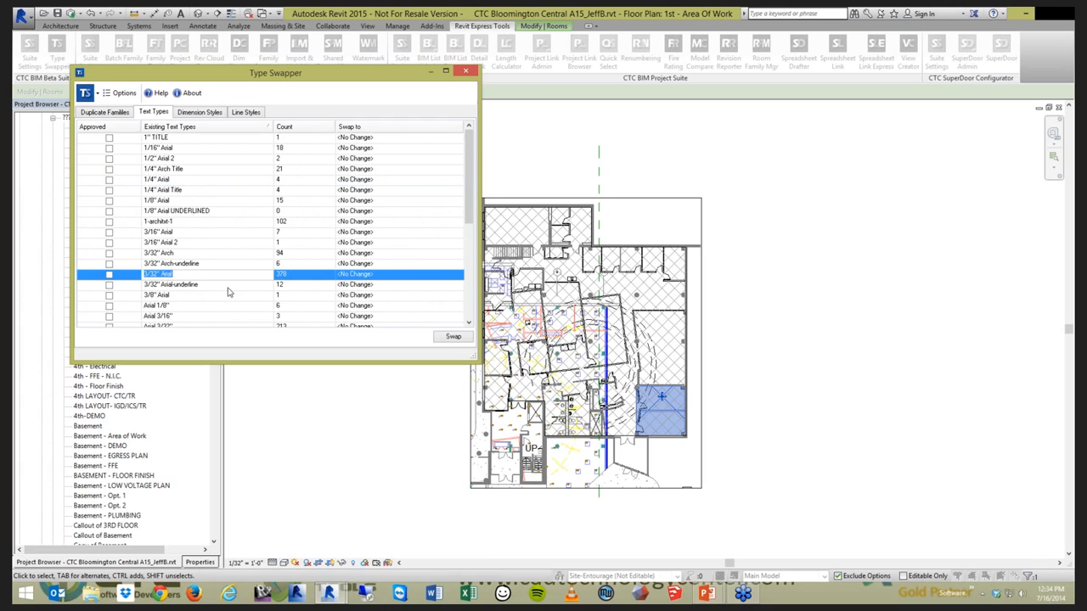
left_click(185, 326)
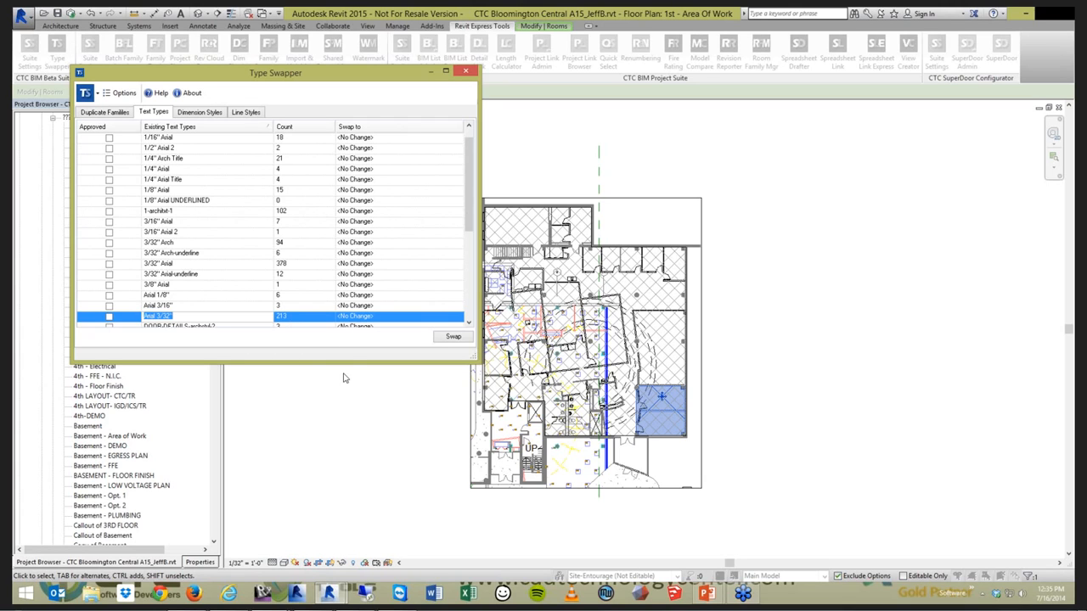
left_click(225, 241)
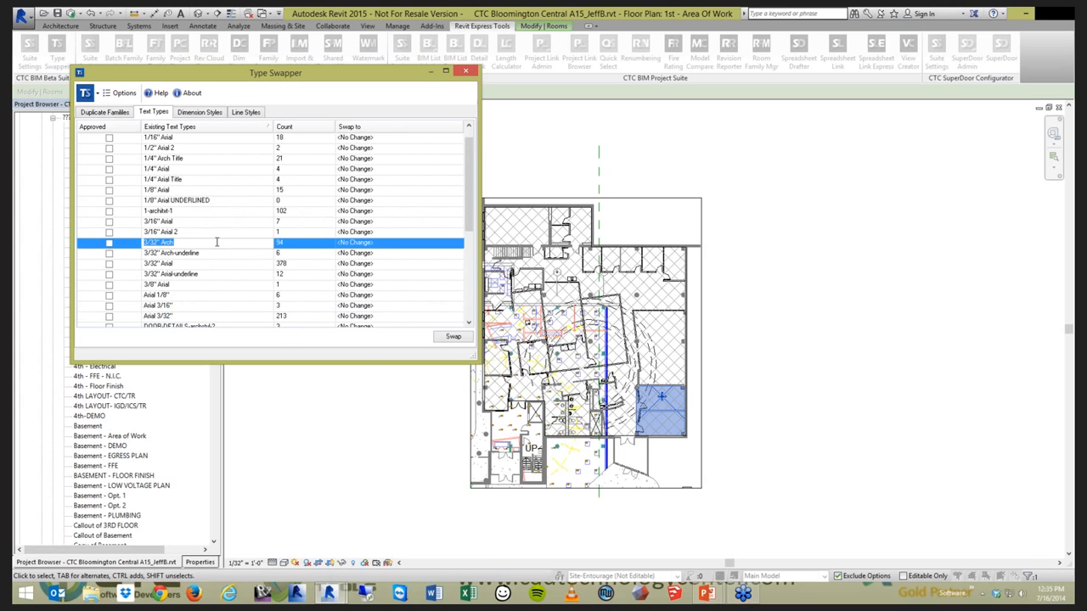
left_click(183, 266)
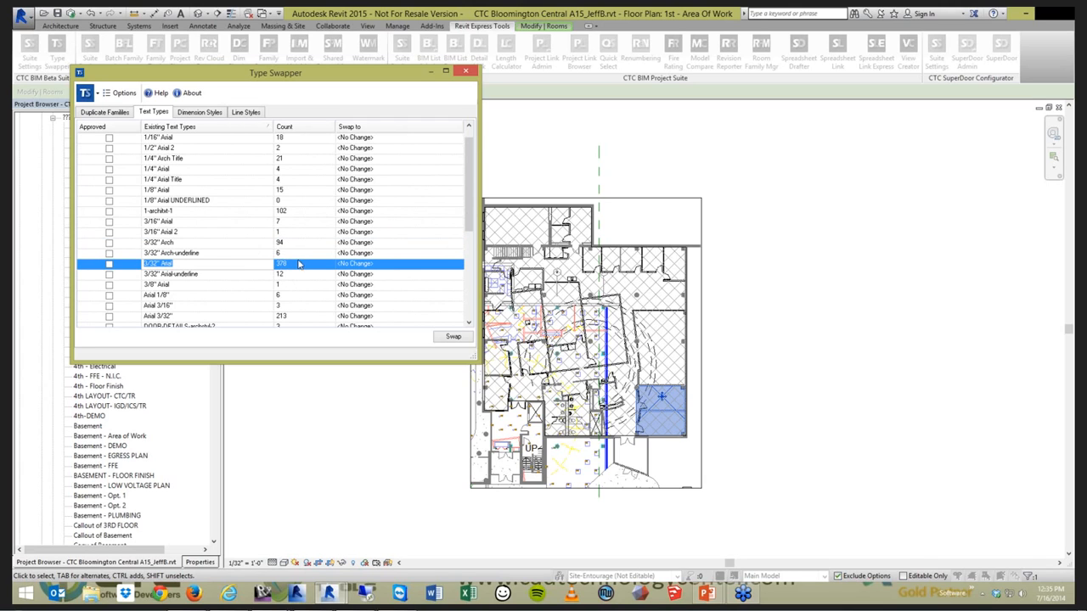
Swap the Arial 3/32" text type to 3/32" Arial and dismiss the completion report.
left_click(186, 318)
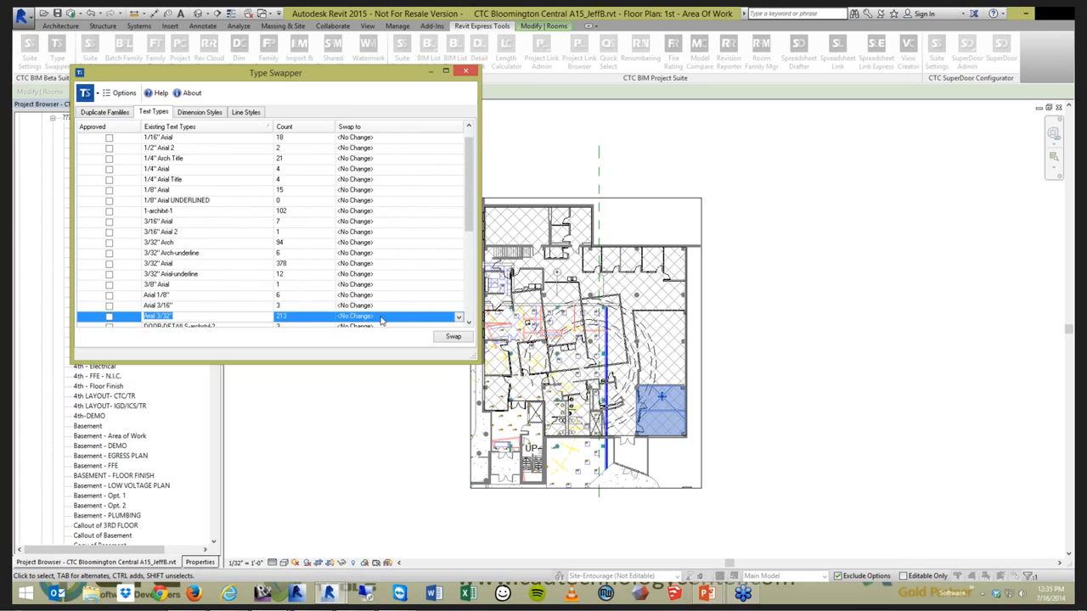
left_click(459, 316)
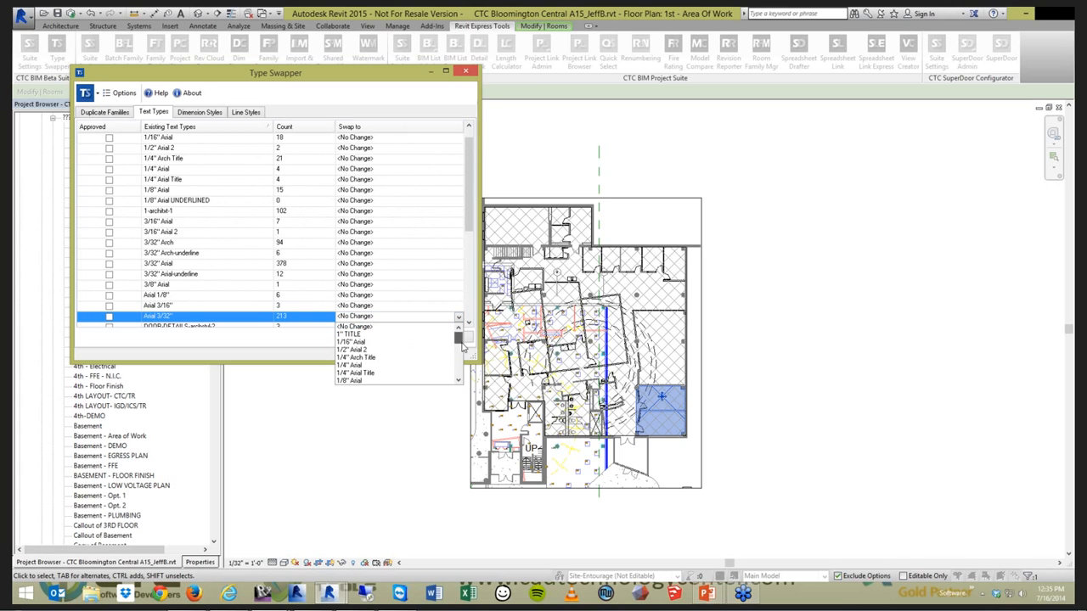
scroll(462, 344, "down", 2)
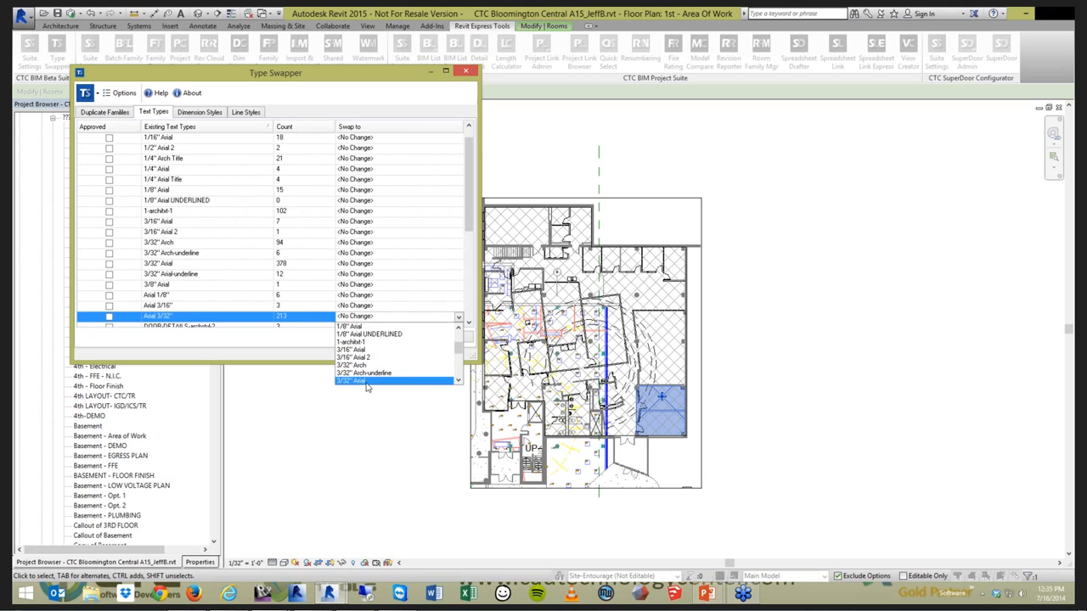
left_click(367, 382)
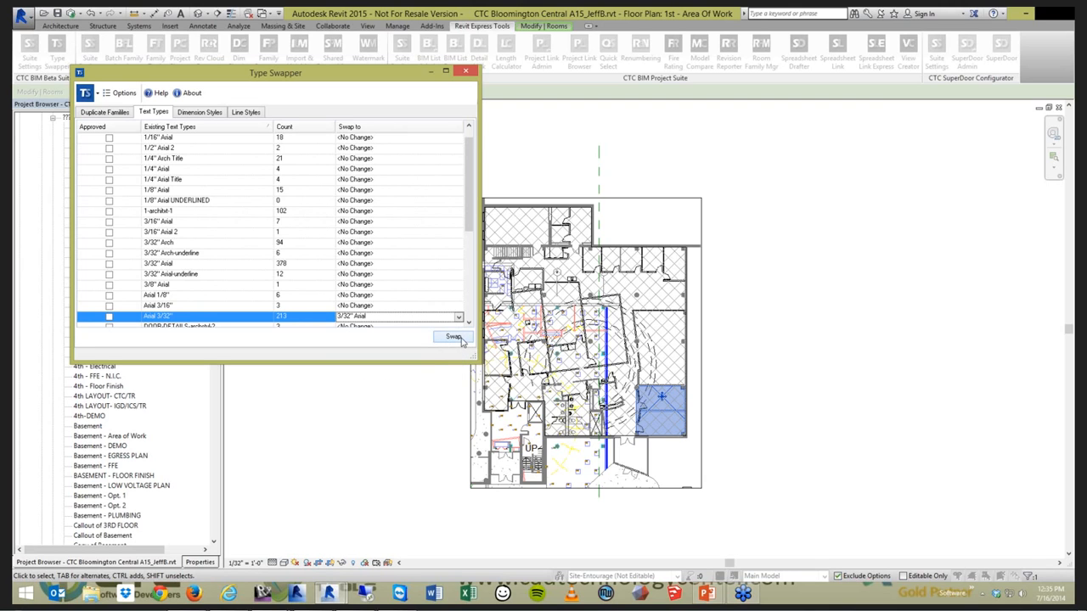
left_click(454, 337)
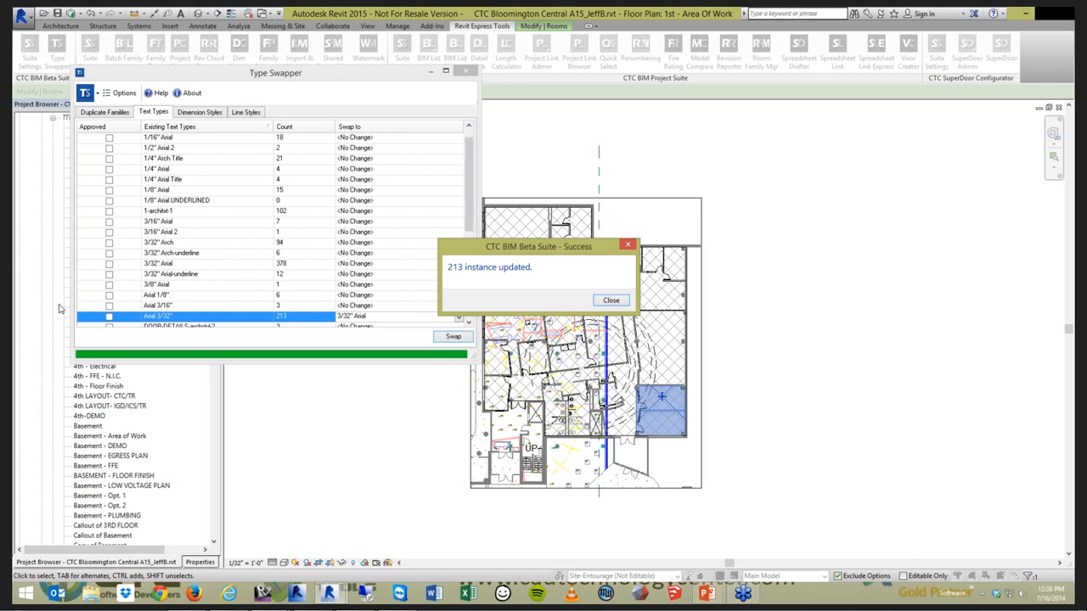
left_click(611, 300)
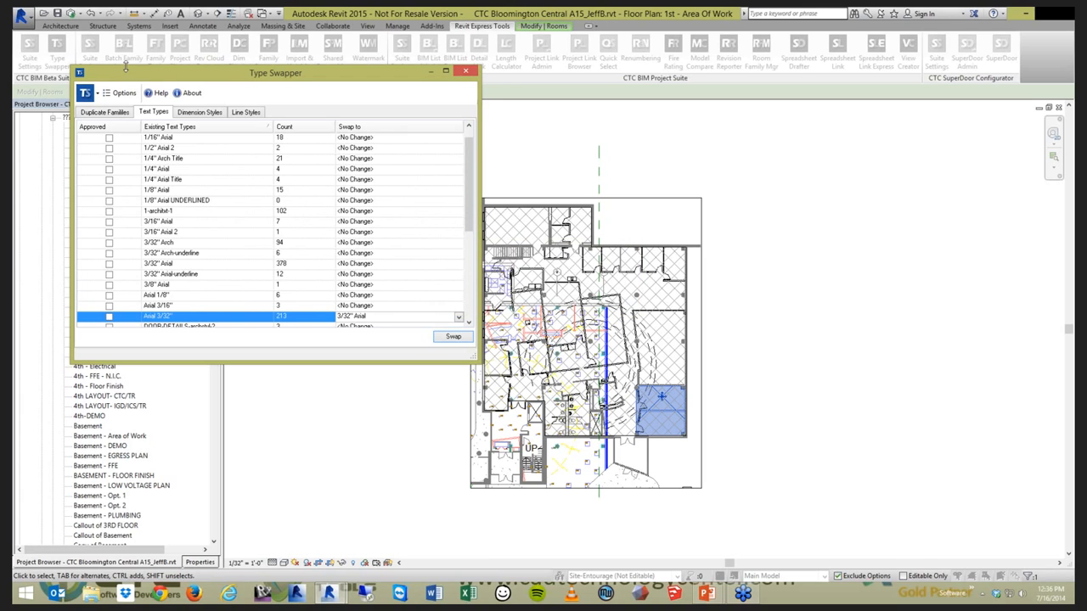
Review the existing dimension styles and line styles available for swapping, and close Type Swapper.
left_click(215, 114)
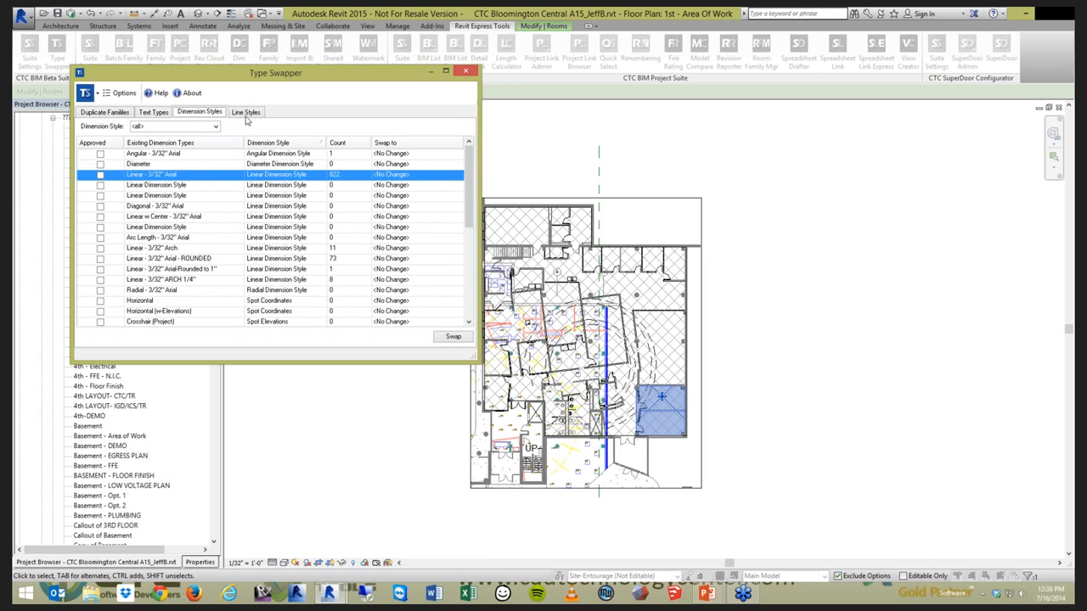
left_click(254, 115)
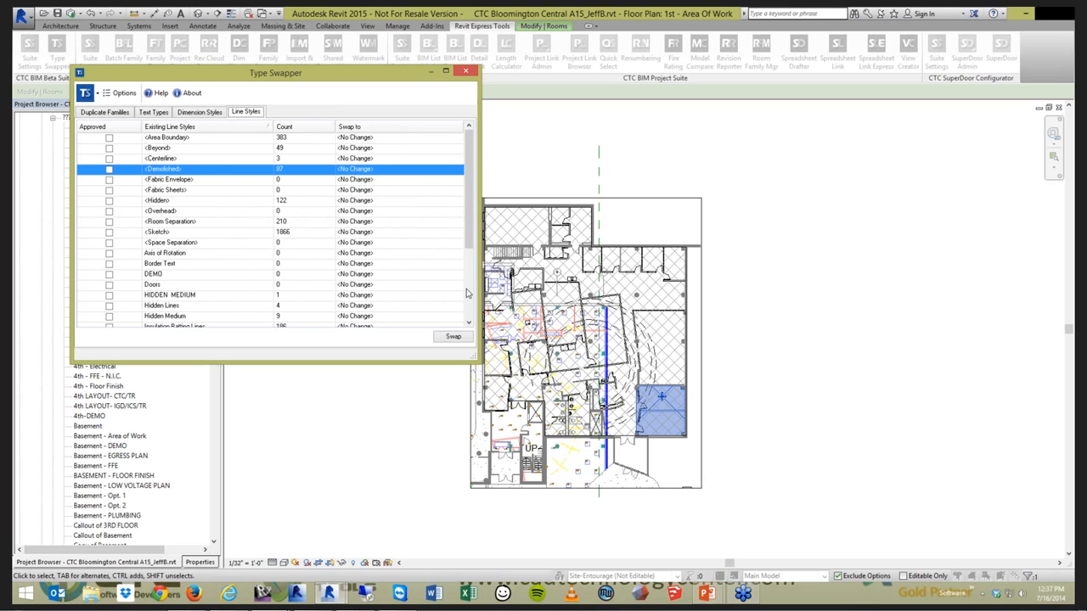
left_click(468, 77)
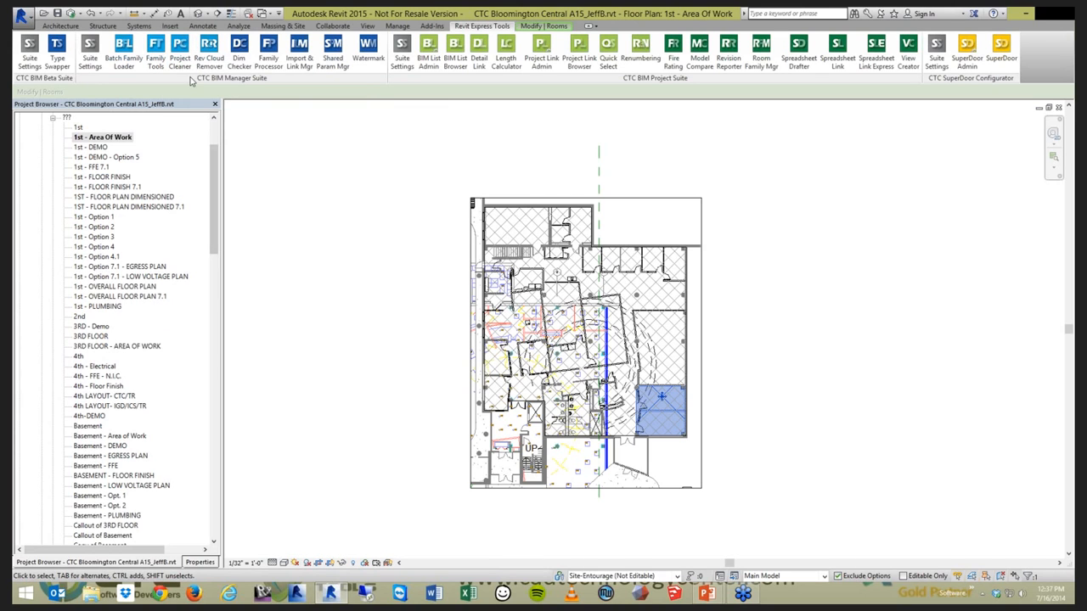
Start Project Cleaner with views organized by On Sheets/Type and check the floor plan placed on sheet A1.03.
left_click(179, 52)
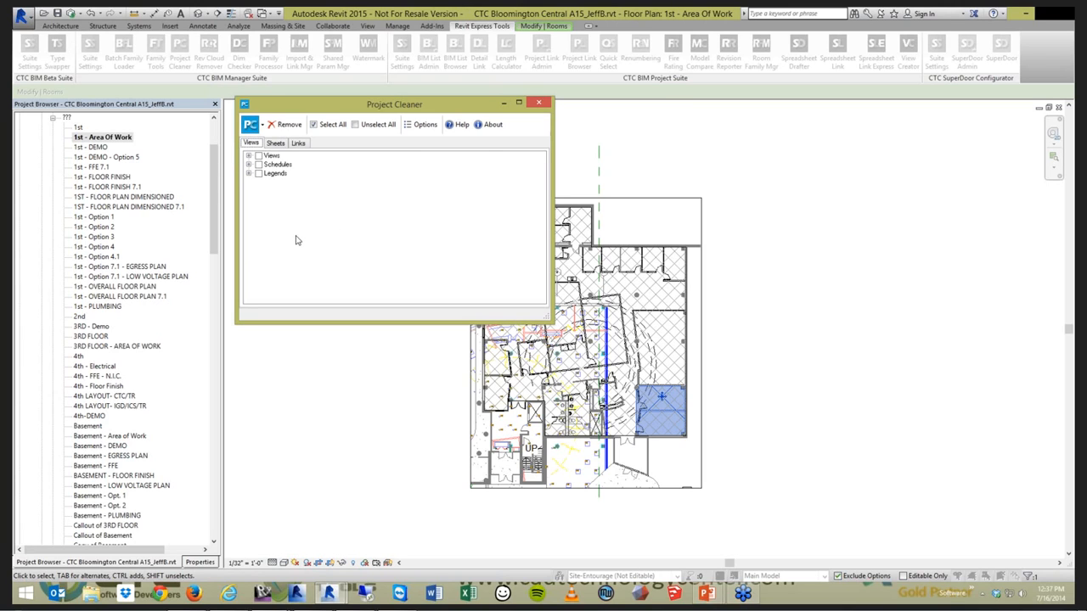
left_click(422, 125)
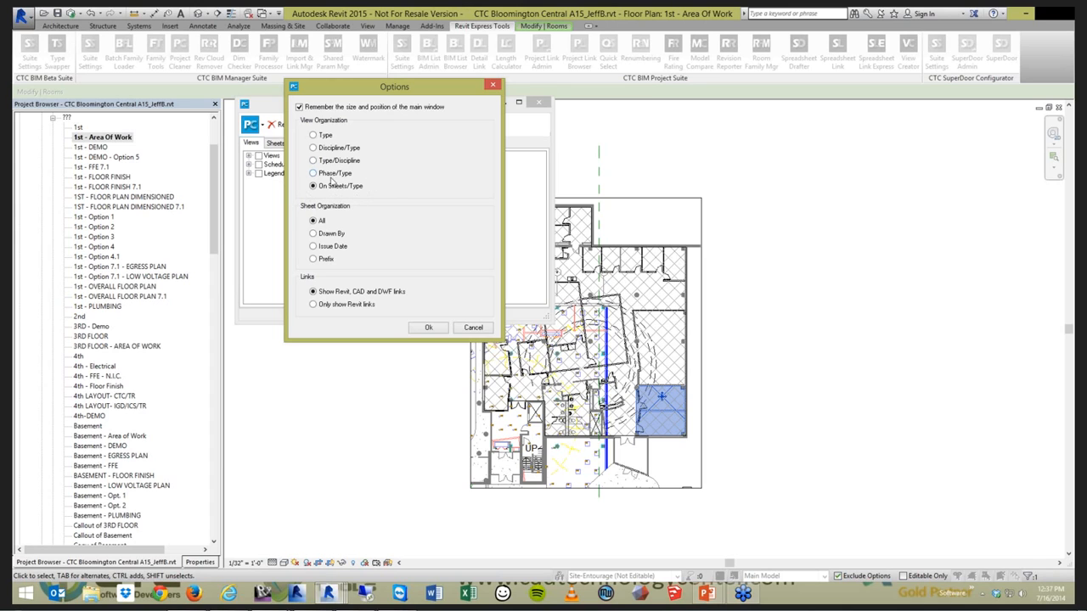
left_click(431, 327)
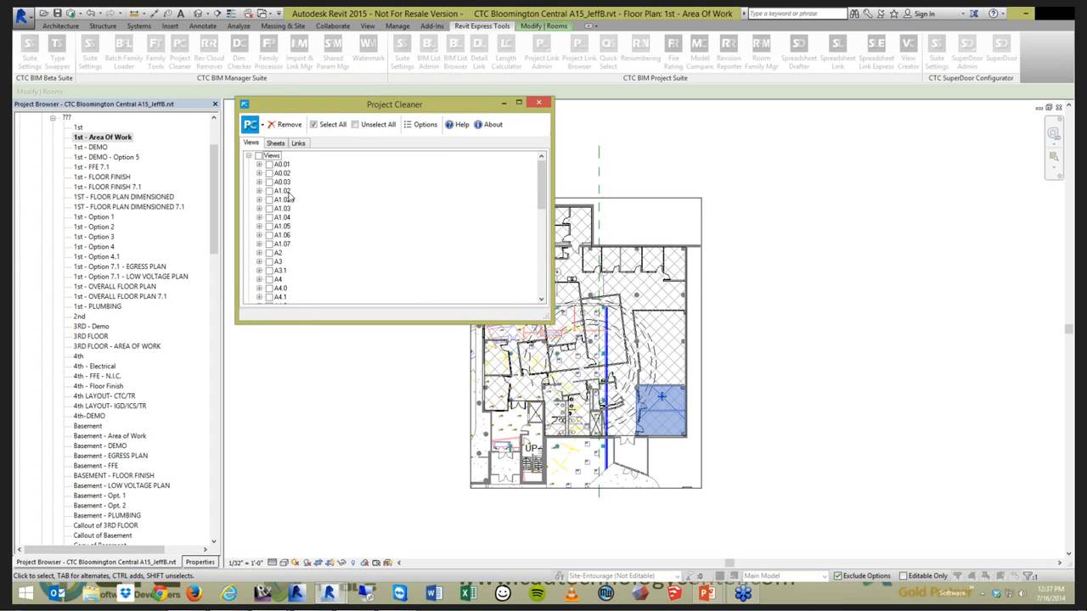
left_click_drag(544, 175, 544, 184)
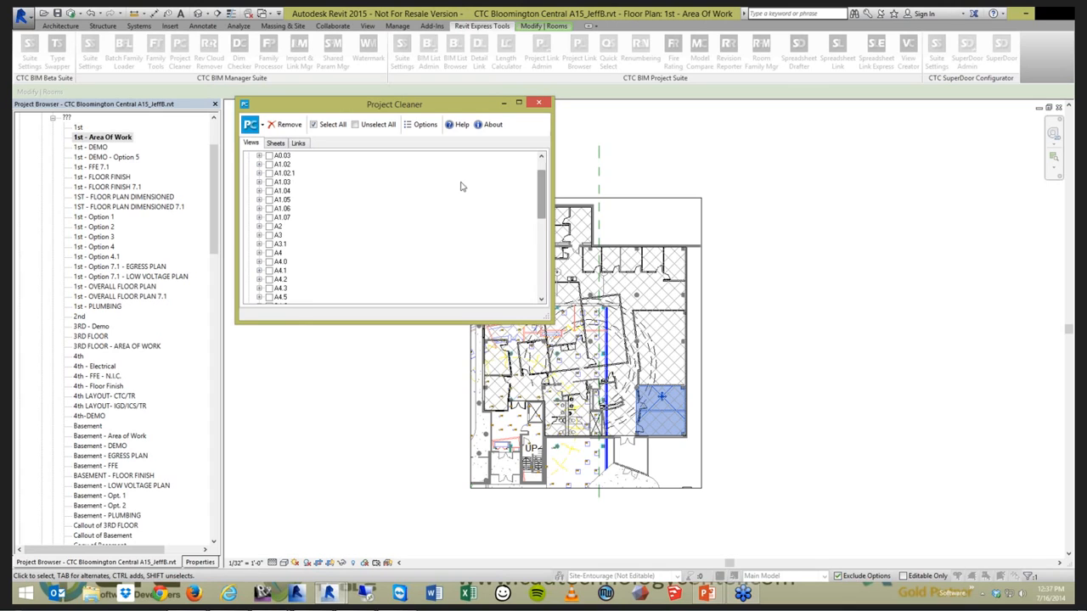
left_click(259, 181)
left_click(269, 191)
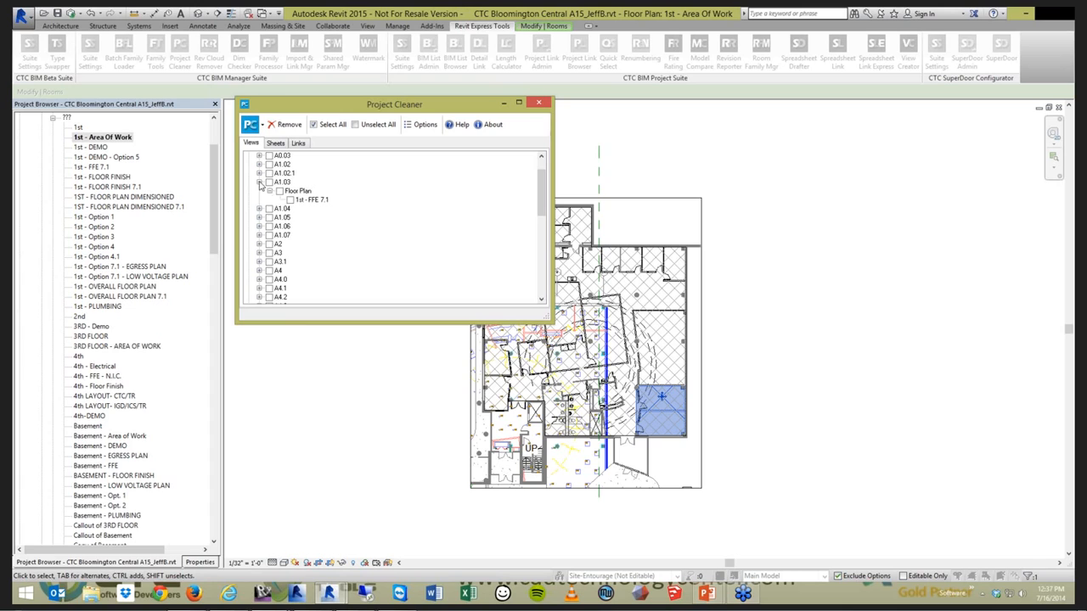
left_click(259, 182)
left_click_drag(544, 197, 546, 240)
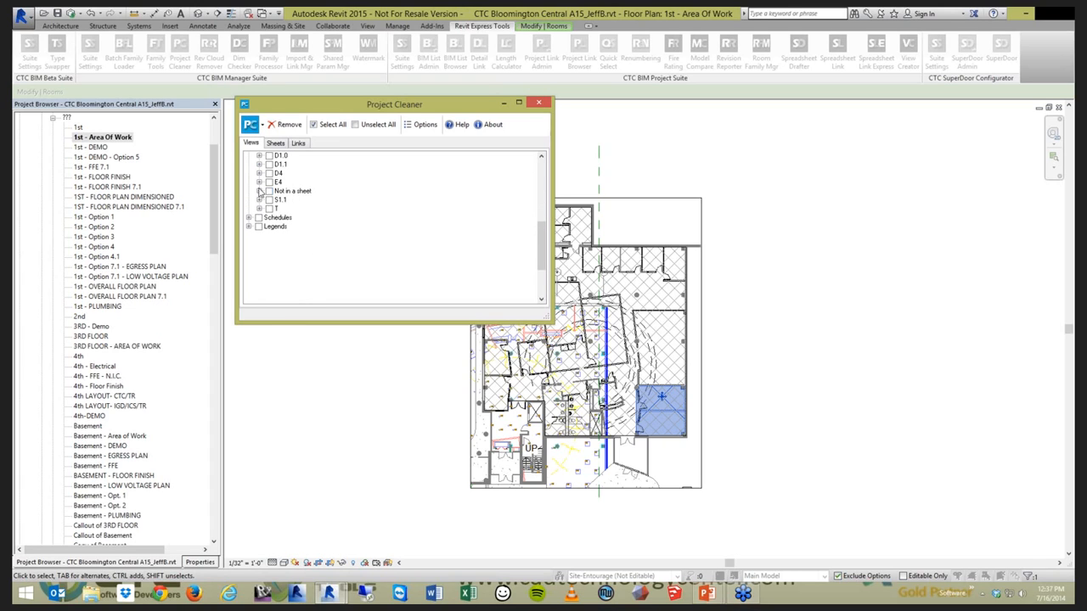
Mark all floor plan views that are not in a sheet for removal.
left_click(259, 191)
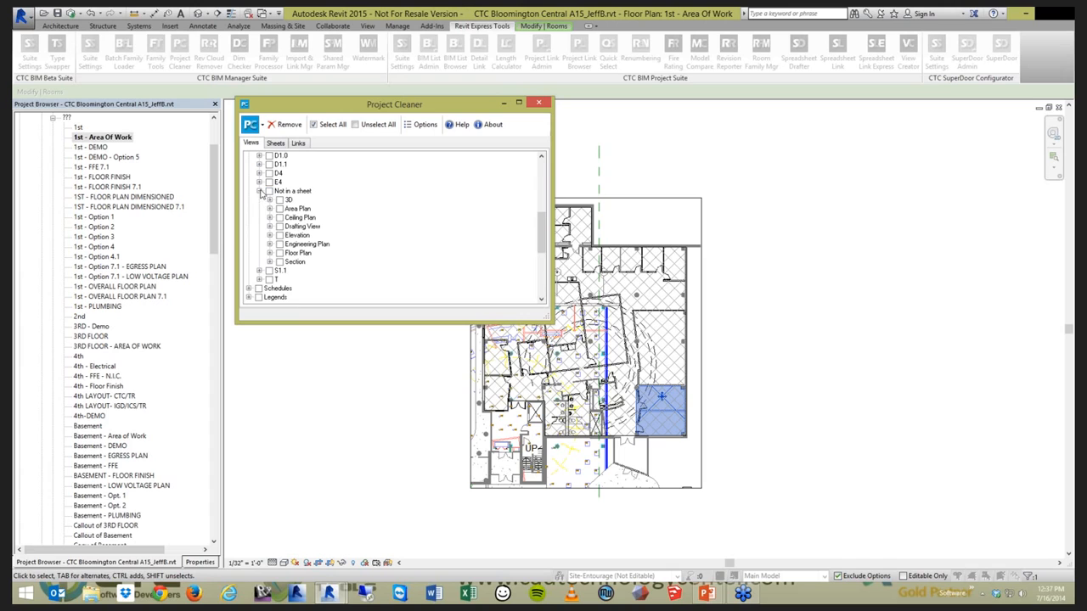
left_click(270, 253)
scroll(270, 229, "down", 2)
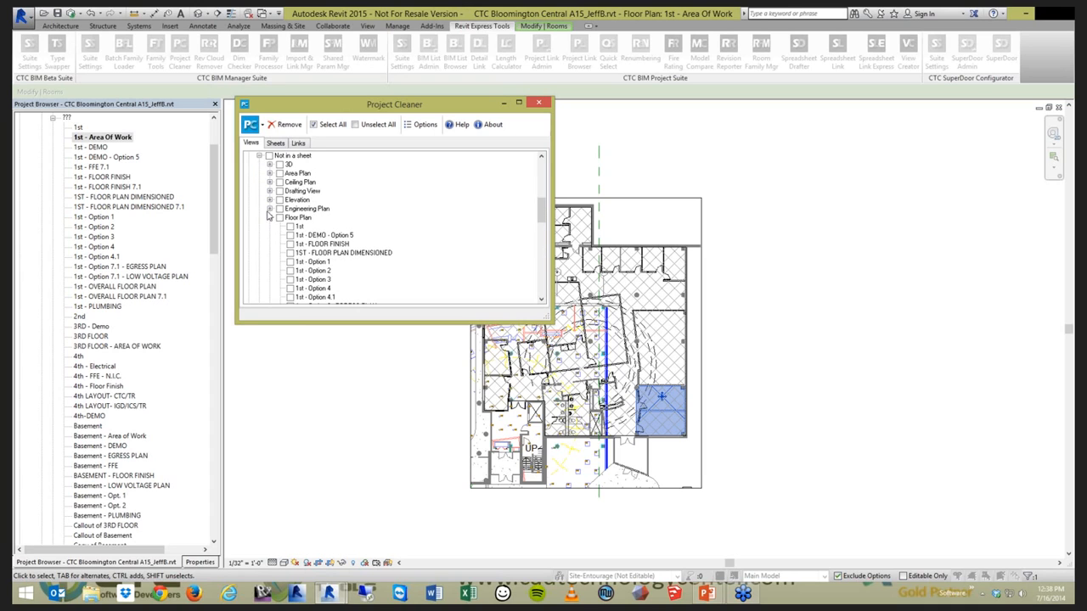
left_click(279, 218)
scroll(351, 251, "down", 1)
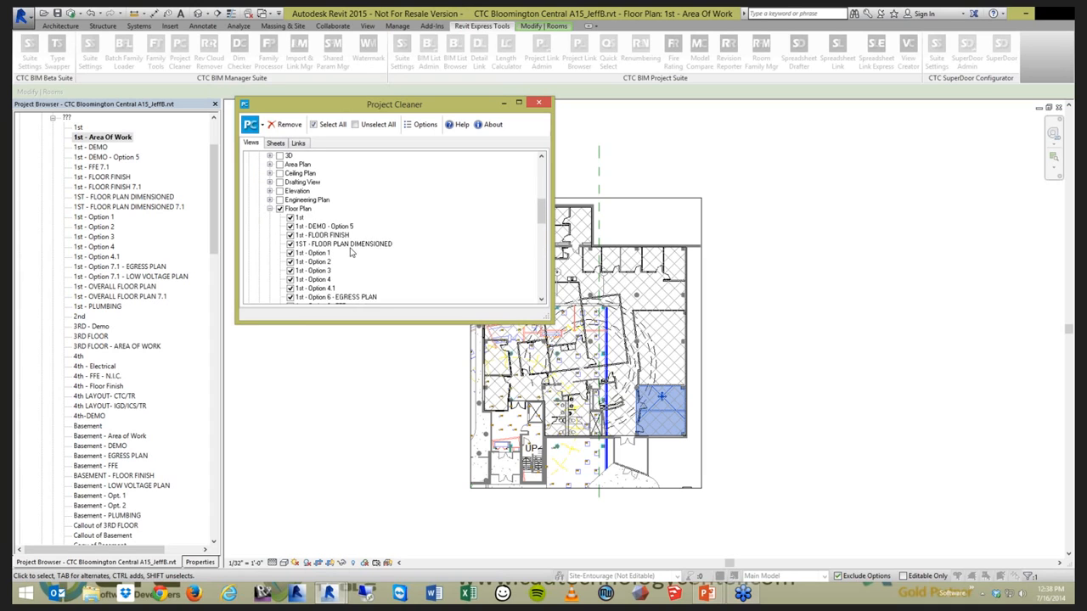
Exclude the 1st and 4th floor plans from the selection and remove the remaining marked views from the project.
scroll(351, 251, "down", 4)
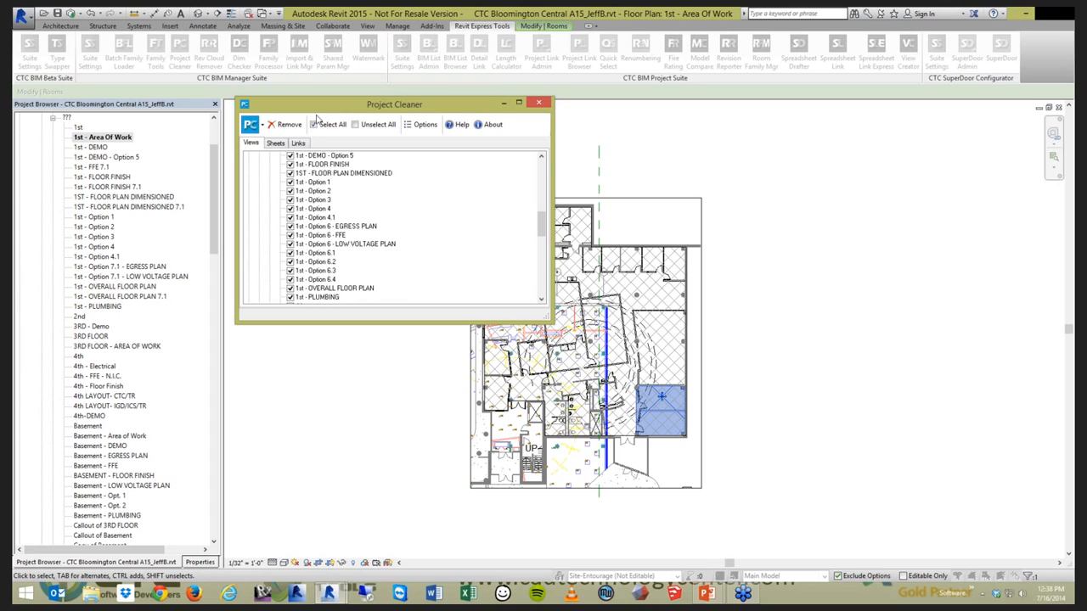
scroll(391, 225, "down", 3)
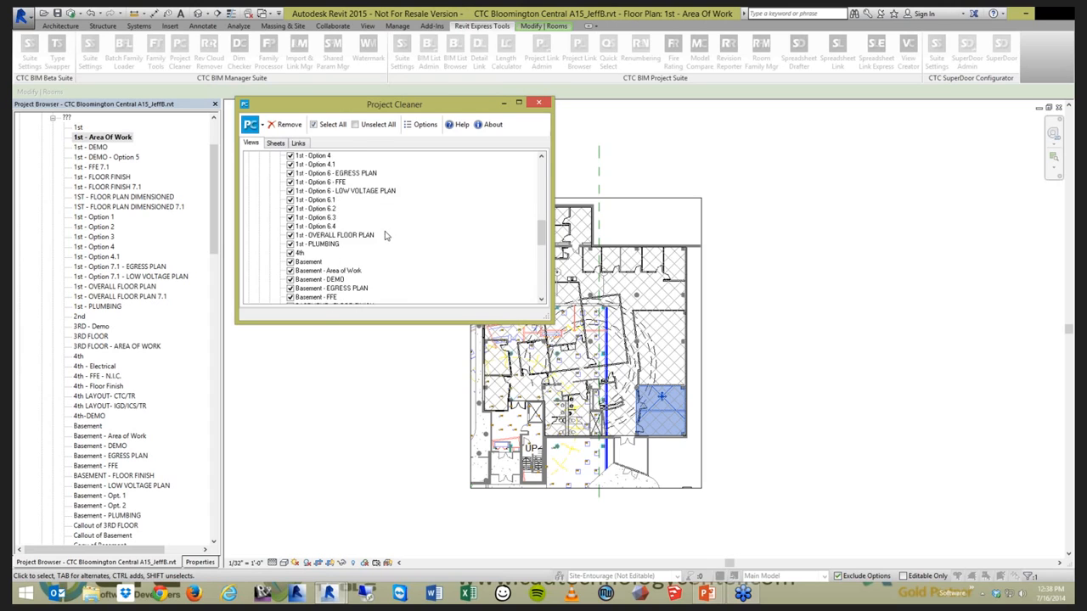
scroll(357, 217, "down", 2)
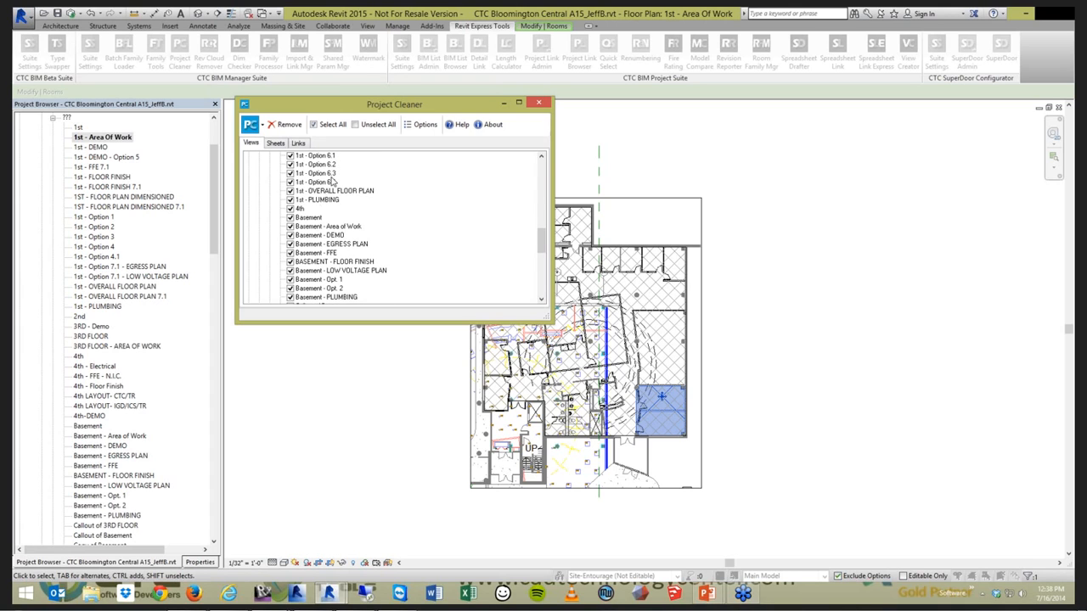
scroll(315, 223, "down", 1)
scroll(316, 227, "up", 4)
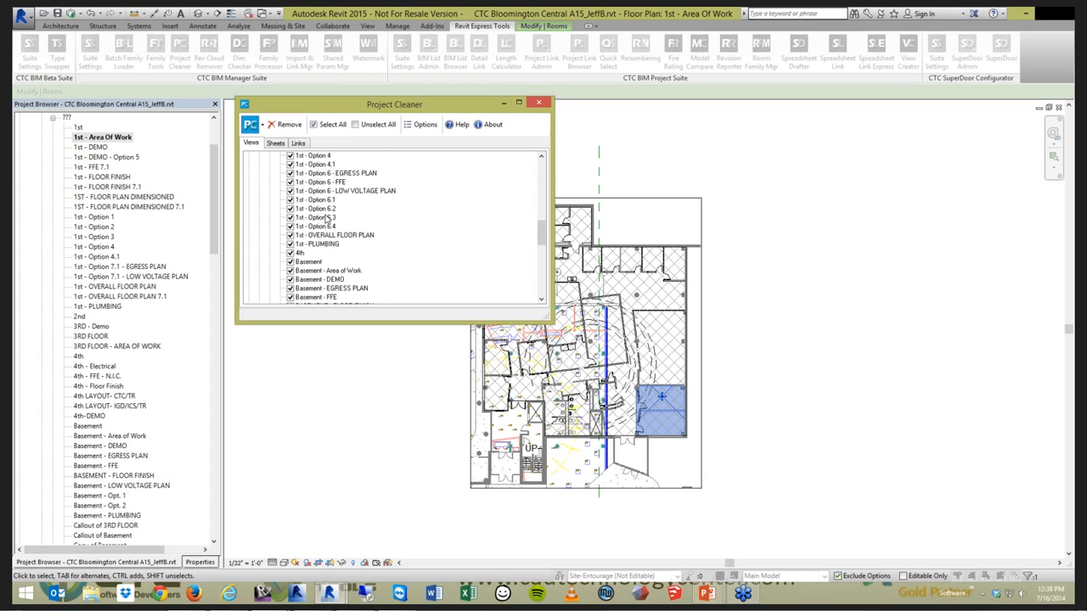
scroll(310, 217, "down", 3)
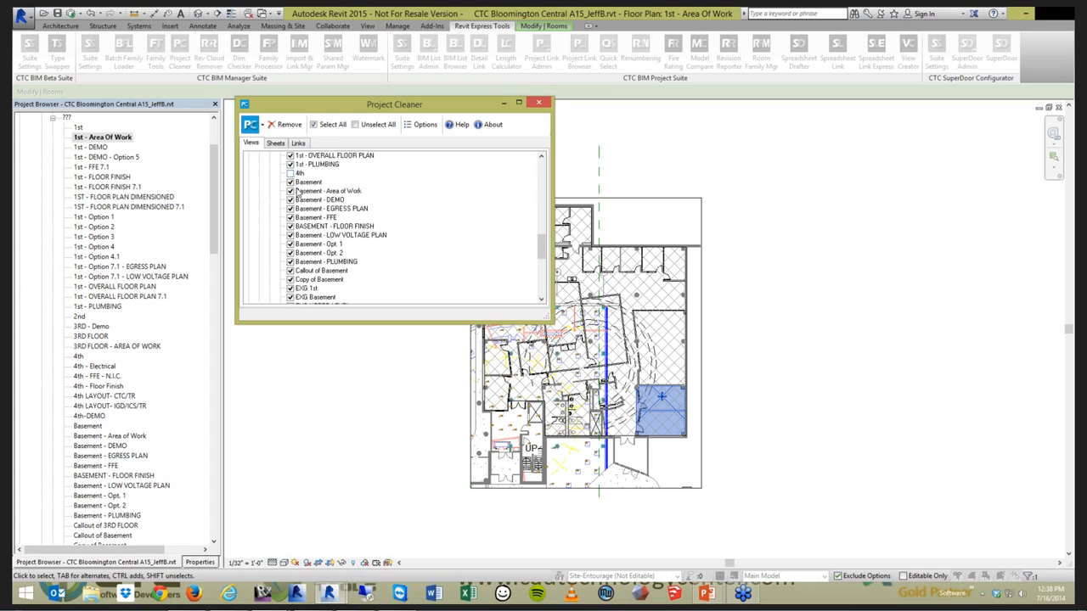
scroll(295, 180, "up", 7)
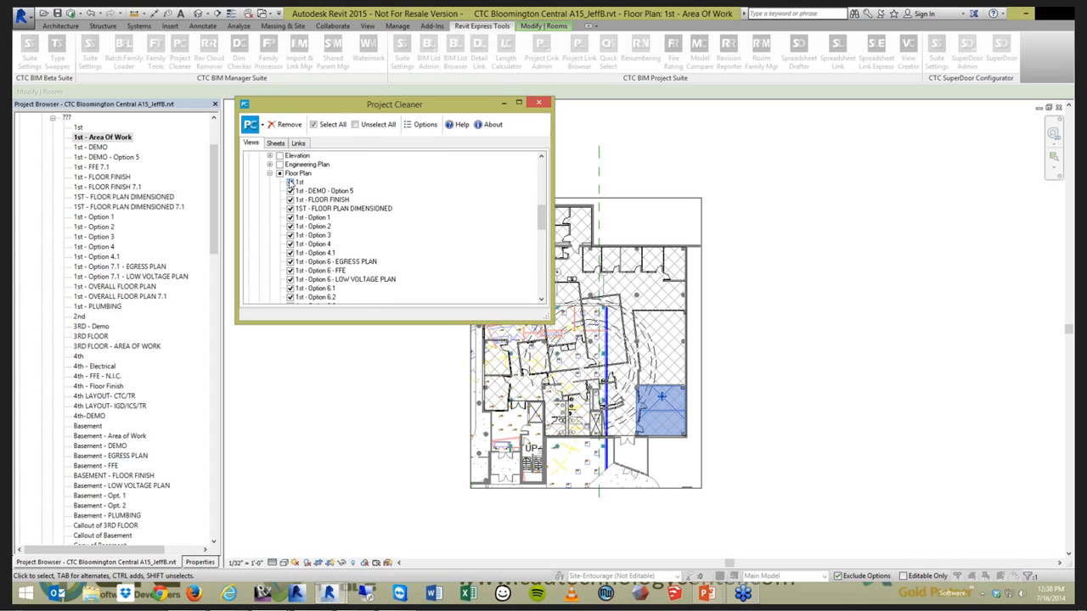
scroll(303, 246, "down", 4)
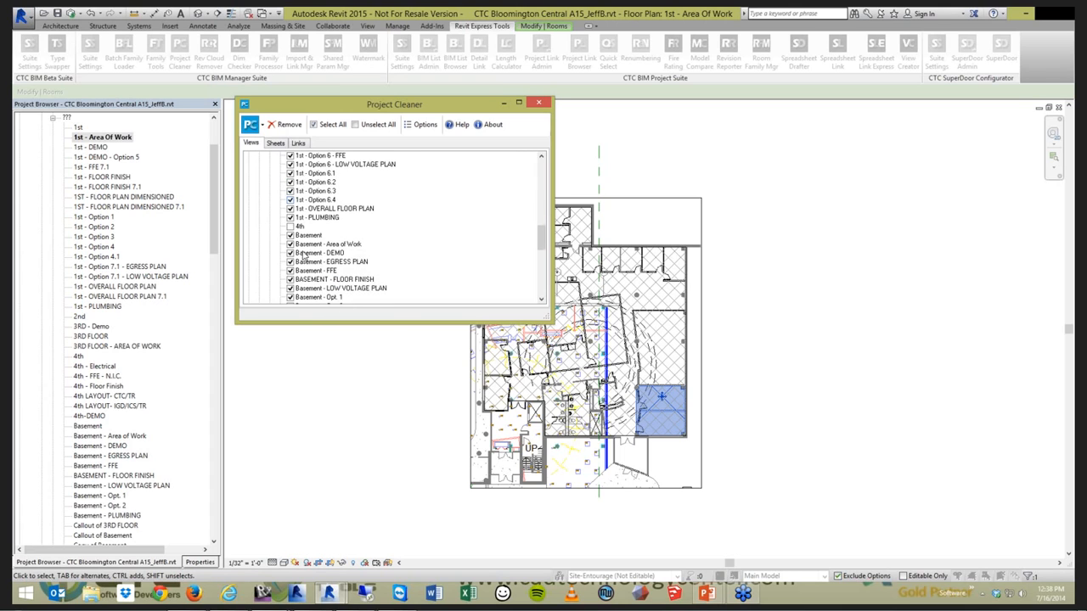
scroll(303, 256, "down", 1)
scroll(346, 264, "down", 5)
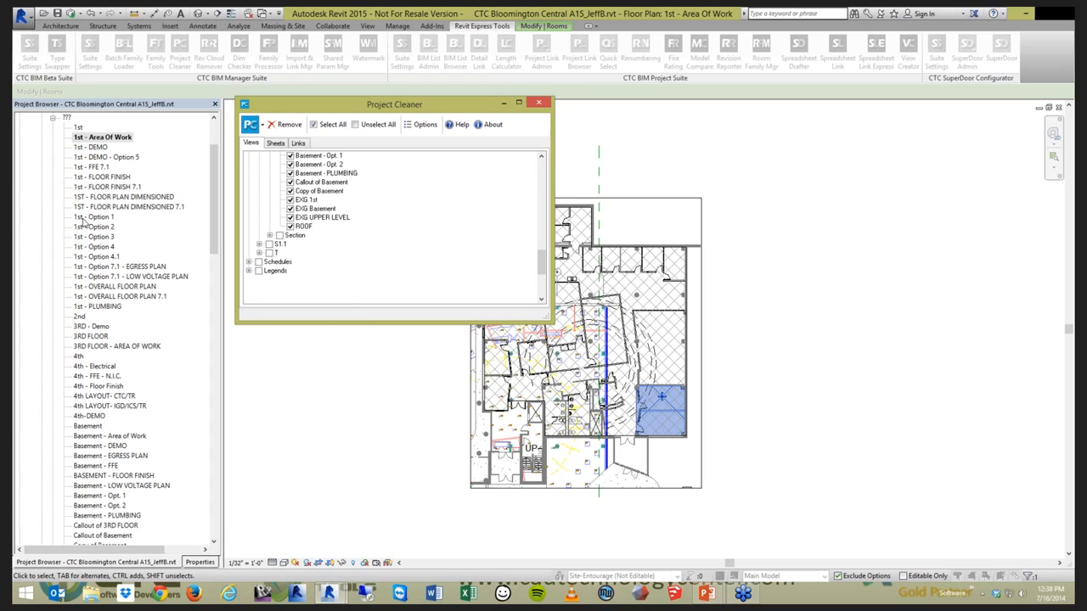
left_click(284, 127)
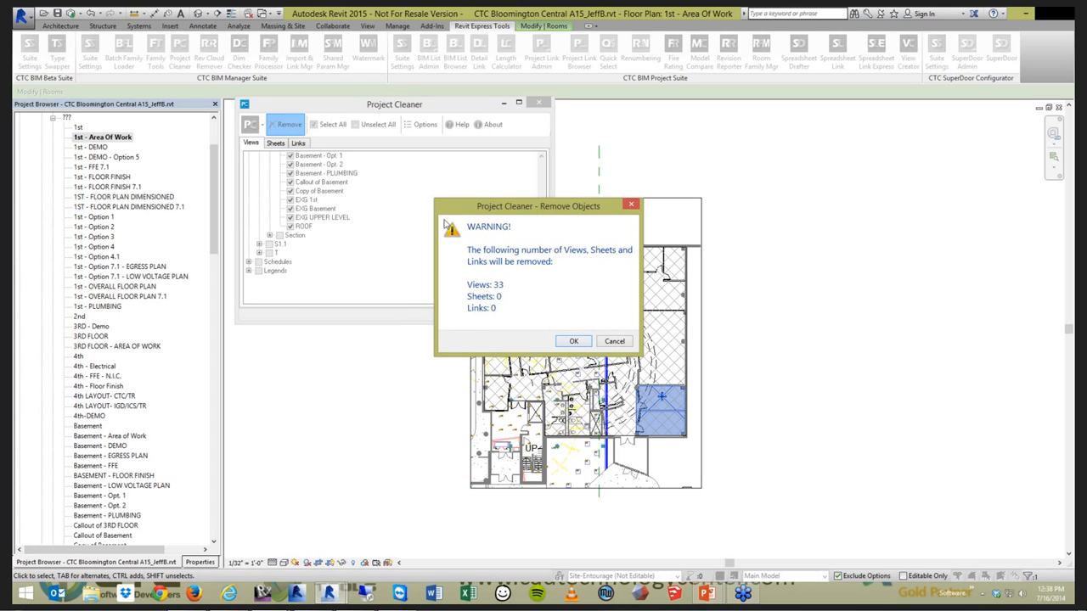
left_click(574, 341)
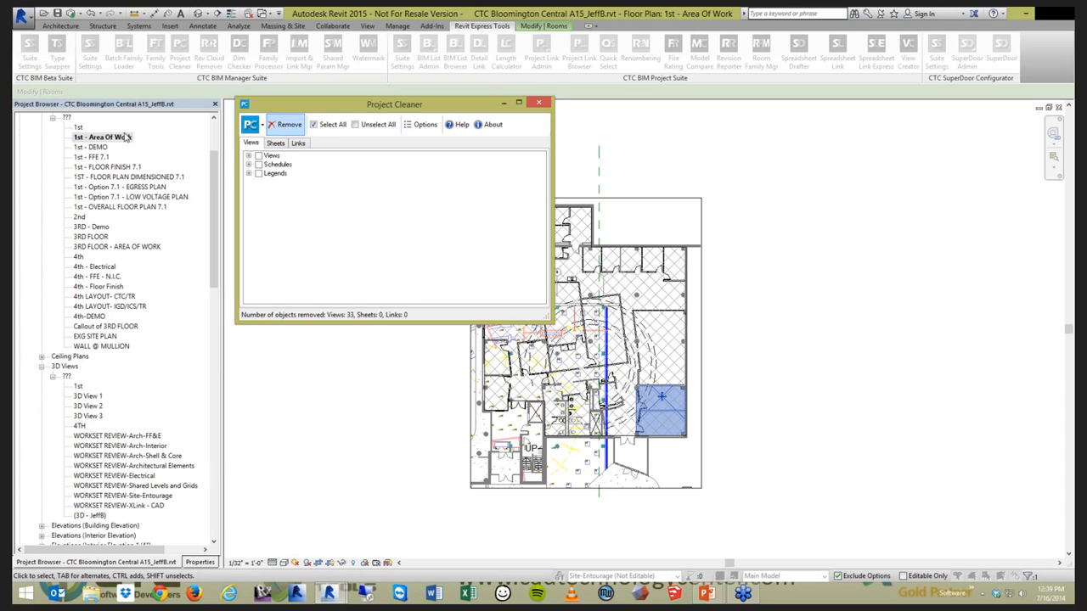
Switch to the running PowerPoint slide show and advance to the Upcoming Events slide.
left_click(706, 592)
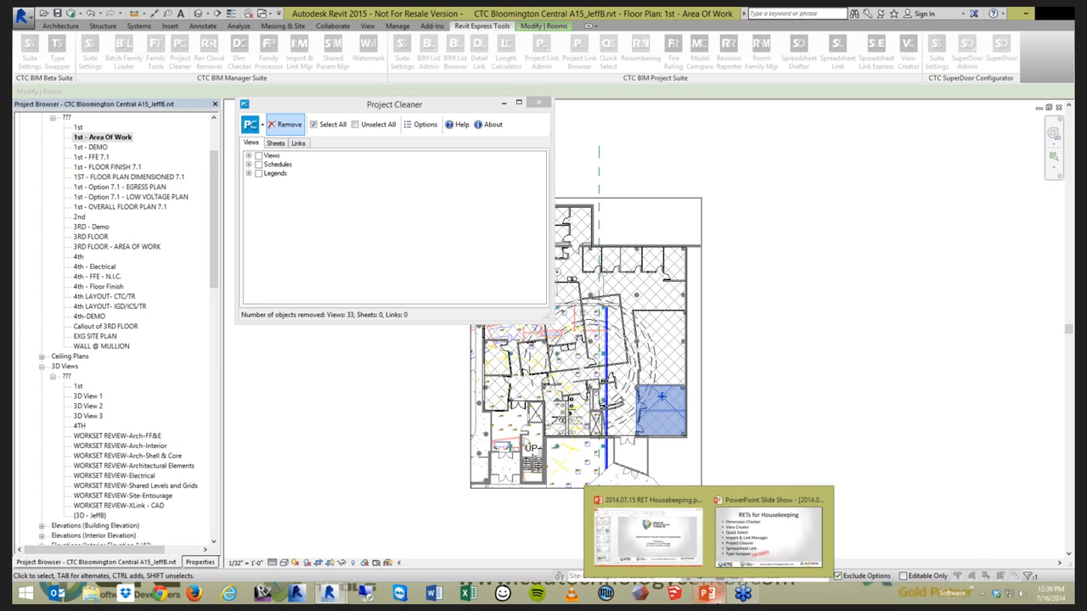
left_click(787, 538)
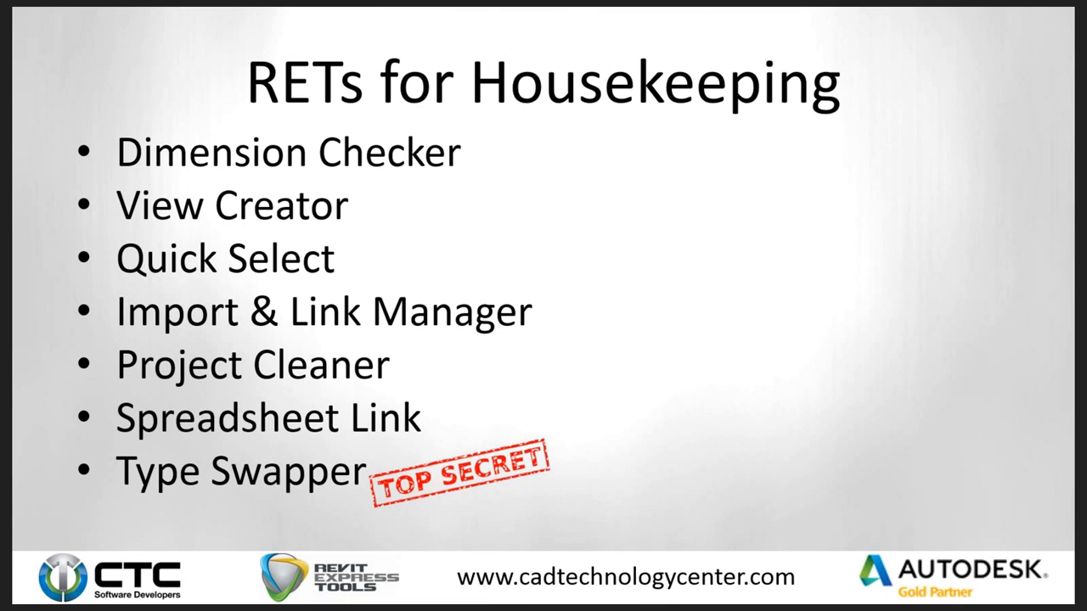
left_click(608, 365)
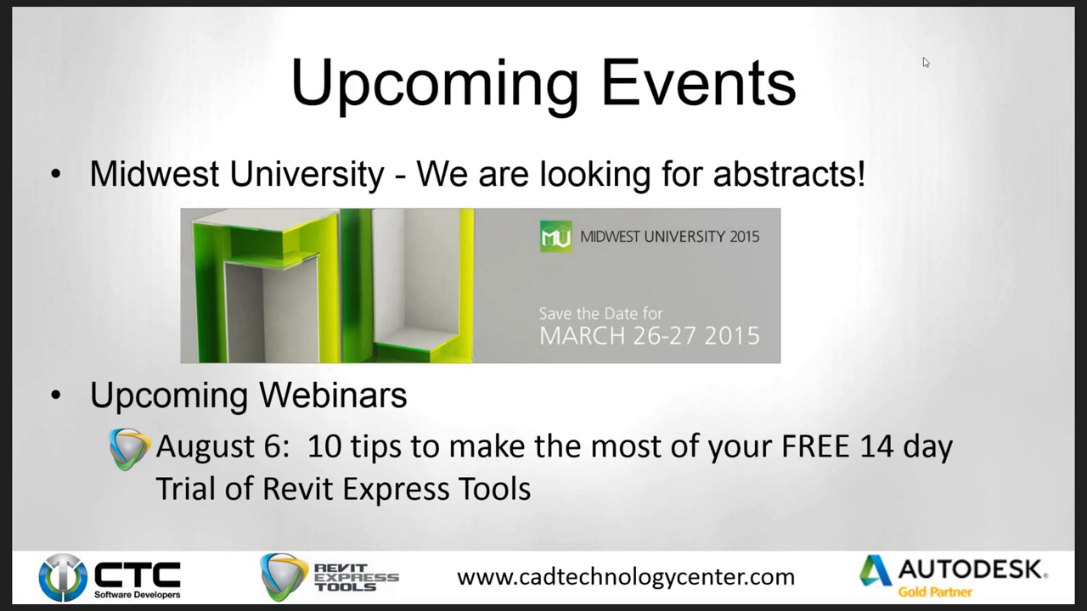